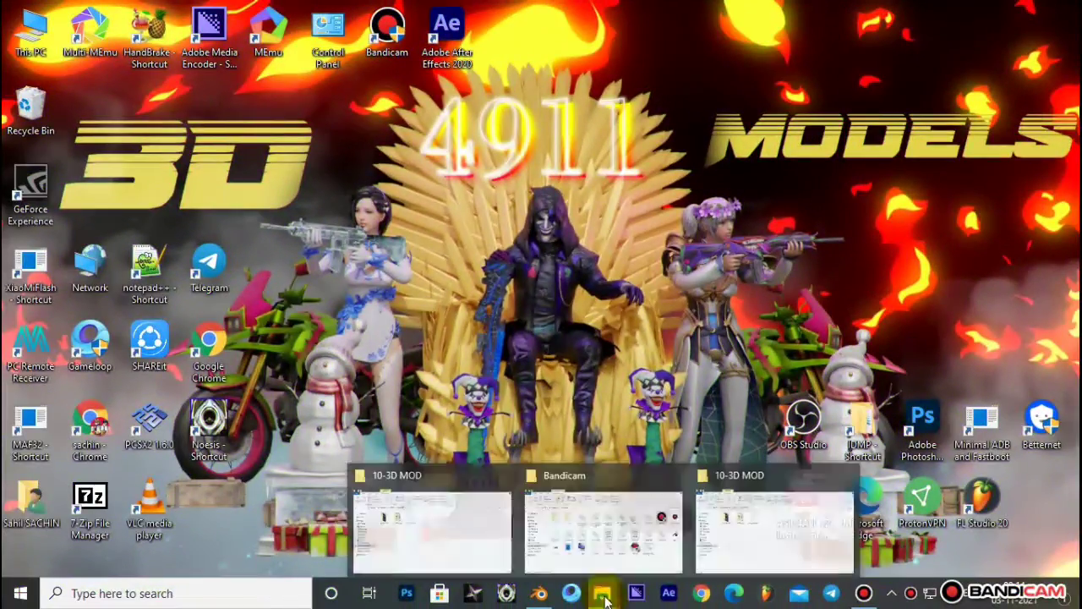
Bring up the File Explorer window that holds the project folders
{"action": "left_click", "coordinate": [454, 514]}
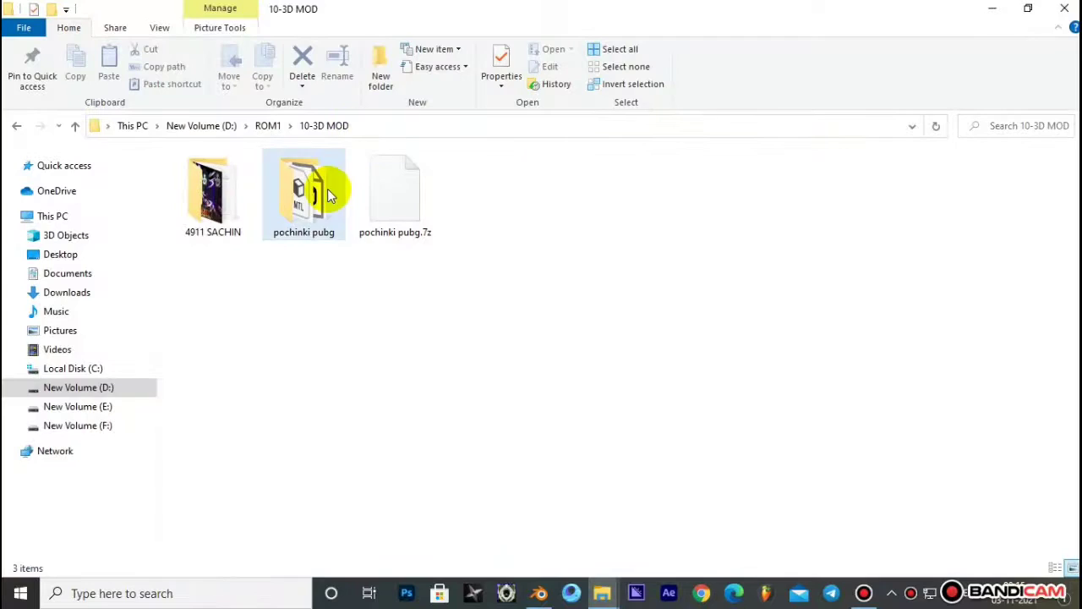
Open 4911 sachin yt POCHINKI PUBG.blend from the pochinki pubg folder in Blender
{"action": "double_click", "coordinate": [321, 191]}
{"action": "left_click", "coordinate": [544, 591]}
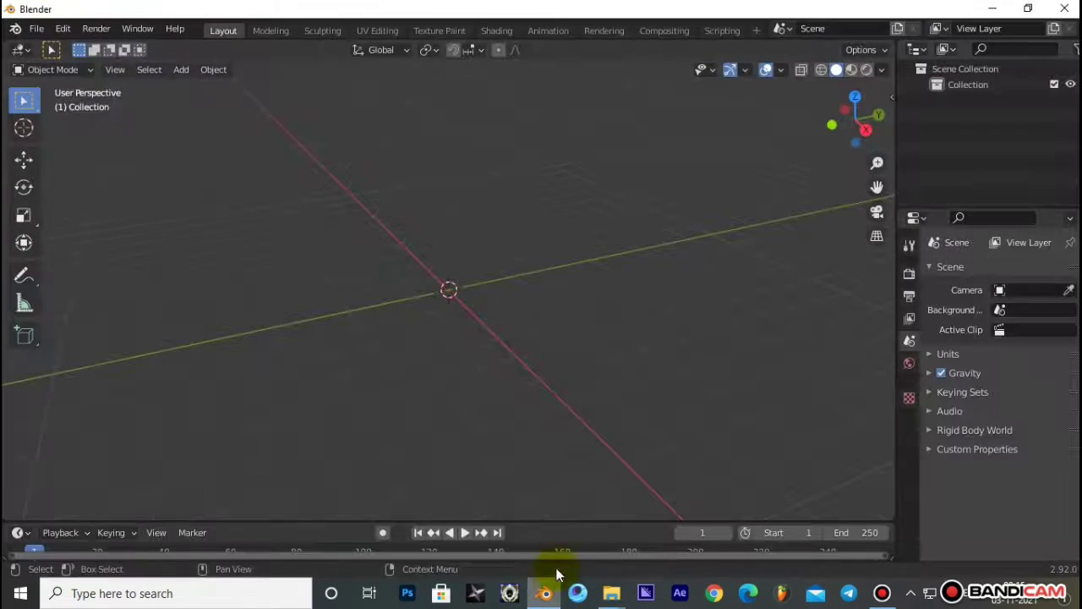
{"action": "left_click", "coordinate": [37, 28]}
{"action": "left_click", "coordinate": [63, 65]}
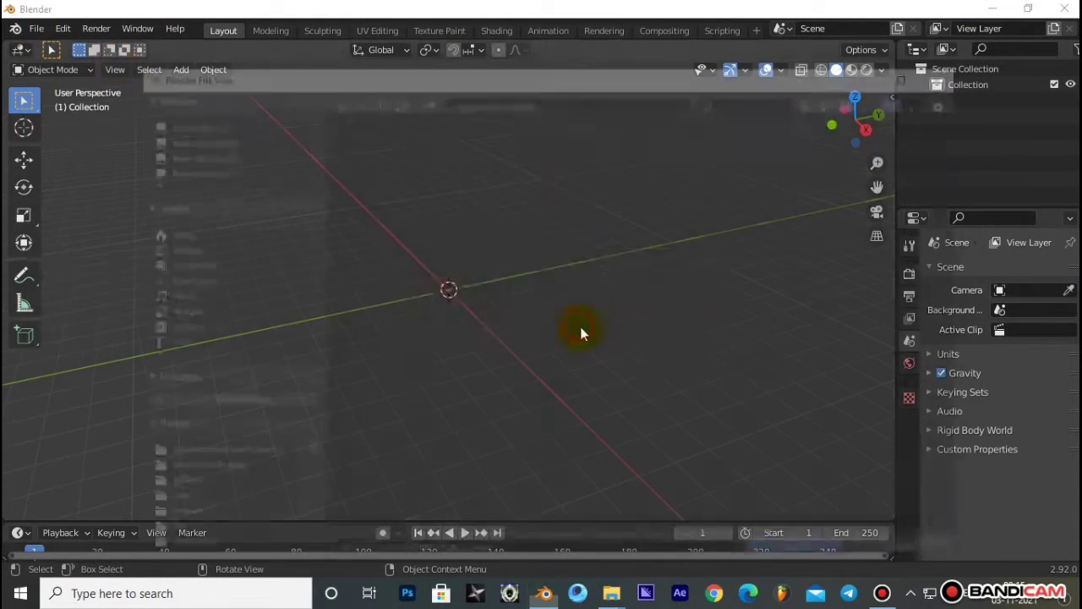
{"action": "key", "text": "ctrl+v"}
{"action": "key", "text": "Return"}
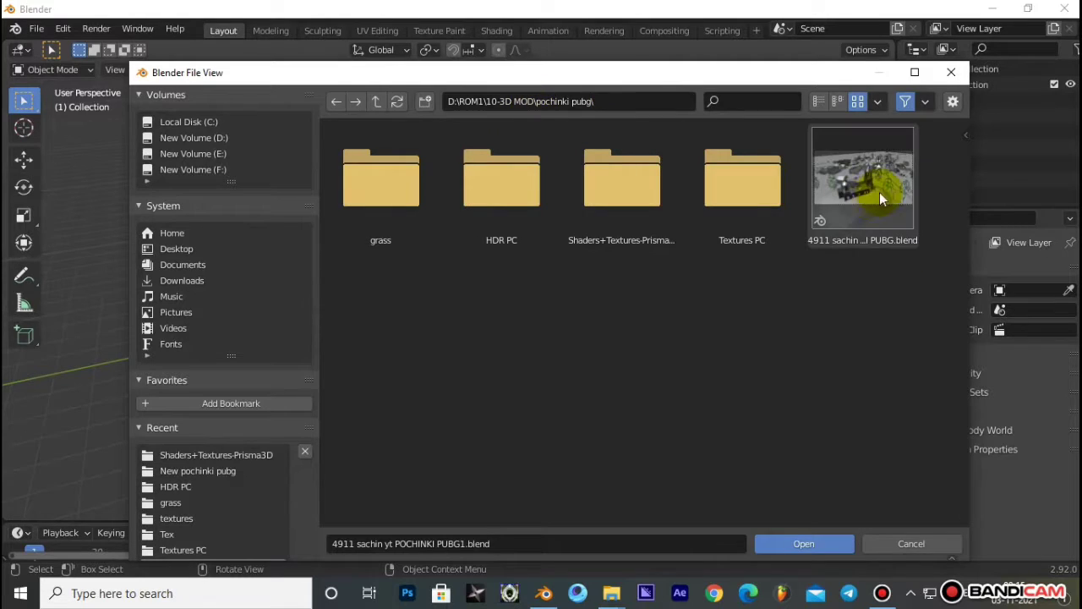
{"action": "left_click", "coordinate": [804, 544]}
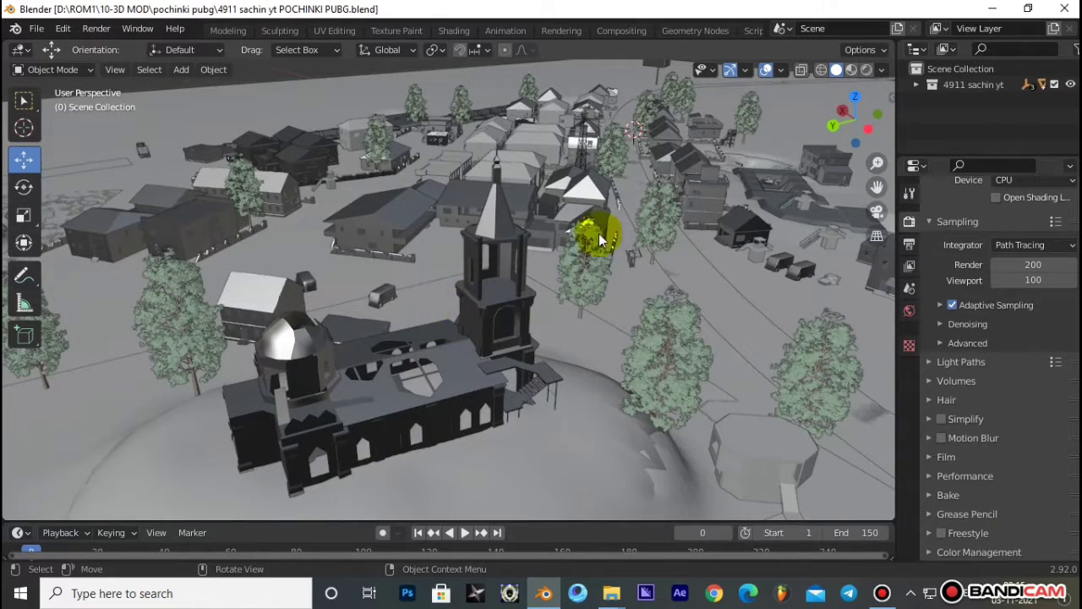
Switch to Material Preview shading and orbit around the textured Pochinki town
{"action": "left_click_drag", "start_coordinate": [938, 157], "coordinate": [938, 275]}
{"action": "mouse_move", "coordinate": [663, 252]}
{"action": "middle_mouse_down"}
{"action": "mouse_move", "coordinate": [666, 267]}
{"action": "mouse_move", "coordinate": [631, 248]}
{"action": "mouse_move", "coordinate": [695, 252]}
{"action": "mouse_move", "coordinate": [636, 243]}
{"action": "mouse_move", "coordinate": [669, 201]}
{"action": "middle_mouse_up"}
{"action": "scroll", "coordinate": [609, 247], "scroll_direction": "down", "scroll_amount": 4}
{"action": "scroll", "coordinate": [638, 231], "scroll_direction": "up", "scroll_amount": 3}
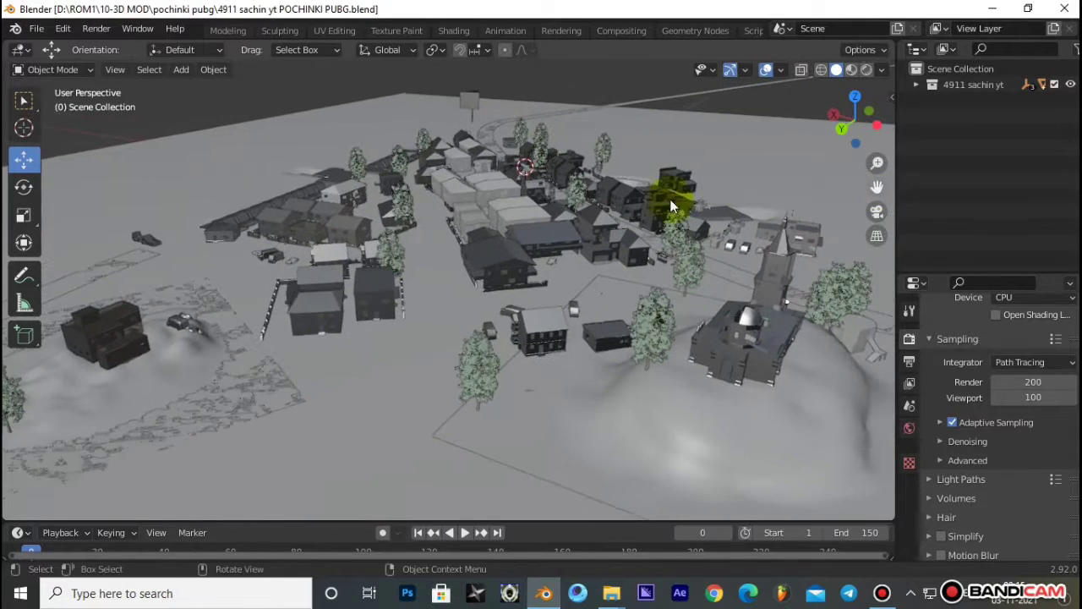
{"action": "left_click", "coordinate": [852, 72]}
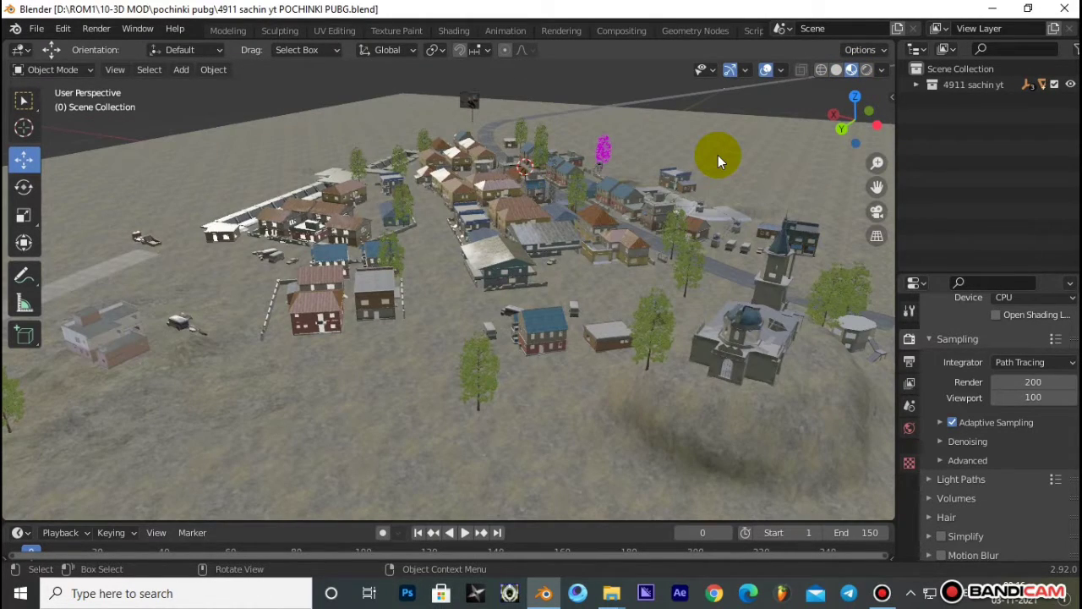
{"action": "mouse_move", "coordinate": [618, 162]}
{"action": "middle_mouse_down"}
{"action": "mouse_move", "coordinate": [429, 163]}
{"action": "mouse_move", "coordinate": [841, 184]}
{"action": "mouse_move", "coordinate": [623, 246]}
{"action": "middle_mouse_up"}
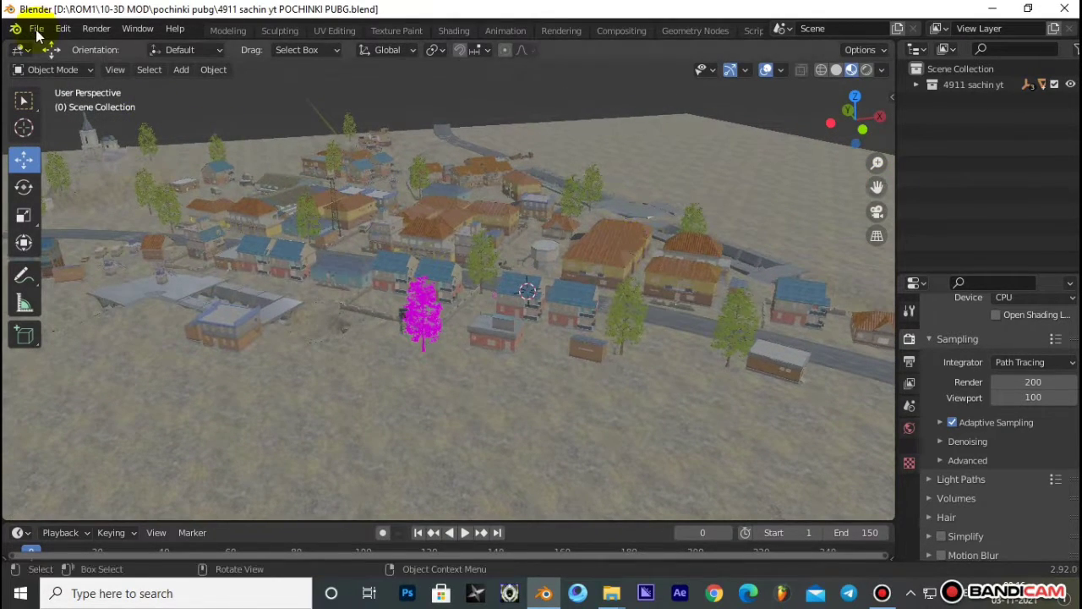
Run Find Missing Files on the Textures PC folder to relink the town's textures
{"action": "left_click", "coordinate": [245, 389]}
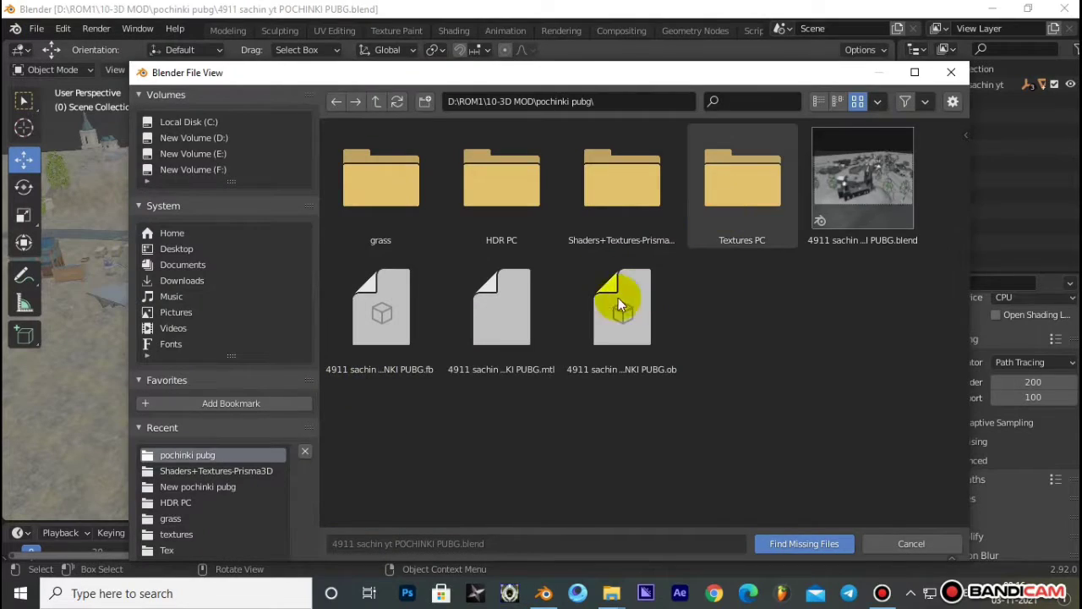
{"action": "double_click", "coordinate": [793, 200]}
{"action": "left_click", "coordinate": [797, 543]}
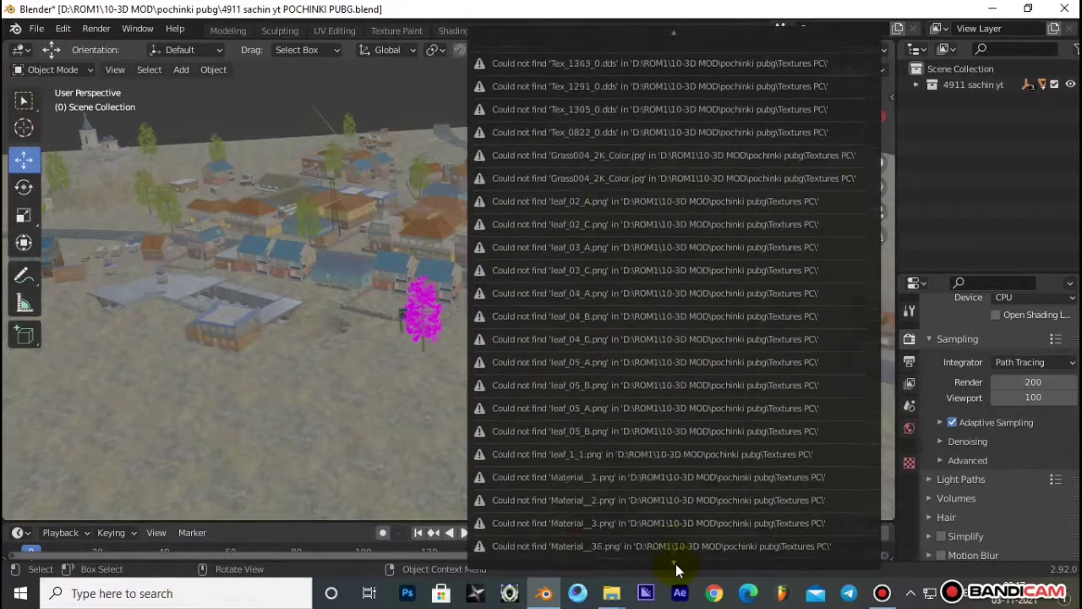
{"action": "scroll", "coordinate": [417, 306], "scroll_direction": "up", "scroll_amount": 3}
Replace the magenta tree's image texture with png 37.tga wired to Base Color
{"action": "scroll", "coordinate": [326, 313], "scroll_direction": "up", "scroll_amount": 3}
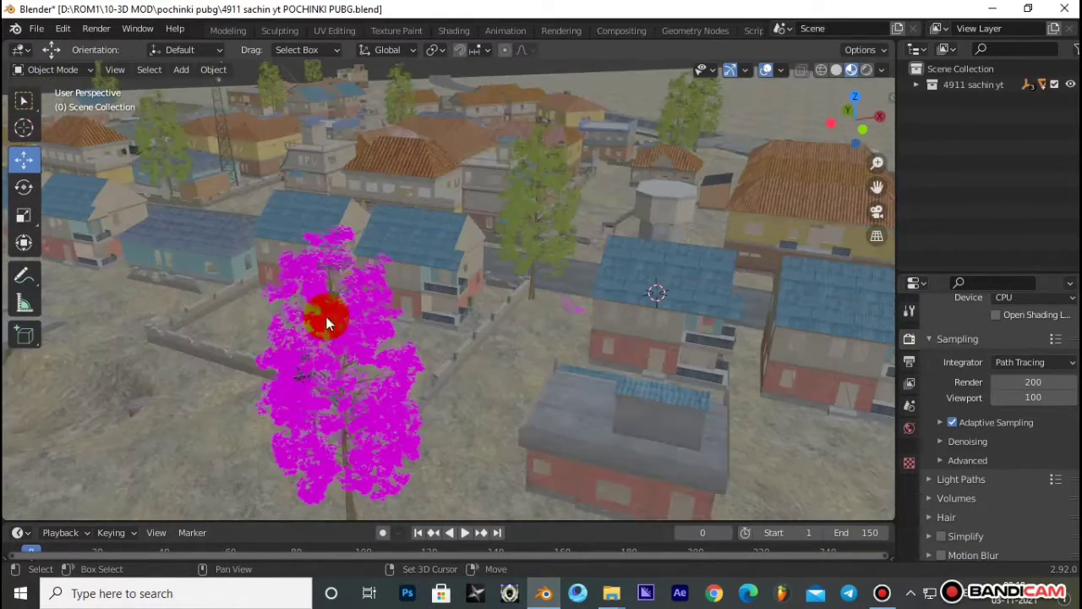
{"action": "left_click", "coordinate": [326, 314]}
{"action": "left_click", "coordinate": [909, 514]}
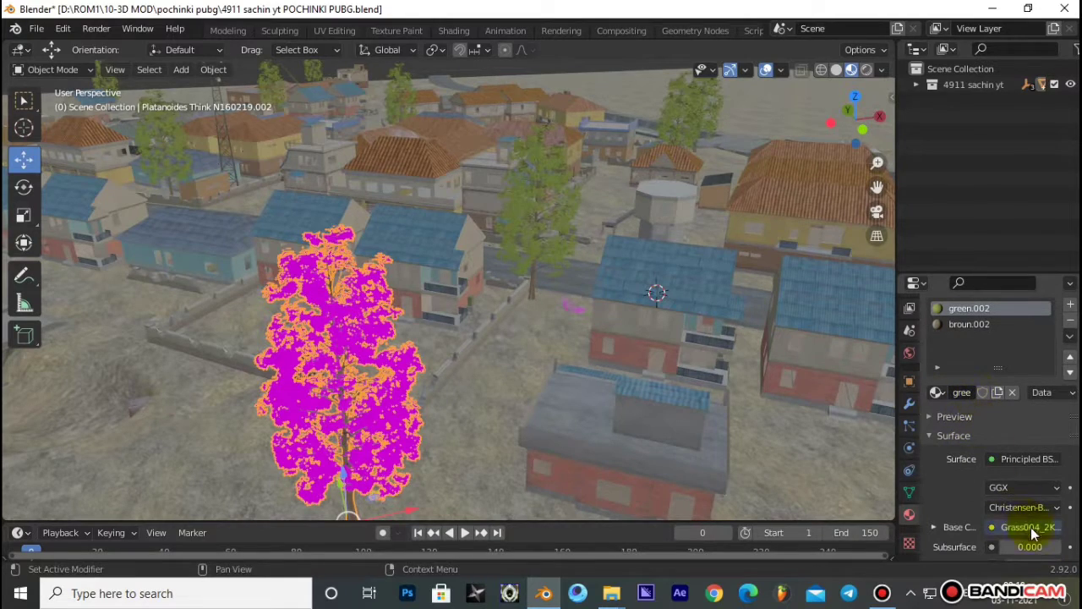
{"action": "left_click", "coordinate": [453, 31]}
{"action": "left_click_drag", "start_coordinate": [410, 467], "coordinate": [378, 456]}
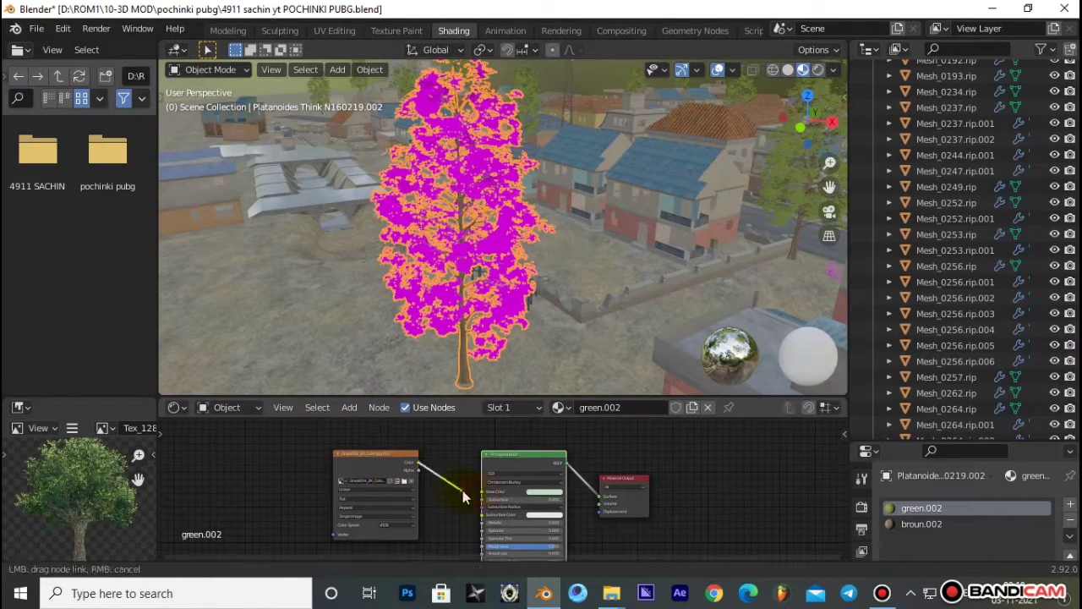
{"action": "left_click_drag", "start_coordinate": [463, 497], "coordinate": [484, 493]}
{"action": "double_click", "coordinate": [107, 228]}
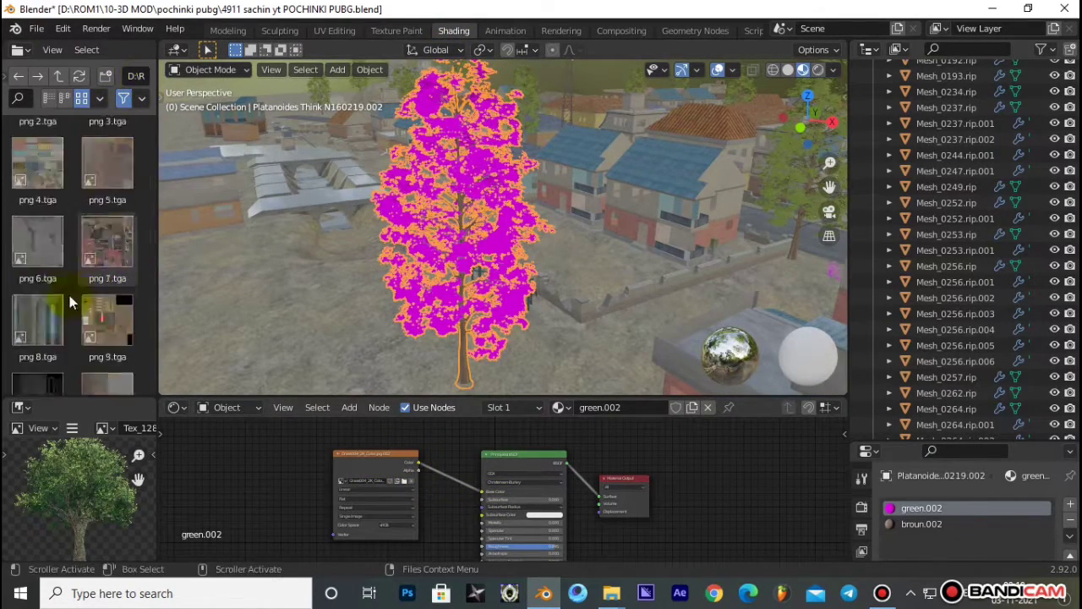
{"action": "scroll", "coordinate": [40, 262], "scroll_direction": "down", "scroll_amount": 10}
{"action": "left_click", "coordinate": [390, 454]}
{"action": "key", "text": "x"}
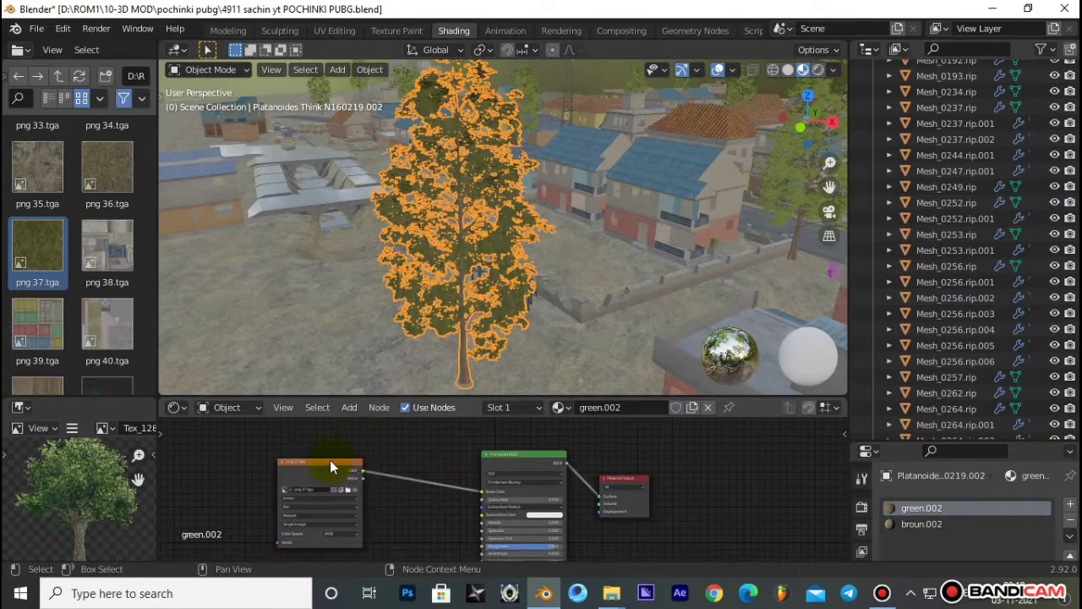
{"action": "left_click_drag", "start_coordinate": [330, 460], "coordinate": [410, 465]}
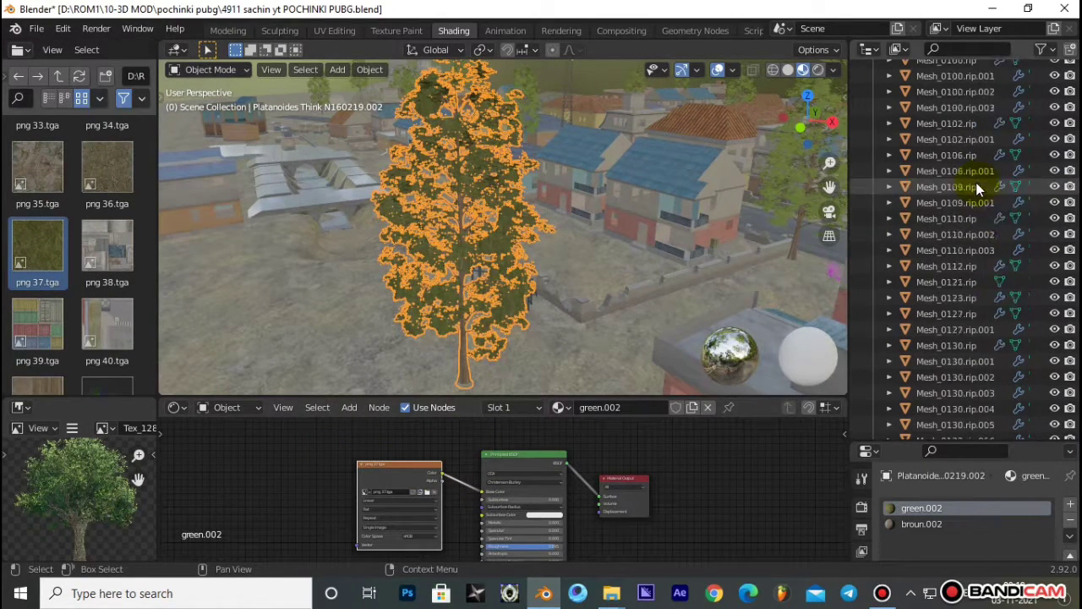
Collapse the scene collection and orbit closer over the town in solid shading
{"action": "scroll", "coordinate": [964, 169], "scroll_direction": "up", "scroll_amount": 10}
{"action": "left_click", "coordinate": [874, 84]}
{"action": "scroll", "coordinate": [603, 174], "scroll_direction": "down", "scroll_amount": 5}
{"action": "mouse_move", "coordinate": [603, 174]}
{"action": "middle_mouse_down"}
{"action": "mouse_move", "coordinate": [541, 196]}
{"action": "mouse_move", "coordinate": [566, 186]}
{"action": "middle_mouse_up"}
{"action": "scroll", "coordinate": [566, 186], "scroll_direction": "up", "scroll_amount": 5}
{"action": "key", "text": "z"}
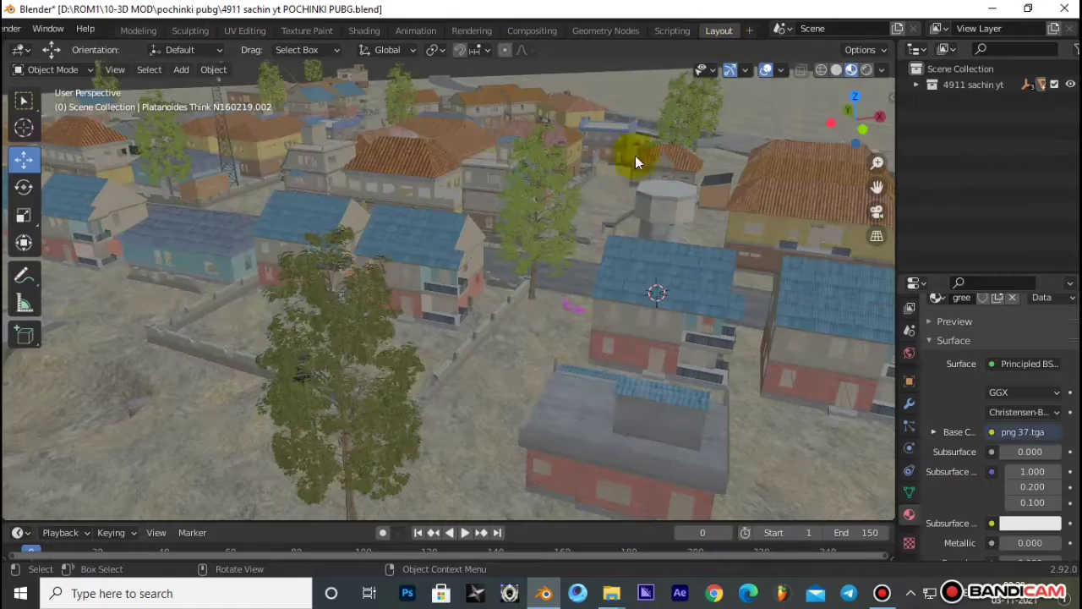
{"action": "mouse_move", "coordinate": [635, 156]}
{"action": "middle_mouse_down"}
{"action": "mouse_move", "coordinate": [469, 145]}
{"action": "mouse_move", "coordinate": [860, 274]}
{"action": "middle_mouse_up"}
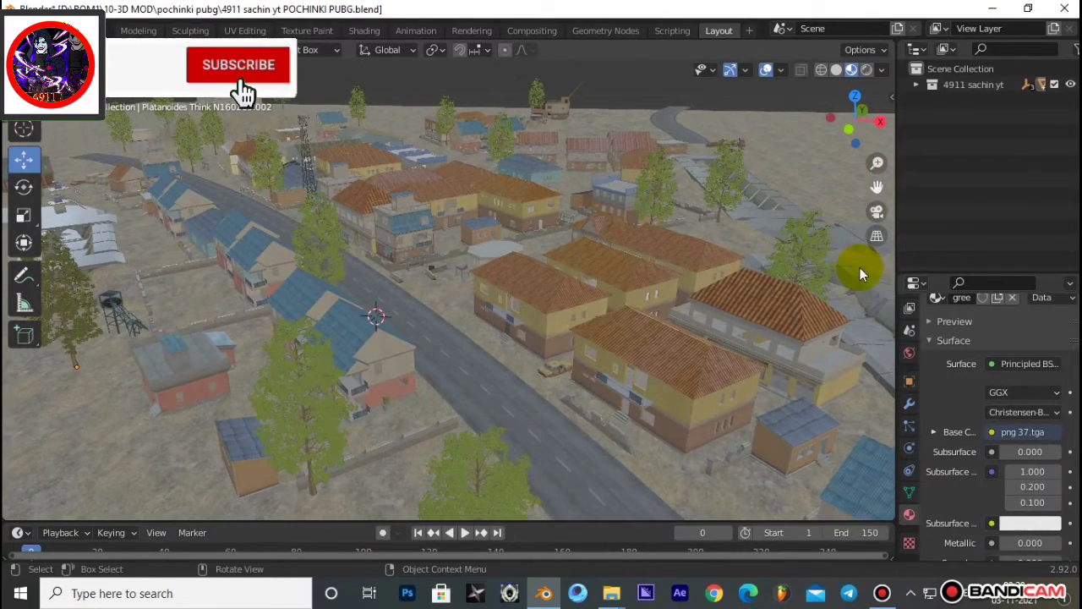
Set the render engine to Cycles and preview the town in Rendered view
{"action": "left_click", "coordinate": [909, 329]}
{"action": "left_click", "coordinate": [909, 428]}
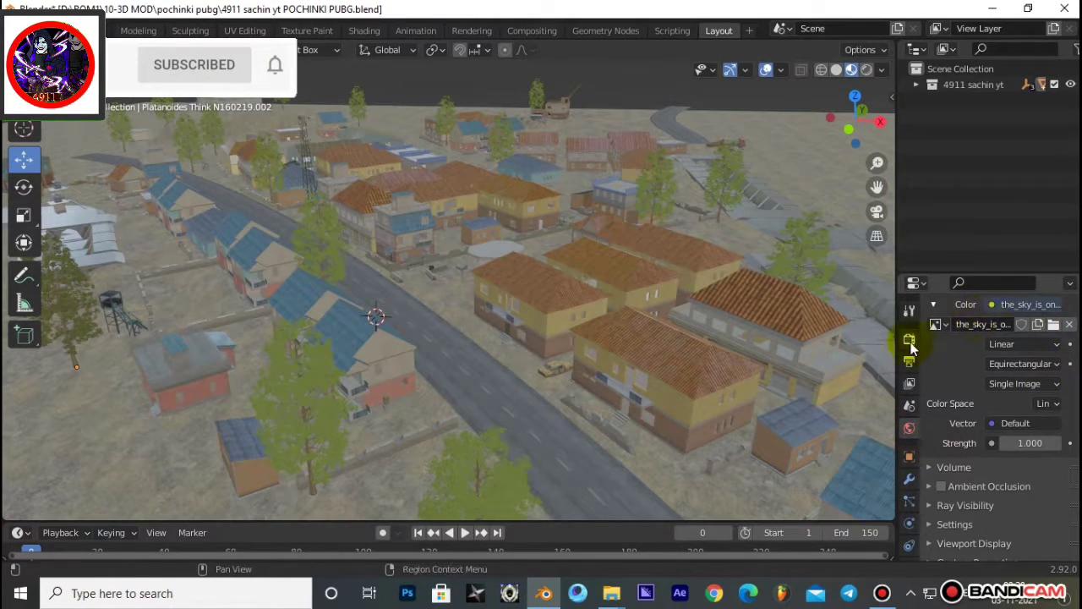
{"action": "left_click", "coordinate": [909, 339]}
{"action": "left_click", "coordinate": [1035, 338]}
{"action": "left_click", "coordinate": [1002, 389]}
{"action": "left_click", "coordinate": [866, 69]}
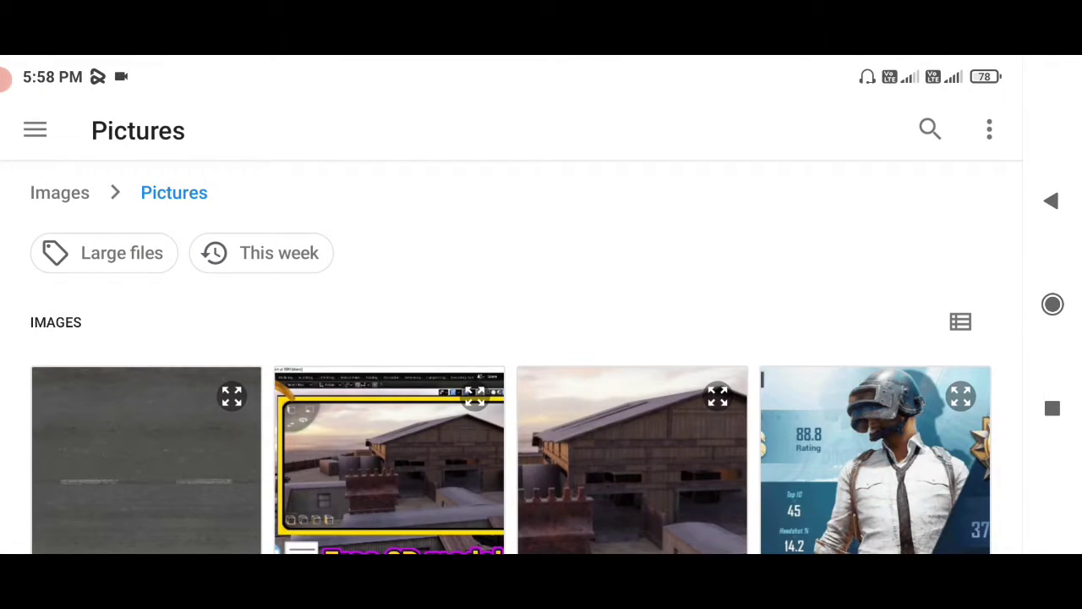
Import the POCHINKI PUBG .prisma project from PUBG Mobile-3D MODEL's Shaders+Textures-Prisma3D folder
{"action": "left_click", "coordinate": [41, 128]}
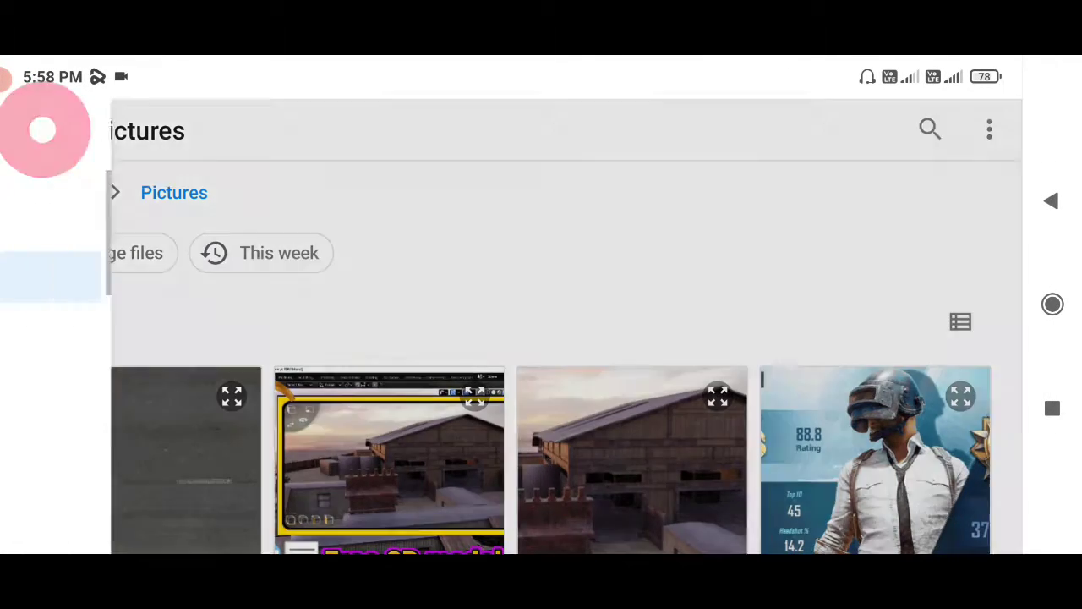
{"action": "left_click_drag", "start_coordinate": [237, 389], "coordinate": [333, 174]}
{"action": "left_click", "coordinate": [174, 423]}
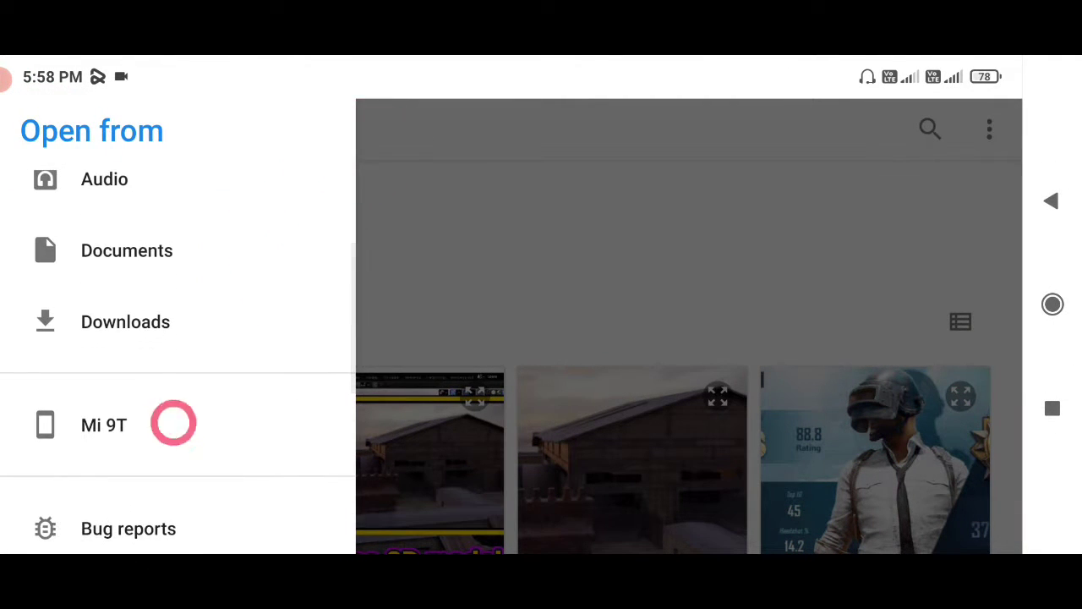
{"action": "left_click_drag", "start_coordinate": [702, 474], "coordinate": [716, 157]}
{"action": "left_click_drag", "start_coordinate": [614, 367], "coordinate": [678, 126]}
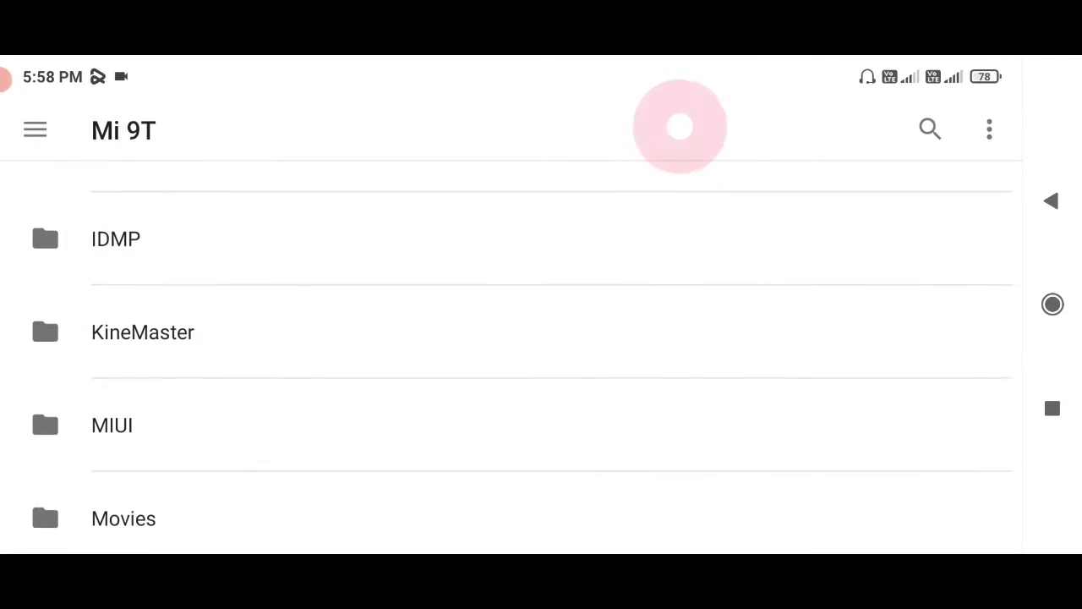
{"action": "left_click_drag", "start_coordinate": [668, 440], "coordinate": [662, 78]}
{"action": "left_click_drag", "start_coordinate": [609, 508], "coordinate": [655, 119]}
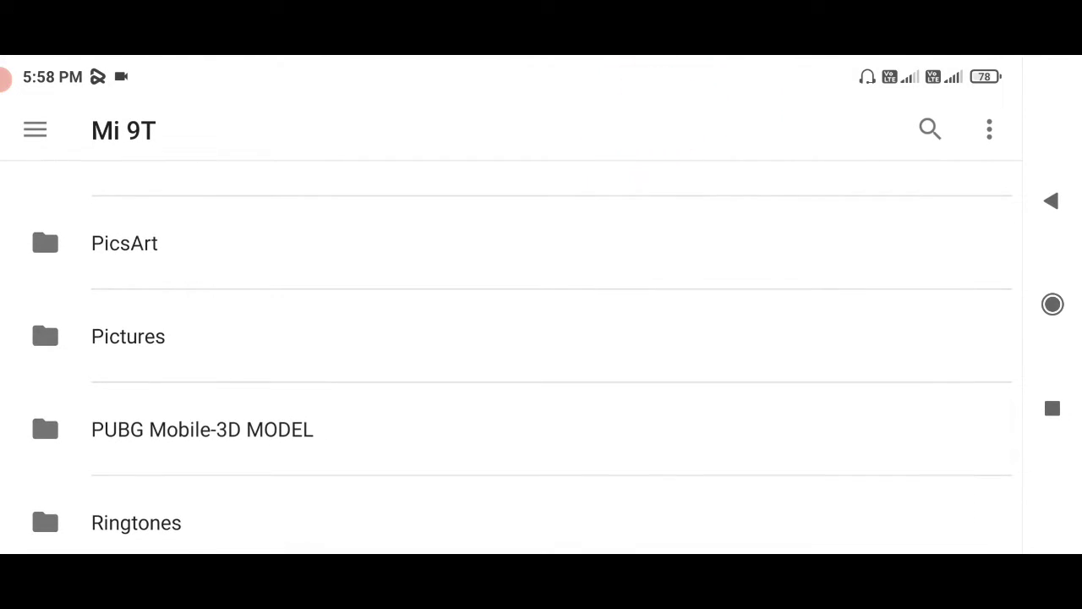
{"action": "left_click", "coordinate": [433, 425]}
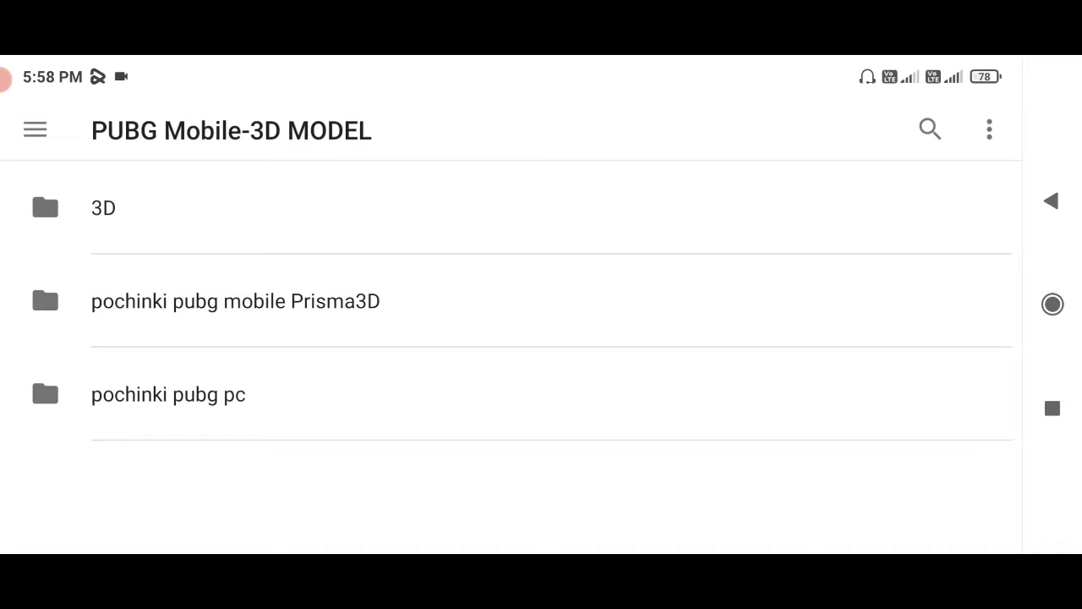
{"action": "left_click", "coordinate": [472, 289]}
{"action": "left_click", "coordinate": [546, 213]}
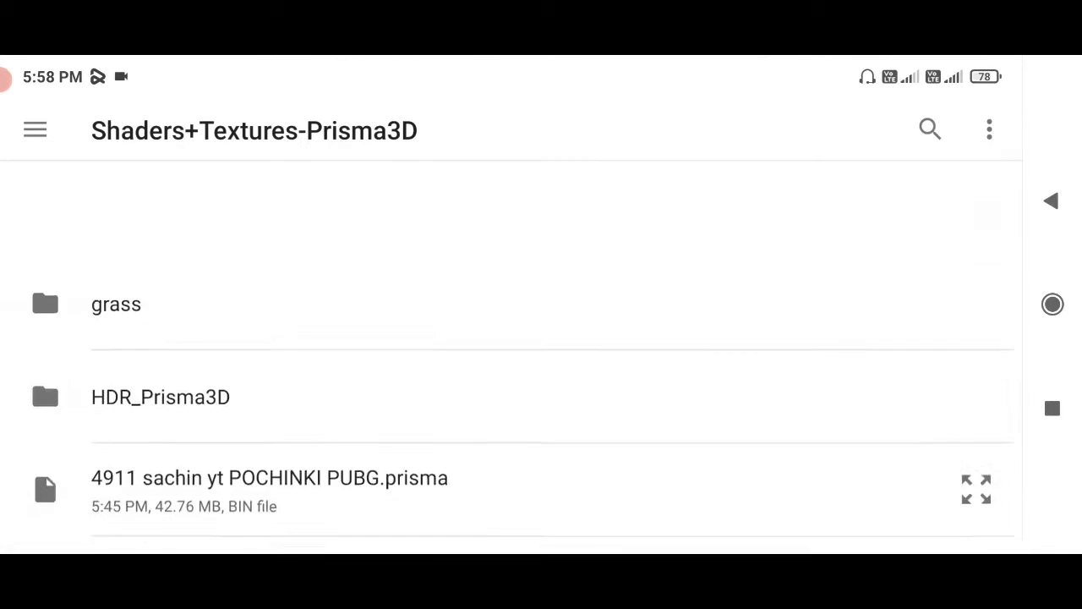
{"action": "left_click_drag", "start_coordinate": [690, 488], "coordinate": [691, 319]}
{"action": "left_click", "coordinate": [696, 283]}
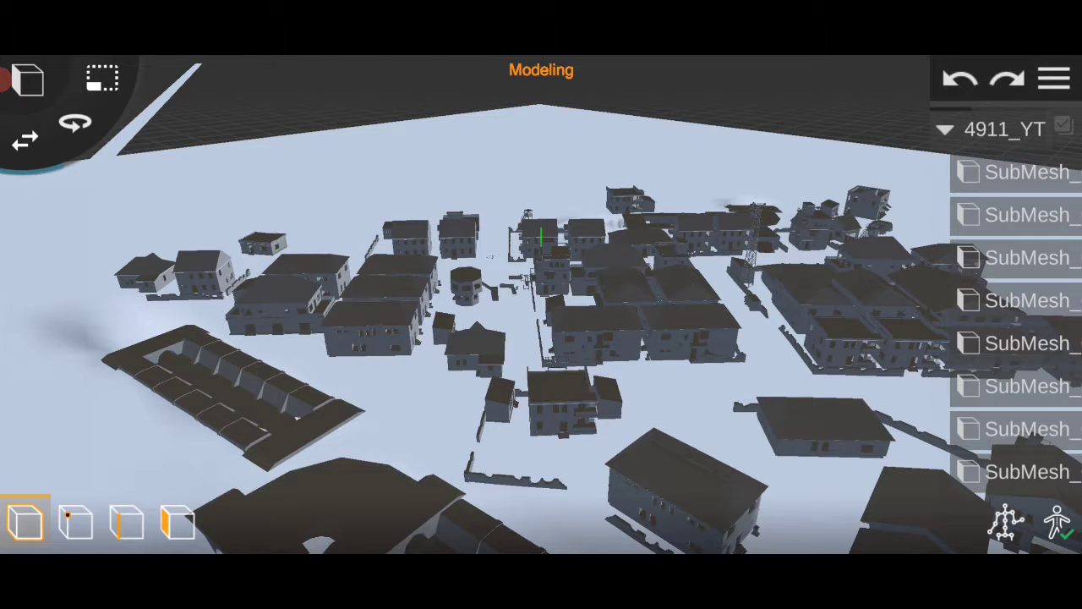
Select the 4911_YT town mesh and browse its texture images
{"action": "left_click_drag", "start_coordinate": [755, 237], "coordinate": [761, 363]}
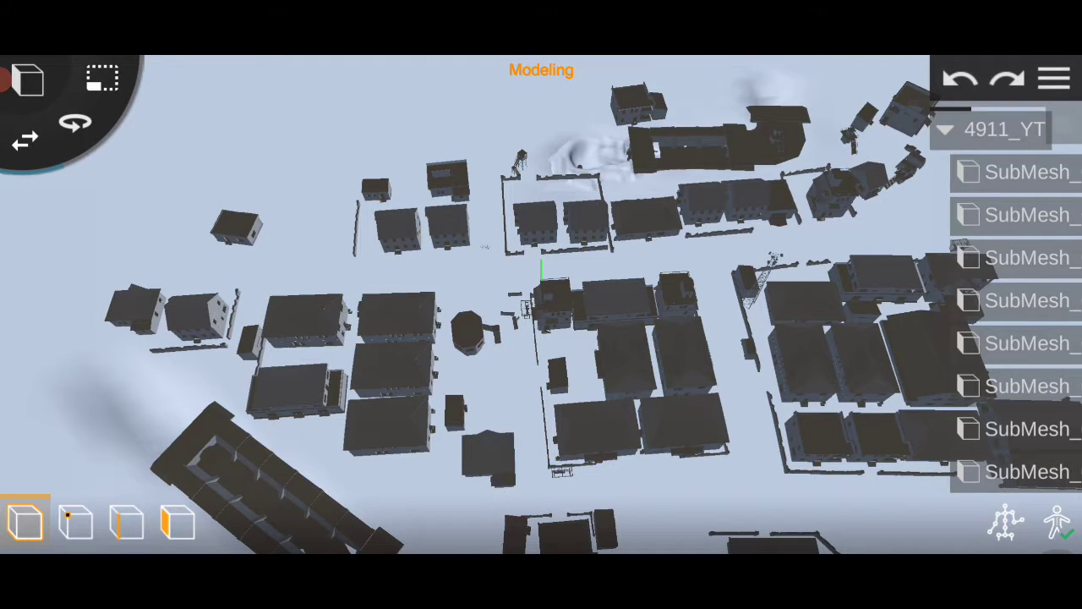
{"action": "left_click_drag", "start_coordinate": [721, 295], "coordinate": [727, 339]}
{"action": "scroll", "coordinate": [499, 384], "scroll_direction": "down", "scroll_amount": 5}
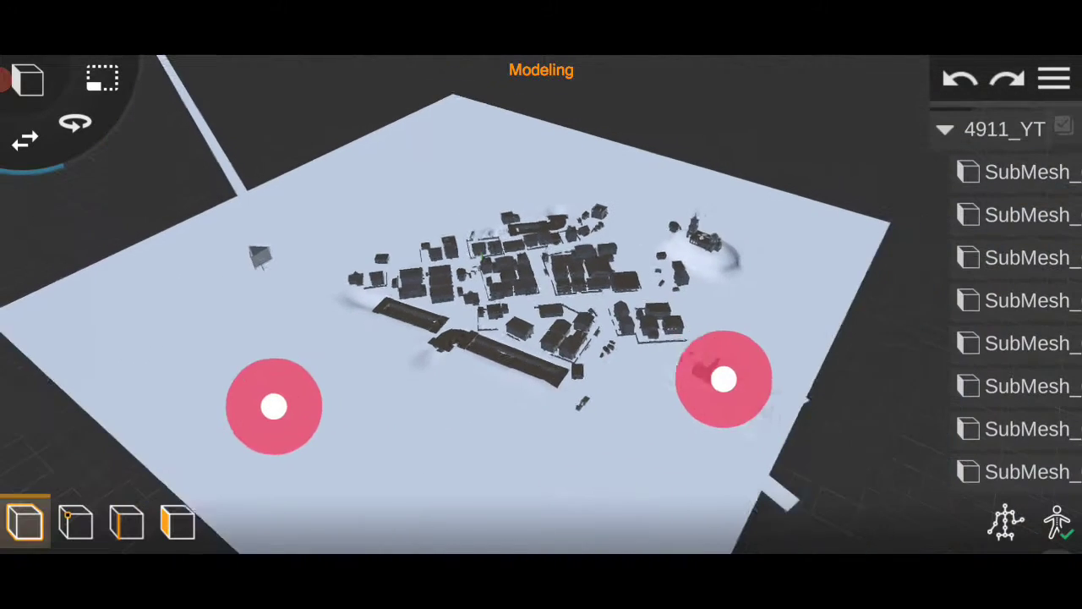
{"action": "mouse_move", "coordinate": [761, 380]}
{"action": "left_mouse_down"}
{"action": "mouse_move", "coordinate": [862, 376]}
{"action": "mouse_move", "coordinate": [881, 356]}
{"action": "left_mouse_up"}
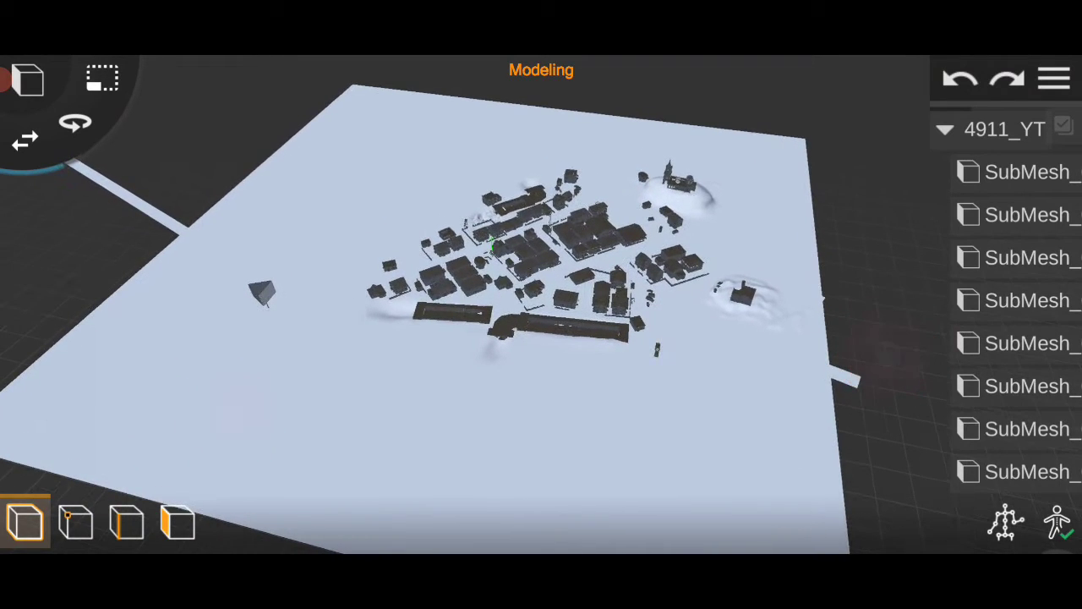
{"action": "left_click", "coordinate": [944, 128]}
{"action": "scroll", "coordinate": [591, 344], "scroll_direction": "up", "scroll_amount": 3}
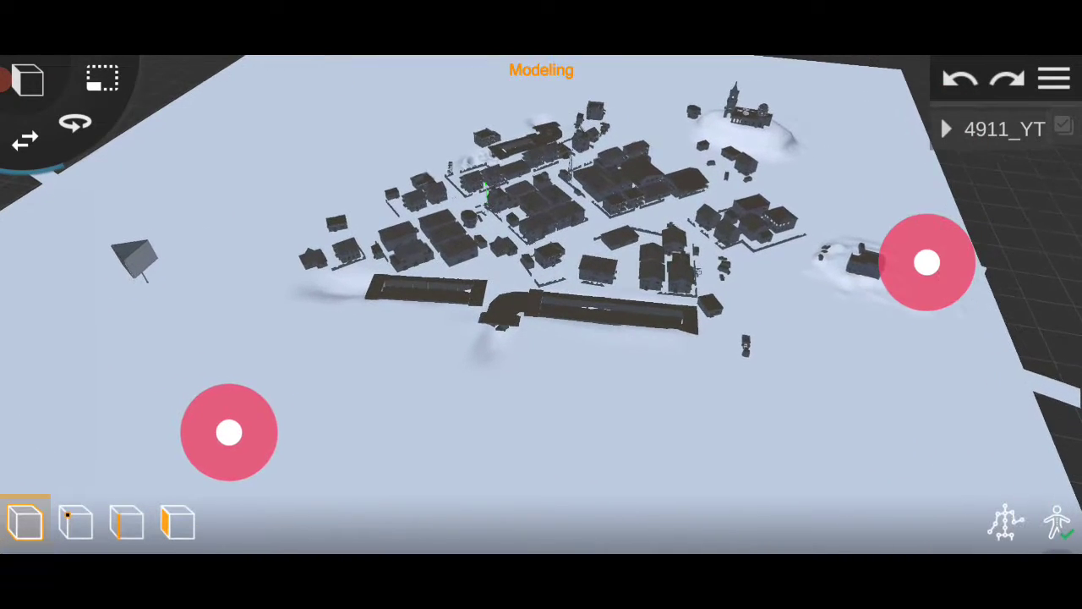
{"action": "left_click", "coordinate": [997, 129]}
{"action": "left_click", "coordinate": [42, 311]}
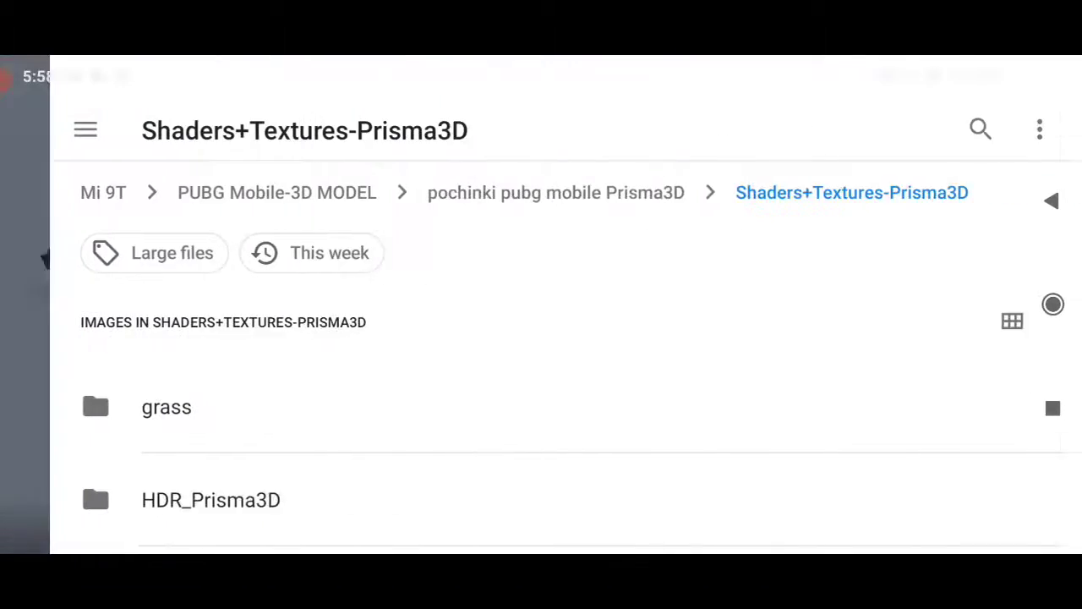
{"action": "scroll", "coordinate": [860, 265], "scroll_direction": "down", "scroll_amount": 3}
{"action": "scroll", "coordinate": [851, 295], "scroll_direction": "down", "scroll_amount": 3}
{"action": "left_click", "coordinate": [719, 376]}
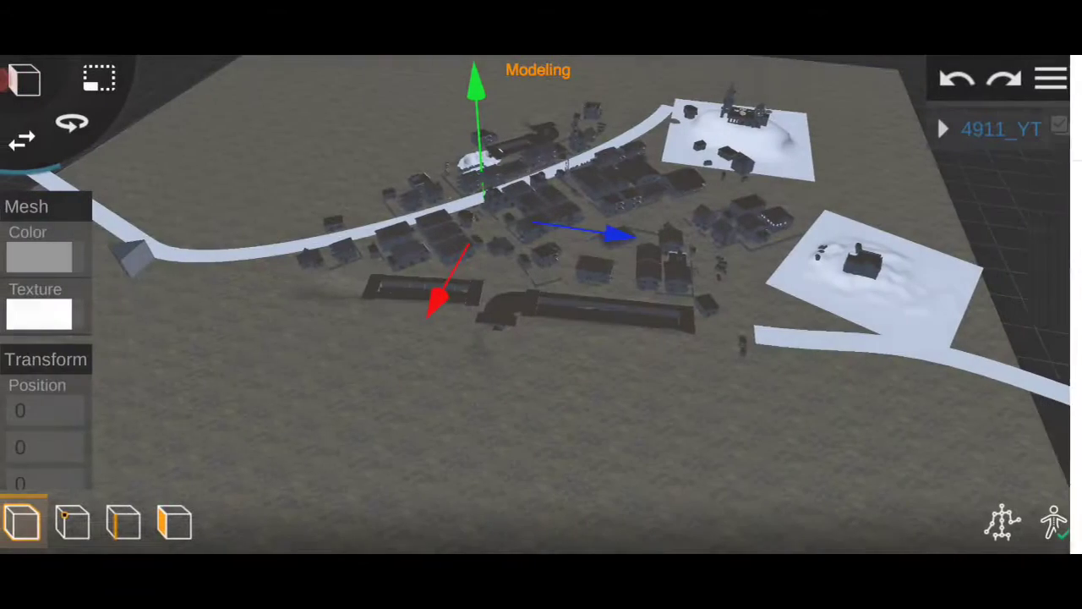
Zoom onto the snowy plot and reopen its texture image list
{"action": "left_click_drag", "start_coordinate": [930, 381], "coordinate": [832, 329]}
{"action": "scroll", "coordinate": [549, 438], "scroll_direction": "up", "scroll_amount": 3}
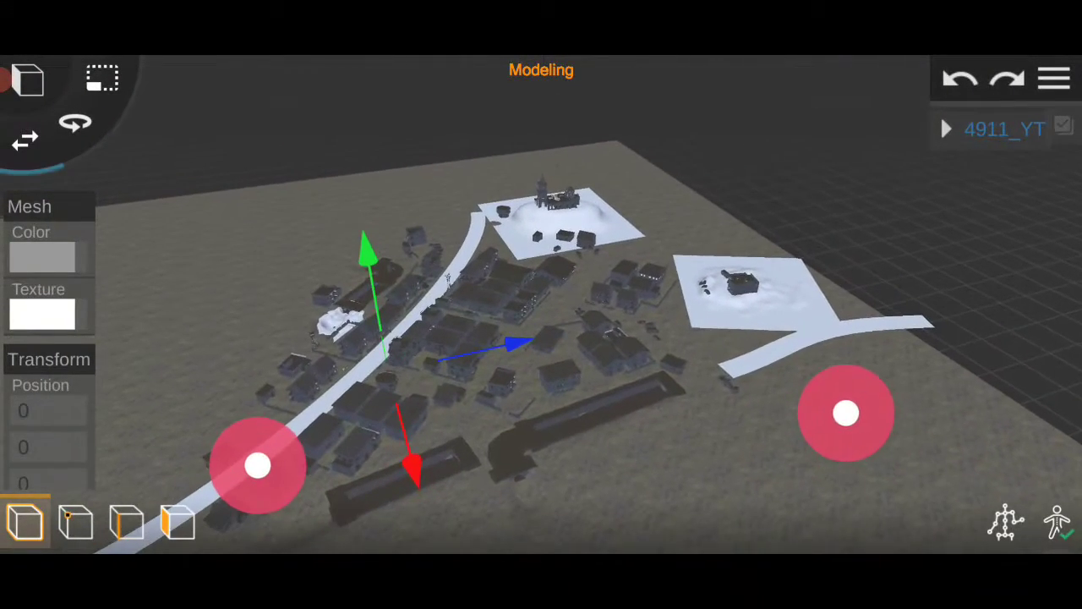
{"action": "scroll", "coordinate": [541, 372], "scroll_direction": "up", "scroll_amount": 3}
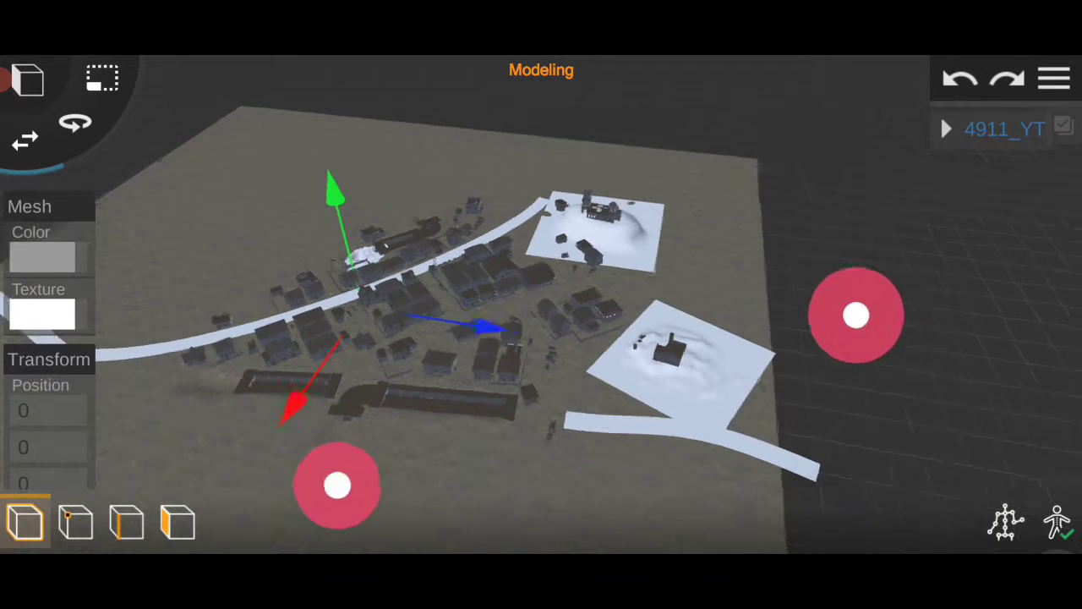
{"action": "scroll", "coordinate": [541, 372], "scroll_direction": "up", "scroll_amount": 5}
{"action": "scroll", "coordinate": [541, 372], "scroll_direction": "up", "scroll_amount": 3}
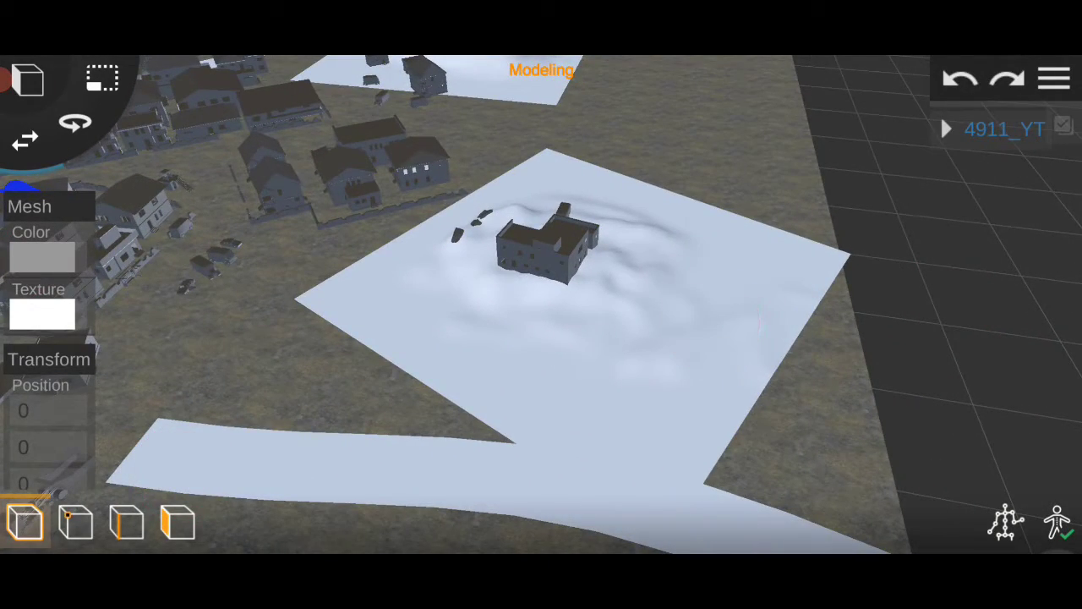
{"action": "left_click", "coordinate": [42, 315]}
{"action": "scroll", "coordinate": [837, 338], "scroll_direction": "down", "scroll_amount": 4}
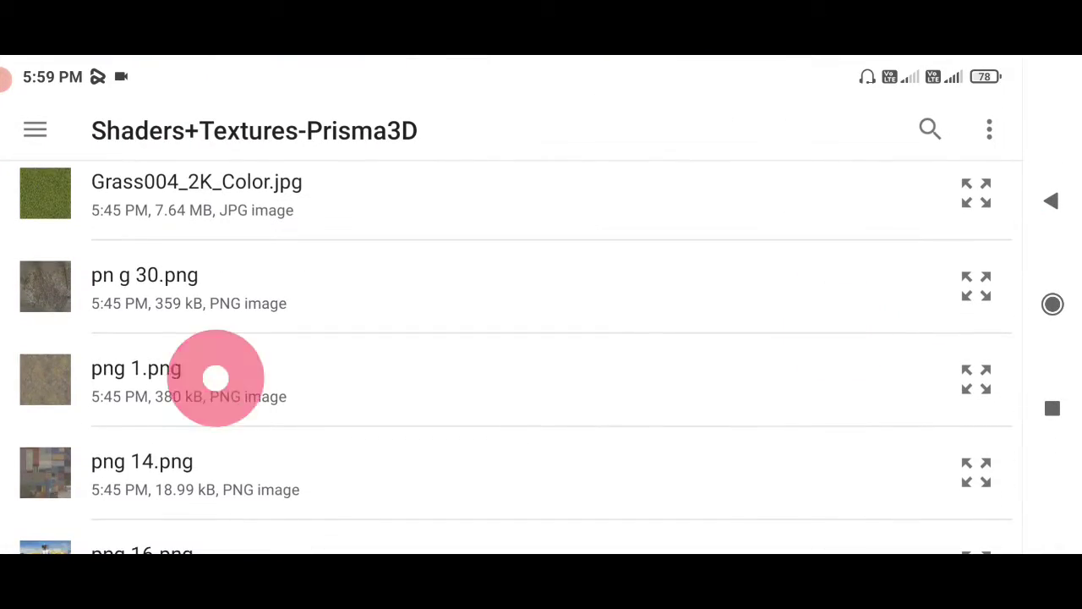
Apply png 1.png as the snowy plot's ground texture
{"action": "left_click", "coordinate": [216, 378]}
{"action": "scroll", "coordinate": [541, 380], "scroll_direction": "down", "scroll_amount": 3}
{"action": "scroll", "coordinate": [544, 447], "scroll_direction": "down", "scroll_amount": 2}
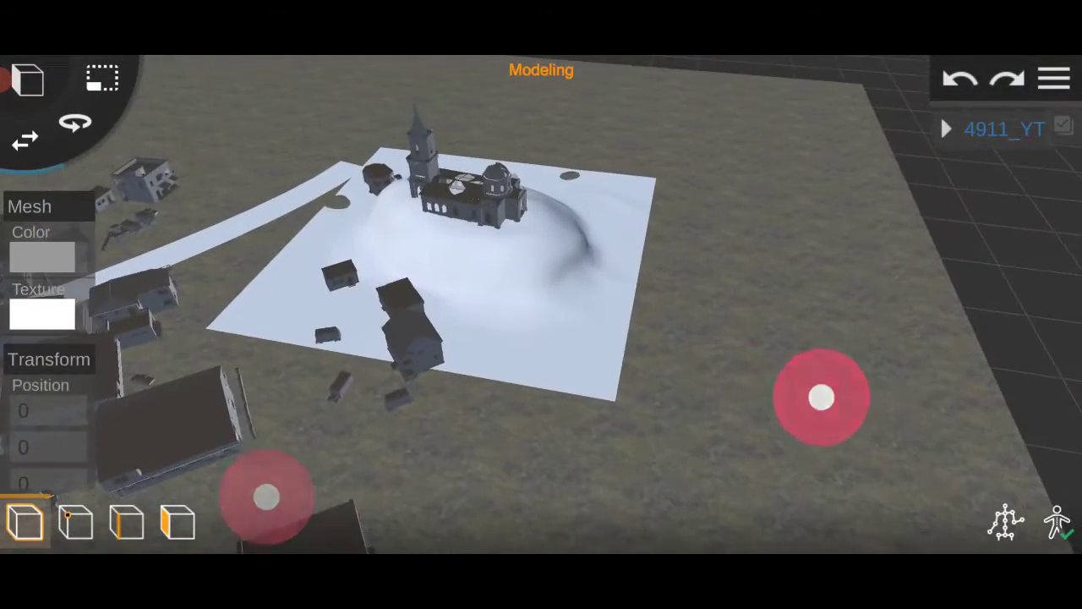
{"action": "left_click", "coordinate": [45, 313]}
{"action": "scroll", "coordinate": [829, 273], "scroll_direction": "down", "scroll_amount": 3}
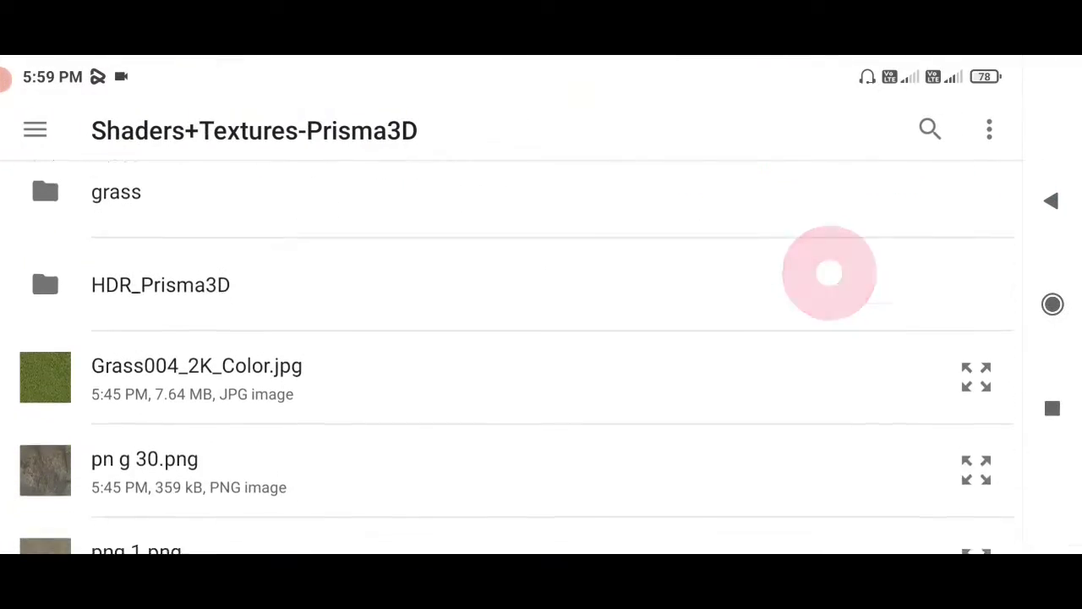
{"action": "scroll", "coordinate": [837, 299], "scroll_direction": "down", "scroll_amount": 2}
{"action": "key", "text": "Escape"}
Turn on walk navigation and give the white road segment the png 29 asphalt texture
{"action": "left_click", "coordinate": [1056, 522]}
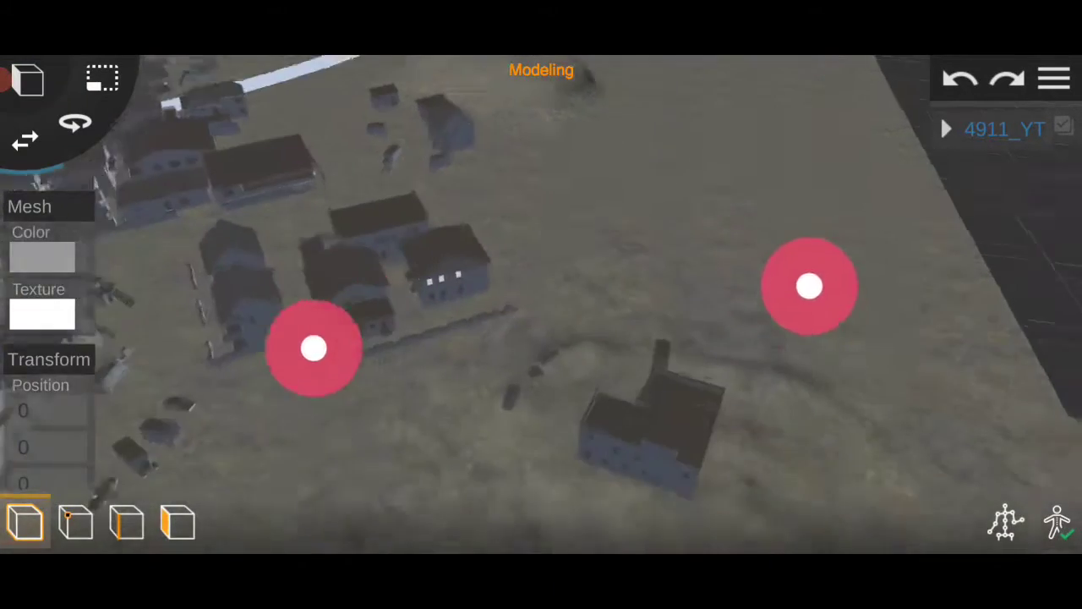
{"action": "mouse_move", "coordinate": [809, 285]}
{"action": "left_mouse_down"}
{"action": "mouse_move", "coordinate": [904, 411]}
{"action": "mouse_move", "coordinate": [926, 384]}
{"action": "mouse_move", "coordinate": [891, 367]}
{"action": "left_mouse_up"}
{"action": "left_click", "coordinate": [791, 408]}
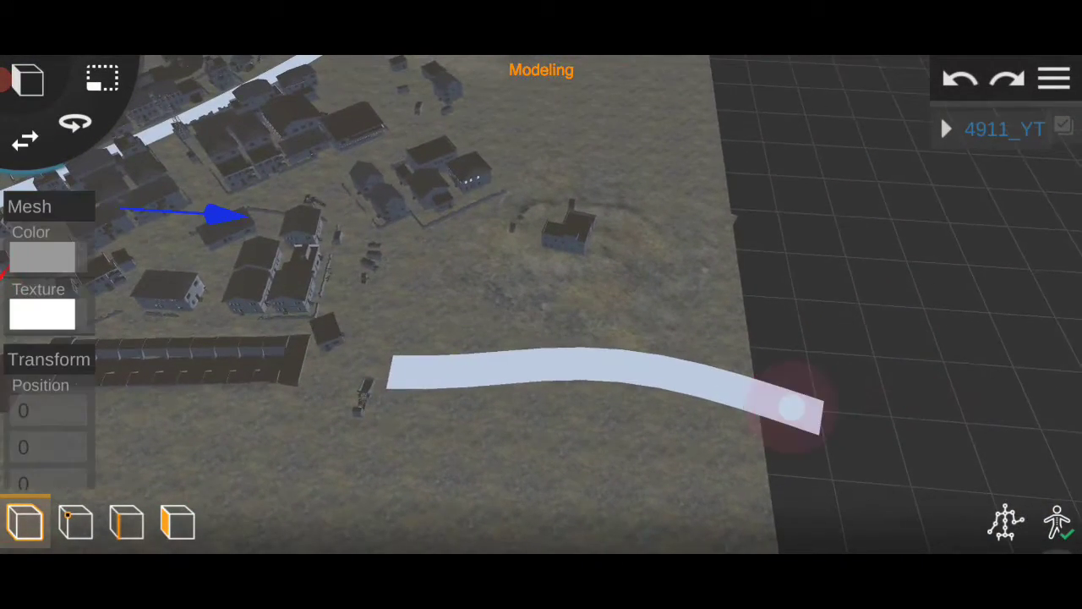
{"action": "left_click", "coordinate": [44, 312]}
{"action": "scroll", "coordinate": [865, 258], "scroll_direction": "down", "scroll_amount": 5}
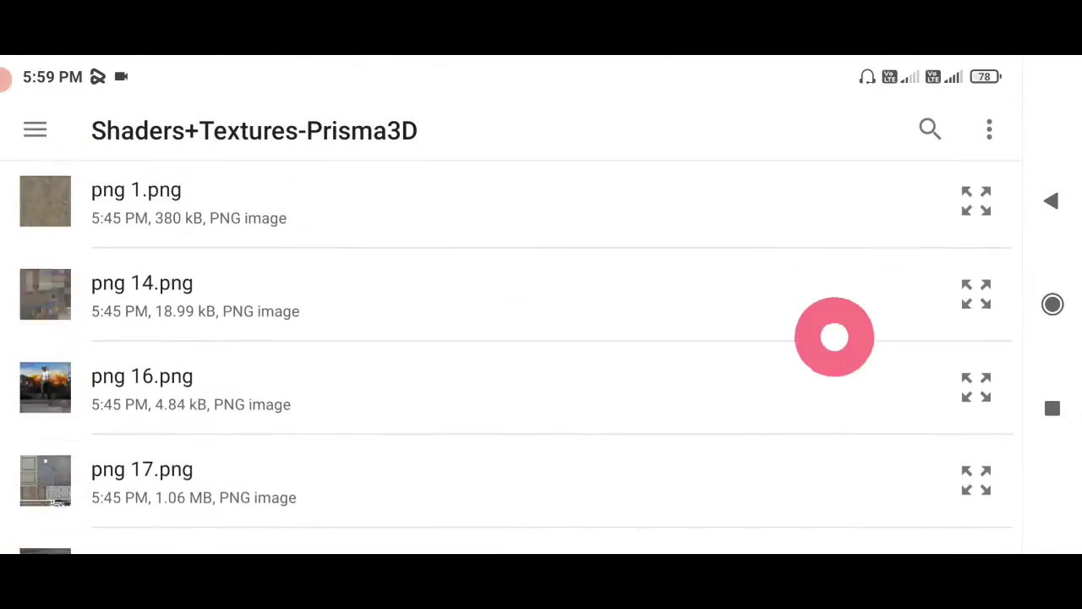
{"action": "scroll", "coordinate": [833, 338], "scroll_direction": "down", "scroll_amount": 5}
{"action": "scroll", "coordinate": [802, 387], "scroll_direction": "down", "scroll_amount": 5}
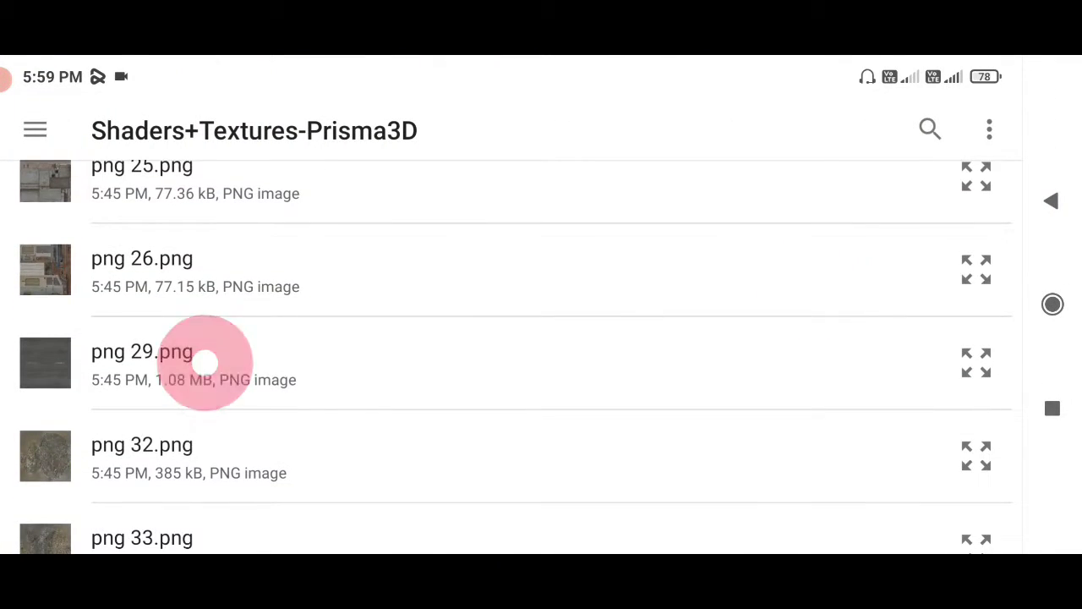
{"action": "left_click", "coordinate": [205, 361]}
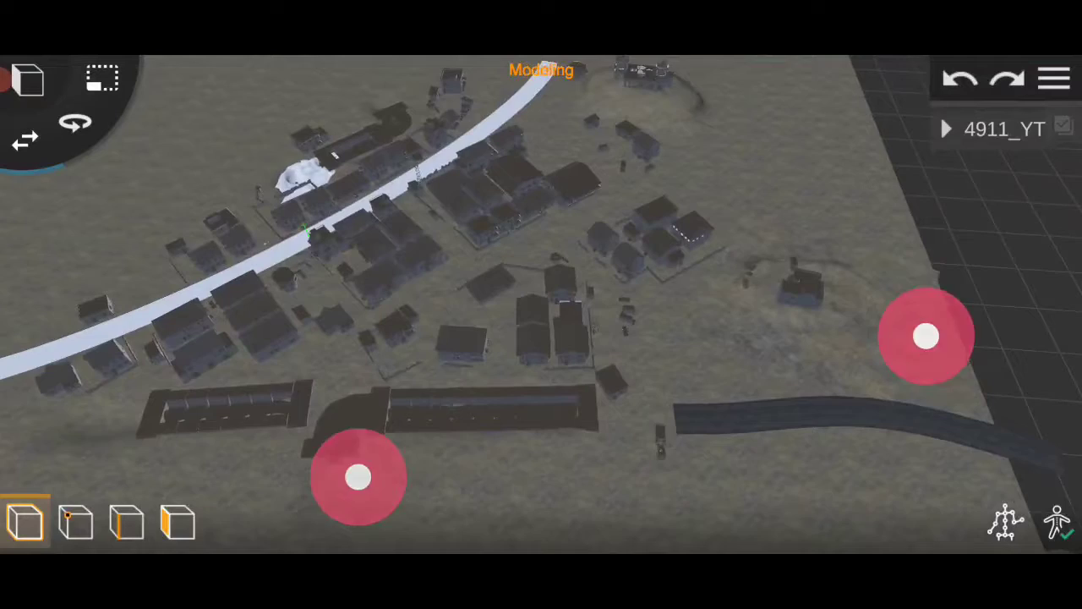
Fly to the main curved road and apply png 29 asphalt to it as well
{"action": "left_click_drag", "start_coordinate": [357, 476], "coordinate": [369, 479]}
{"action": "left_click_drag", "start_coordinate": [925, 333], "coordinate": [917, 289]}
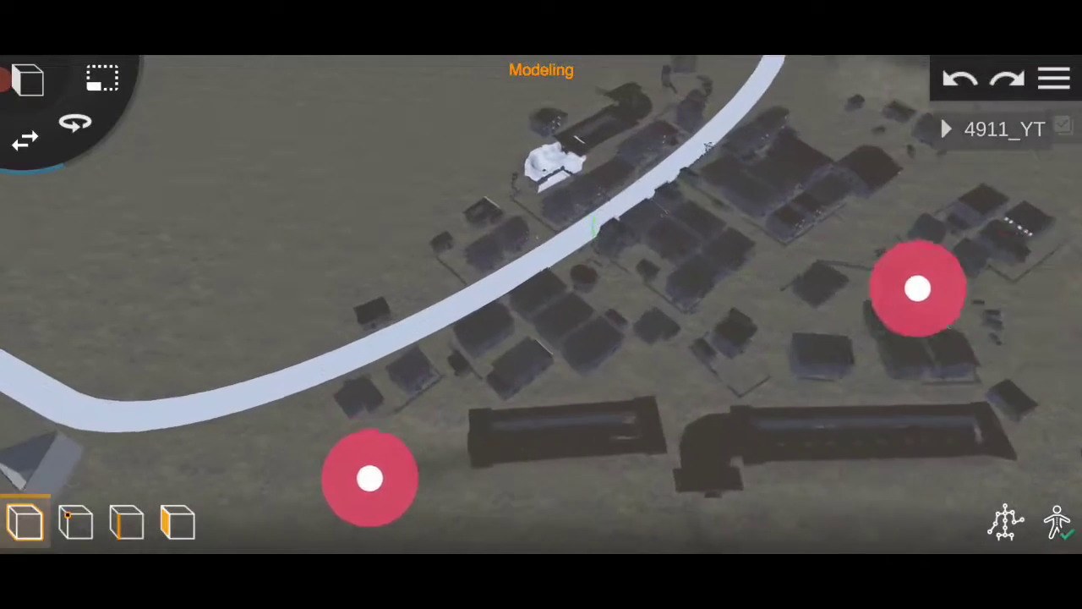
{"action": "left_click_drag", "start_coordinate": [369, 478], "coordinate": [316, 471]}
{"action": "left_click_drag", "start_coordinate": [917, 288], "coordinate": [986, 245]}
{"action": "left_click", "coordinate": [633, 341]}
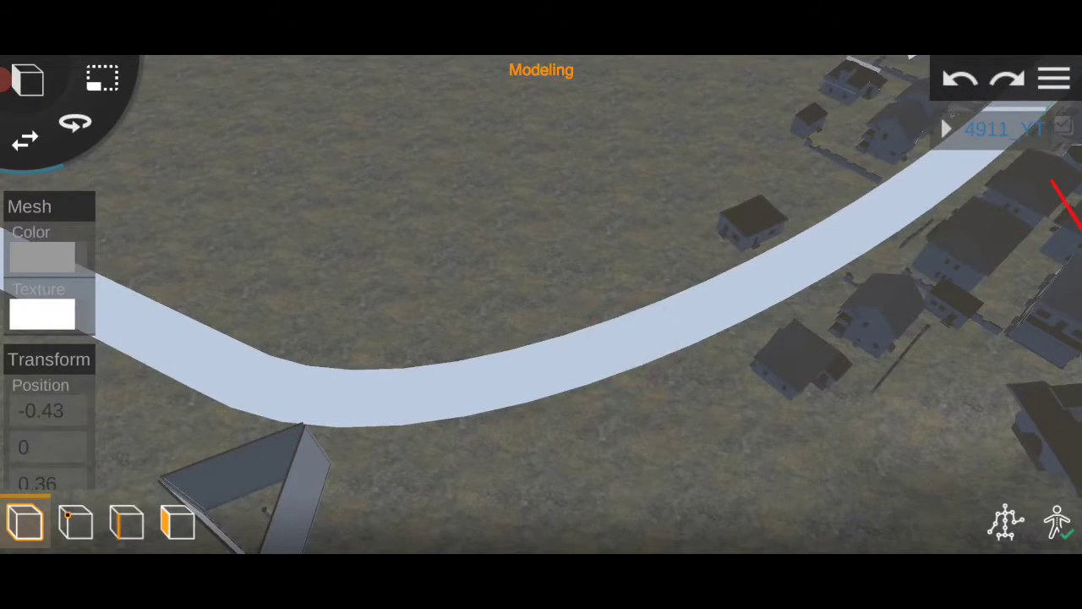
{"action": "left_click", "coordinate": [42, 314]}
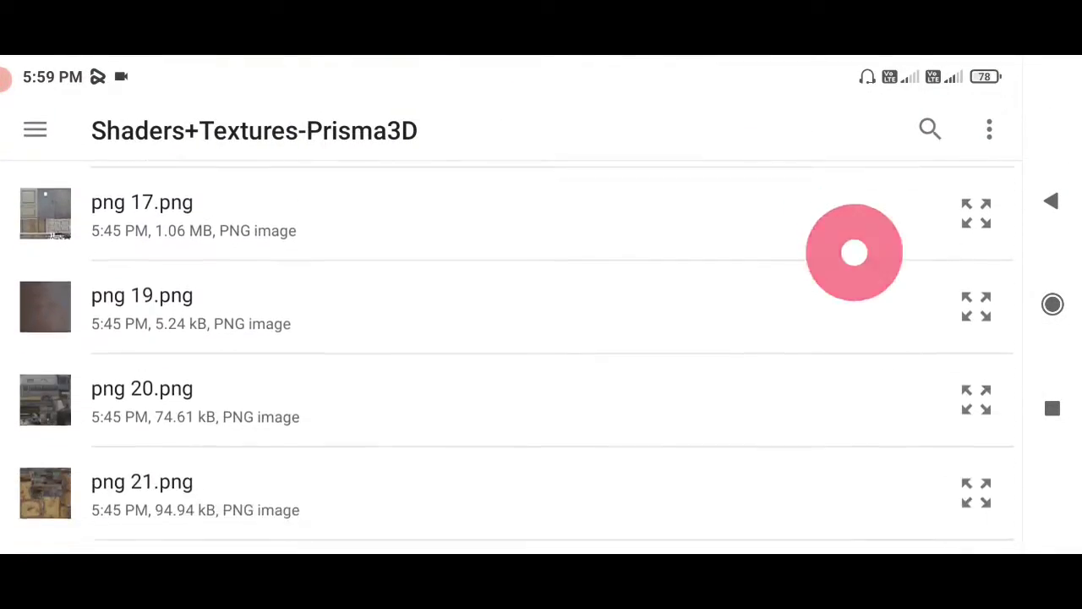
{"action": "left_click", "coordinate": [198, 280]}
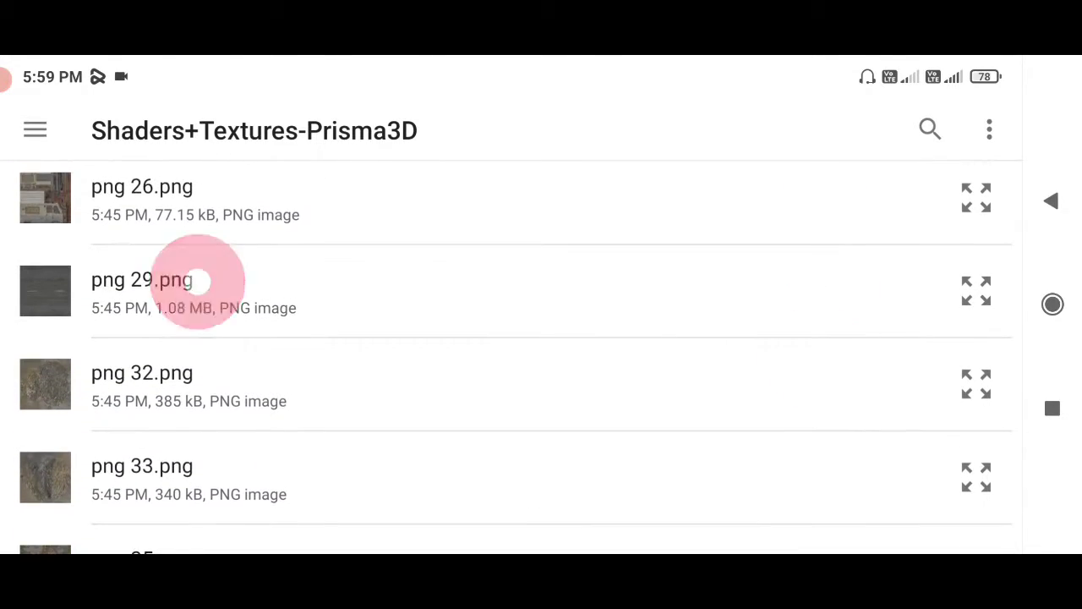
{"action": "left_click_drag", "start_coordinate": [234, 398], "coordinate": [304, 355]}
{"action": "left_click_drag", "start_coordinate": [742, 387], "coordinate": [718, 363]}
Put the png 16 PUBG poster image on the triangular billboard
{"action": "left_click_drag", "start_coordinate": [851, 340], "coordinate": [850, 265]}
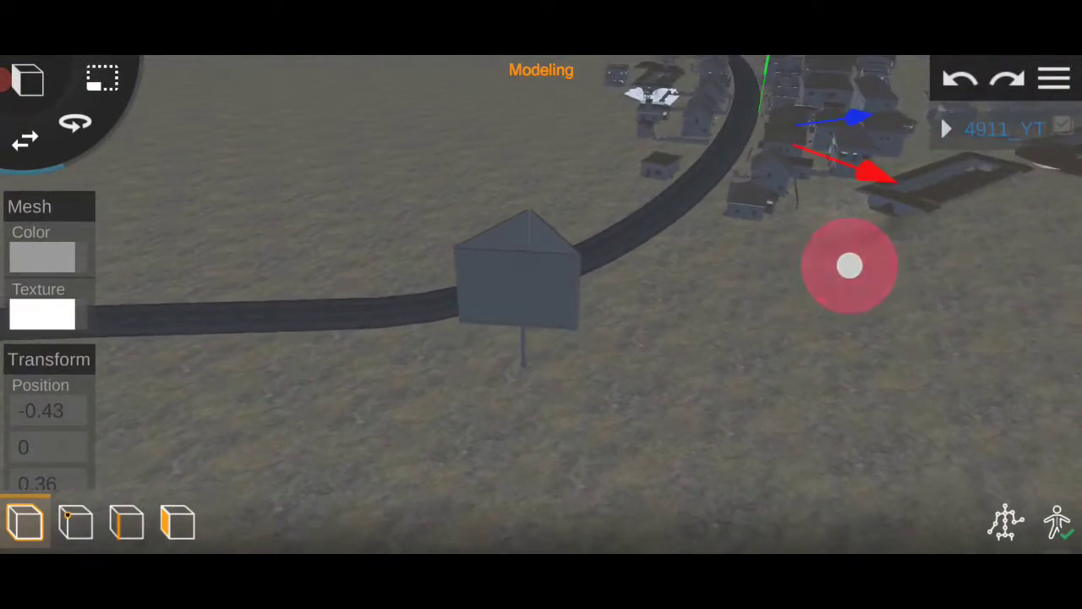
{"action": "left_click_drag", "start_coordinate": [235, 398], "coordinate": [225, 428]}
{"action": "left_click", "coordinate": [576, 343]}
{"action": "left_click", "coordinate": [42, 313]}
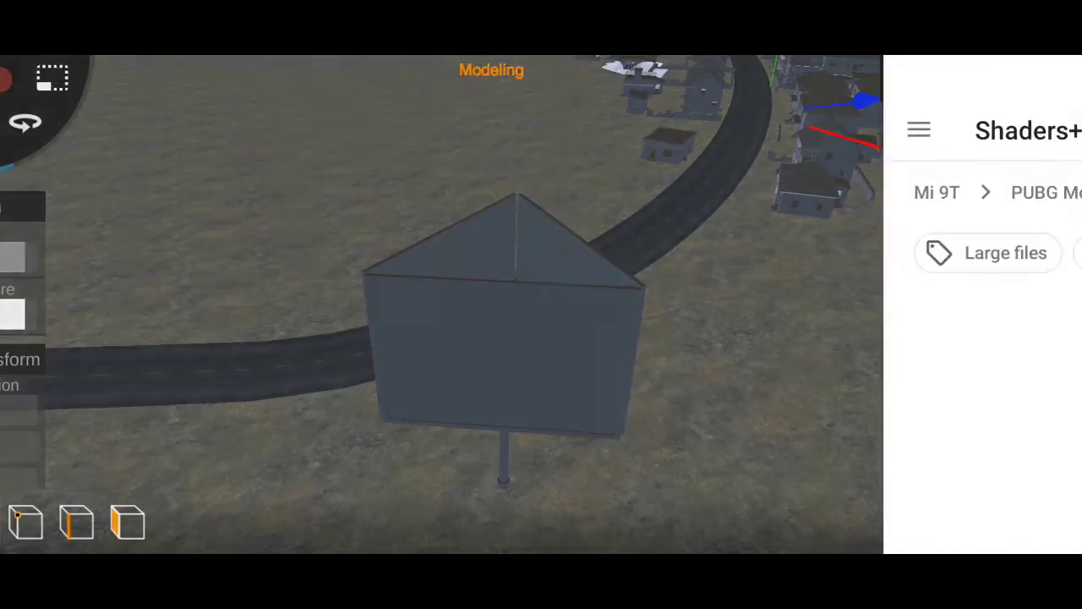
{"action": "left_click", "coordinate": [194, 279]}
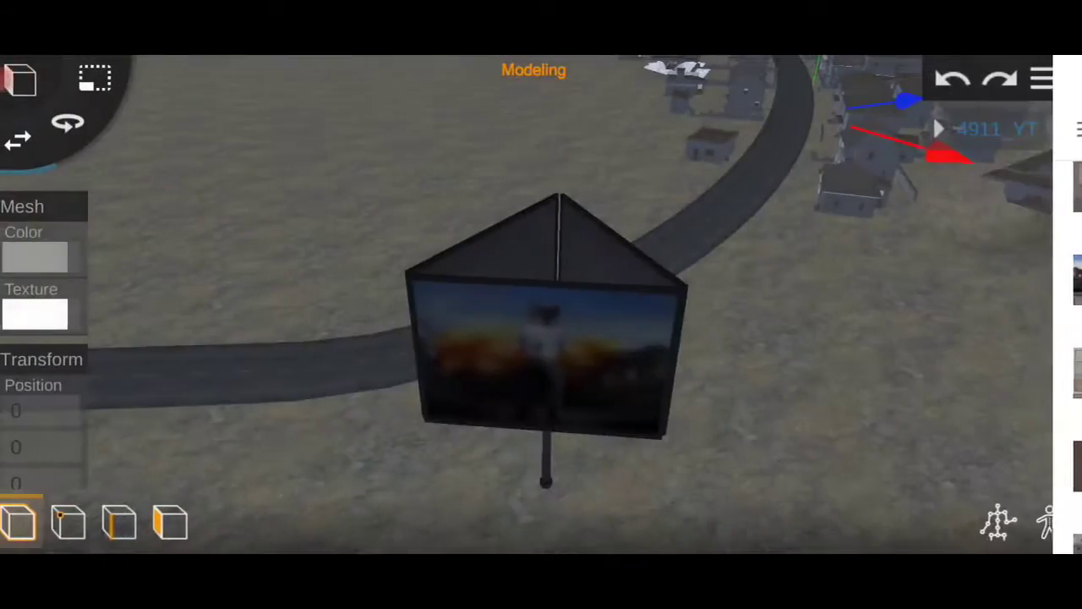
Fly back over the village and check the snowy patch's texture images
{"action": "left_click_drag", "start_coordinate": [885, 270], "coordinate": [935, 299]}
{"action": "left_click_drag", "start_coordinate": [741, 386], "coordinate": [761, 362]}
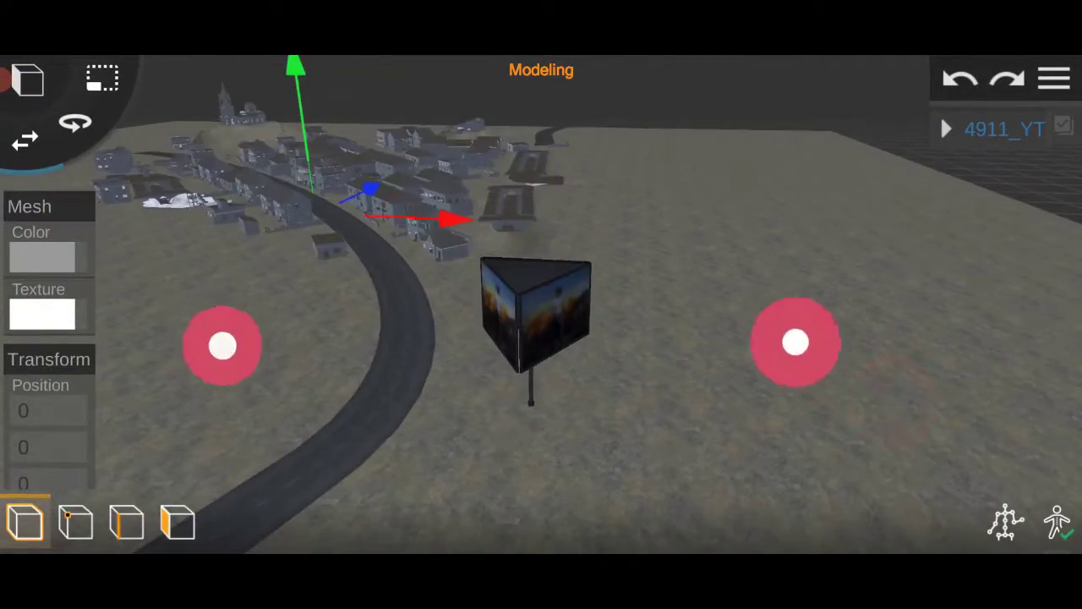
{"action": "left_click_drag", "start_coordinate": [220, 343], "coordinate": [287, 423]}
{"action": "mouse_move", "coordinate": [761, 362]}
{"action": "left_mouse_down"}
{"action": "mouse_move", "coordinate": [848, 367]}
{"action": "mouse_move", "coordinate": [769, 281]}
{"action": "left_mouse_up"}
{"action": "left_click_drag", "start_coordinate": [314, 507], "coordinate": [256, 439]}
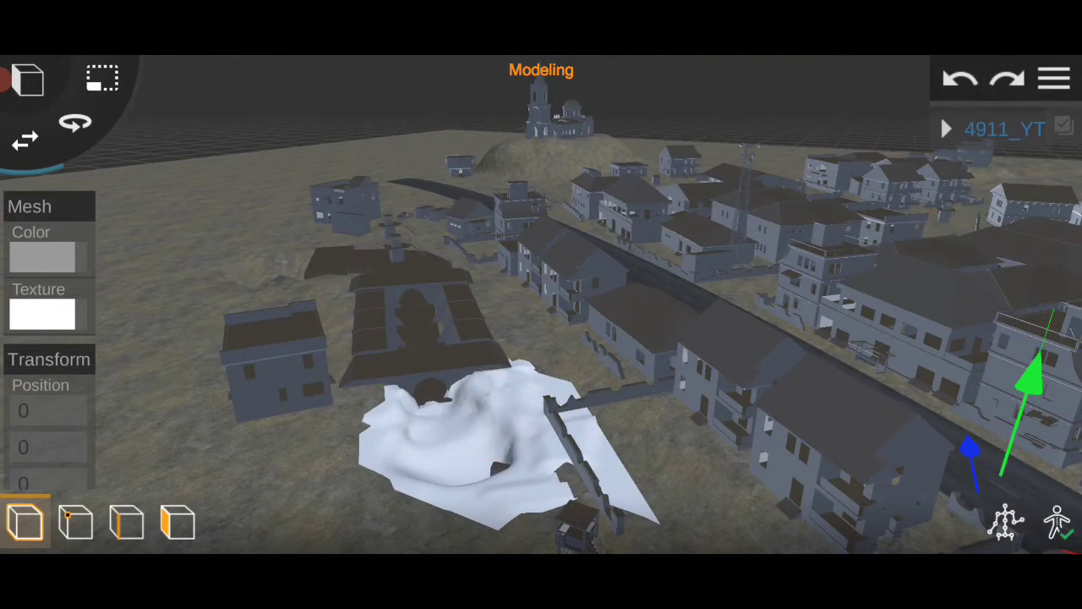
{"action": "left_click", "coordinate": [42, 314]}
{"action": "scroll", "coordinate": [826, 256], "scroll_direction": "down", "scroll_amount": 3}
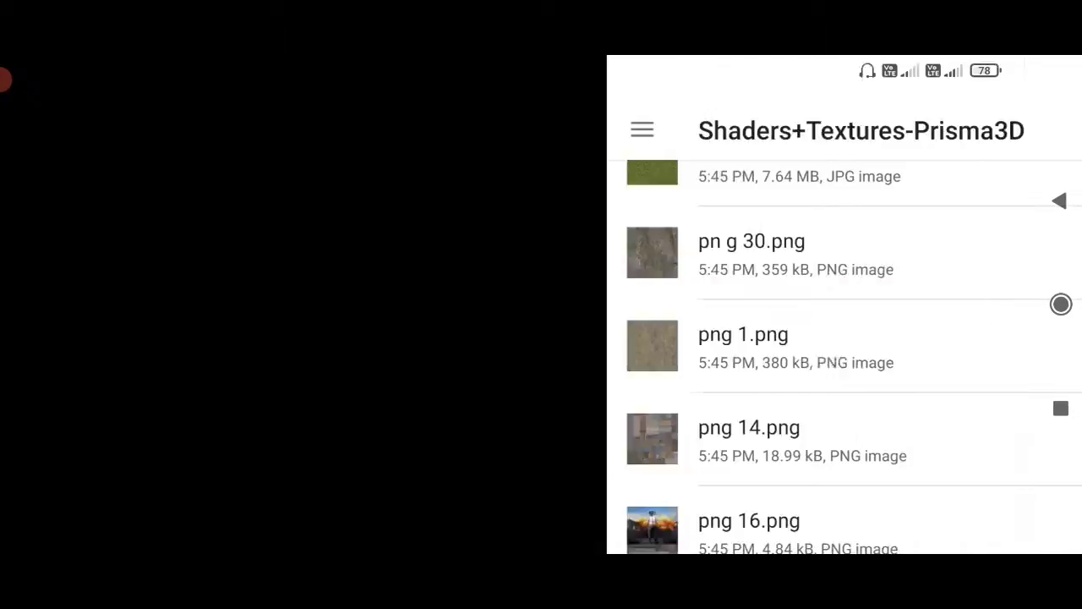
{"action": "left_click", "coordinate": [1059, 200]}
Fly along the road through the village and settle the view on the church
{"action": "left_click_drag", "start_coordinate": [722, 350], "coordinate": [744, 355]}
{"action": "left_click_drag", "start_coordinate": [290, 415], "coordinate": [290, 397]}
{"action": "left_click_drag", "start_coordinate": [639, 435], "coordinate": [640, 435]}
{"action": "left_click_drag", "start_coordinate": [238, 428], "coordinate": [261, 449]}
{"action": "left_click_drag", "start_coordinate": [639, 435], "coordinate": [608, 459]}
{"action": "left_click_drag", "start_coordinate": [809, 140], "coordinate": [810, 140]}
{"action": "left_click_drag", "start_coordinate": [297, 418], "coordinate": [243, 378]}
{"action": "left_click_drag", "start_coordinate": [821, 370], "coordinate": [835, 299]}
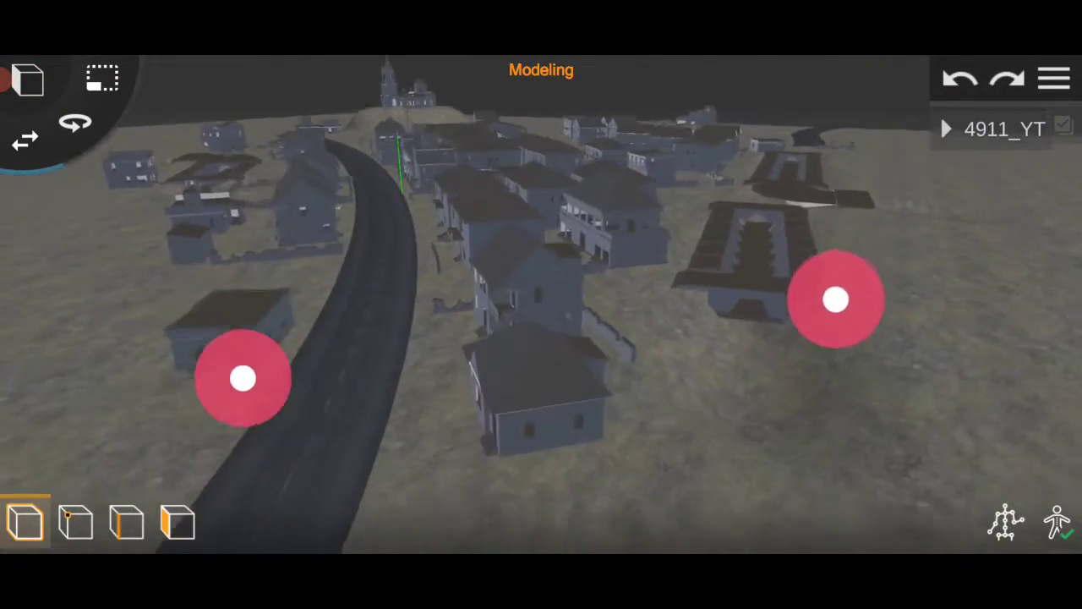
{"action": "left_click_drag", "start_coordinate": [242, 378], "coordinate": [242, 394]}
{"action": "mouse_move", "coordinate": [835, 299]}
{"action": "left_mouse_down"}
{"action": "mouse_move", "coordinate": [752, 349]}
{"action": "mouse_move", "coordinate": [693, 307]}
{"action": "mouse_move", "coordinate": [962, 317]}
{"action": "mouse_move", "coordinate": [867, 335]}
{"action": "left_mouse_up"}
{"action": "left_click_drag", "start_coordinate": [183, 379], "coordinate": [183, 379]}
{"action": "mouse_move", "coordinate": [868, 335]}
{"action": "left_mouse_down"}
{"action": "mouse_move", "coordinate": [829, 411]}
{"action": "mouse_move", "coordinate": [868, 365]}
{"action": "left_mouse_up"}
{"action": "left_click_drag", "start_coordinate": [251, 437], "coordinate": [251, 437]}
{"action": "left_click_drag", "start_coordinate": [868, 365], "coordinate": [824, 372]}
{"action": "left_click_drag", "start_coordinate": [254, 425], "coordinate": [254, 425]}
{"action": "mouse_move", "coordinate": [823, 372]}
{"action": "left_mouse_down"}
{"action": "mouse_move", "coordinate": [843, 379]}
{"action": "mouse_move", "coordinate": [838, 355]}
{"action": "left_mouse_up"}
{"action": "left_click_drag", "start_coordinate": [268, 415], "coordinate": [268, 415]}
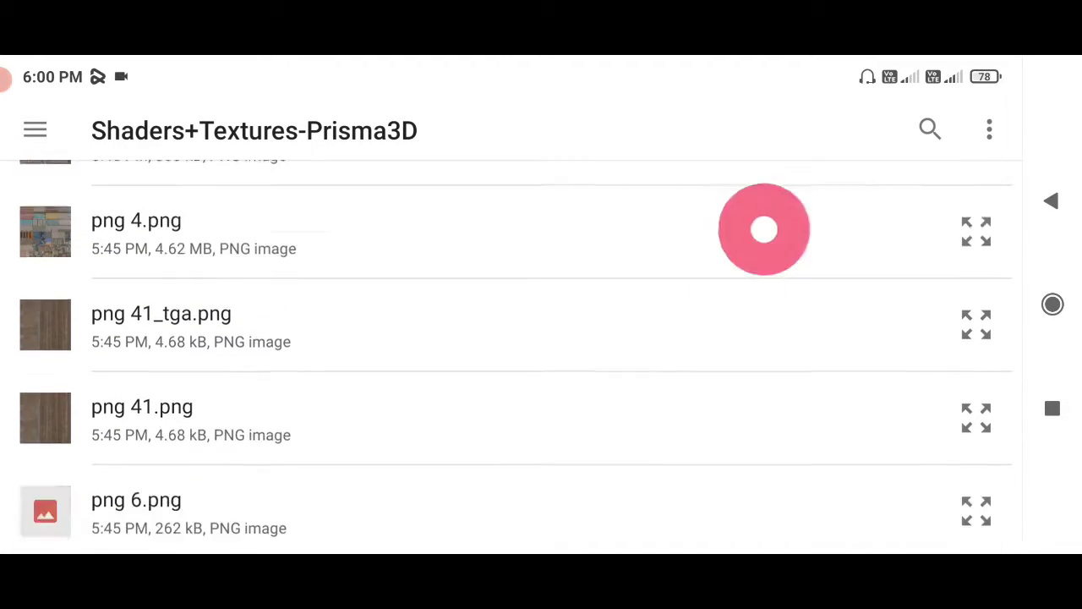
Show the texture images as thumbnails, browse them, and return to the scene
{"action": "scroll", "coordinate": [798, 386], "scroll_direction": "up", "scroll_amount": 4}
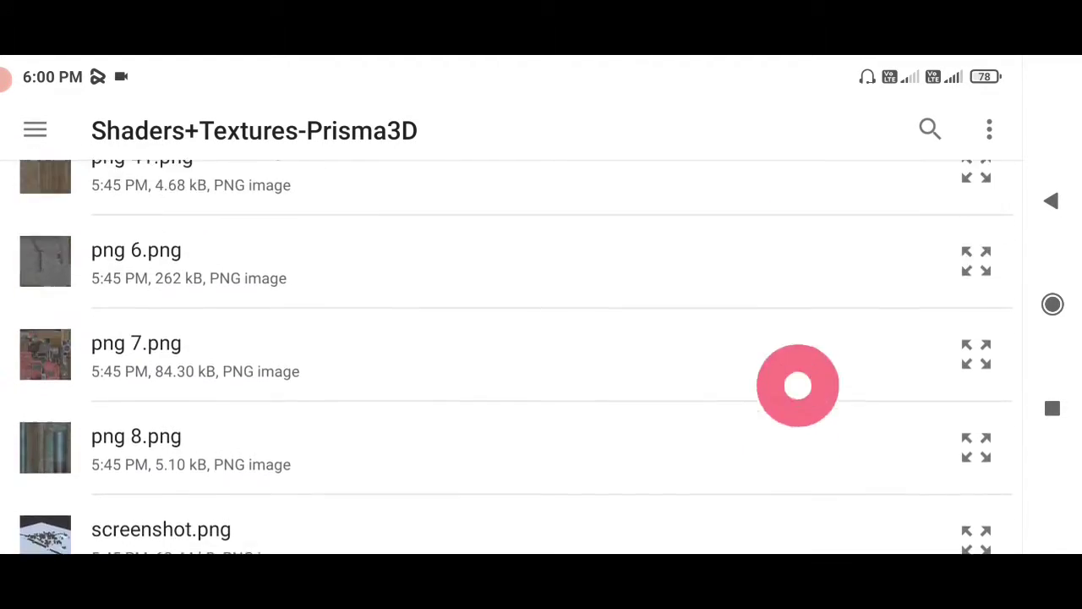
{"action": "left_click", "coordinate": [962, 321]}
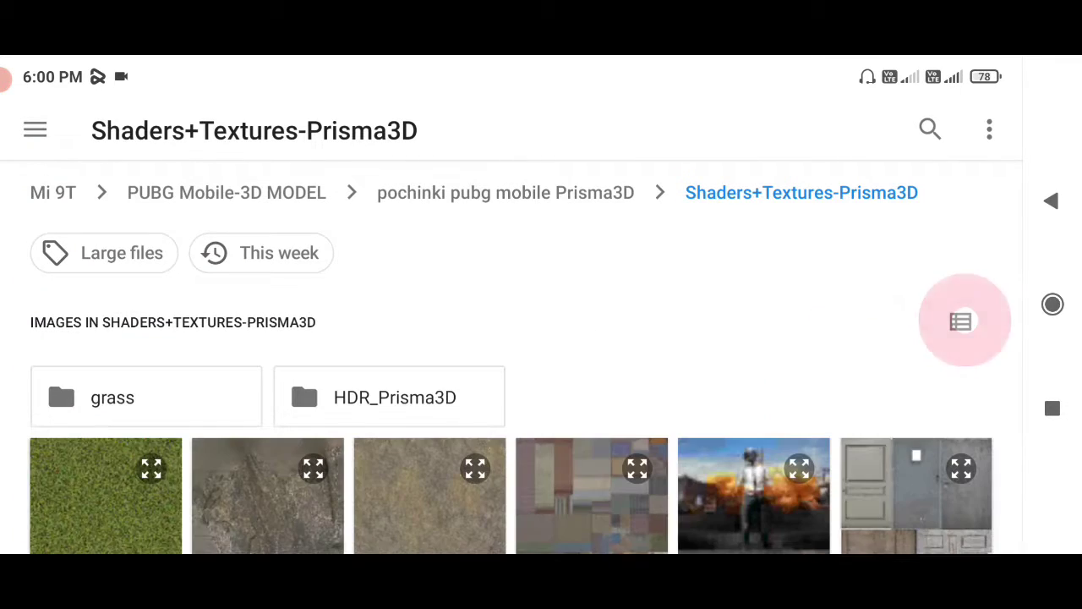
{"action": "scroll", "coordinate": [863, 425], "scroll_direction": "down", "scroll_amount": 10}
{"action": "scroll", "coordinate": [874, 422], "scroll_direction": "down", "scroll_amount": 5}
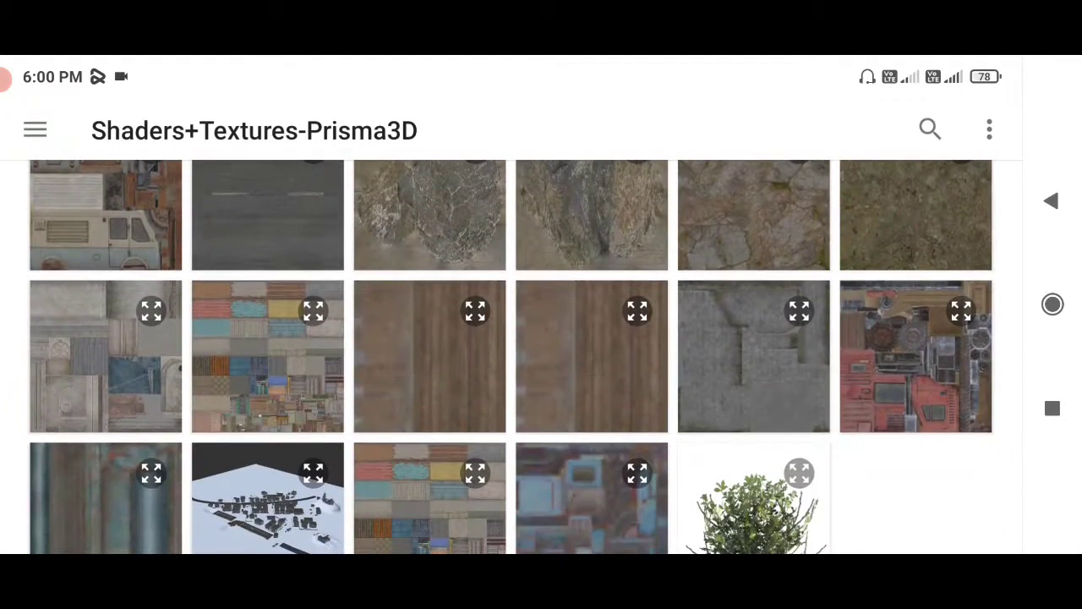
{"action": "scroll", "coordinate": [834, 403], "scroll_direction": "up", "scroll_amount": 1}
{"action": "left_click_drag", "start_coordinate": [9, 374], "coordinate": [108, 375]}
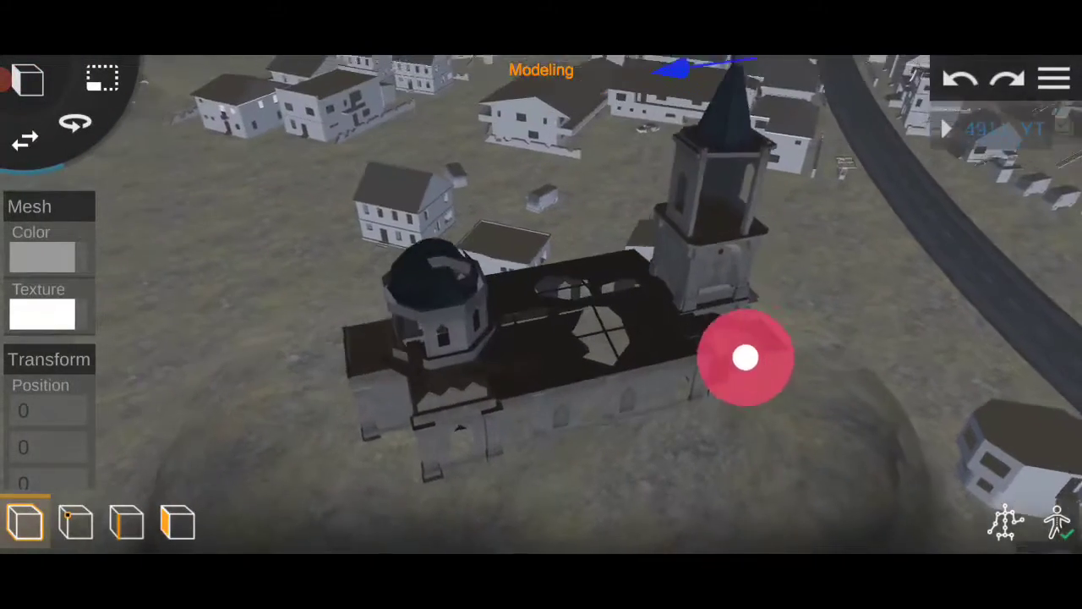
Apply the colourful texture atlas to the octagonal building
{"action": "left_click_drag", "start_coordinate": [745, 358], "coordinate": [759, 381]}
{"action": "left_click_drag", "start_coordinate": [879, 378], "coordinate": [828, 308]}
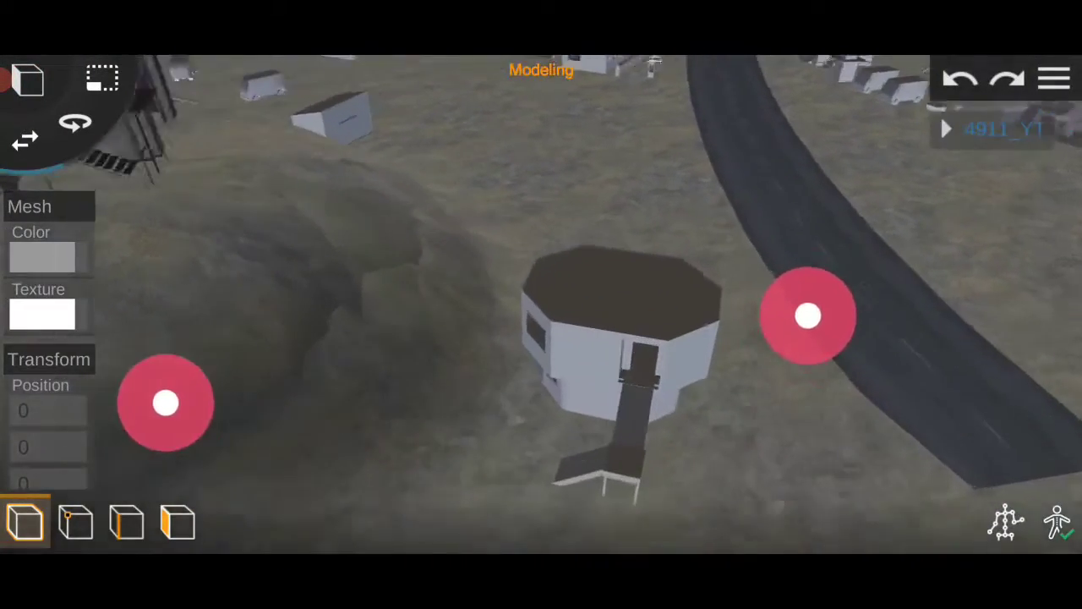
{"action": "left_click", "coordinate": [38, 308]}
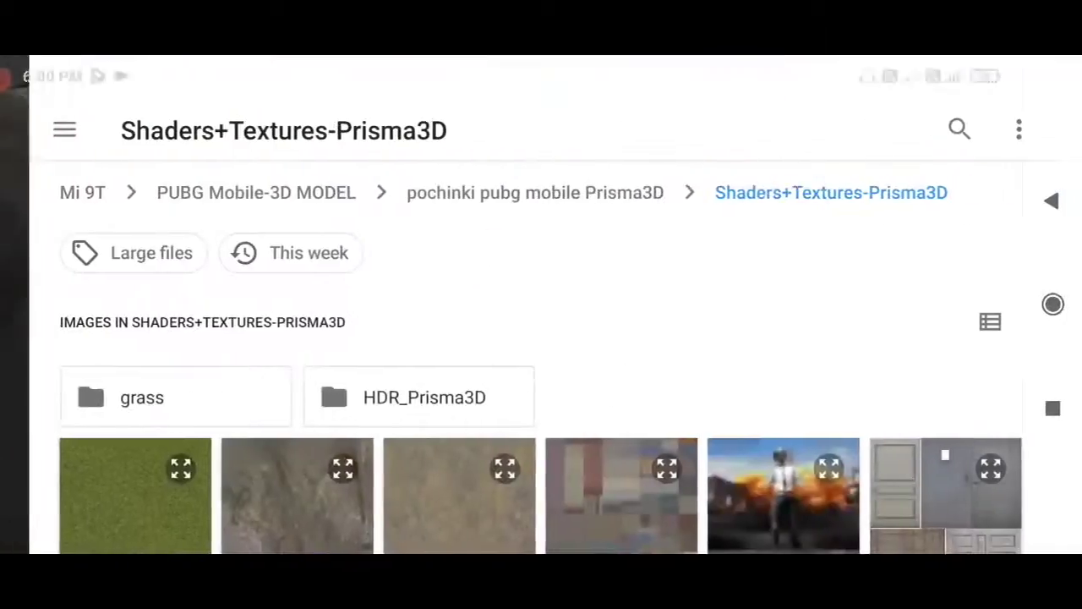
{"action": "scroll", "coordinate": [541, 339], "scroll_direction": "down", "scroll_amount": 5}
{"action": "left_click_drag", "start_coordinate": [787, 470], "coordinate": [818, 347]}
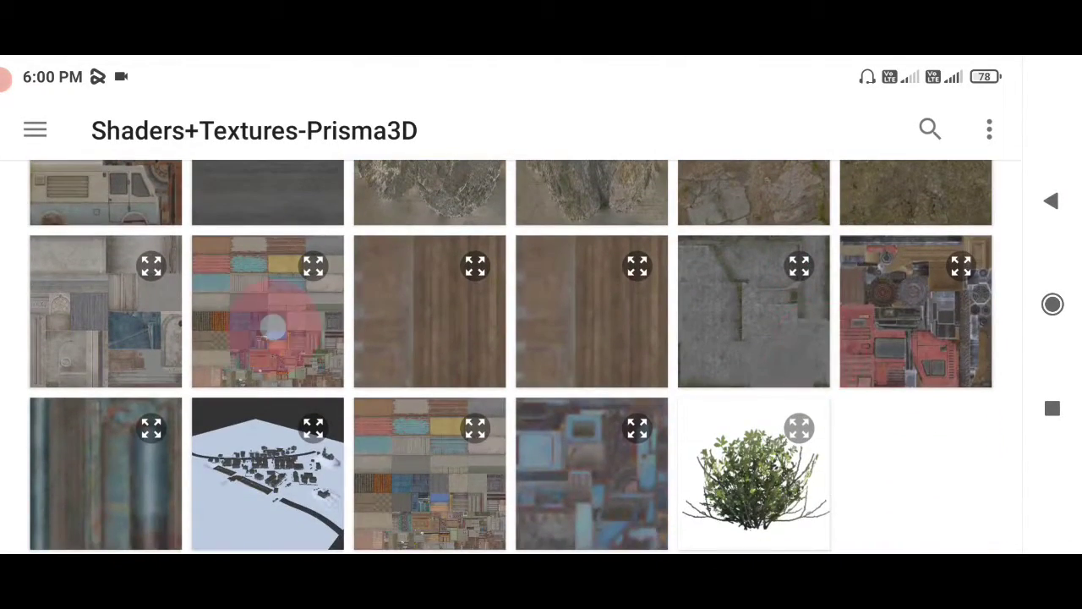
{"action": "left_click", "coordinate": [271, 325]}
Fly into town and texture the two-storey house with the blue-and-brick building image
{"action": "left_click_drag", "start_coordinate": [862, 353], "coordinate": [987, 303]}
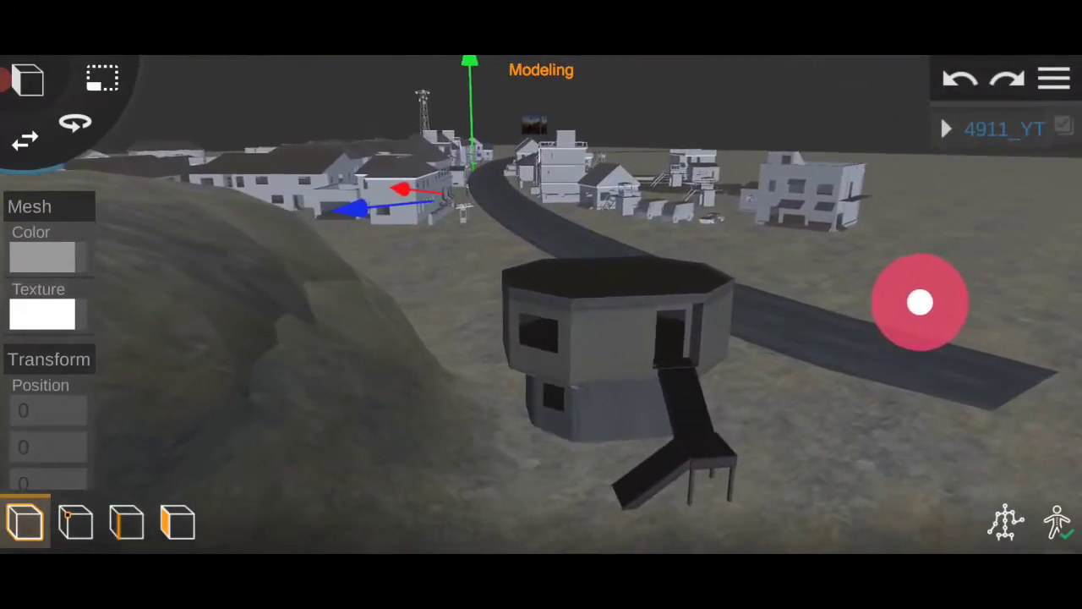
{"action": "mouse_move", "coordinate": [832, 345]}
{"action": "left_mouse_down"}
{"action": "mouse_move", "coordinate": [790, 403]}
{"action": "mouse_move", "coordinate": [888, 365]}
{"action": "left_mouse_up"}
{"action": "left_click_drag", "start_coordinate": [302, 466], "coordinate": [210, 452]}
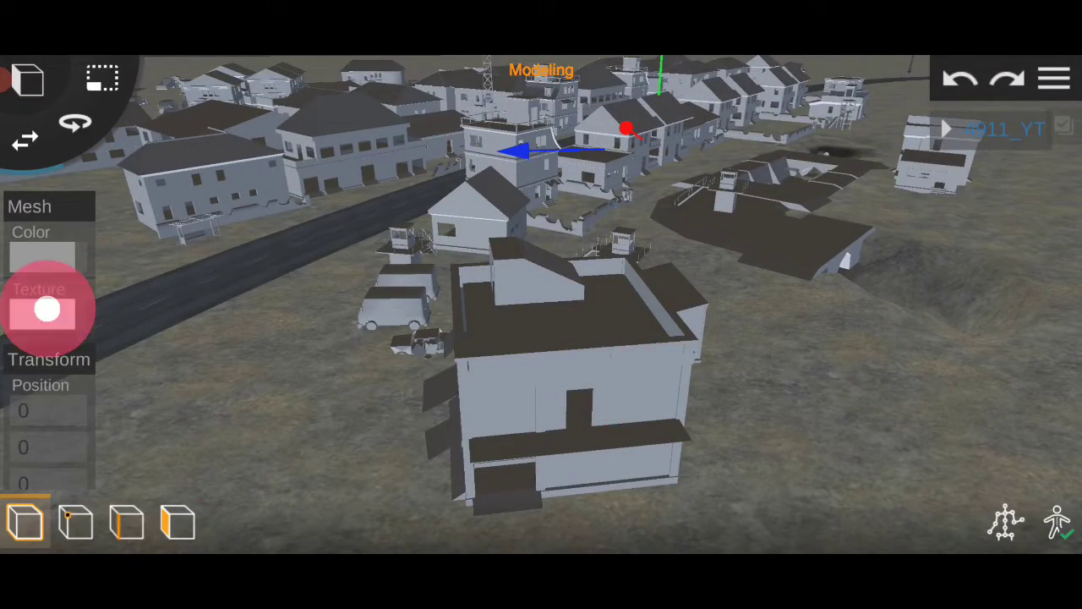
{"action": "left_click", "coordinate": [47, 309]}
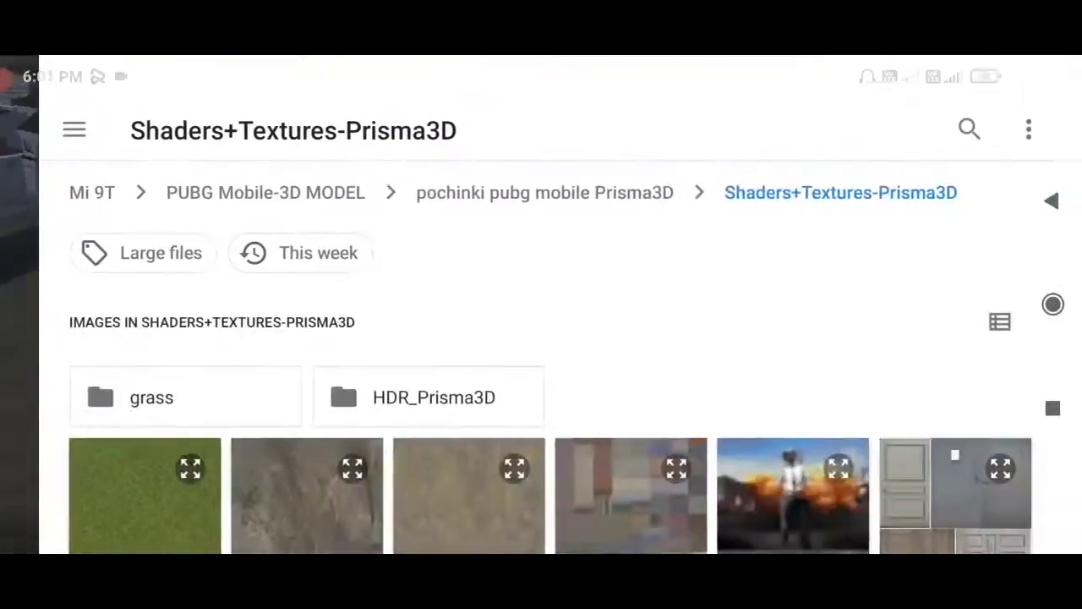
{"action": "scroll", "coordinate": [507, 355], "scroll_direction": "down", "scroll_amount": 10}
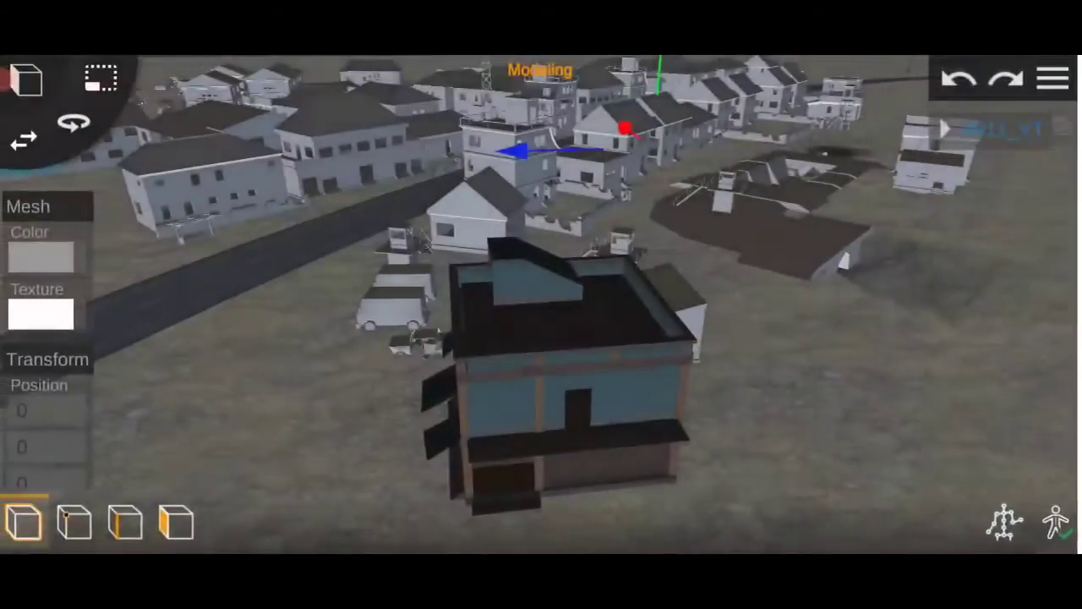
{"action": "mouse_move", "coordinate": [918, 333]}
{"action": "left_mouse_down"}
{"action": "mouse_move", "coordinate": [879, 373]}
{"action": "mouse_move", "coordinate": [868, 354]}
{"action": "left_mouse_up"}
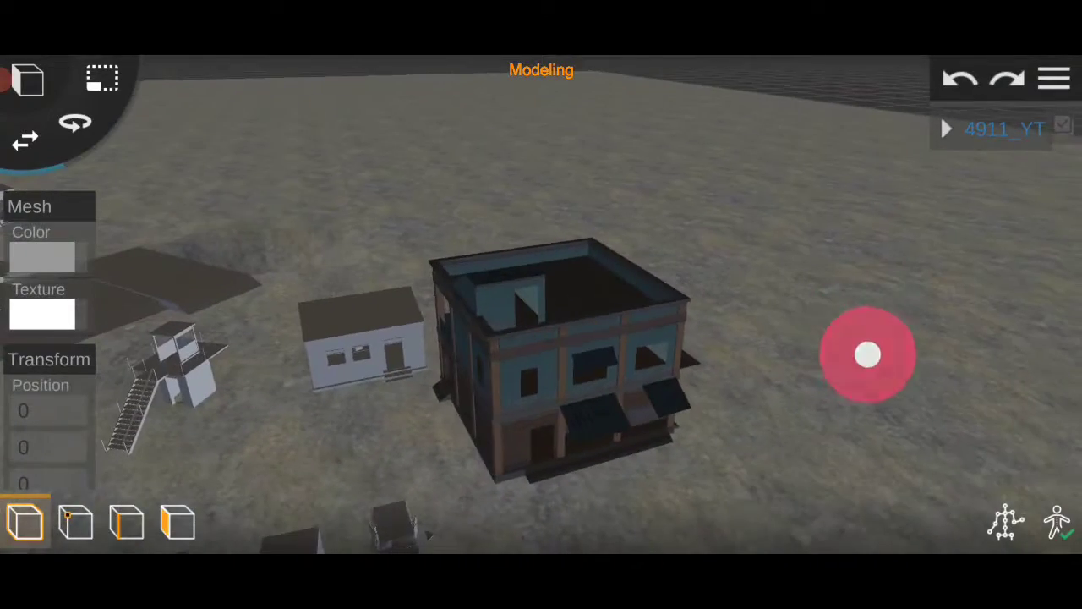
{"action": "left_click", "coordinate": [46, 310]}
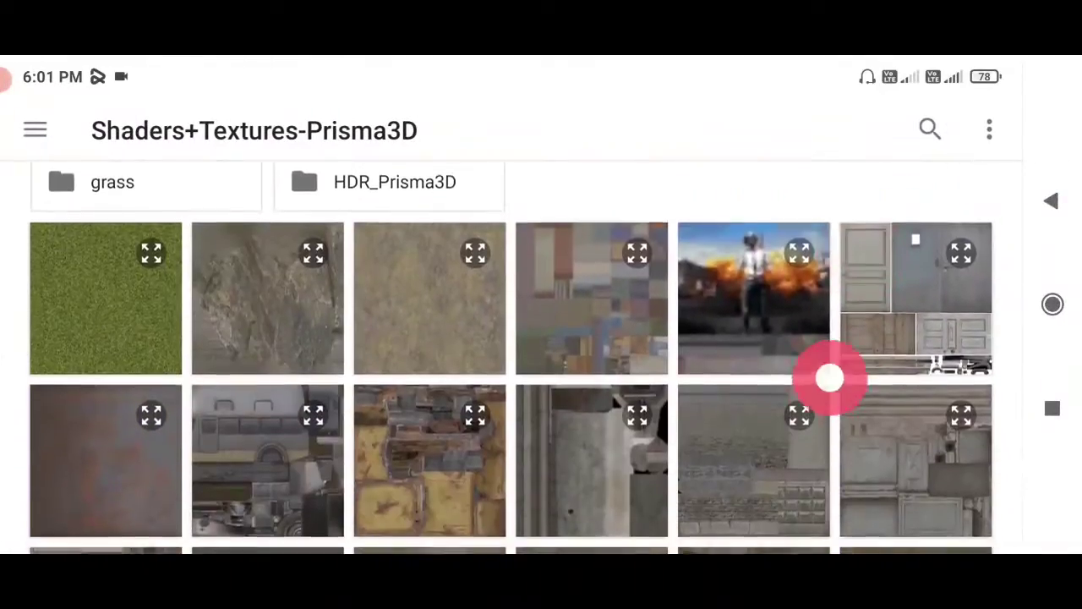
Apply a texture image to the small pickup truck
{"action": "scroll", "coordinate": [831, 377], "scroll_direction": "down", "scroll_amount": 5}
{"action": "left_click_drag", "start_coordinate": [223, 437], "coordinate": [245, 375]}
{"action": "mouse_move", "coordinate": [821, 362]}
{"action": "left_mouse_down"}
{"action": "mouse_move", "coordinate": [806, 389]}
{"action": "mouse_move", "coordinate": [729, 435]}
{"action": "left_mouse_up"}
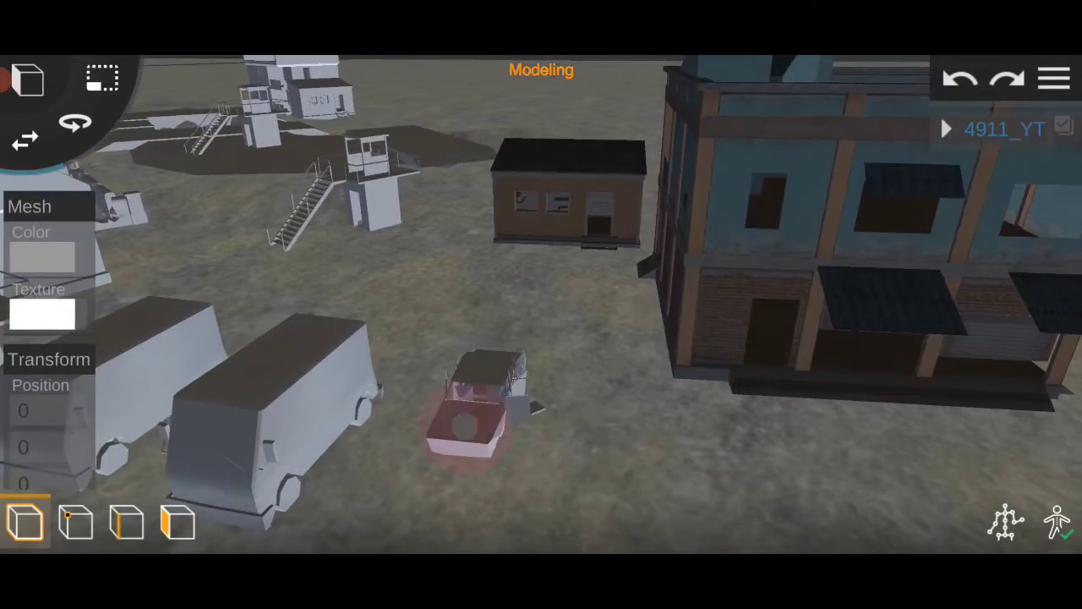
{"action": "left_click", "coordinate": [44, 312]}
{"action": "scroll", "coordinate": [541, 381], "scroll_direction": "down", "scroll_amount": 2}
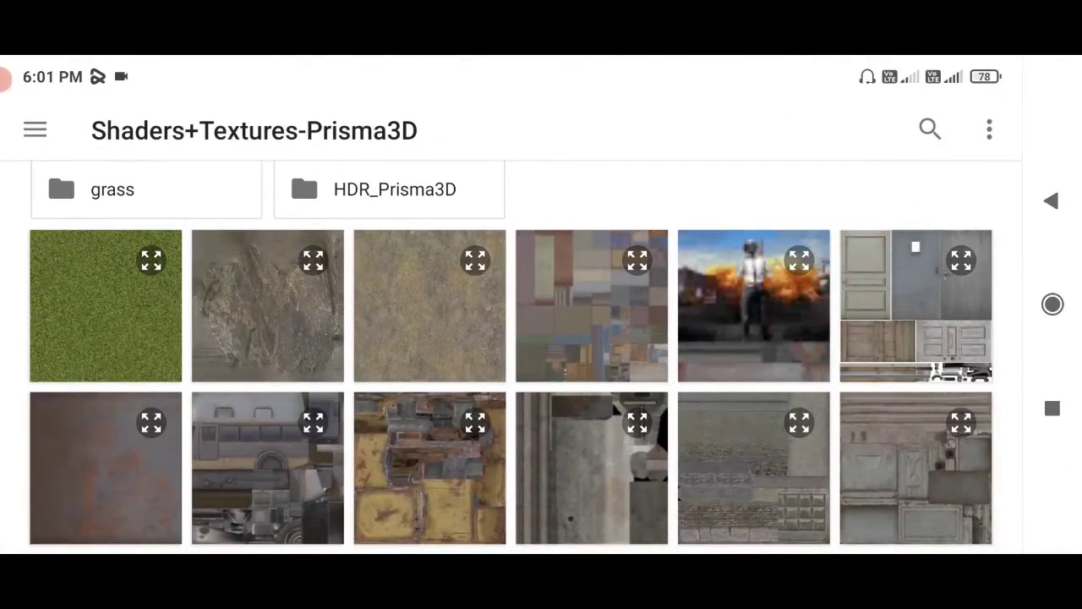
{"action": "scroll", "coordinate": [735, 502], "scroll_direction": "down", "scroll_amount": 3}
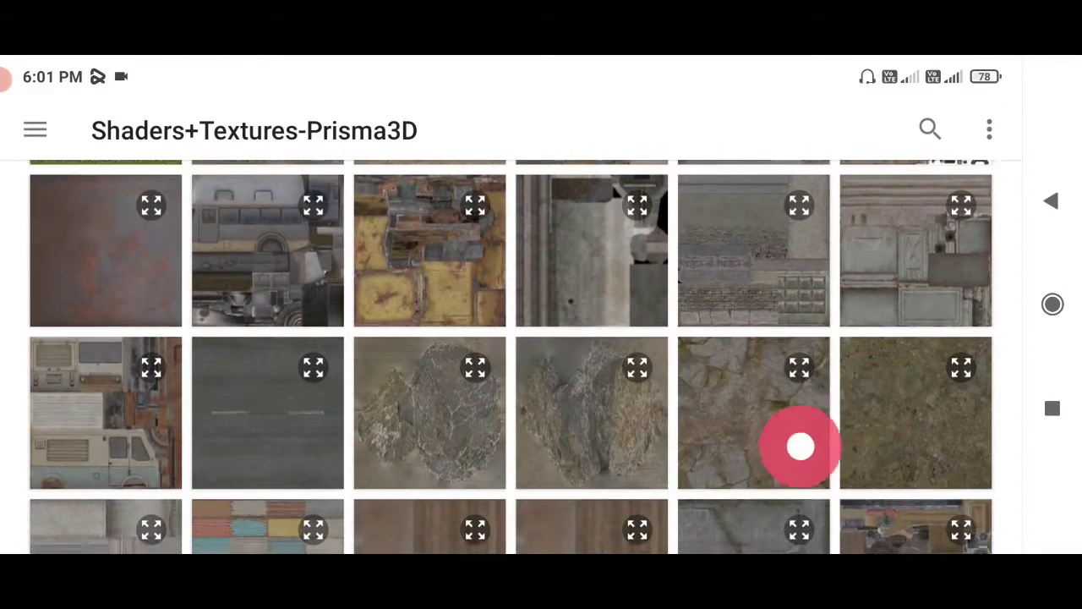
{"action": "left_click_drag", "start_coordinate": [799, 446], "coordinate": [804, 493]}
{"action": "left_click", "coordinate": [437, 302]}
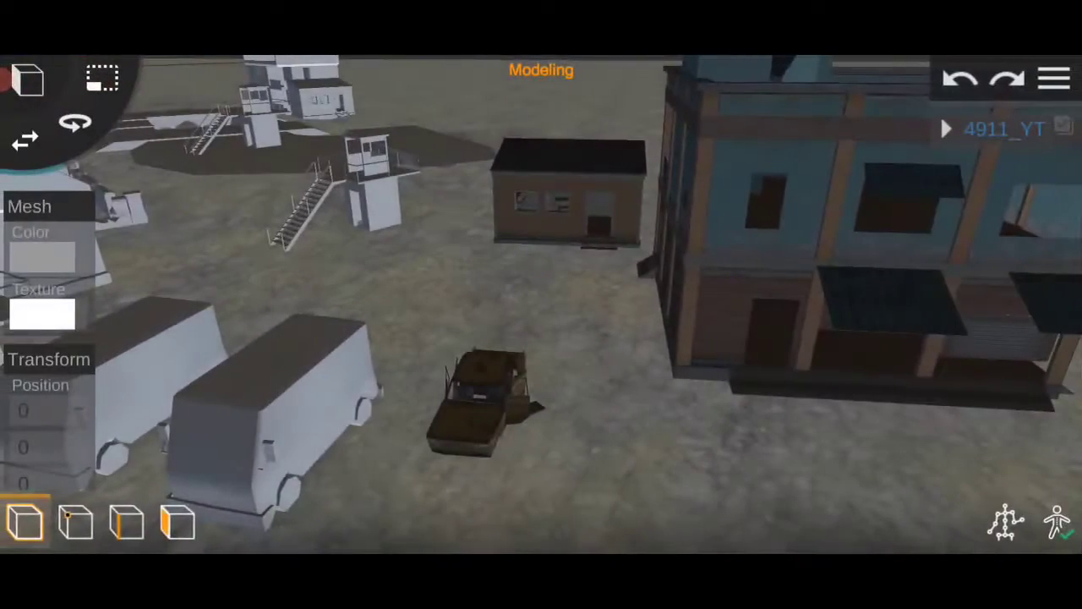
Apply the weathered blue van texture to the front van
{"action": "mouse_move", "coordinate": [685, 413]}
{"action": "left_mouse_down"}
{"action": "mouse_move", "coordinate": [790, 387]}
{"action": "mouse_move", "coordinate": [570, 350]}
{"action": "left_mouse_up"}
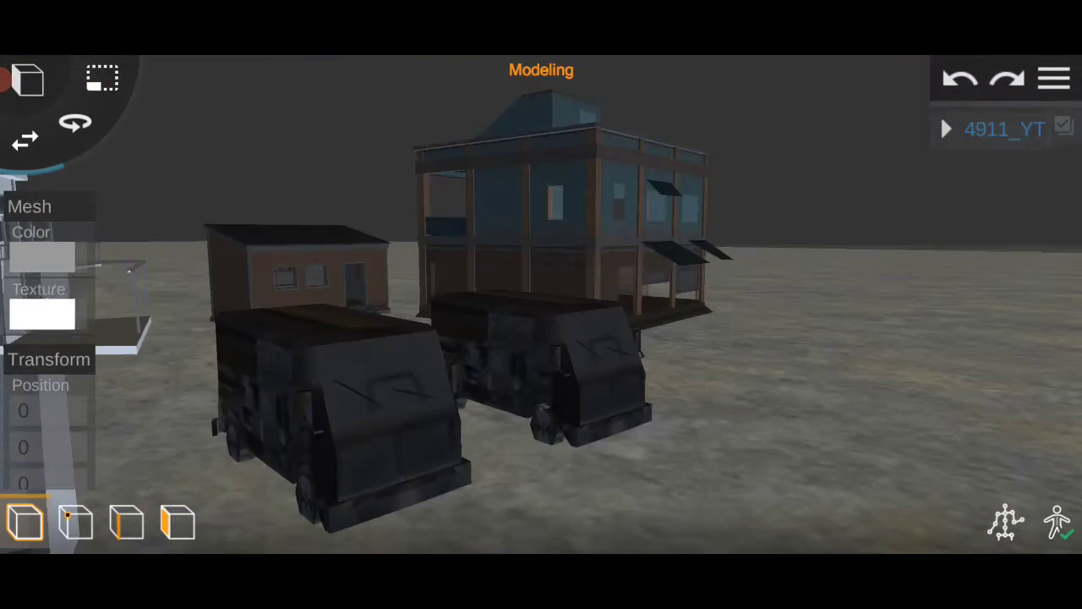
{"action": "scroll", "coordinate": [851, 310], "scroll_direction": "down", "scroll_amount": 3}
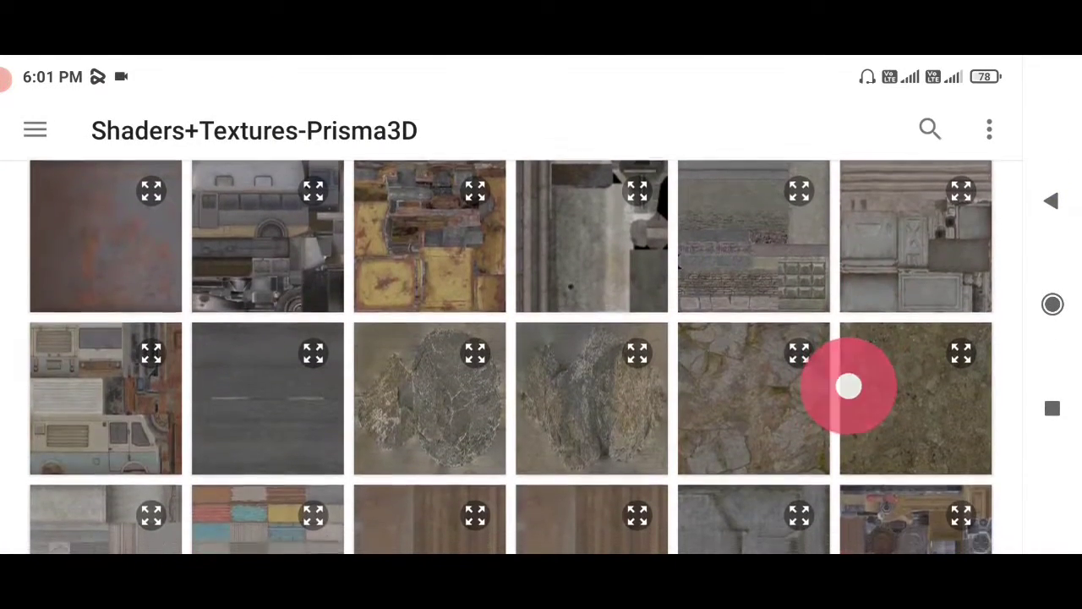
{"action": "left_click", "coordinate": [114, 390]}
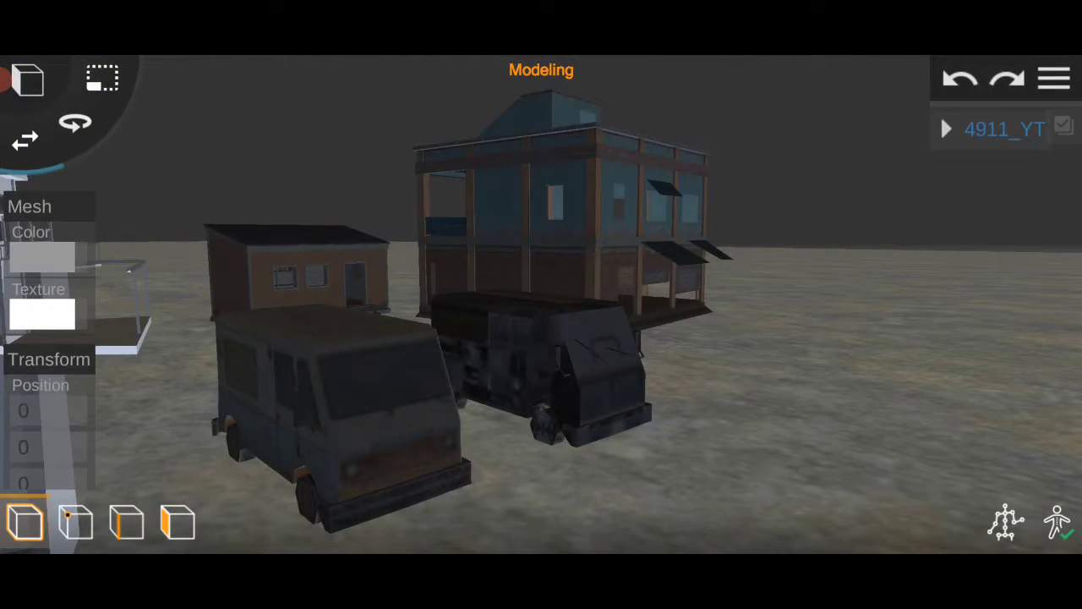
{"action": "left_click", "coordinate": [40, 310]}
{"action": "scroll", "coordinate": [541, 338], "scroll_direction": "down", "scroll_amount": 3}
{"action": "scroll", "coordinate": [541, 338], "scroll_direction": "down", "scroll_amount": 3}
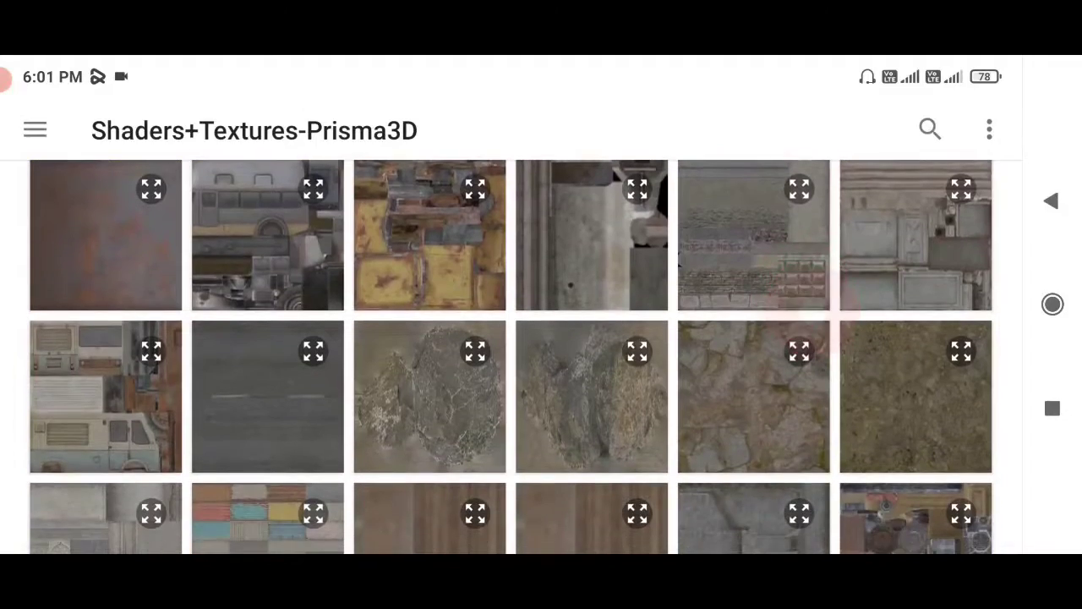
Fly closer to the watchtower and vans and bring up textures for the next object
{"action": "left_click_drag", "start_coordinate": [776, 413], "coordinate": [811, 382]}
{"action": "left_click_drag", "start_coordinate": [261, 457], "coordinate": [333, 454]}
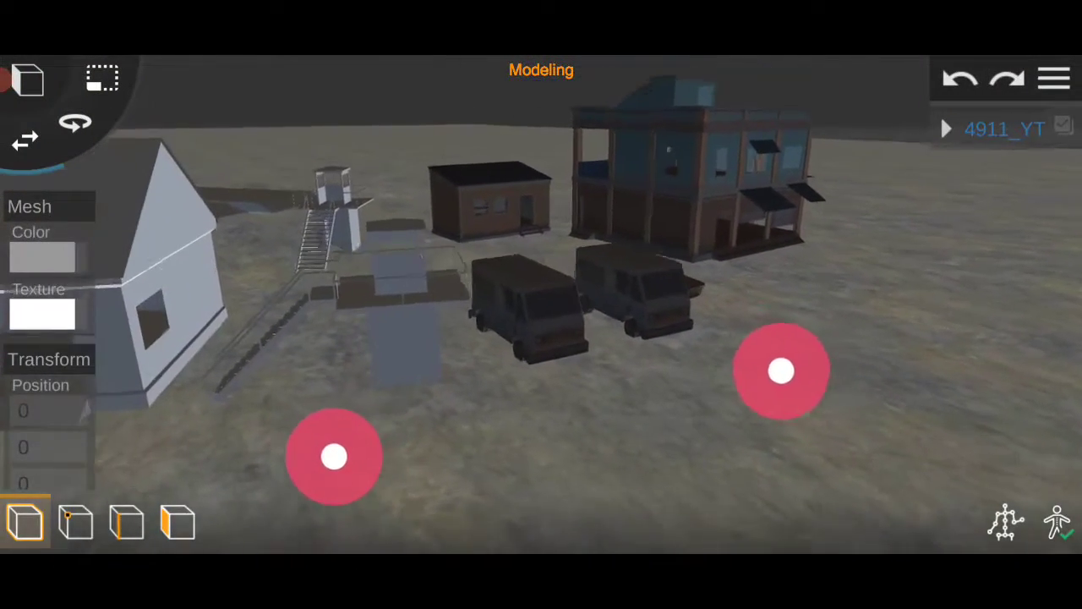
{"action": "left_click_drag", "start_coordinate": [812, 382], "coordinate": [774, 387]}
{"action": "left_click_drag", "start_coordinate": [229, 425], "coordinate": [237, 430]}
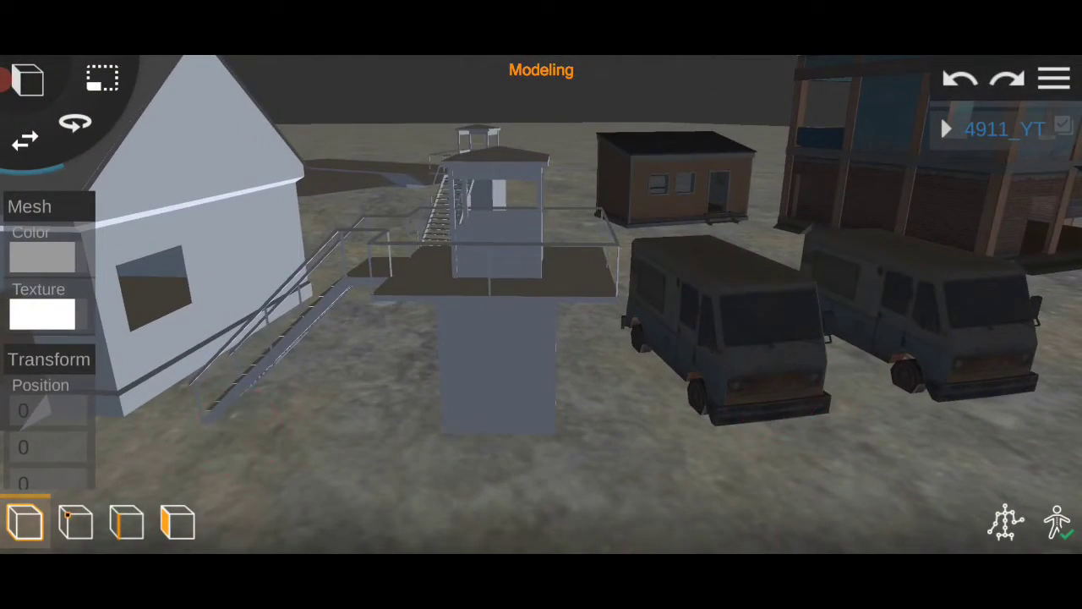
{"action": "left_click", "coordinate": [47, 314]}
{"action": "scroll", "coordinate": [809, 430], "scroll_direction": "down", "scroll_amount": 5}
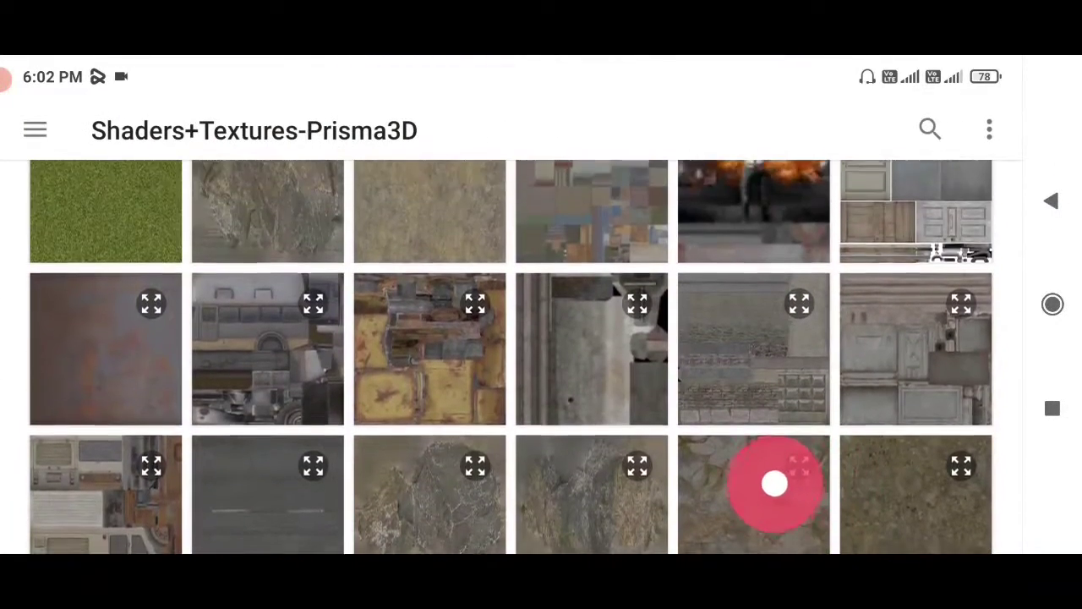
Choose a texture image from the list for the selected object
{"action": "scroll", "coordinate": [772, 483], "scroll_direction": "down", "scroll_amount": 3}
{"action": "scroll", "coordinate": [809, 349], "scroll_direction": "down", "scroll_amount": 3}
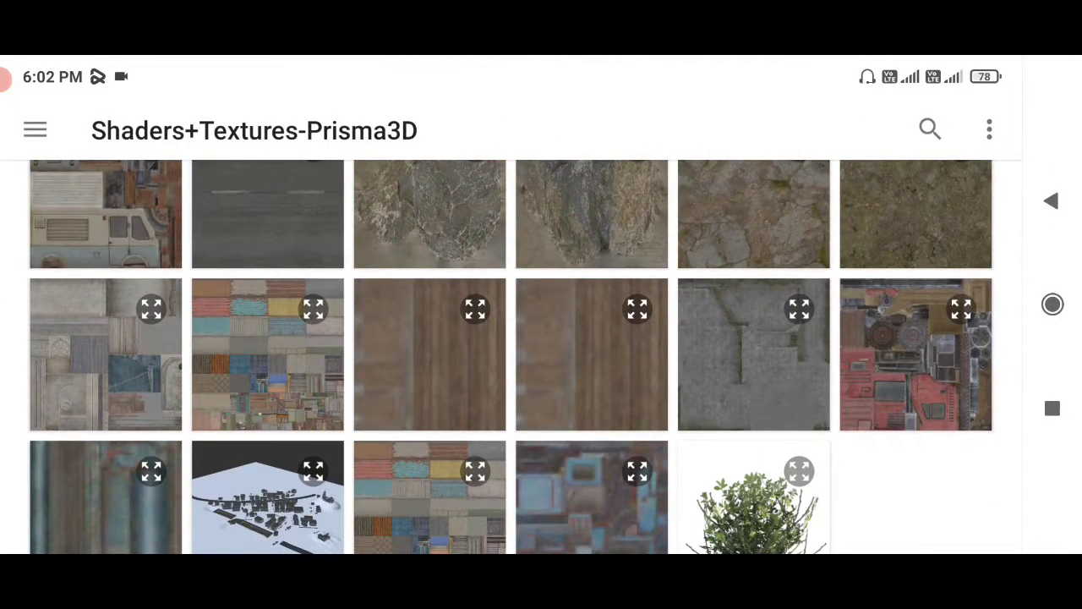
{"action": "scroll", "coordinate": [816, 351], "scroll_direction": "down", "scroll_amount": 2}
{"action": "scroll", "coordinate": [756, 445], "scroll_direction": "up", "scroll_amount": 2}
{"action": "scroll", "coordinate": [747, 498], "scroll_direction": "up", "scroll_amount": 5}
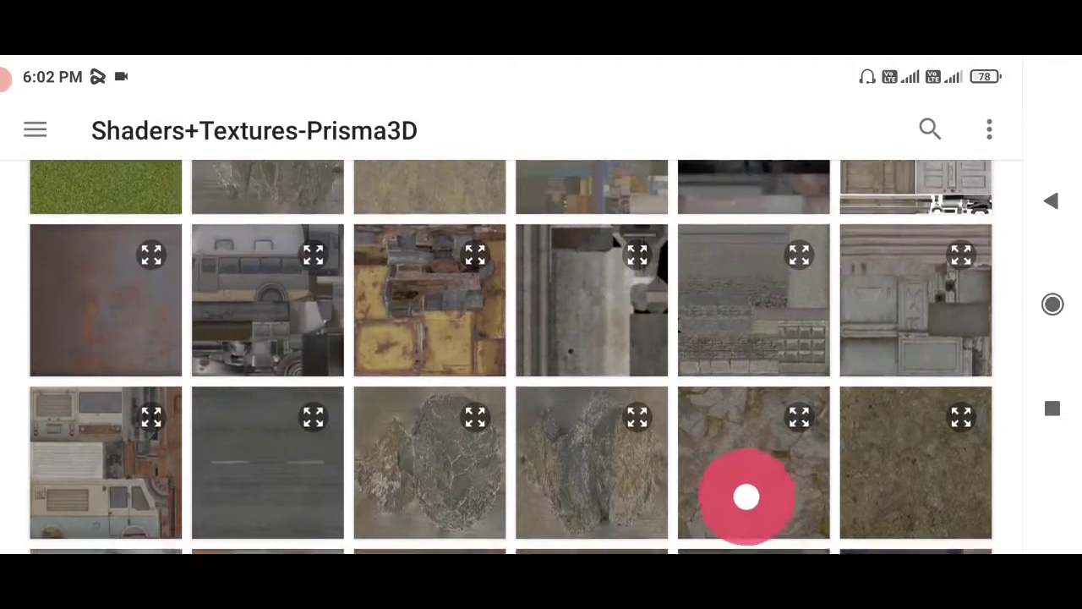
{"action": "scroll", "coordinate": [792, 338], "scroll_direction": "down", "scroll_amount": 2}
{"action": "scroll", "coordinate": [792, 338], "scroll_direction": "down", "scroll_amount": 5}
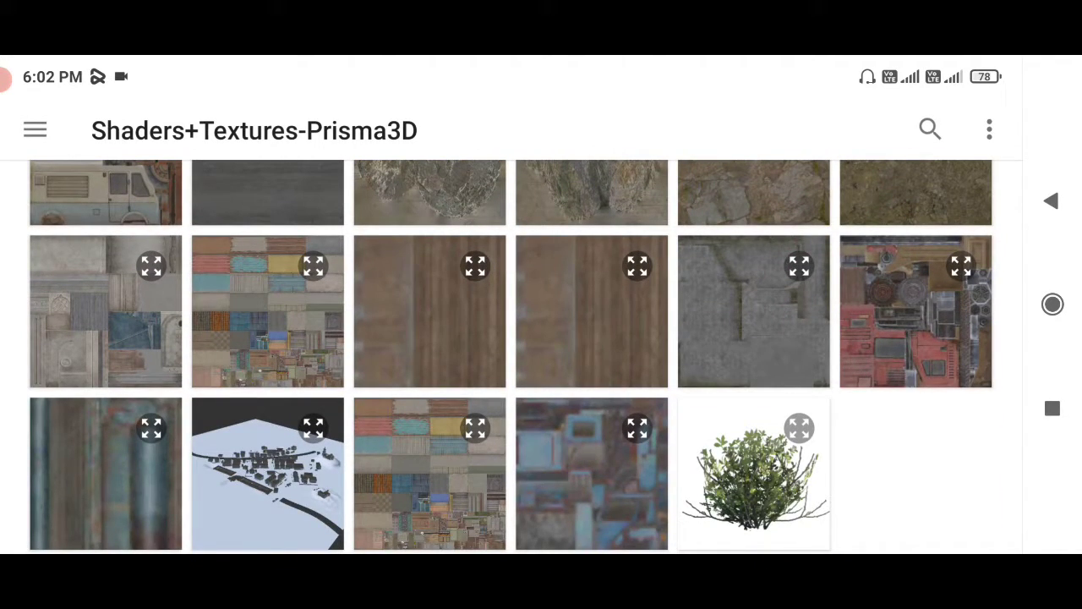
{"action": "left_click", "coordinate": [1051, 200]}
Orbit around the watchtower scene and fly back over the town toward the grey tower
{"action": "mouse_move", "coordinate": [913, 406]}
{"action": "left_mouse_down"}
{"action": "mouse_move", "coordinate": [864, 458]}
{"action": "mouse_move", "coordinate": [834, 398]}
{"action": "mouse_move", "coordinate": [812, 406]}
{"action": "mouse_move", "coordinate": [954, 358]}
{"action": "mouse_move", "coordinate": [768, 398]}
{"action": "left_mouse_up"}
{"action": "left_click_drag", "start_coordinate": [224, 459], "coordinate": [285, 442]}
{"action": "left_click_drag", "start_coordinate": [769, 398], "coordinate": [891, 365]}
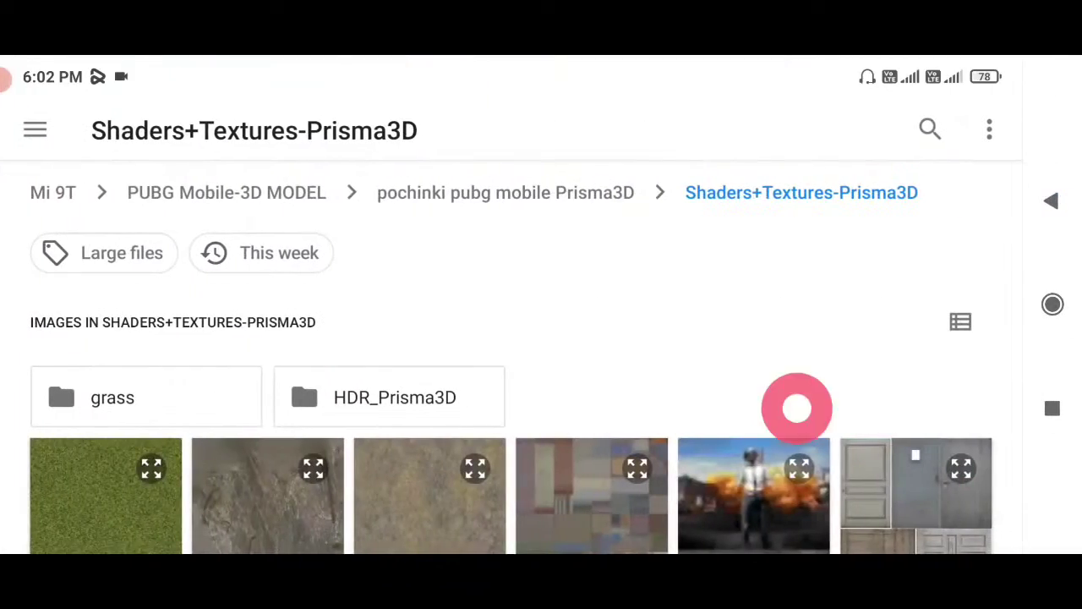
{"action": "left_click_drag", "start_coordinate": [798, 405], "coordinate": [813, 342]}
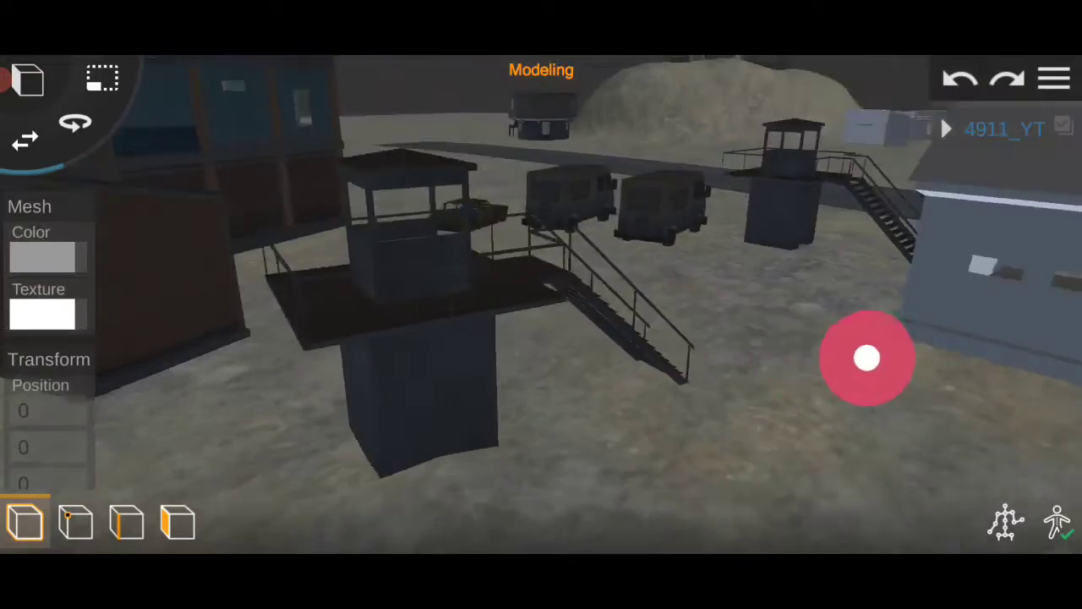
{"action": "left_click_drag", "start_coordinate": [864, 357], "coordinate": [812, 383]}
{"action": "left_click_drag", "start_coordinate": [321, 430], "coordinate": [321, 431]}
{"action": "mouse_move", "coordinate": [812, 384]}
{"action": "left_mouse_down"}
{"action": "mouse_move", "coordinate": [902, 386]}
{"action": "mouse_move", "coordinate": [866, 422]}
{"action": "left_mouse_up"}
{"action": "left_click_drag", "start_coordinate": [288, 423], "coordinate": [288, 424]}
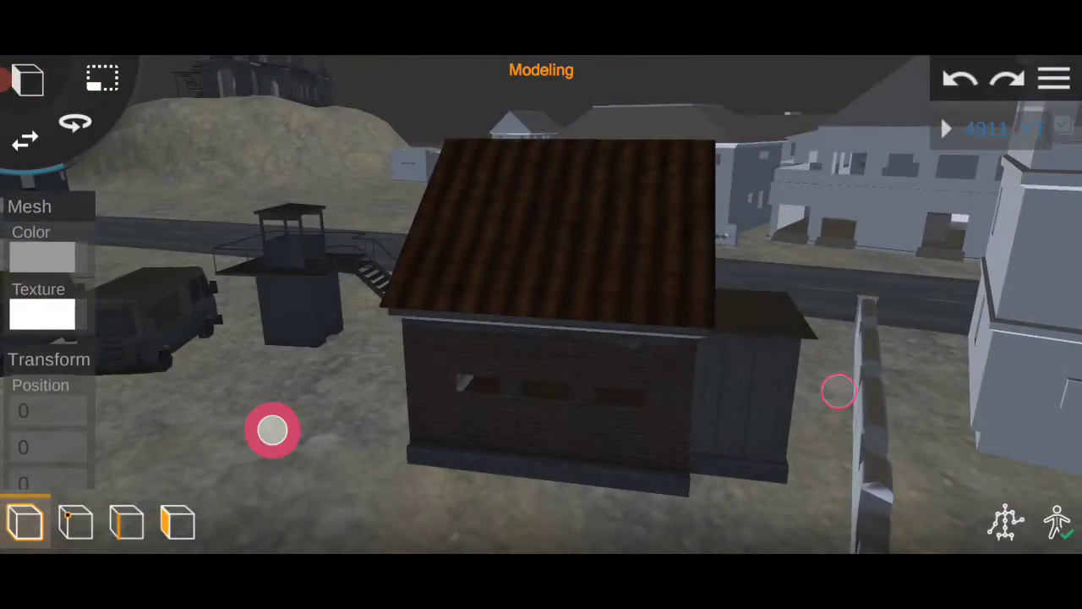
{"action": "left_click_drag", "start_coordinate": [272, 430], "coordinate": [287, 410]}
{"action": "mouse_move", "coordinate": [838, 391]}
{"action": "left_mouse_down"}
{"action": "mouse_move", "coordinate": [640, 406]}
{"action": "mouse_move", "coordinate": [877, 400]}
{"action": "mouse_move", "coordinate": [775, 370]}
{"action": "mouse_move", "coordinate": [800, 391]}
{"action": "left_mouse_up"}
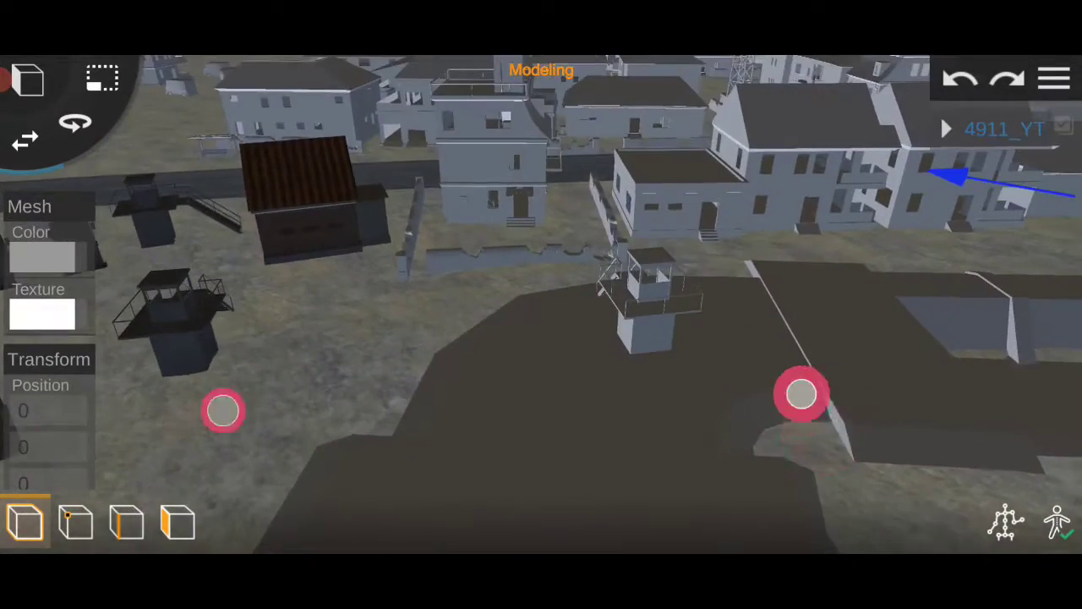
{"action": "left_click_drag", "start_coordinate": [223, 411], "coordinate": [259, 367]}
{"action": "mouse_move", "coordinate": [800, 391]}
{"action": "left_mouse_down"}
{"action": "mouse_move", "coordinate": [814, 348]}
{"action": "mouse_move", "coordinate": [789, 309]}
{"action": "left_mouse_up"}
{"action": "left_click_drag", "start_coordinate": [259, 367], "coordinate": [195, 457]}
{"action": "left_click_drag", "start_coordinate": [790, 309], "coordinate": [866, 420]}
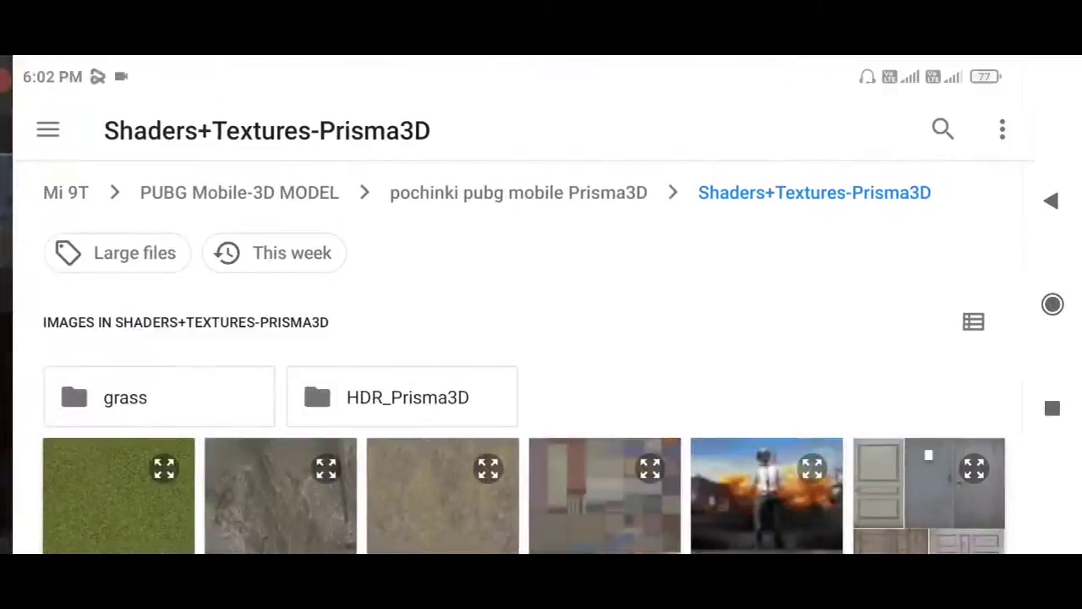
Fly through the town and over the dark rooftop toward the houses
{"action": "left_click_drag", "start_coordinate": [542, 474], "coordinate": [541, 195]}
{"action": "left_click_drag", "start_coordinate": [845, 398], "coordinate": [845, 307]}
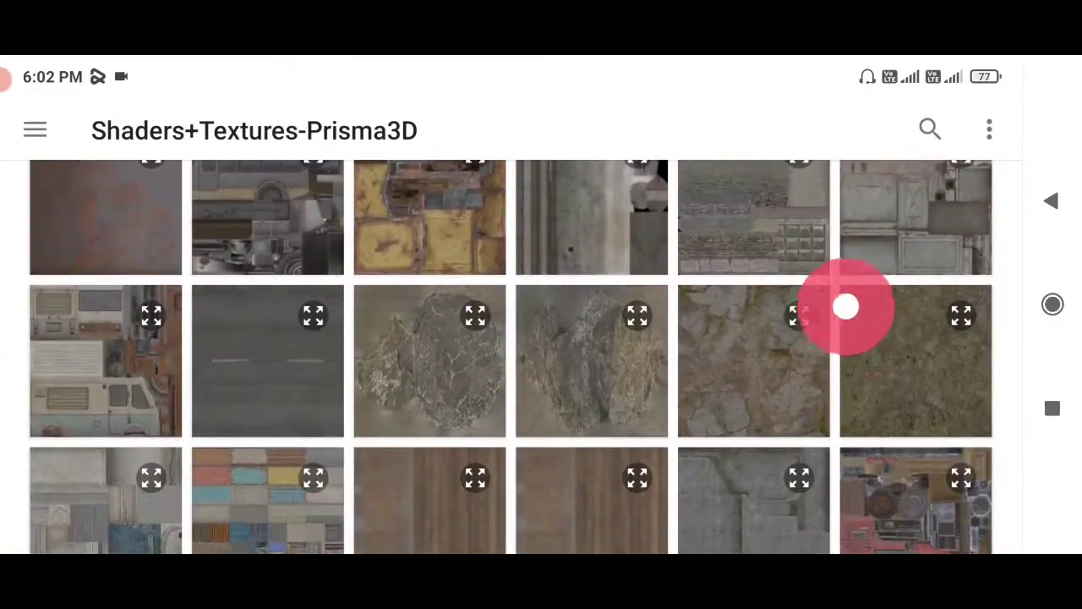
{"action": "left_click_drag", "start_coordinate": [276, 499], "coordinate": [275, 372]}
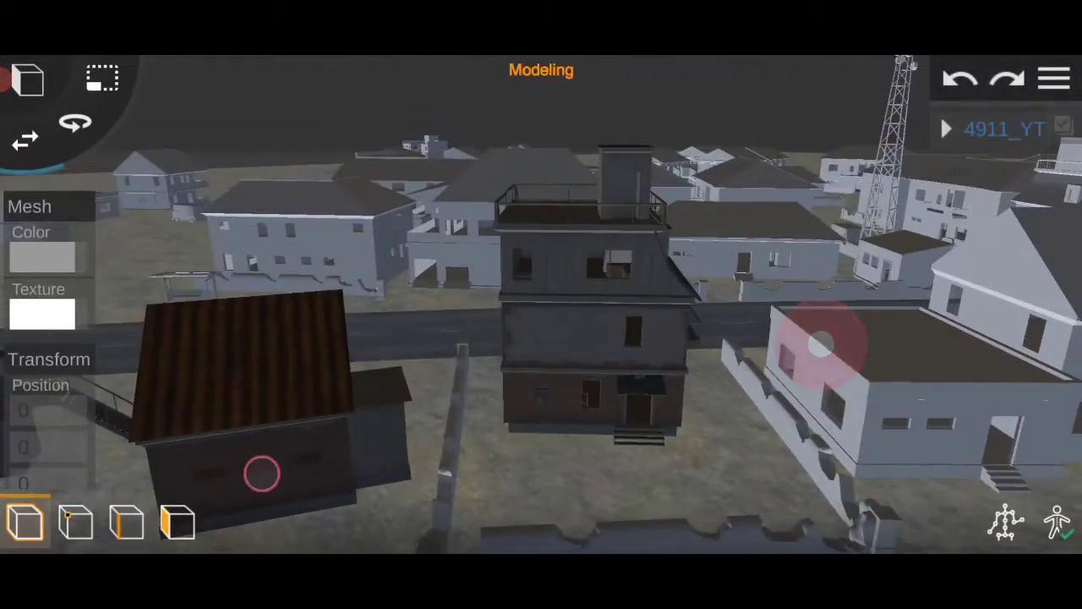
{"action": "left_click_drag", "start_coordinate": [262, 471], "coordinate": [261, 406]}
{"action": "left_click_drag", "start_coordinate": [817, 346], "coordinate": [783, 367]}
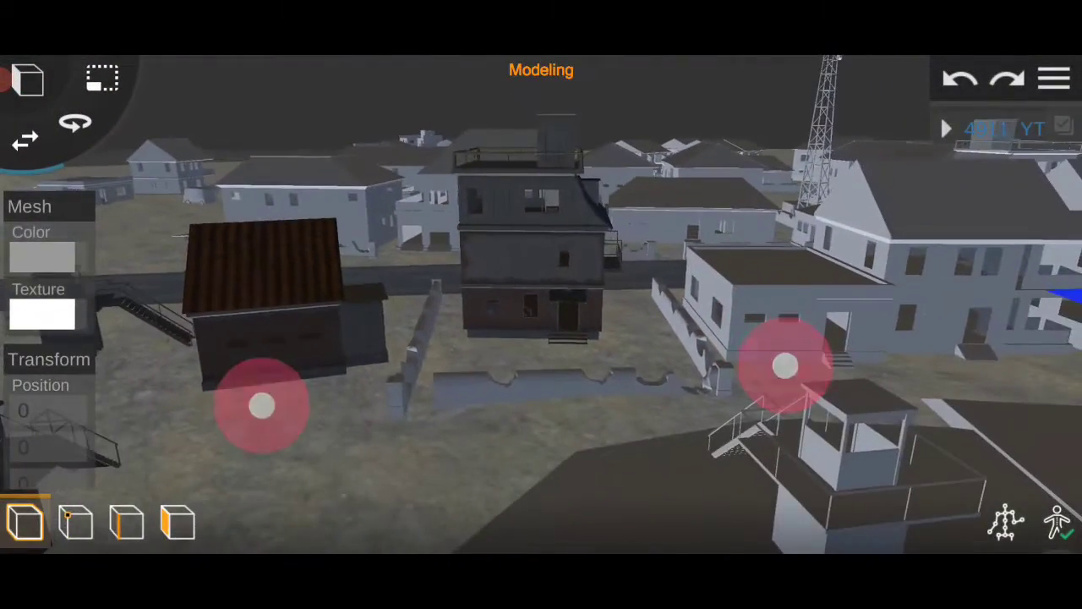
{"action": "left_click_drag", "start_coordinate": [261, 406], "coordinate": [243, 432]}
{"action": "left_click_drag", "start_coordinate": [783, 367], "coordinate": [809, 385]}
{"action": "left_click_drag", "start_coordinate": [243, 432], "coordinate": [187, 411]}
{"action": "left_click_drag", "start_coordinate": [809, 386], "coordinate": [798, 368]}
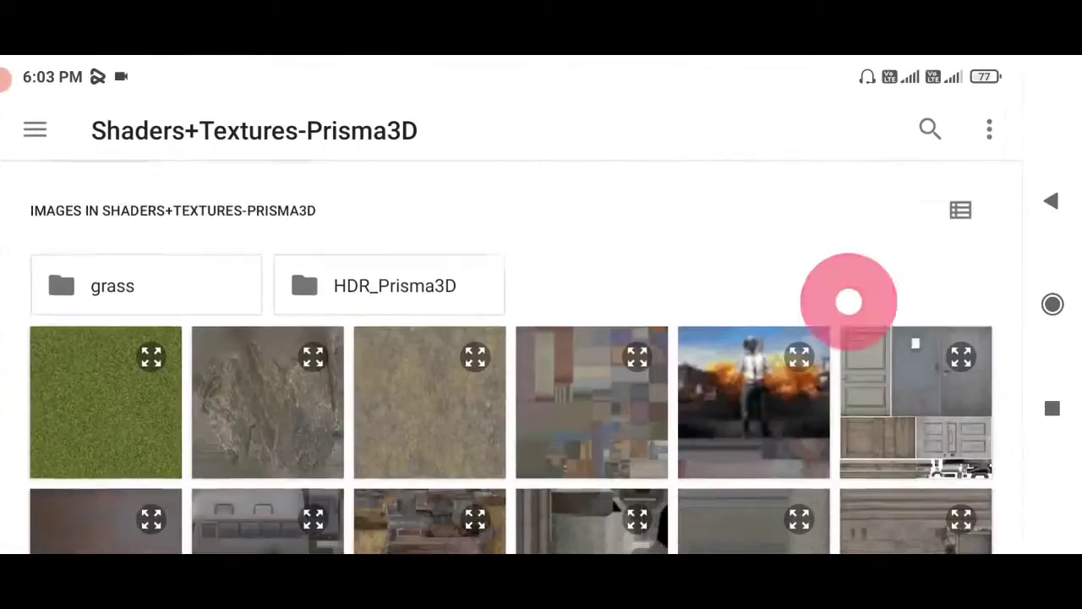
{"action": "left_click_drag", "start_coordinate": [848, 302], "coordinate": [848, 144]}
{"action": "left_click_drag", "start_coordinate": [848, 338], "coordinate": [848, 228]}
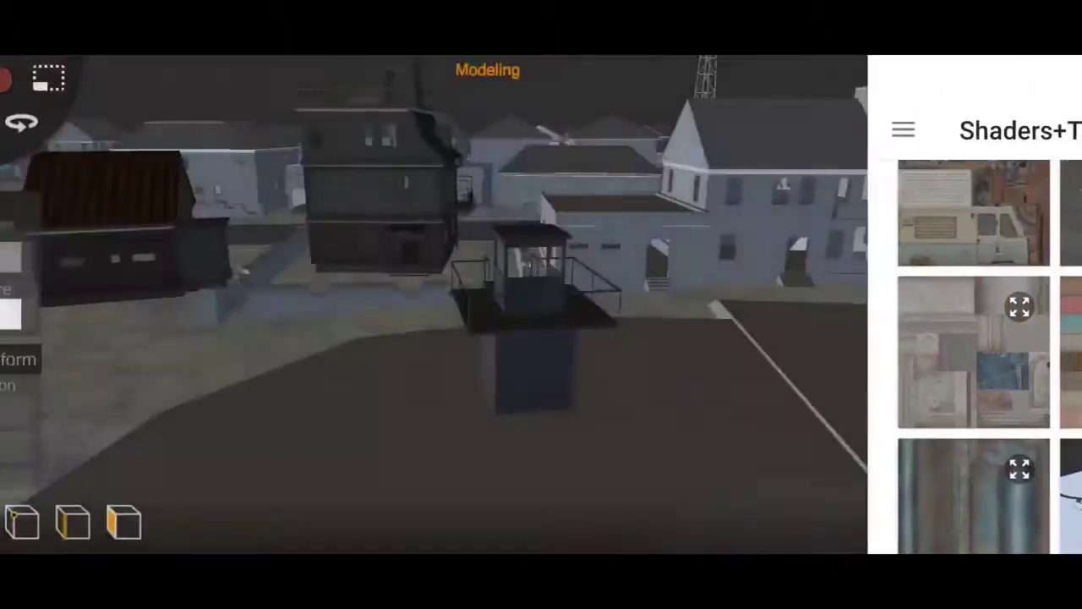
{"action": "left_click_drag", "start_coordinate": [817, 353], "coordinate": [846, 411]}
{"action": "left_click_drag", "start_coordinate": [195, 431], "coordinate": [217, 417]}
{"action": "left_click_drag", "start_coordinate": [845, 411], "coordinate": [829, 375]}
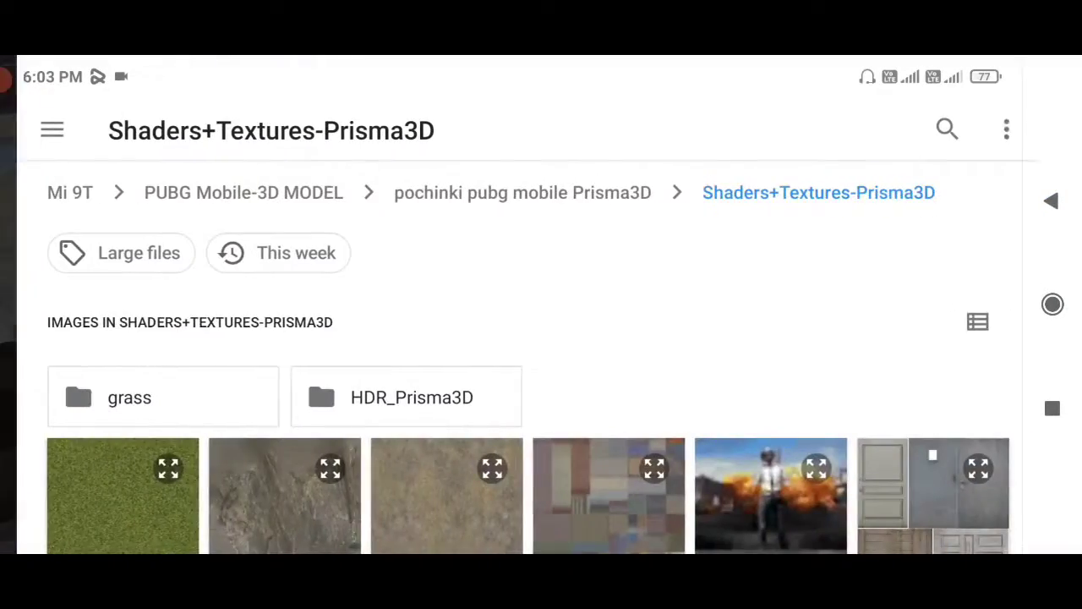
{"action": "scroll", "coordinate": [511, 355], "scroll_direction": "down", "scroll_amount": 3}
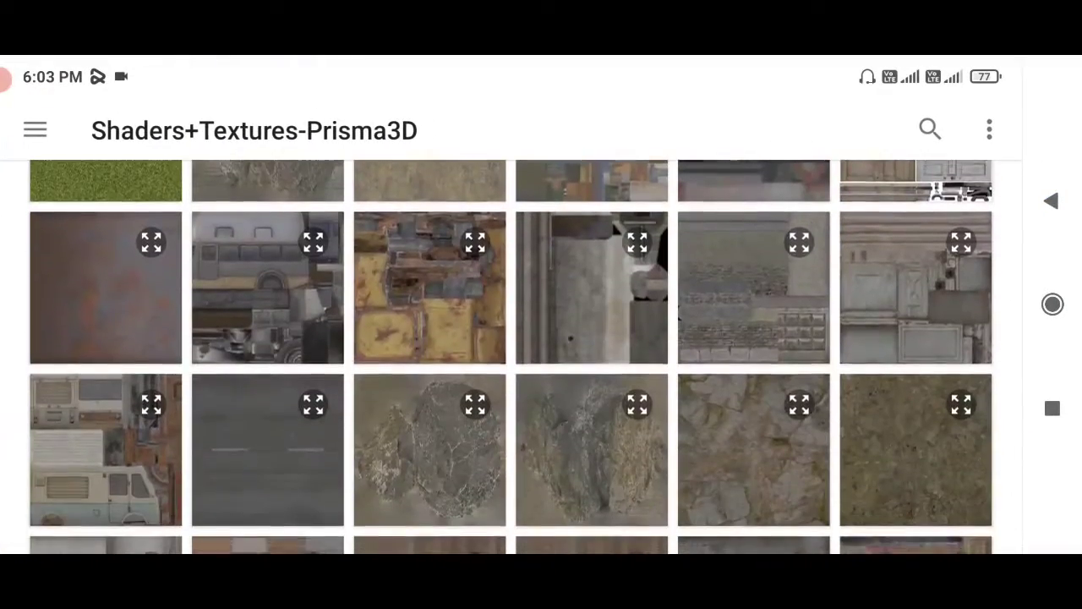
{"action": "left_click_drag", "start_coordinate": [826, 406], "coordinate": [840, 350]}
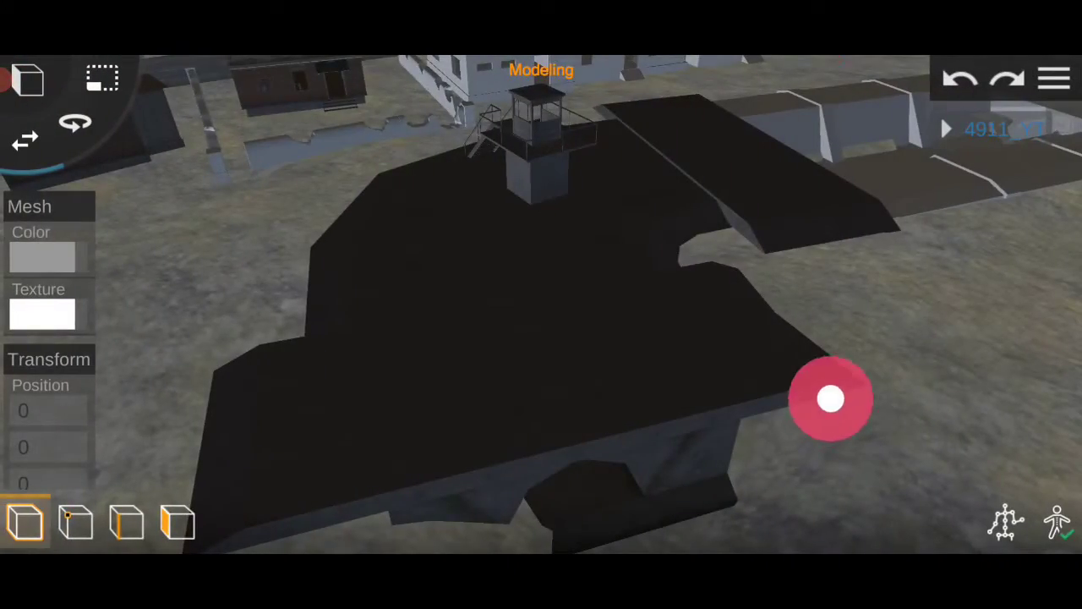
{"action": "mouse_move", "coordinate": [830, 399]}
{"action": "left_mouse_down"}
{"action": "mouse_move", "coordinate": [908, 380]}
{"action": "mouse_move", "coordinate": [877, 451]}
{"action": "left_mouse_up"}
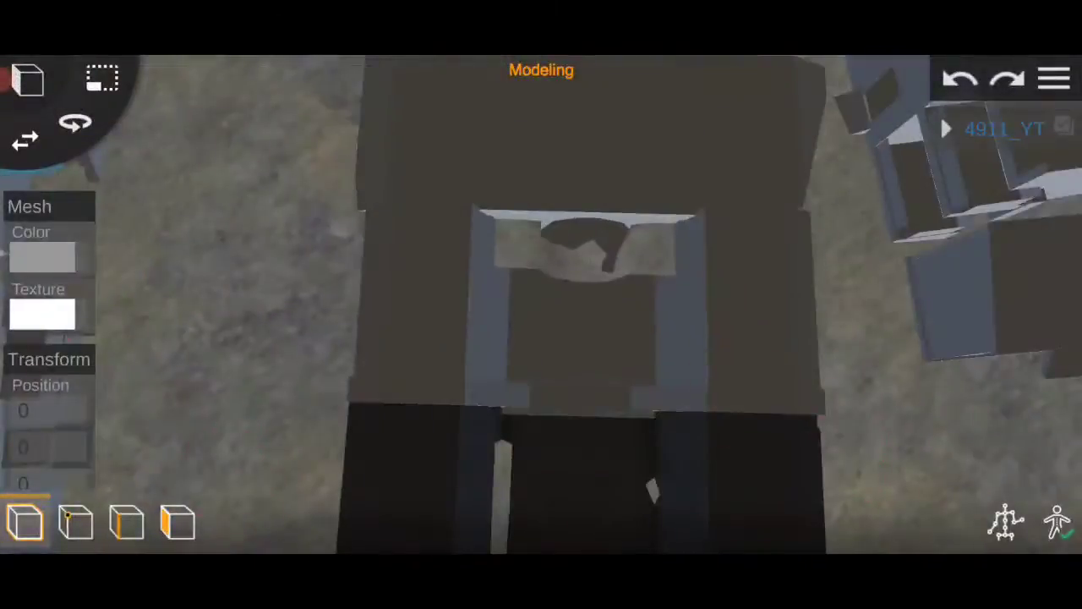
Pull back over the buildings and apply a texture image to the selected piece
{"action": "left_click", "coordinate": [36, 312]}
{"action": "left_click_drag", "start_coordinate": [679, 322], "coordinate": [854, 399]}
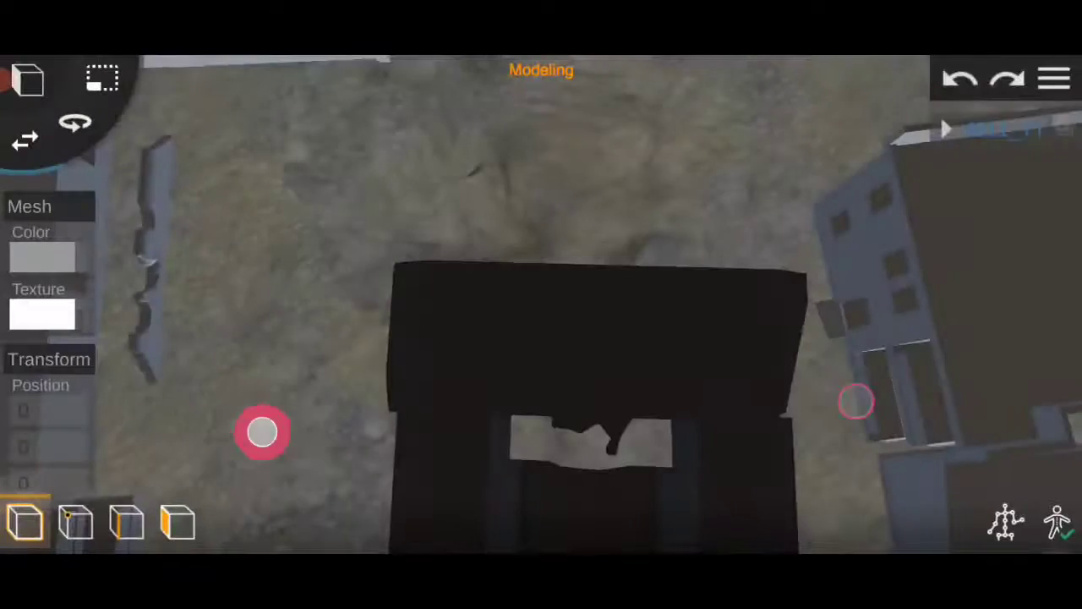
{"action": "left_click_drag", "start_coordinate": [261, 432], "coordinate": [278, 356]}
{"action": "left_click", "coordinate": [43, 312]}
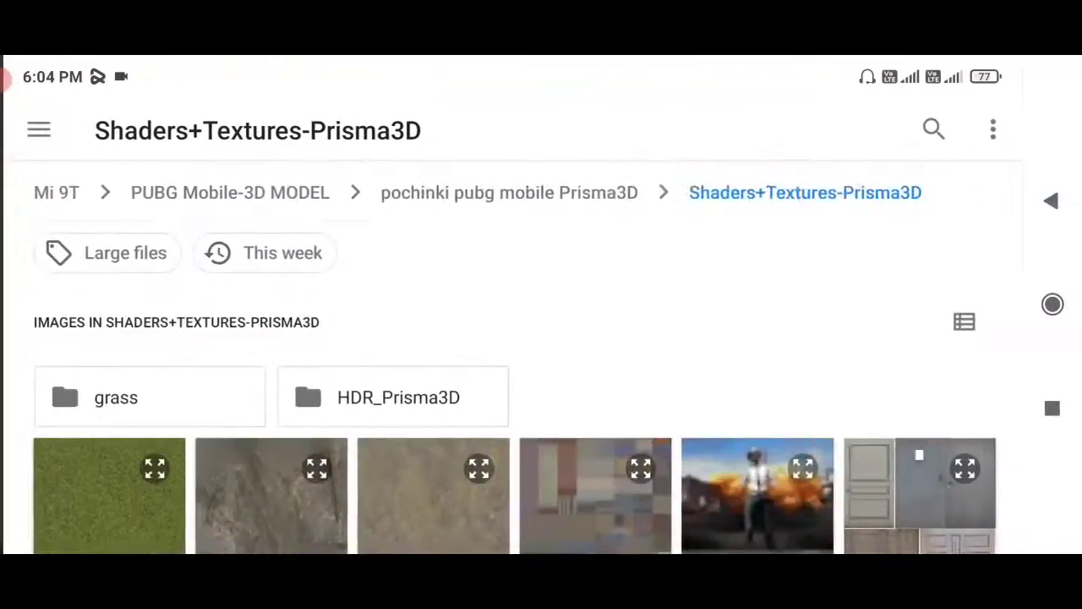
{"action": "scroll", "coordinate": [541, 355], "scroll_direction": "down", "scroll_amount": 5}
{"action": "left_click", "coordinate": [441, 498]}
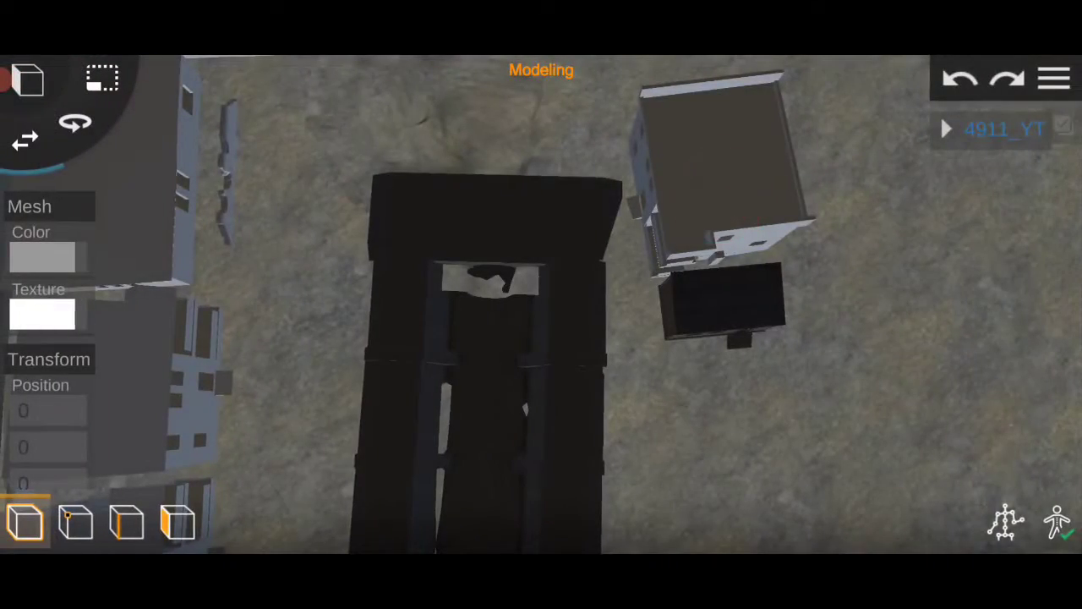
Apply another texture image to the selected piece
{"action": "left_click", "coordinate": [42, 313]}
{"action": "scroll", "coordinate": [834, 374], "scroll_direction": "down", "scroll_amount": 5}
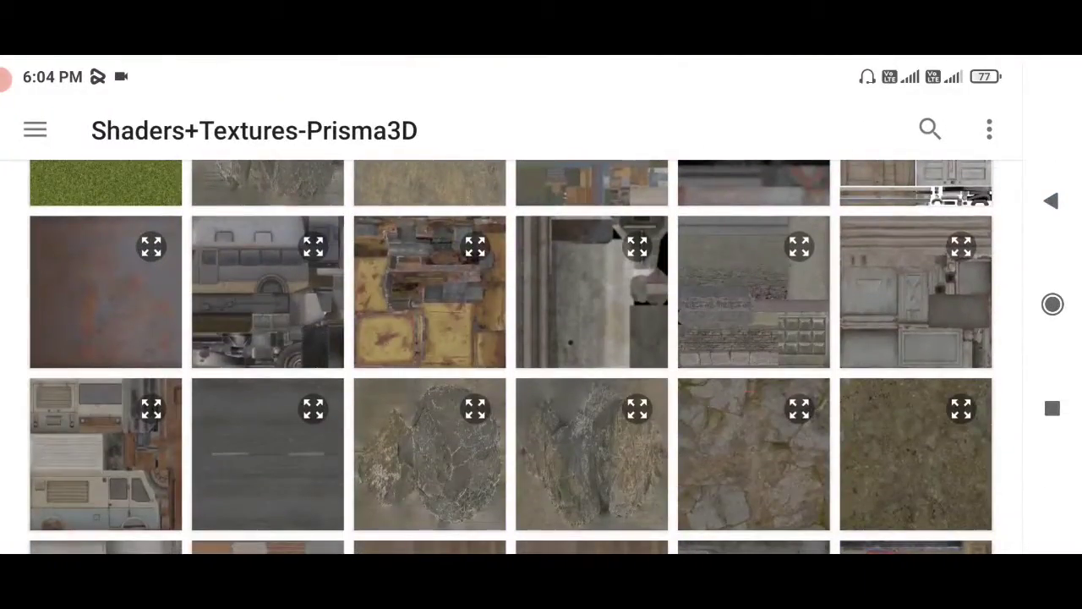
{"action": "scroll", "coordinate": [279, 363], "scroll_direction": "down", "scroll_amount": 5}
{"action": "left_click", "coordinate": [279, 334]}
{"action": "scroll", "coordinate": [524, 398], "scroll_direction": "down", "scroll_amount": 5}
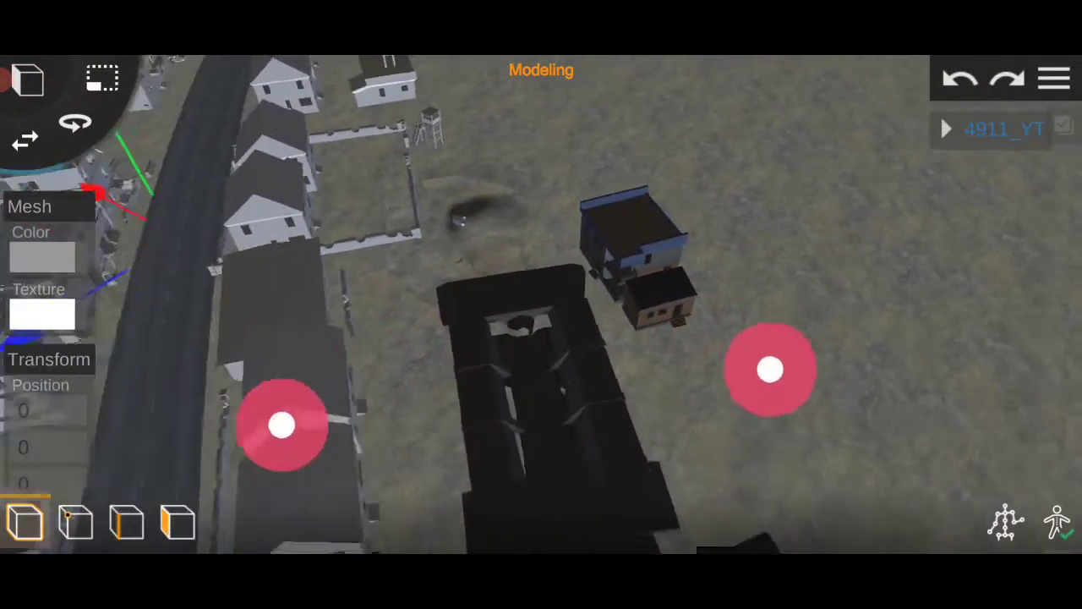
Apply the building texture to a house seen from a low oblique view
{"action": "mouse_move", "coordinate": [770, 369]}
{"action": "left_mouse_down"}
{"action": "mouse_move", "coordinate": [688, 353]}
{"action": "mouse_move", "coordinate": [817, 338]}
{"action": "mouse_move", "coordinate": [850, 304]}
{"action": "mouse_move", "coordinate": [834, 310]}
{"action": "left_mouse_up"}
{"action": "scroll", "coordinate": [558, 372], "scroll_direction": "up", "scroll_amount": 5}
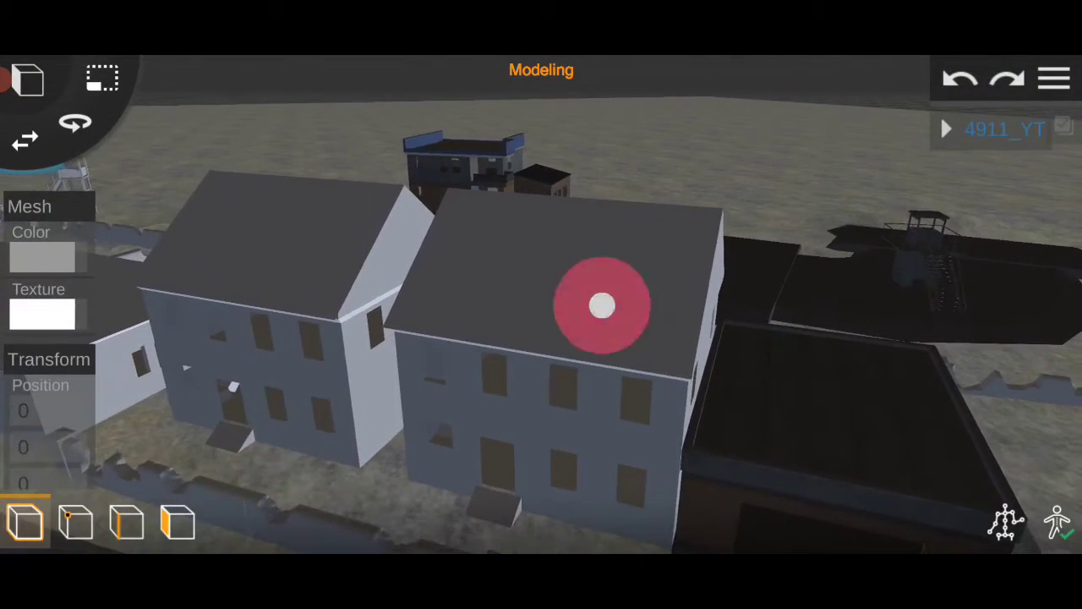
{"action": "scroll", "coordinate": [817, 404], "scroll_direction": "down", "scroll_amount": 8}
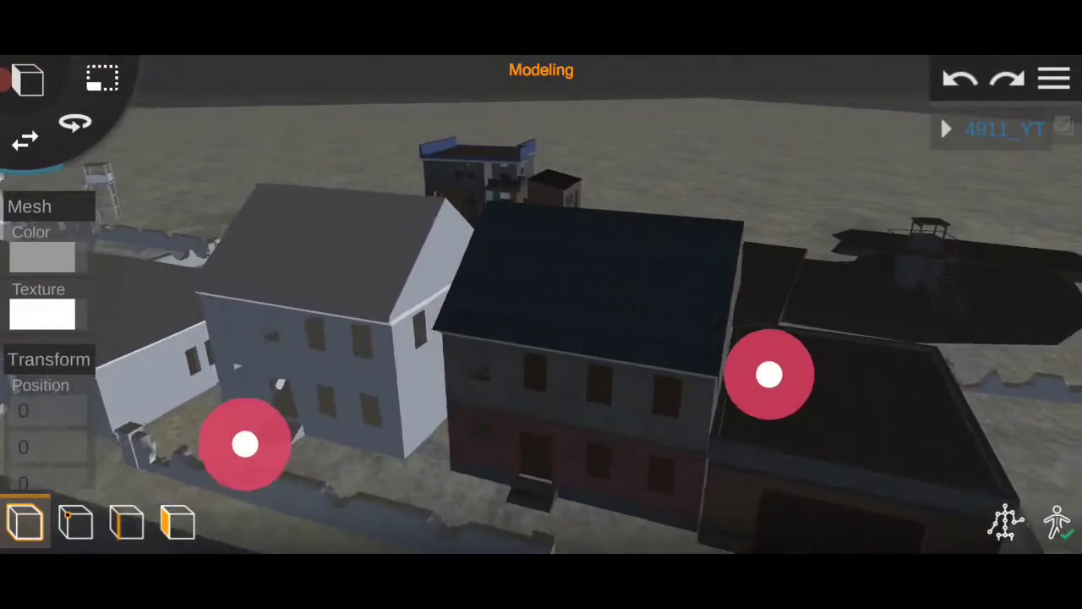
{"action": "left_click_drag", "start_coordinate": [769, 374], "coordinate": [913, 345]}
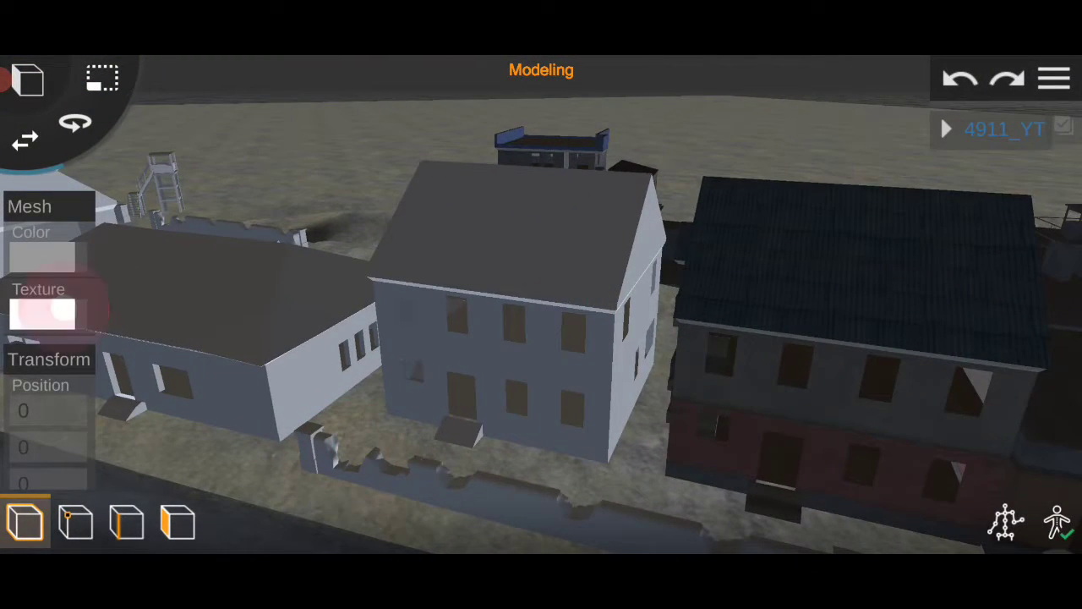
{"action": "left_click", "coordinate": [46, 311]}
{"action": "scroll", "coordinate": [541, 422], "scroll_direction": "down", "scroll_amount": 5}
{"action": "scroll", "coordinate": [542, 422], "scroll_direction": "down", "scroll_amount": 2}
{"action": "left_click", "coordinate": [273, 464]}
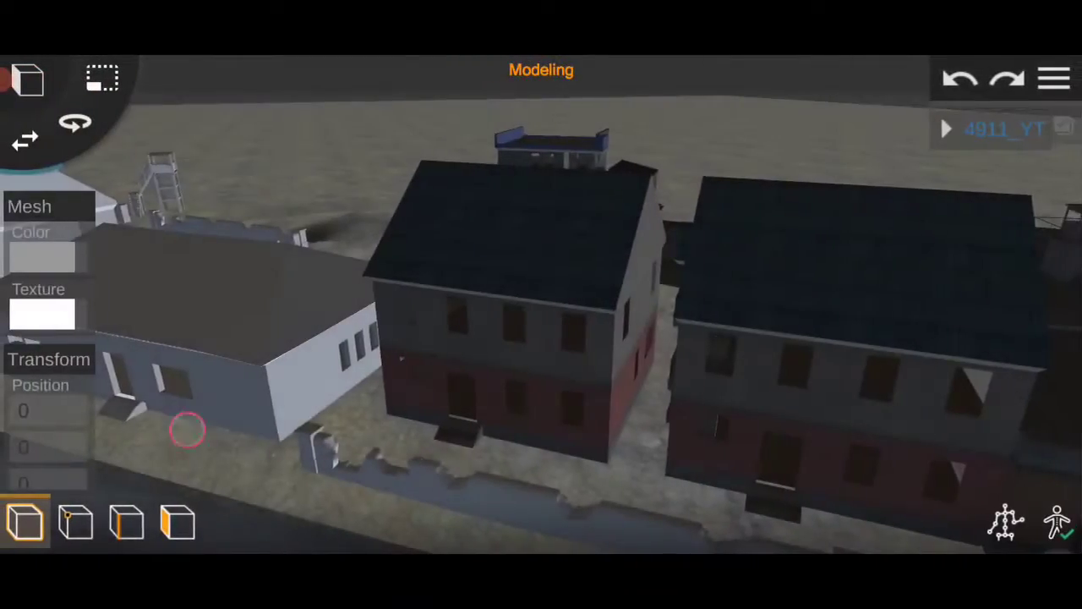
Texture two more houses with the red-brick building image
{"action": "left_click_drag", "start_coordinate": [187, 429], "coordinate": [358, 465]}
{"action": "left_click", "coordinate": [42, 312]}
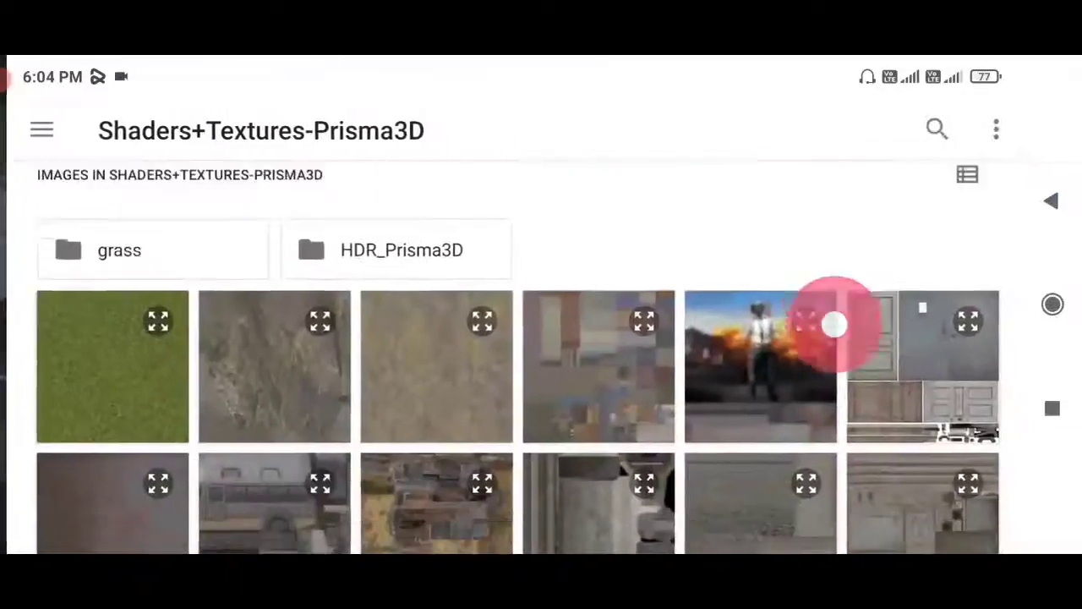
{"action": "scroll", "coordinate": [833, 321], "scroll_direction": "down", "scroll_amount": 5}
{"action": "left_click", "coordinate": [797, 466]}
{"action": "mouse_move", "coordinate": [643, 397]}
{"action": "left_mouse_down"}
{"action": "mouse_move", "coordinate": [816, 389]}
{"action": "mouse_move", "coordinate": [837, 372]}
{"action": "left_mouse_up"}
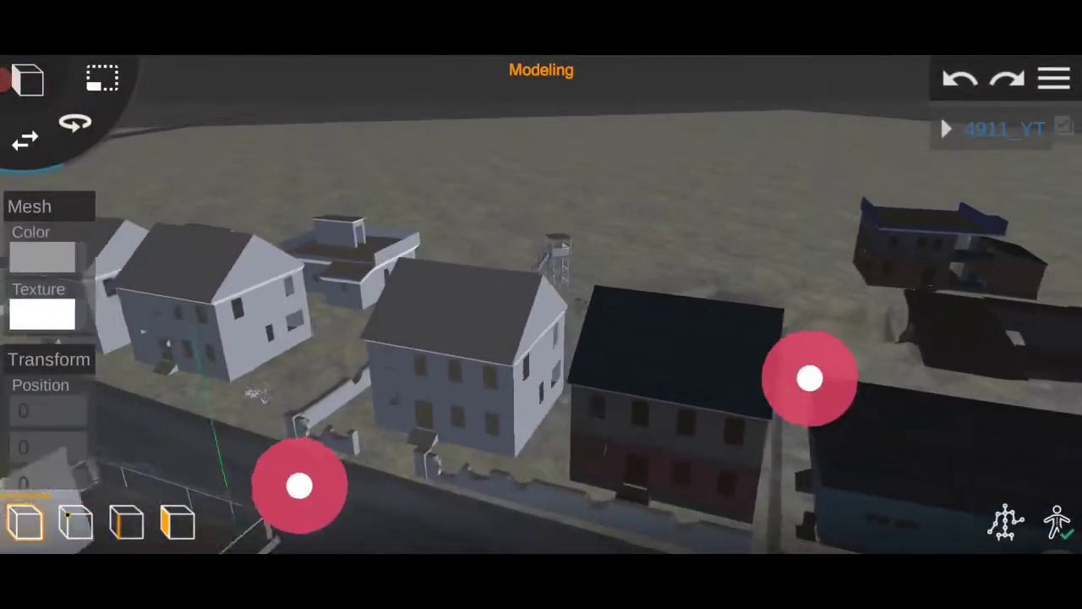
{"action": "left_click_drag", "start_coordinate": [809, 378], "coordinate": [606, 355]}
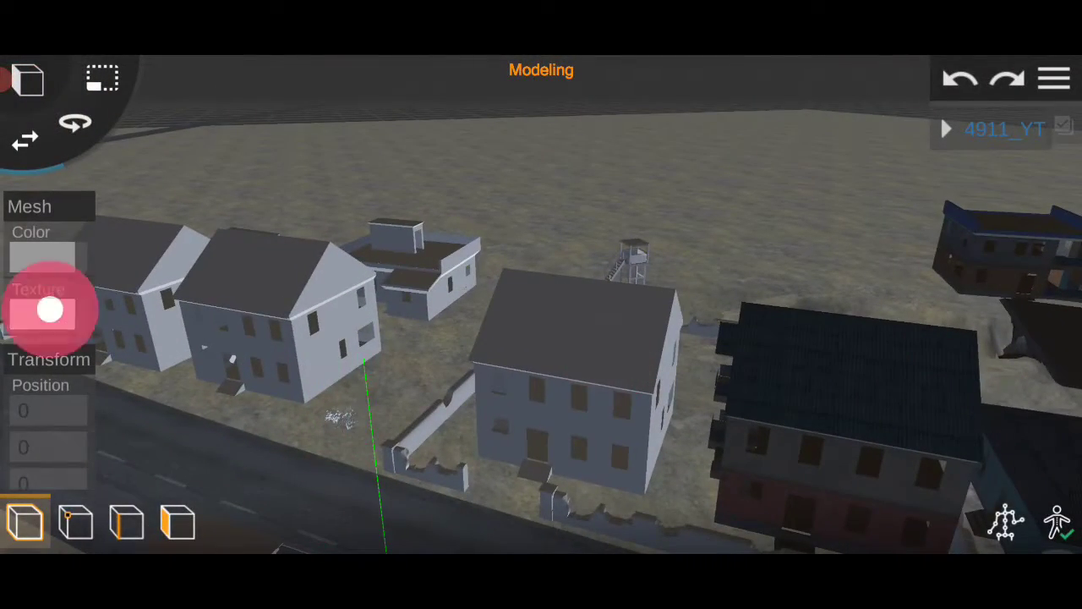
{"action": "left_click", "coordinate": [50, 310]}
{"action": "scroll", "coordinate": [829, 333], "scroll_direction": "down", "scroll_amount": 5}
{"action": "left_click", "coordinate": [270, 321]}
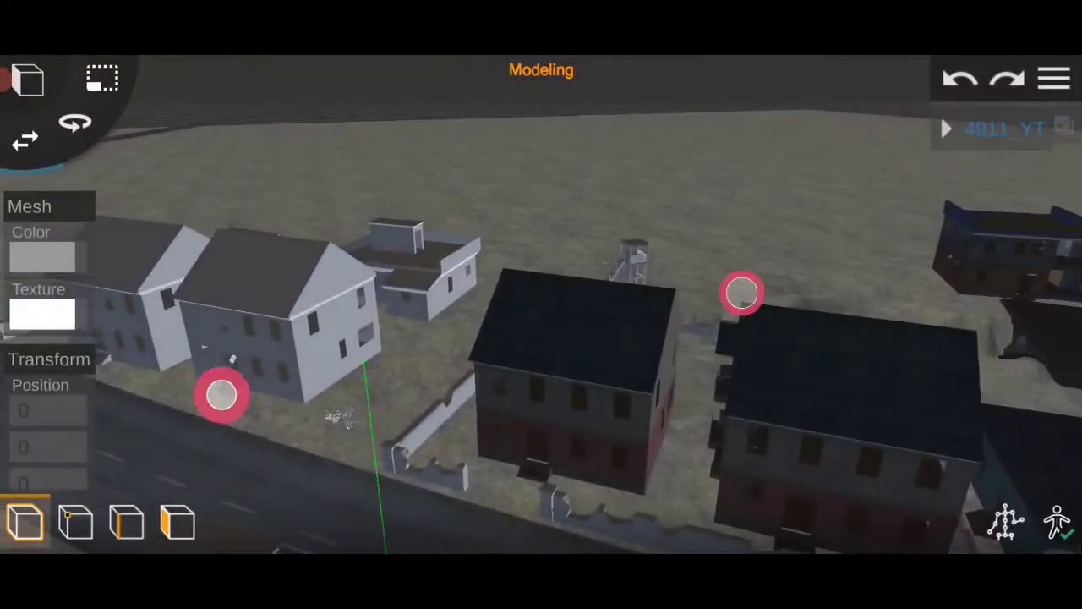
Apply the colourful texture images to the flat-roofed building
{"action": "left_click_drag", "start_coordinate": [742, 293], "coordinate": [609, 338]}
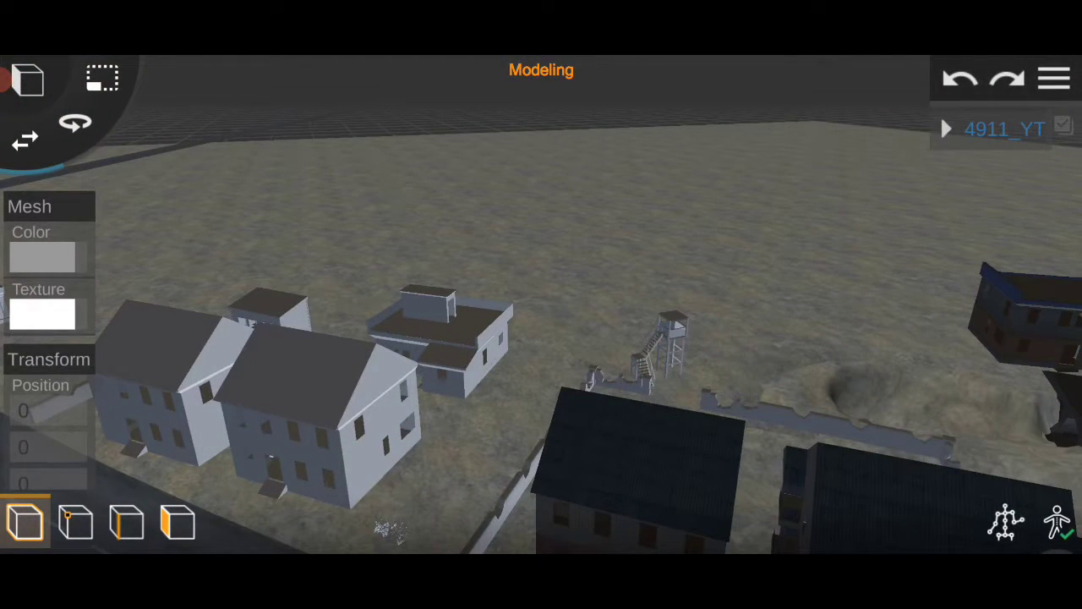
{"action": "left_click", "coordinate": [42, 313]}
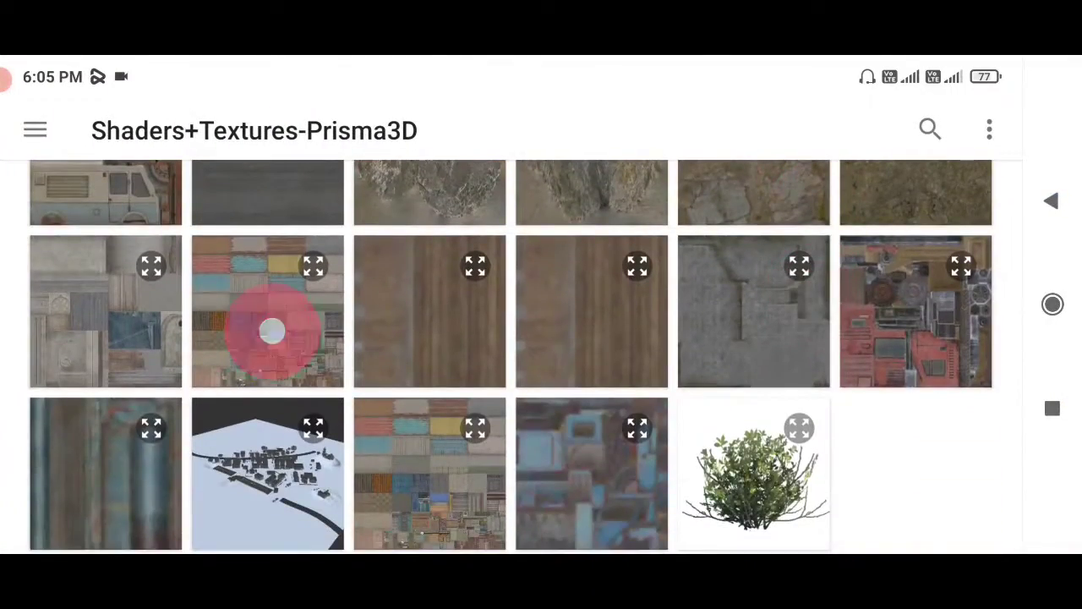
{"action": "left_click", "coordinate": [272, 329]}
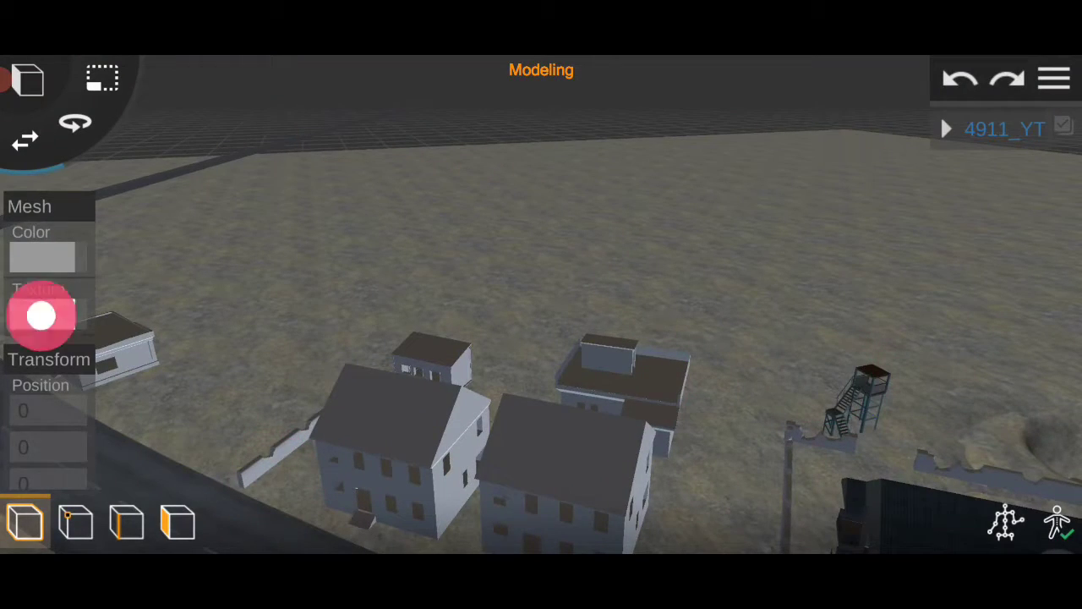
{"action": "left_click", "coordinate": [42, 314]}
{"action": "scroll", "coordinate": [541, 355], "scroll_direction": "down", "scroll_amount": 5}
{"action": "left_click", "coordinate": [279, 427]}
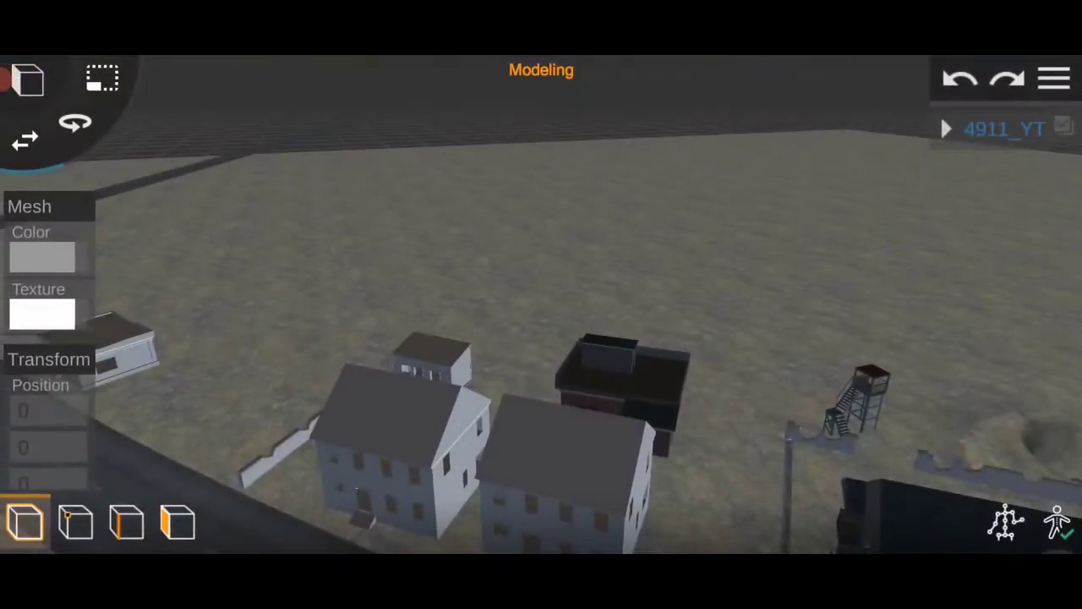
{"action": "left_click", "coordinate": [42, 313]}
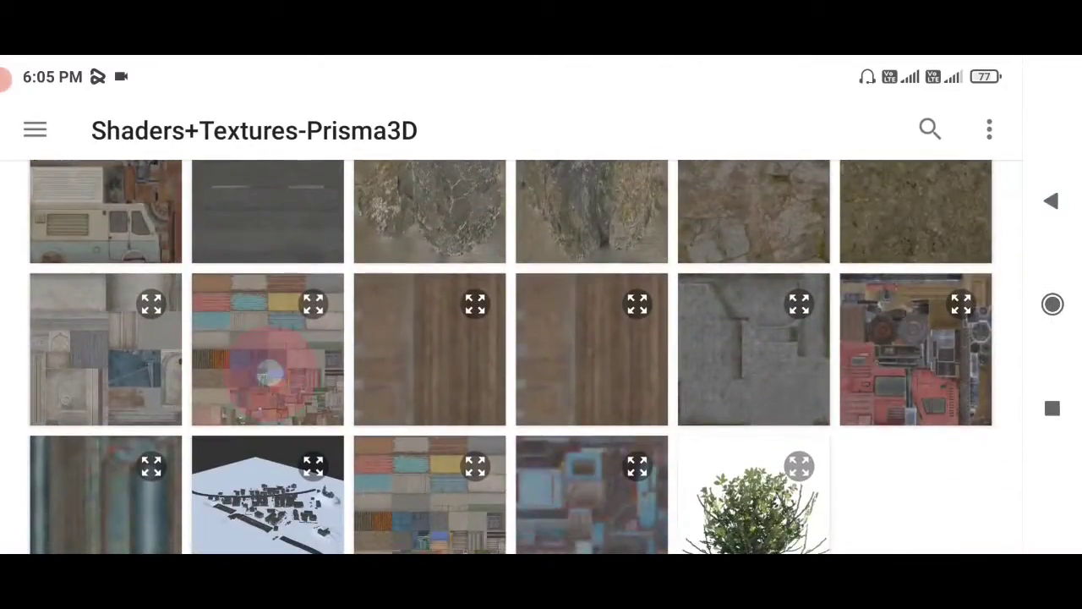
{"action": "left_click", "coordinate": [267, 370]}
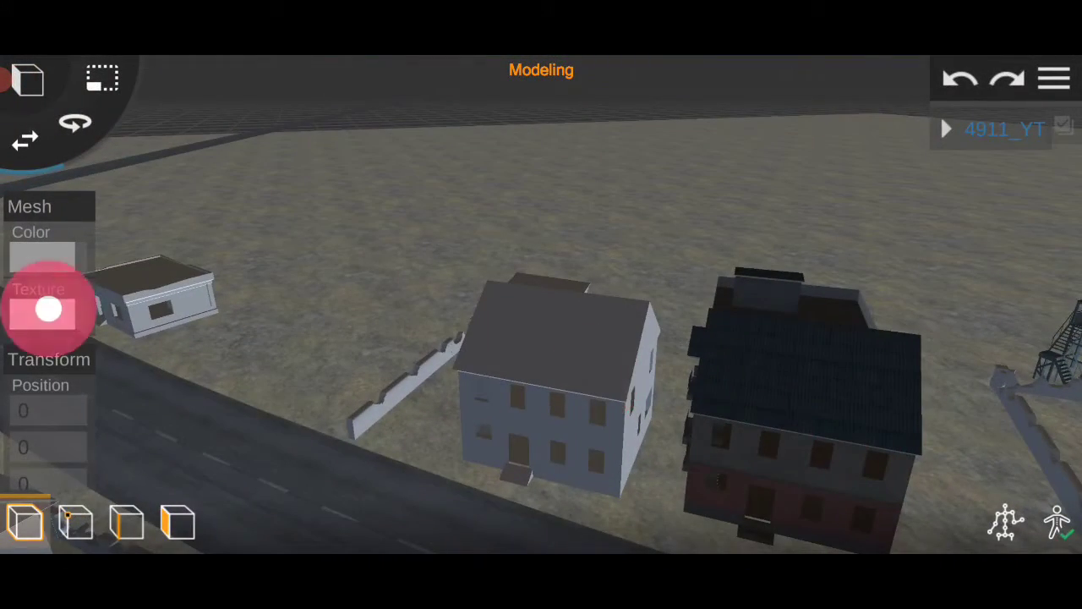
Give the next house a dark roof and red-brick walls
{"action": "left_click", "coordinate": [48, 310]}
{"action": "scroll", "coordinate": [541, 355], "scroll_direction": "down", "scroll_amount": 5}
{"action": "left_click", "coordinate": [779, 439]}
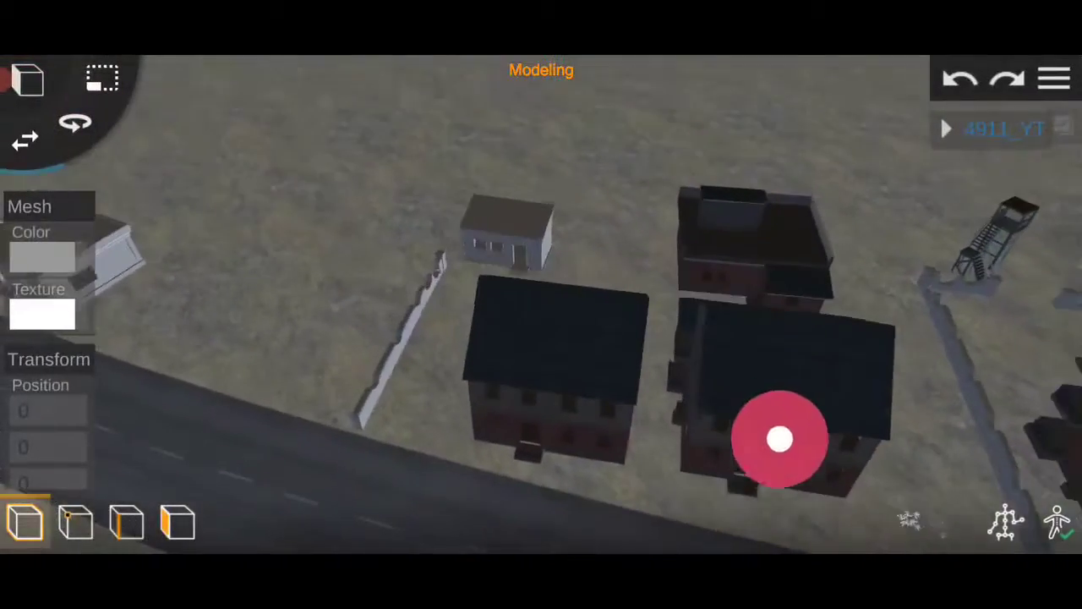
{"action": "left_click_drag", "start_coordinate": [779, 439], "coordinate": [259, 463]}
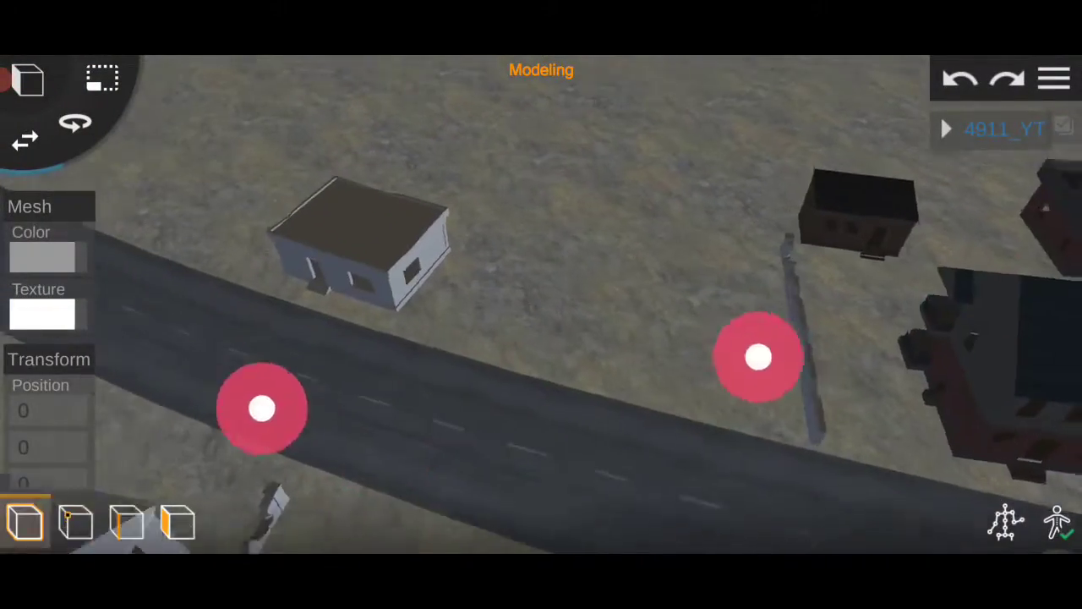
Fly to the long flat building and give all its faces a grey texture
{"action": "left_click_drag", "start_coordinate": [820, 330], "coordinate": [508, 326]}
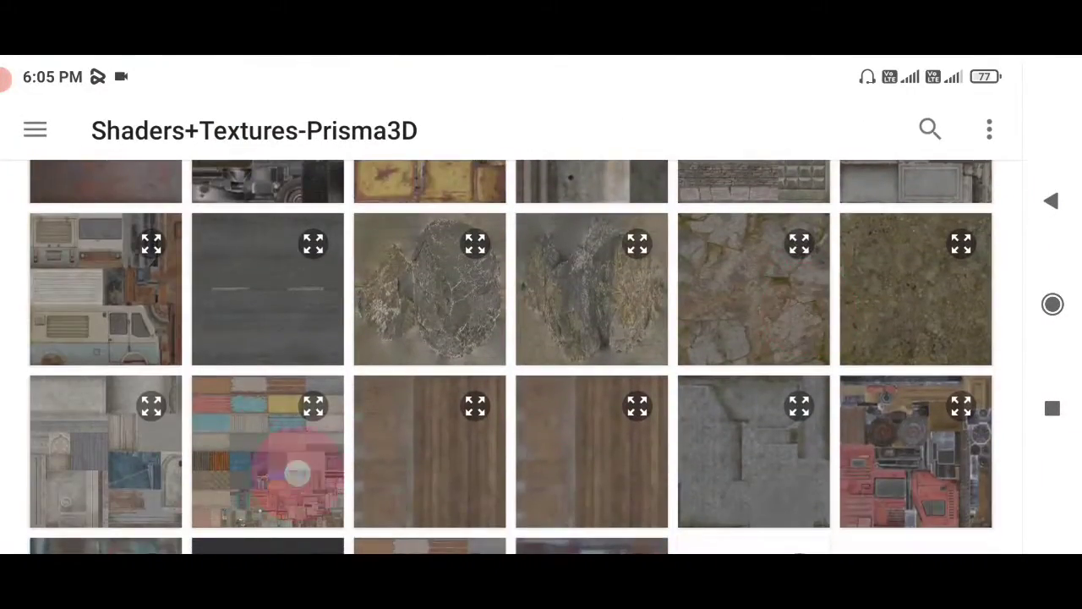
{"action": "mouse_move", "coordinate": [834, 353]}
{"action": "left_mouse_down"}
{"action": "mouse_move", "coordinate": [907, 403]}
{"action": "mouse_move", "coordinate": [799, 370]}
{"action": "left_mouse_up"}
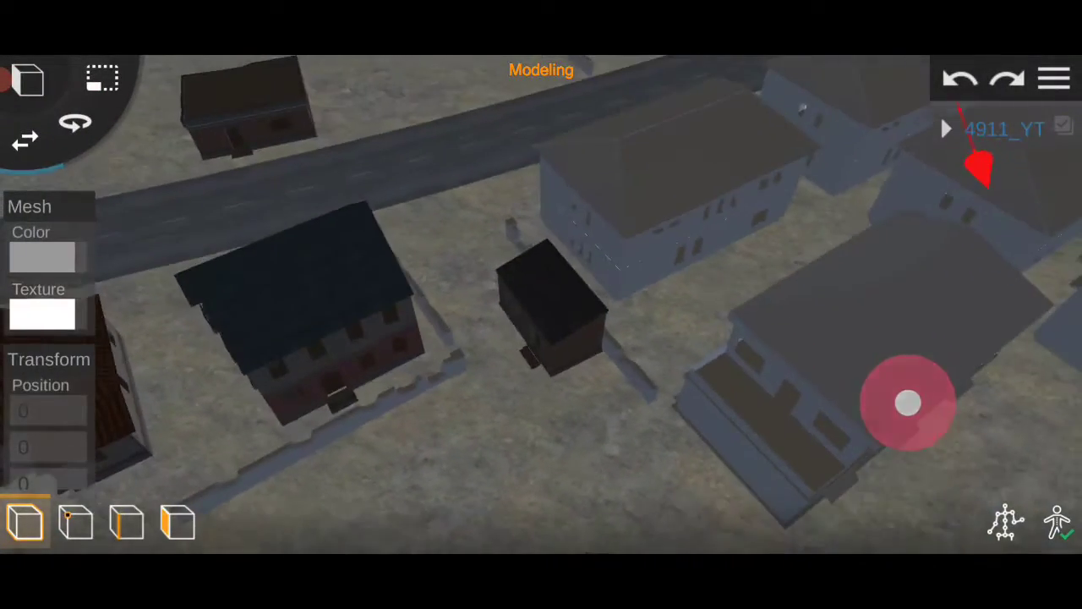
{"action": "left_click_drag", "start_coordinate": [242, 445], "coordinate": [227, 440]}
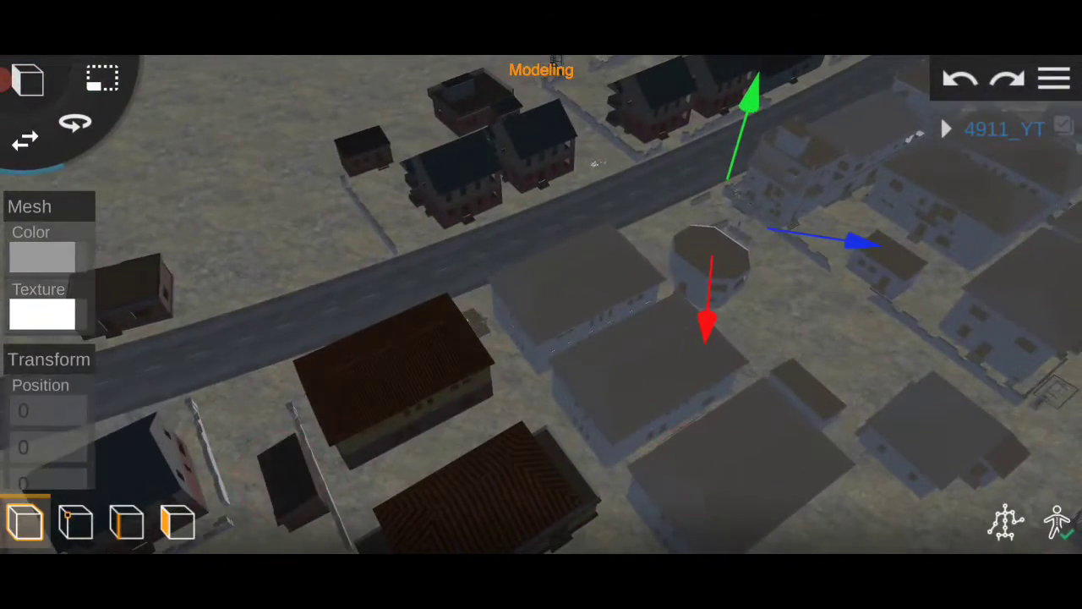
{"action": "left_click_drag", "start_coordinate": [727, 425], "coordinate": [855, 279]}
{"action": "left_click_drag", "start_coordinate": [276, 367], "coordinate": [243, 399]}
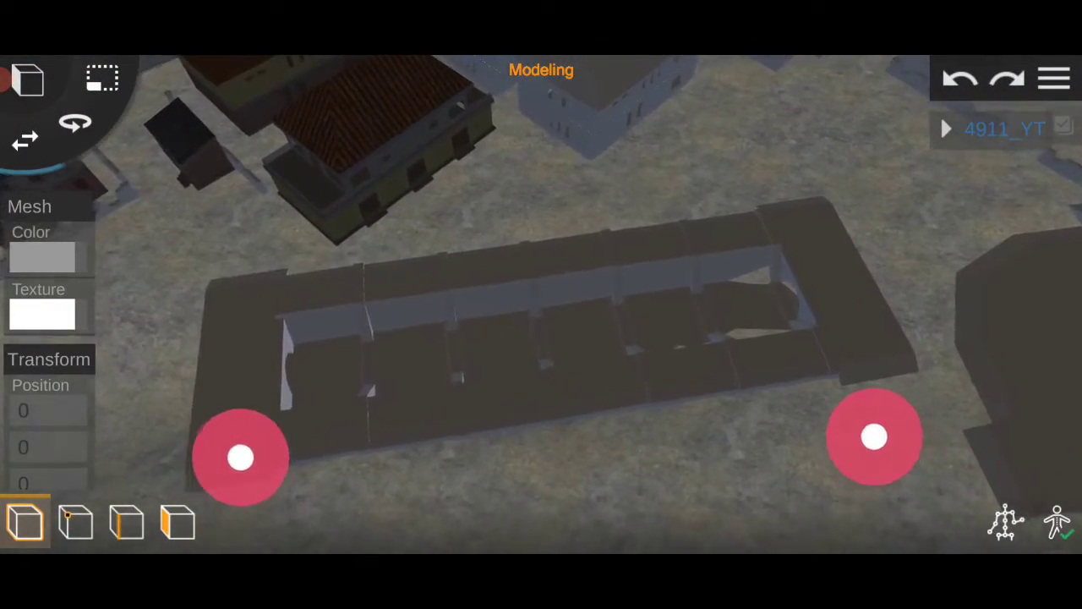
{"action": "left_click_drag", "start_coordinate": [874, 436], "coordinate": [858, 443]}
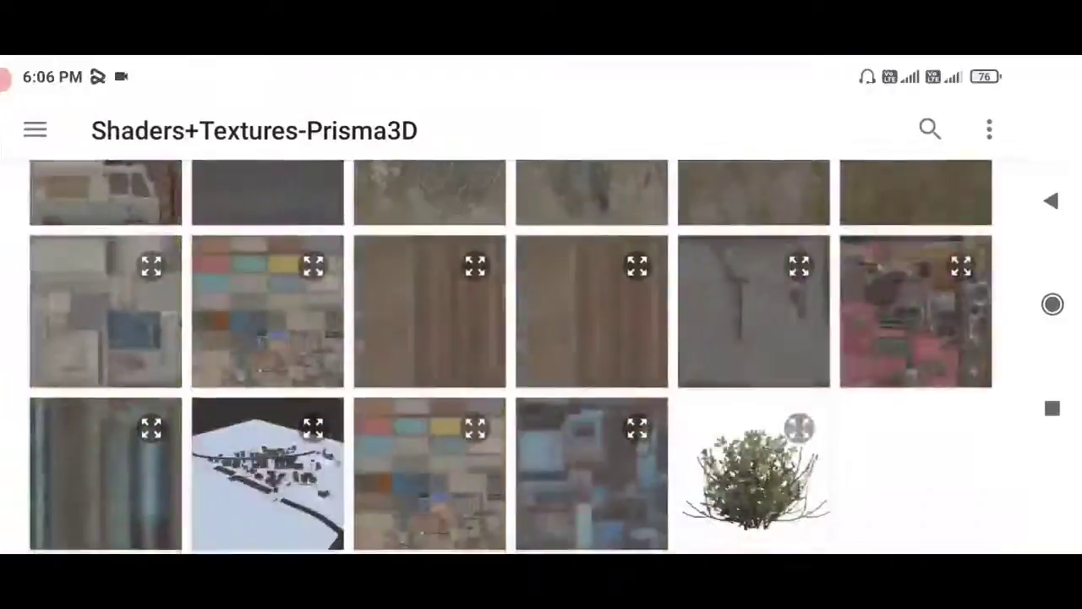
{"action": "left_click", "coordinate": [775, 332]}
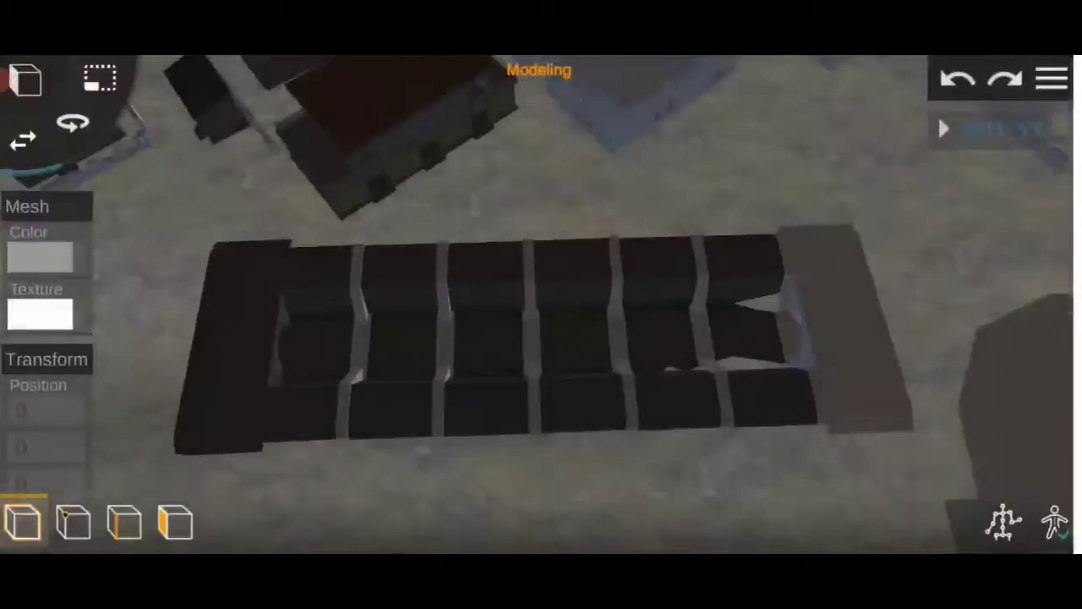
{"action": "left_click", "coordinate": [870, 381]}
{"action": "left_click", "coordinate": [724, 394]}
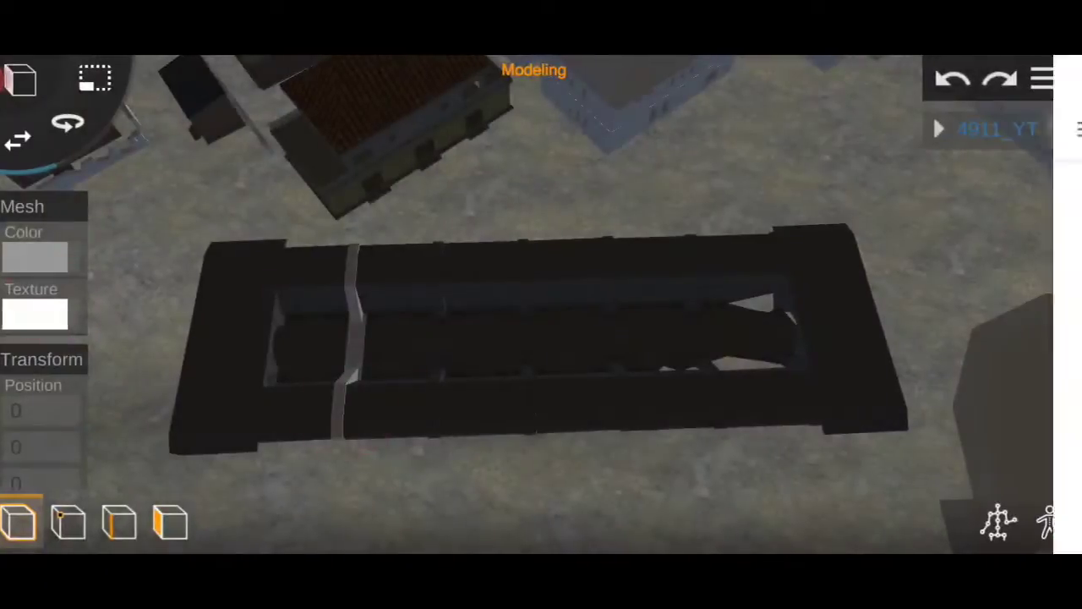
{"action": "scroll", "coordinate": [504, 393], "scroll_direction": "down", "scroll_amount": 5}
{"action": "scroll", "coordinate": [521, 400], "scroll_direction": "up", "scroll_amount": 5}
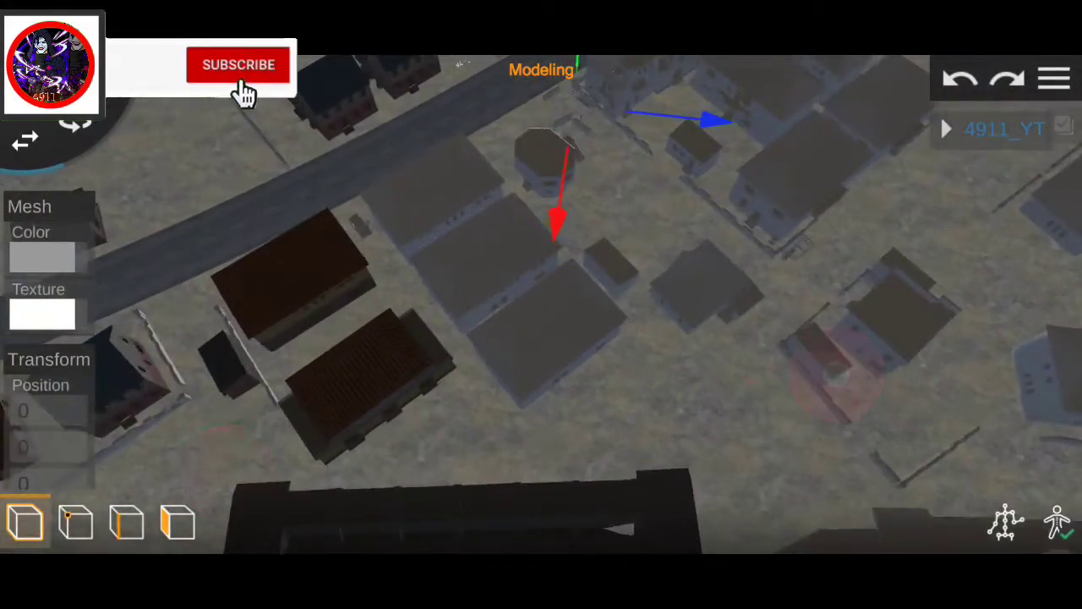
Give the nearby houses dark brown tiled roof textures
{"action": "left_click", "coordinate": [44, 314]}
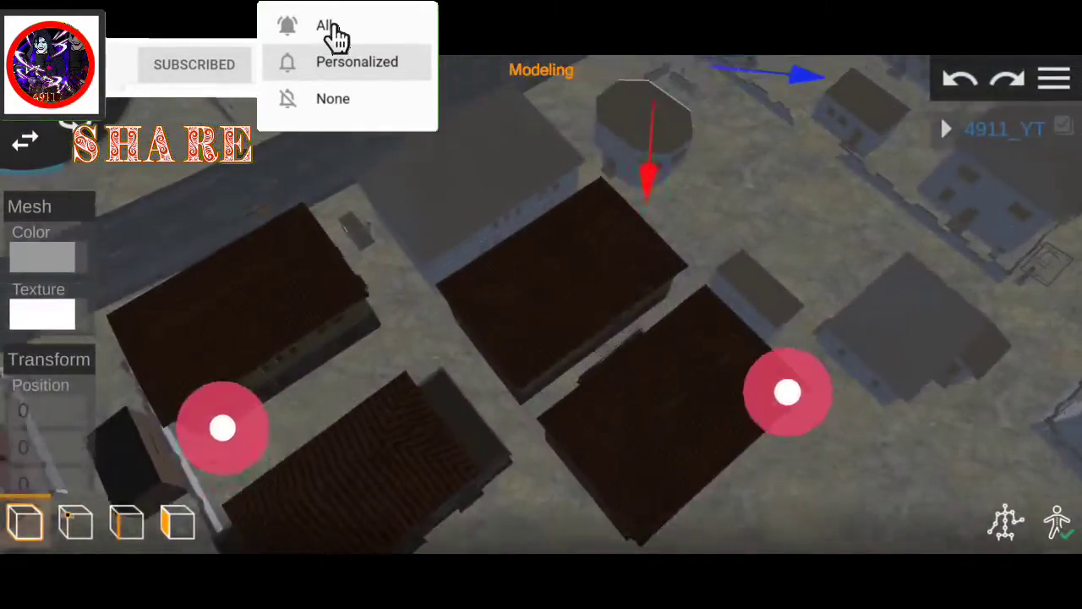
{"action": "left_click_drag", "start_coordinate": [447, 178], "coordinate": [486, 272]}
{"action": "left_click", "coordinate": [42, 313]}
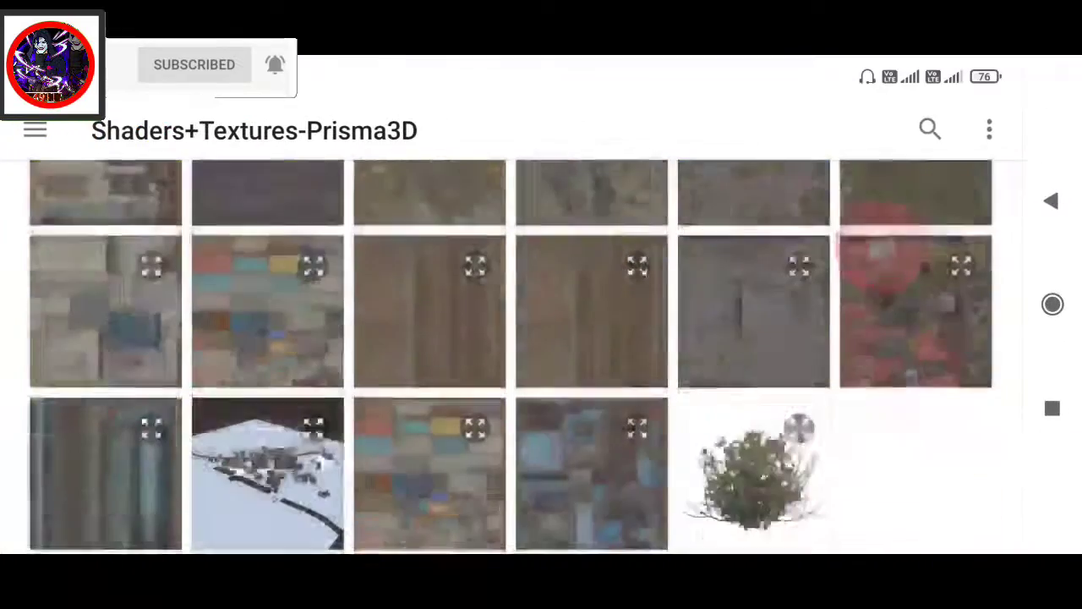
{"action": "left_click", "coordinate": [273, 344]}
{"action": "scroll", "coordinate": [482, 376], "scroll_direction": "up", "scroll_amount": 5}
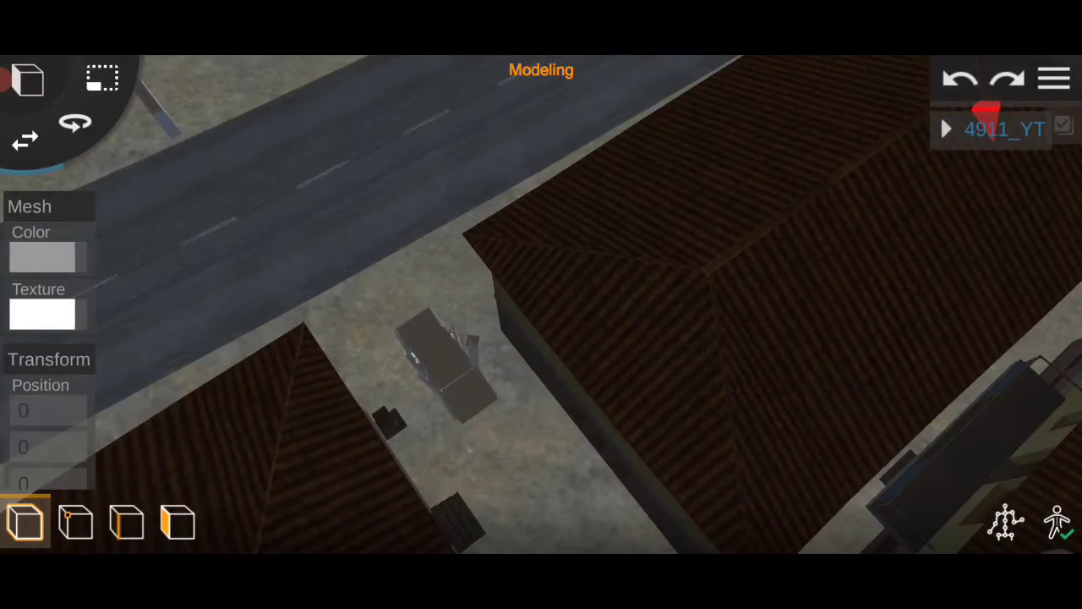
Apply a texture image from the gallery to the selected building
{"action": "left_click", "coordinate": [42, 314]}
{"action": "scroll", "coordinate": [809, 358], "scroll_direction": "down", "scroll_amount": 5}
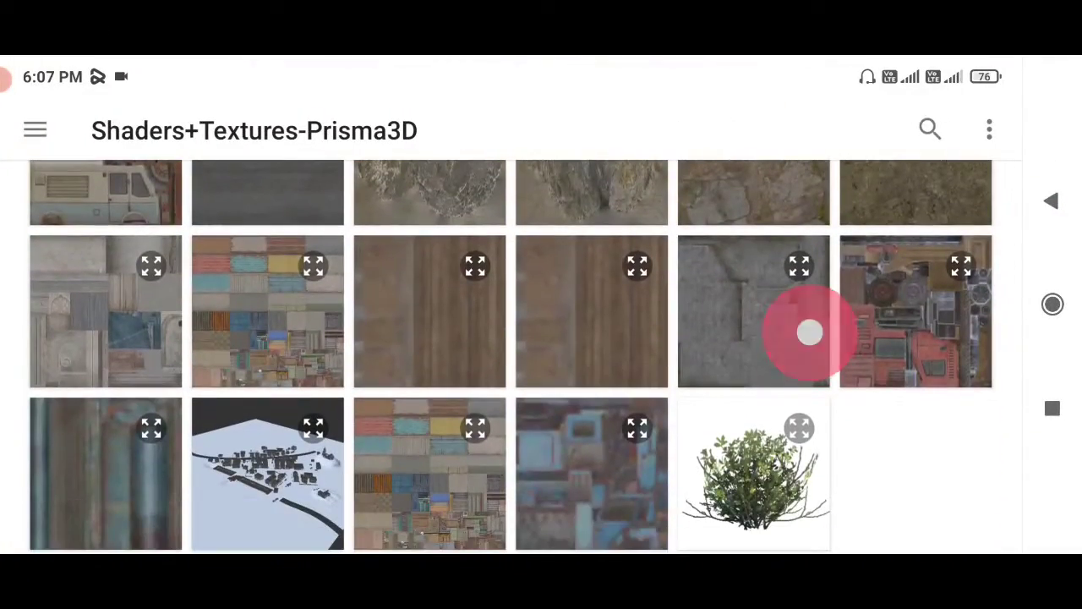
{"action": "scroll", "coordinate": [789, 500], "scroll_direction": "up", "scroll_amount": 5}
{"action": "left_click", "coordinate": [797, 411]}
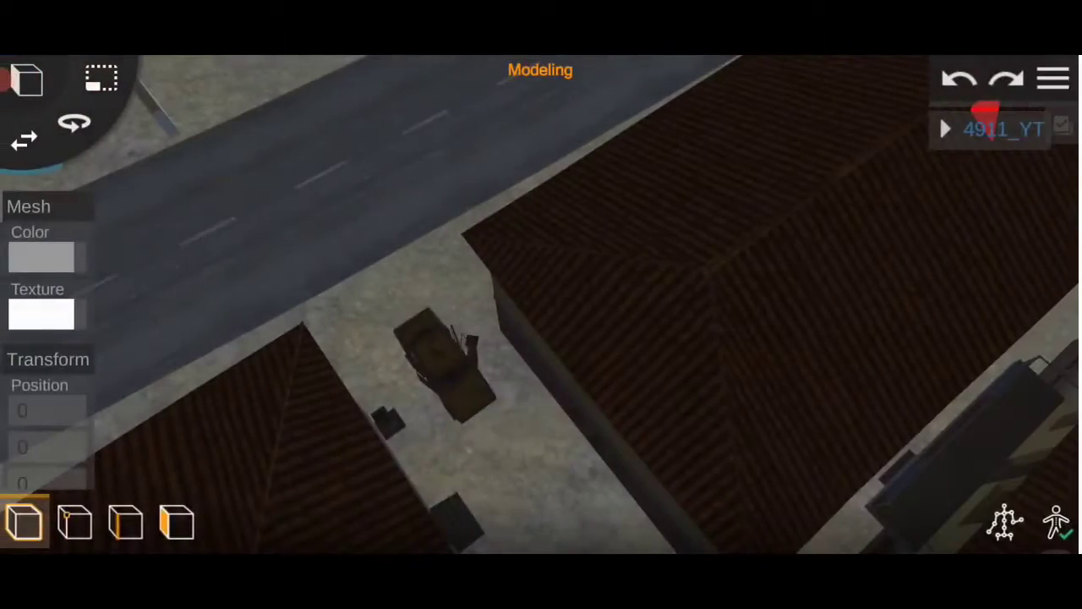
Zoom in on the yellow building and give its door the door image texture
{"action": "left_click_drag", "start_coordinate": [707, 378], "coordinate": [555, 285]}
{"action": "scroll", "coordinate": [478, 355], "scroll_direction": "up", "scroll_amount": 5}
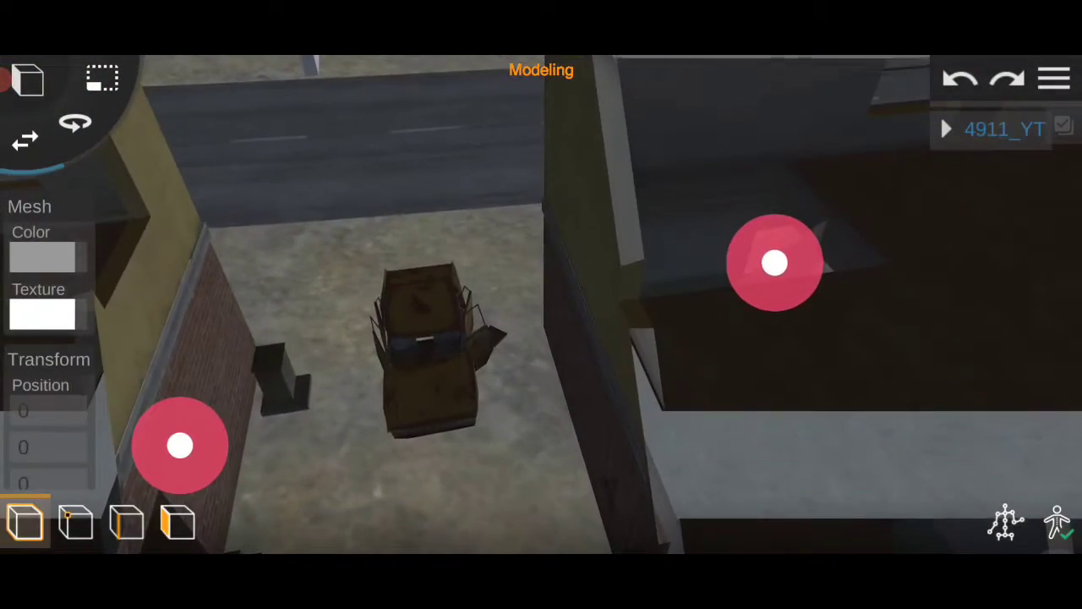
{"action": "mouse_move", "coordinate": [682, 360]}
{"action": "left_mouse_down"}
{"action": "mouse_move", "coordinate": [882, 435]}
{"action": "mouse_move", "coordinate": [964, 355]}
{"action": "mouse_move", "coordinate": [862, 324]}
{"action": "mouse_move", "coordinate": [902, 313]}
{"action": "mouse_move", "coordinate": [870, 386]}
{"action": "left_mouse_up"}
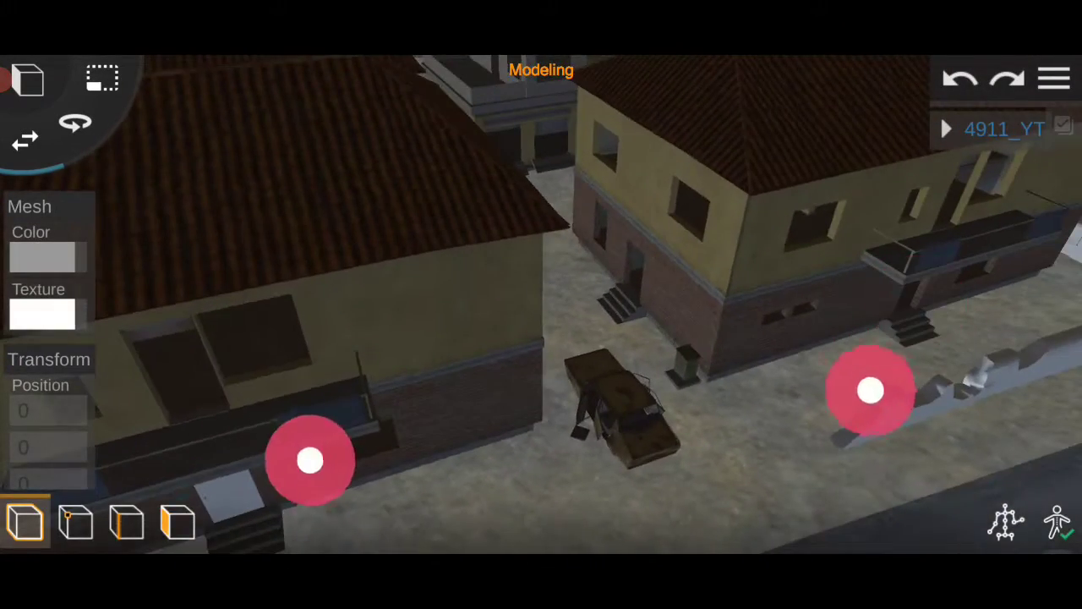
{"action": "left_click_drag", "start_coordinate": [309, 459], "coordinate": [259, 410]}
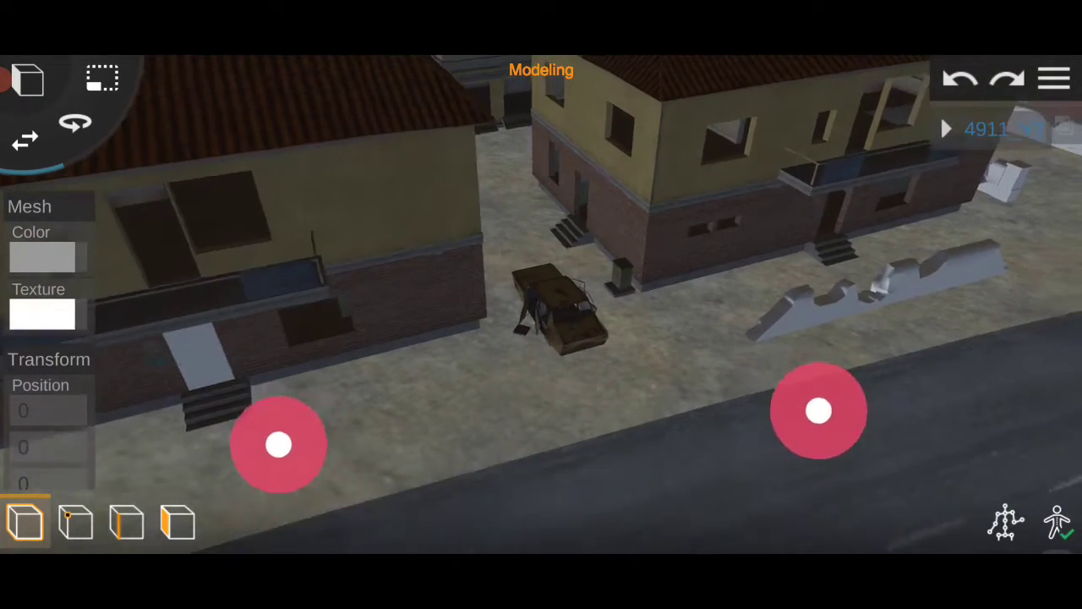
{"action": "mouse_move", "coordinate": [817, 411]}
{"action": "left_mouse_down"}
{"action": "mouse_move", "coordinate": [781, 367]}
{"action": "mouse_move", "coordinate": [725, 330]}
{"action": "mouse_move", "coordinate": [763, 355]}
{"action": "left_mouse_up"}
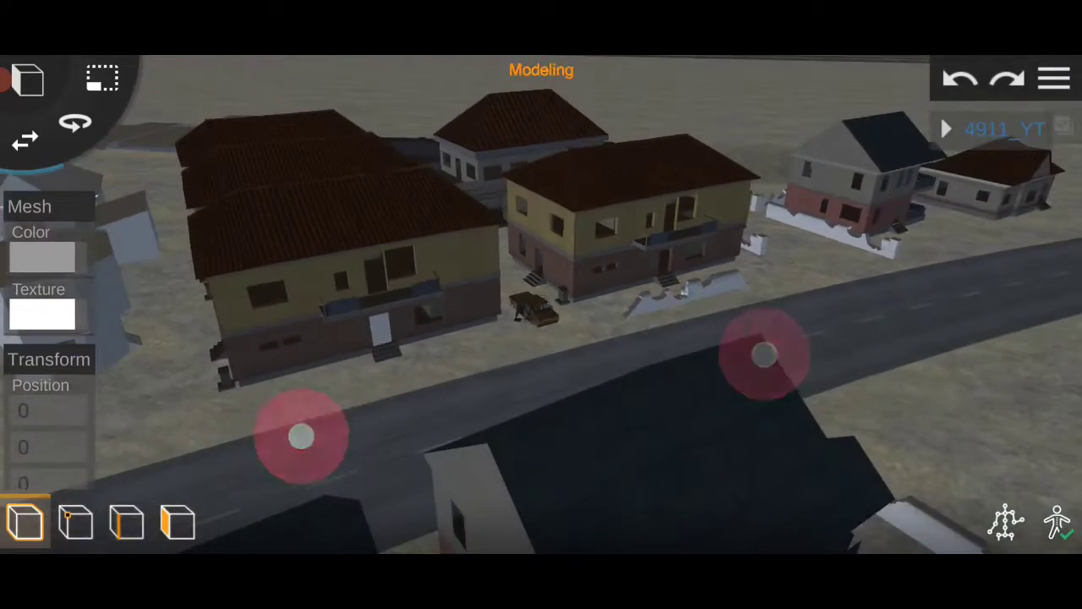
{"action": "left_click_drag", "start_coordinate": [301, 434], "coordinate": [262, 459]}
{"action": "mouse_move", "coordinate": [763, 355]}
{"action": "left_mouse_down"}
{"action": "mouse_move", "coordinate": [817, 372]}
{"action": "mouse_move", "coordinate": [786, 392]}
{"action": "mouse_move", "coordinate": [797, 309]}
{"action": "left_mouse_up"}
{"action": "left_click_drag", "start_coordinate": [244, 466], "coordinate": [223, 391]}
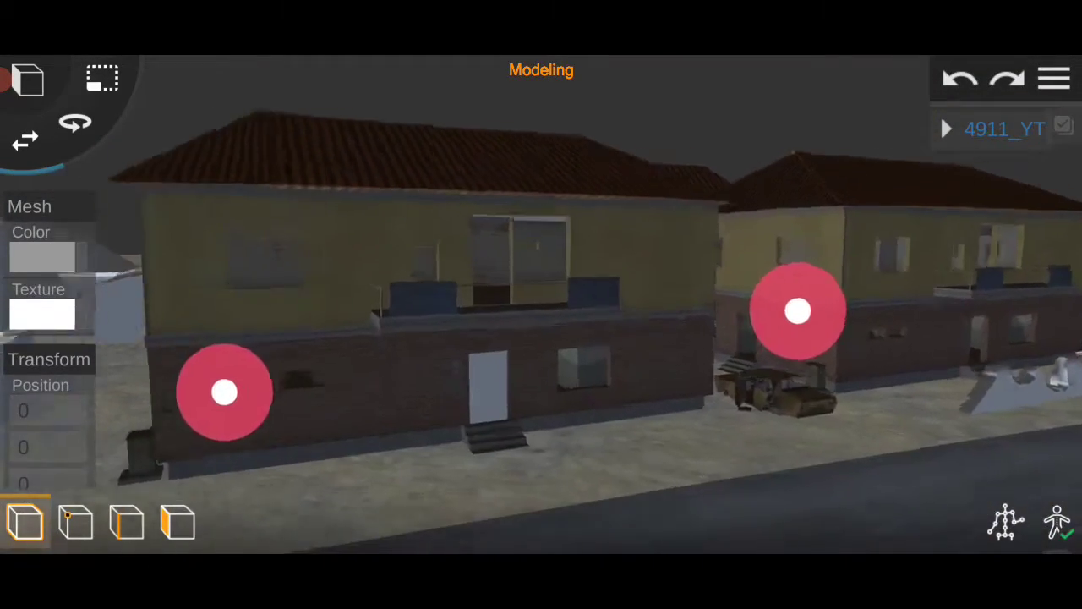
{"action": "left_click", "coordinate": [48, 315]}
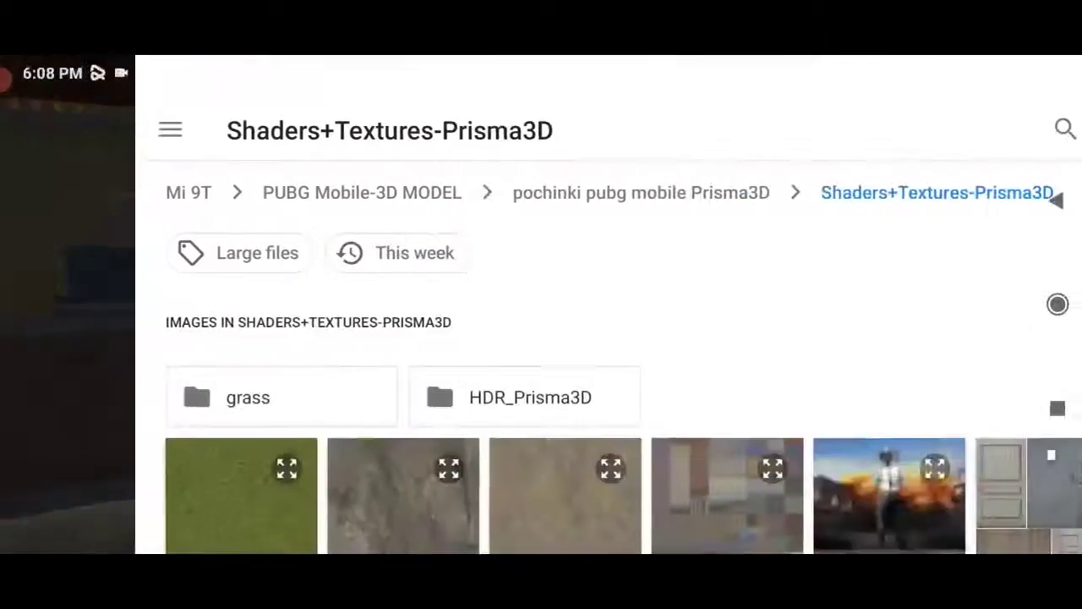
{"action": "scroll", "coordinate": [930, 358], "scroll_direction": "down", "scroll_amount": 3}
{"action": "left_click", "coordinate": [913, 404]}
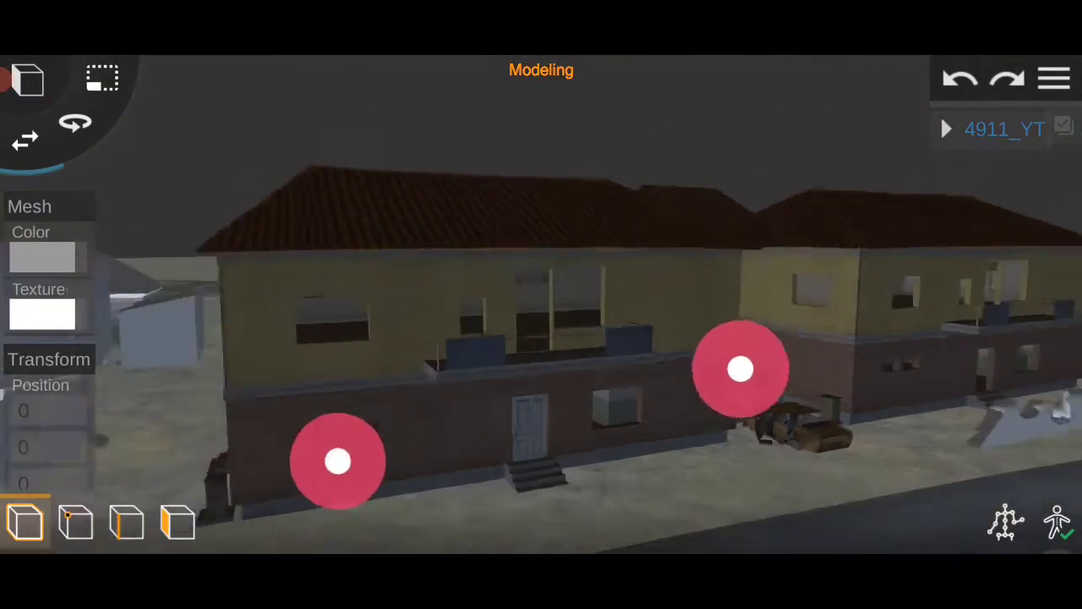
Select the octagonal building and apply a darker texture to it
{"action": "left_click_drag", "start_coordinate": [739, 367], "coordinate": [751, 398]}
{"action": "left_click_drag", "start_coordinate": [338, 459], "coordinate": [319, 464]}
{"action": "mouse_move", "coordinate": [751, 398]}
{"action": "left_mouse_down"}
{"action": "mouse_move", "coordinate": [781, 476]}
{"action": "mouse_move", "coordinate": [766, 367]}
{"action": "left_mouse_up"}
{"action": "left_click_drag", "start_coordinate": [319, 464], "coordinate": [277, 398]}
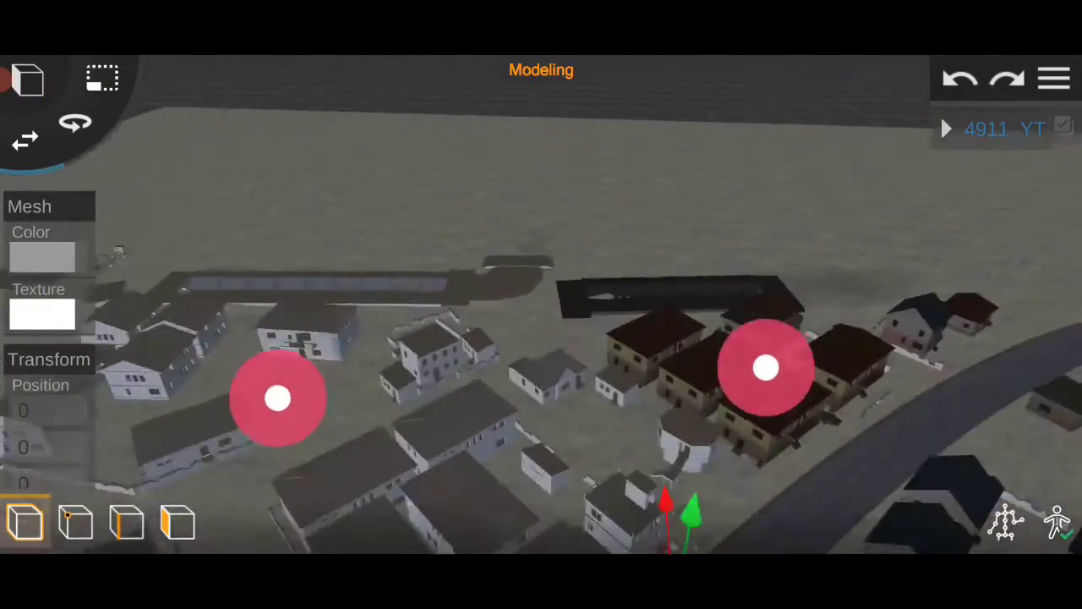
{"action": "left_click_drag", "start_coordinate": [766, 367], "coordinate": [870, 404]}
{"action": "left_click_drag", "start_coordinate": [277, 397], "coordinate": [324, 398]}
{"action": "mouse_move", "coordinate": [870, 403]}
{"action": "left_mouse_down"}
{"action": "mouse_move", "coordinate": [812, 382]}
{"action": "mouse_move", "coordinate": [834, 394]}
{"action": "left_mouse_up"}
{"action": "left_click_drag", "start_coordinate": [324, 398], "coordinate": [217, 378]}
{"action": "left_click_drag", "start_coordinate": [833, 394], "coordinate": [883, 353]}
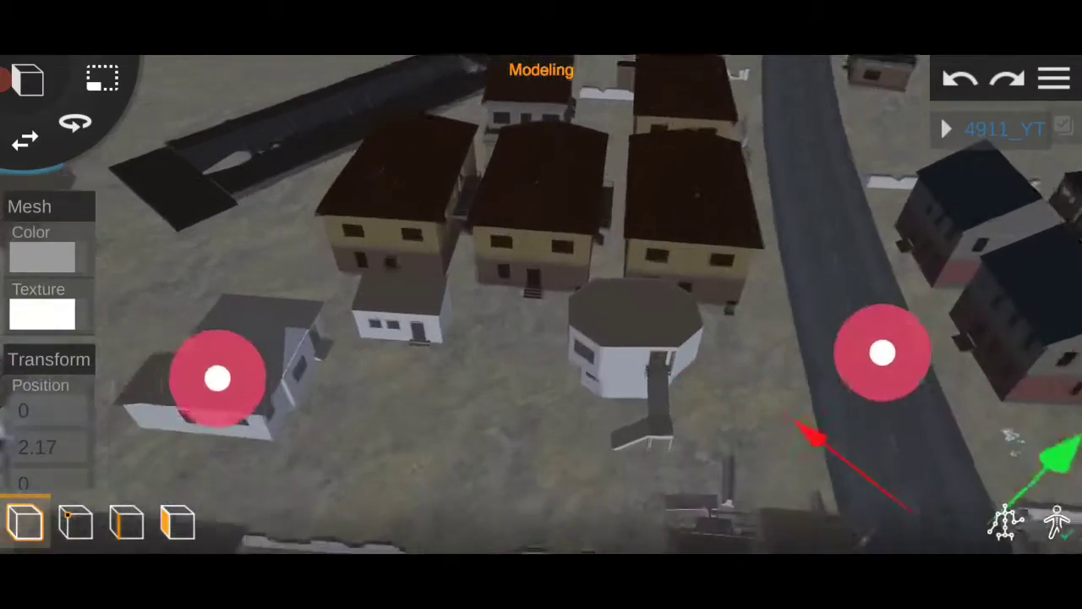
{"action": "left_click", "coordinate": [660, 317]}
{"action": "left_click", "coordinate": [47, 315]}
{"action": "scroll", "coordinate": [817, 377], "scroll_direction": "down", "scroll_amount": 5}
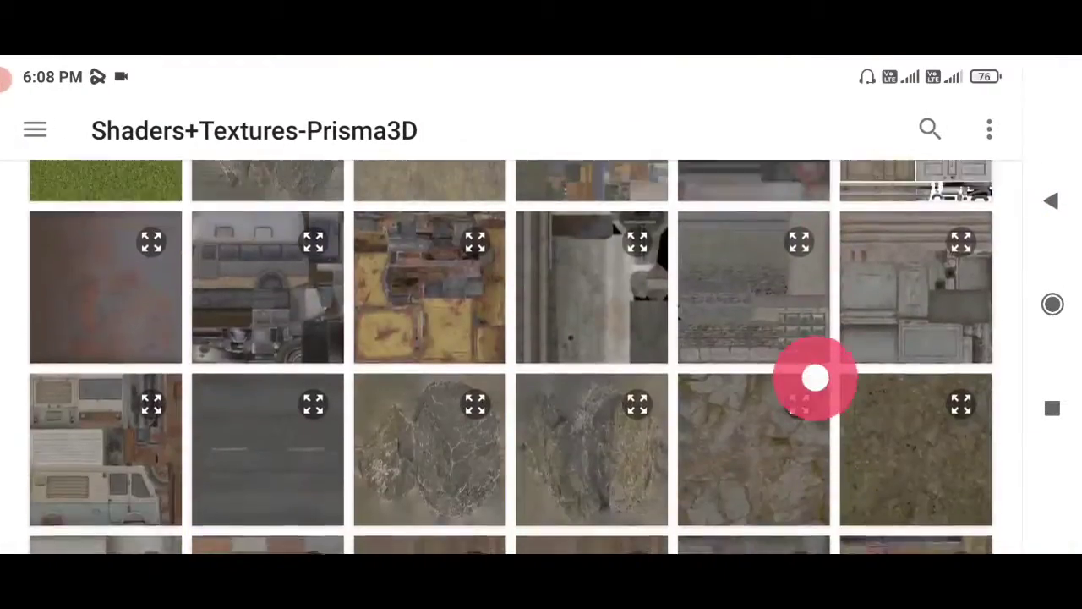
{"action": "scroll", "coordinate": [268, 435], "scroll_direction": "down", "scroll_amount": 1}
{"action": "left_click", "coordinate": [268, 435]}
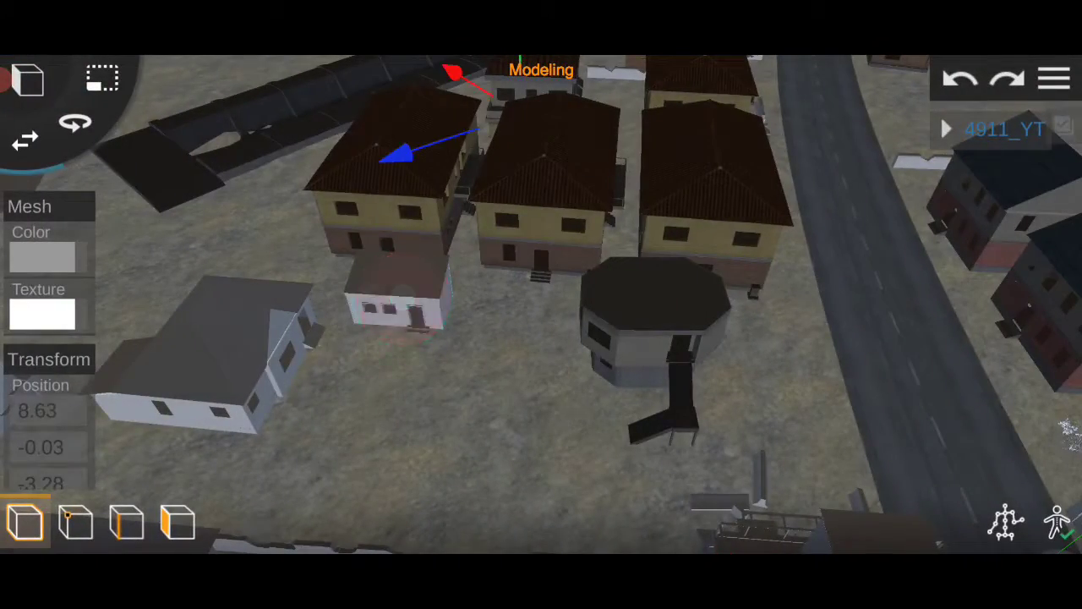
Apply darker texture images to the small white house and the next building
{"action": "left_click", "coordinate": [43, 311]}
{"action": "scroll", "coordinate": [541, 380], "scroll_direction": "down", "scroll_amount": 5}
{"action": "left_click", "coordinate": [271, 309]}
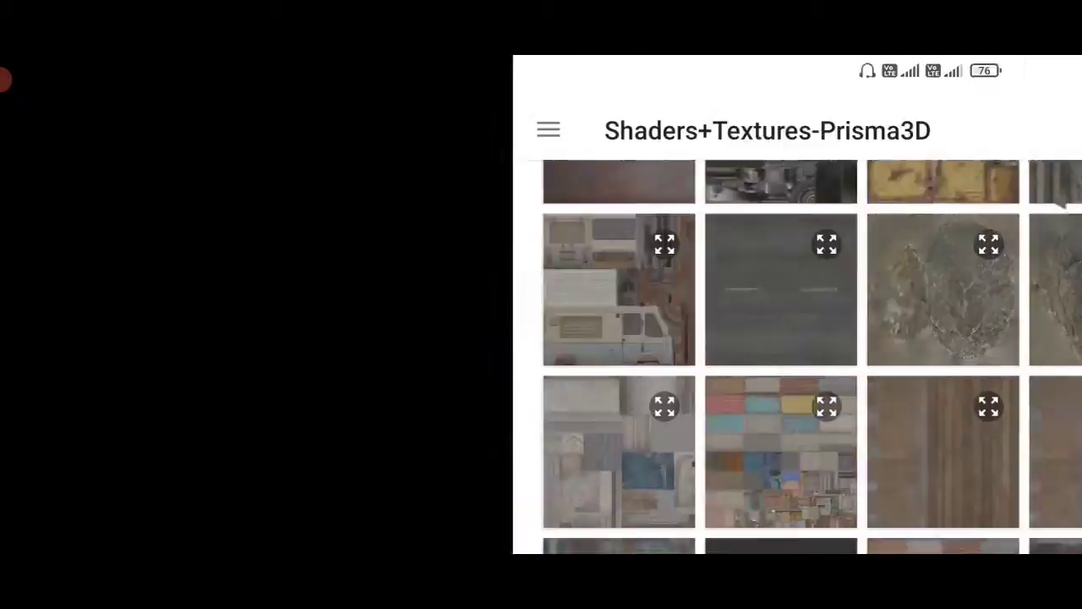
{"action": "left_click", "coordinate": [42, 314]}
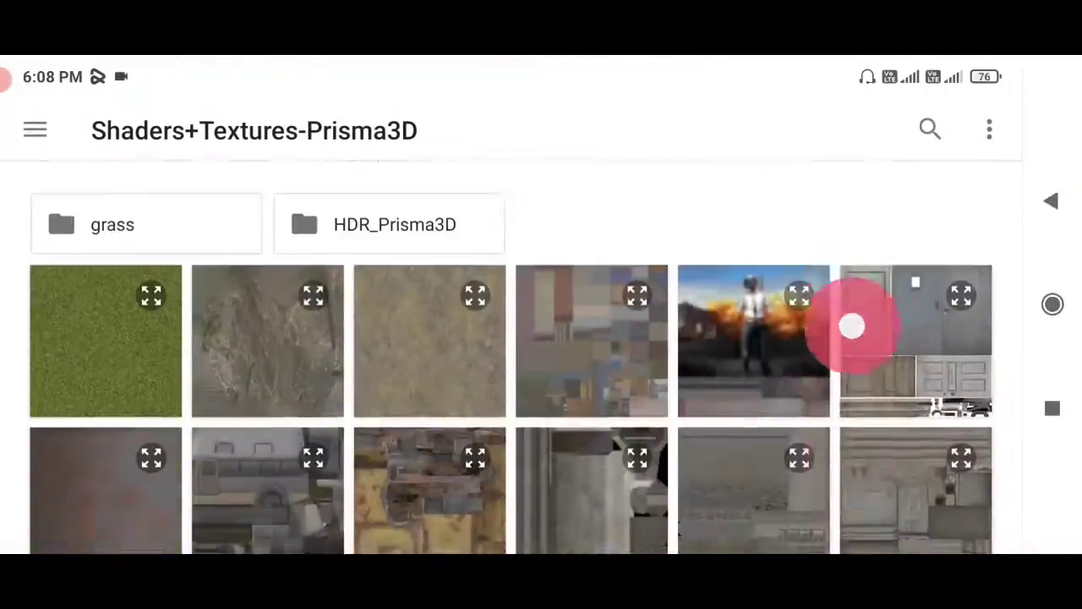
{"action": "scroll", "coordinate": [851, 322], "scroll_direction": "down", "scroll_amount": 5}
{"action": "left_click", "coordinate": [274, 442]}
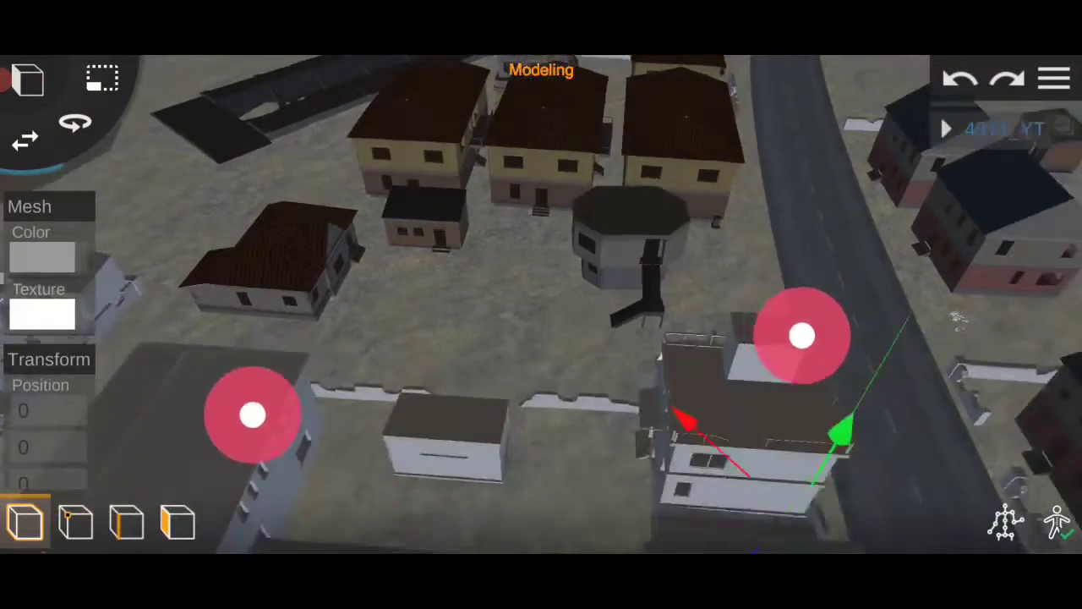
Give the white multistorey building a darker texture
{"action": "left_click_drag", "start_coordinate": [252, 415], "coordinate": [221, 326]}
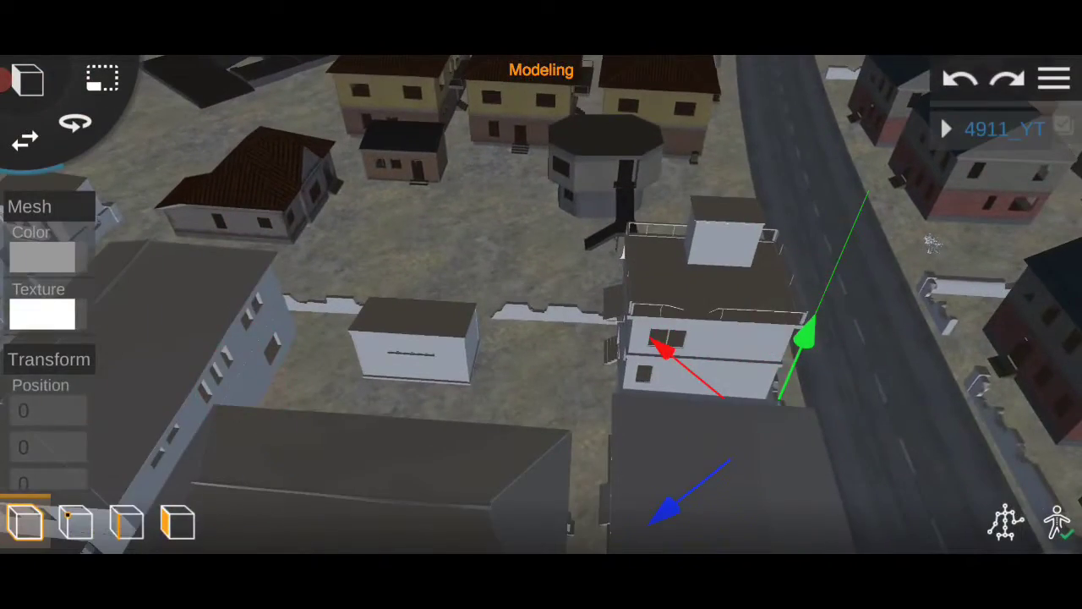
{"action": "left_click", "coordinate": [38, 310]}
{"action": "scroll", "coordinate": [815, 451], "scroll_direction": "down", "scroll_amount": 5}
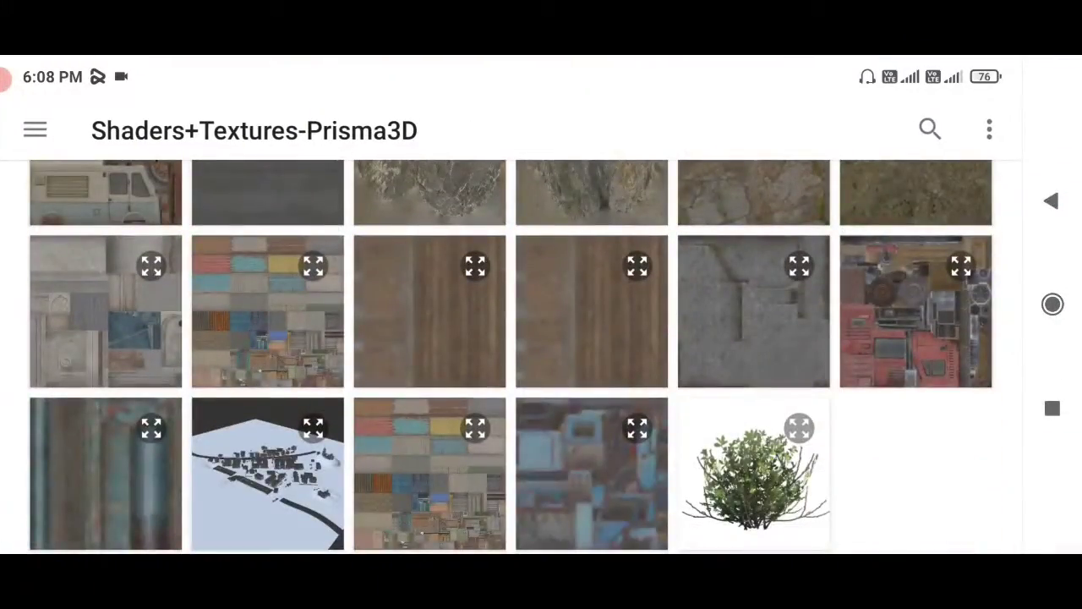
{"action": "left_click", "coordinate": [749, 309]}
{"action": "left_click_drag", "start_coordinate": [840, 422], "coordinate": [896, 369]}
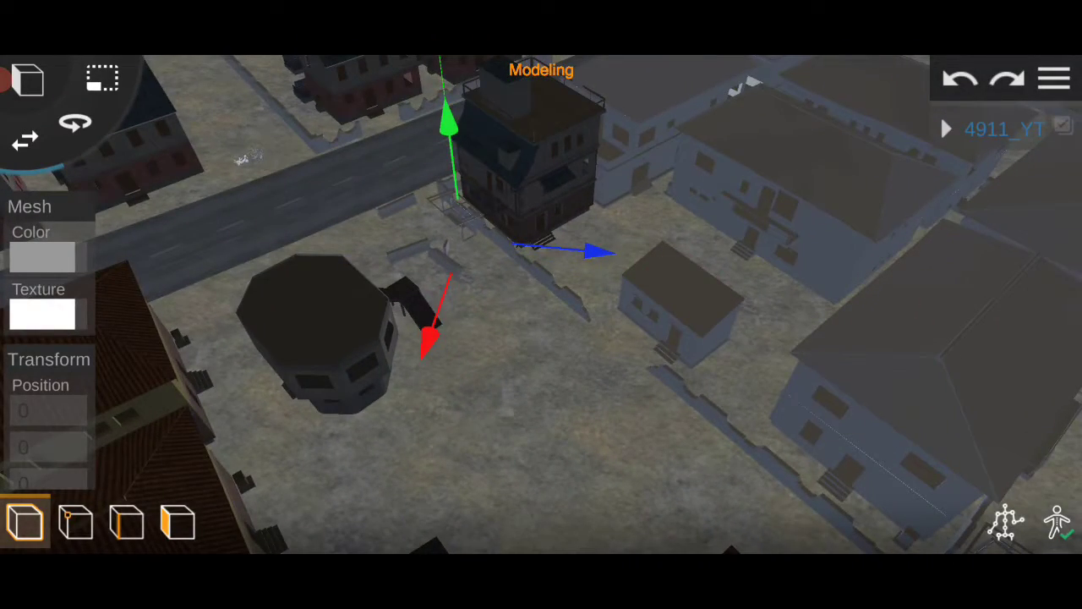
{"action": "left_click", "coordinate": [42, 313]}
Darken the small house and give the nearby grey house a tiled-roof texture
{"action": "left_click", "coordinate": [265, 334]}
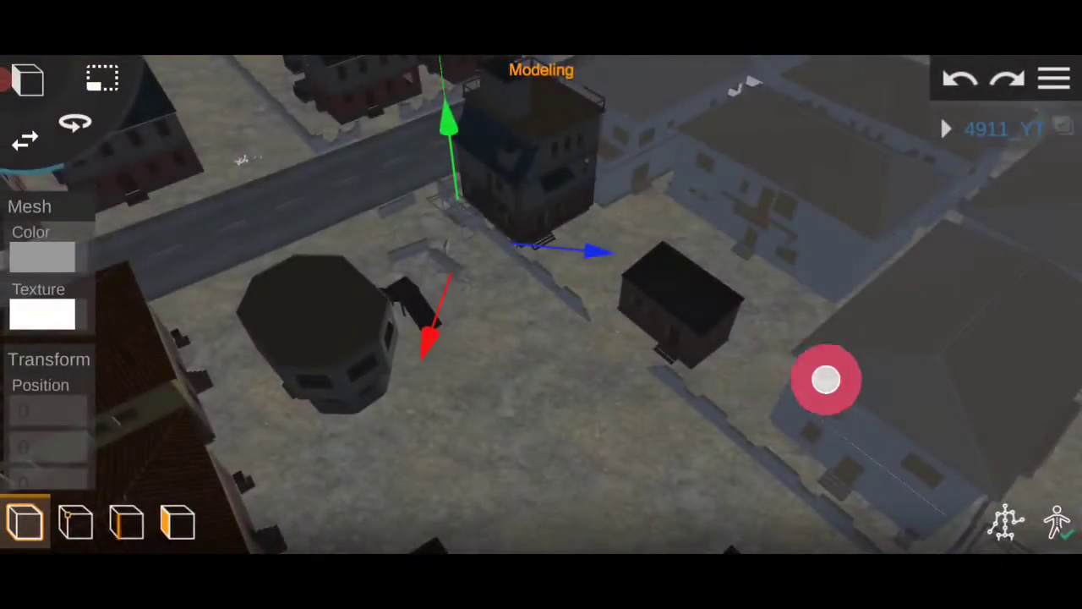
{"action": "mouse_move", "coordinate": [826, 380]}
{"action": "left_mouse_down"}
{"action": "mouse_move", "coordinate": [819, 352]}
{"action": "mouse_move", "coordinate": [874, 364]}
{"action": "mouse_move", "coordinate": [908, 395]}
{"action": "left_mouse_up"}
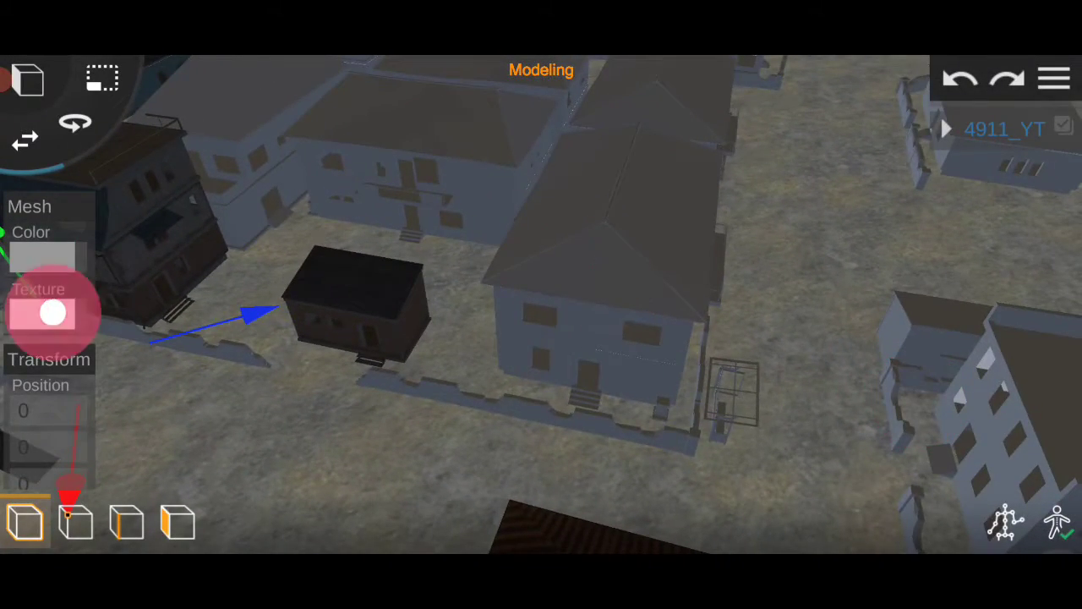
{"action": "left_click", "coordinate": [53, 313]}
{"action": "scroll", "coordinate": [541, 380], "scroll_direction": "down", "scroll_amount": 5}
{"action": "scroll", "coordinate": [541, 381], "scroll_direction": "down", "scroll_amount": 2}
{"action": "left_click", "coordinate": [270, 464]}
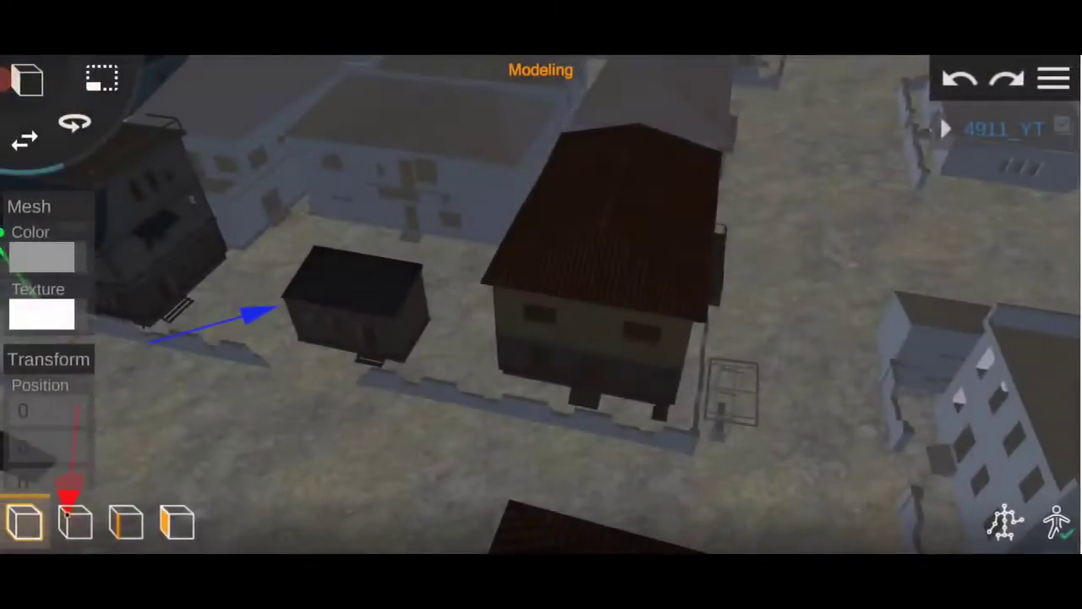
Apply the dark tiled-roof texture to the next house and the central house
{"action": "left_click_drag", "start_coordinate": [822, 307], "coordinate": [812, 442]}
{"action": "left_click", "coordinate": [42, 309]}
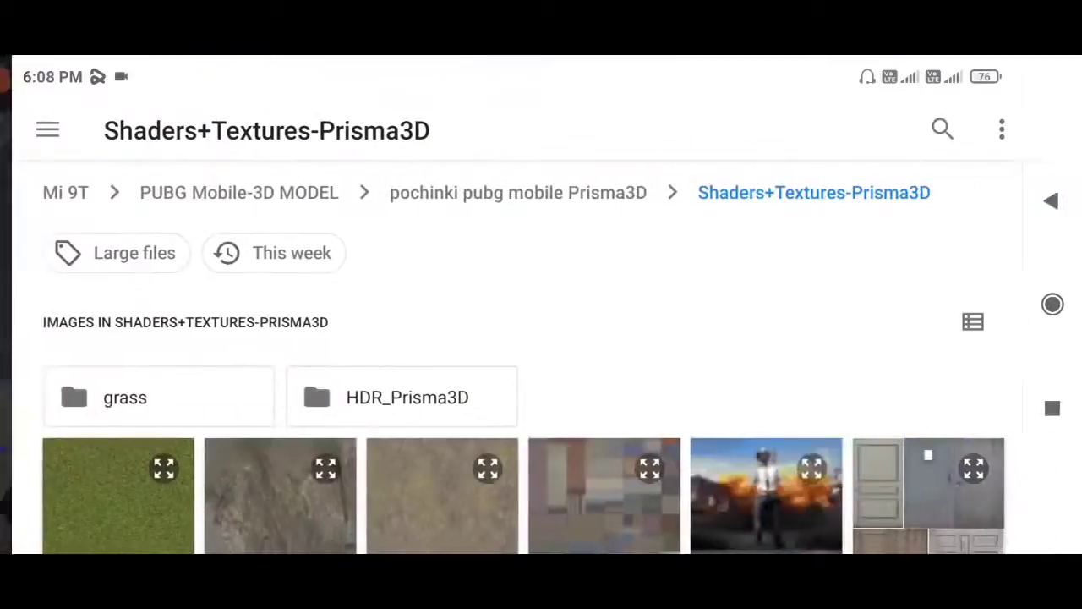
{"action": "scroll", "coordinate": [541, 381], "scroll_direction": "down", "scroll_amount": 3}
{"action": "left_click", "coordinate": [580, 314]}
{"action": "left_click_drag", "start_coordinate": [812, 364], "coordinate": [849, 370]}
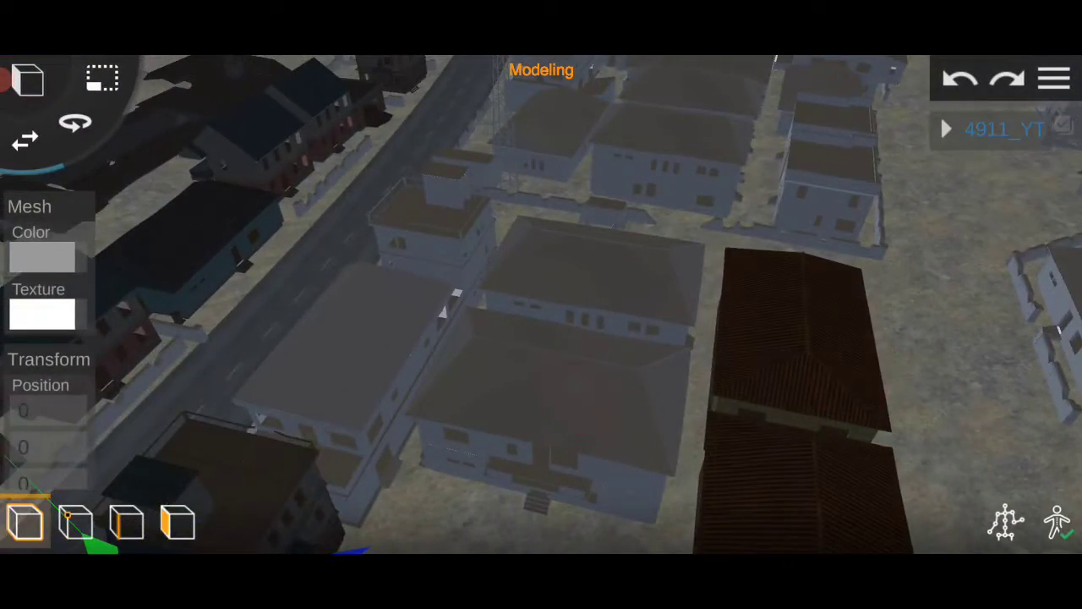
{"action": "left_click", "coordinate": [42, 314]}
{"action": "scroll", "coordinate": [896, 259], "scroll_direction": "down", "scroll_amount": 2}
{"action": "left_click", "coordinate": [258, 323]}
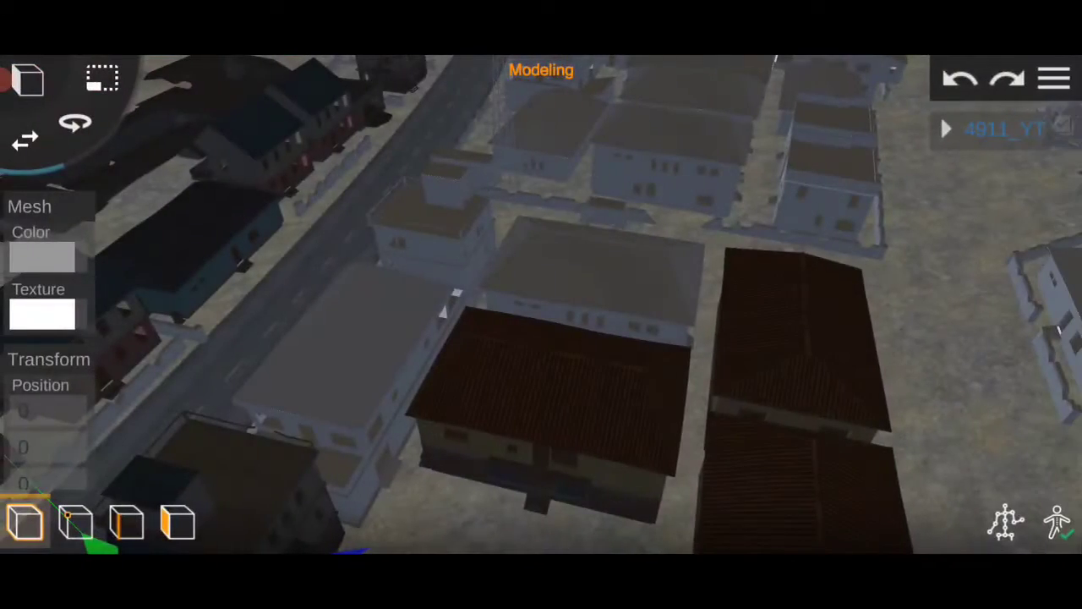
Give the left white building and the top-middle house the tiled-roof texture
{"action": "left_click", "coordinate": [42, 314]}
{"action": "scroll", "coordinate": [811, 398], "scroll_direction": "down", "scroll_amount": 3}
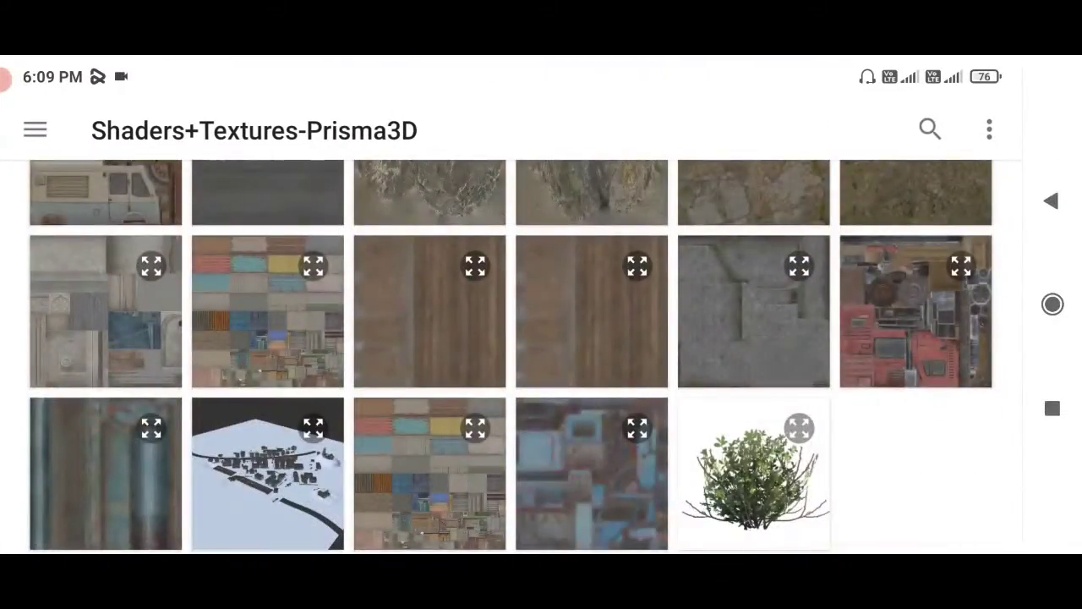
{"action": "left_click", "coordinate": [275, 330]}
{"action": "left_click", "coordinate": [43, 313]}
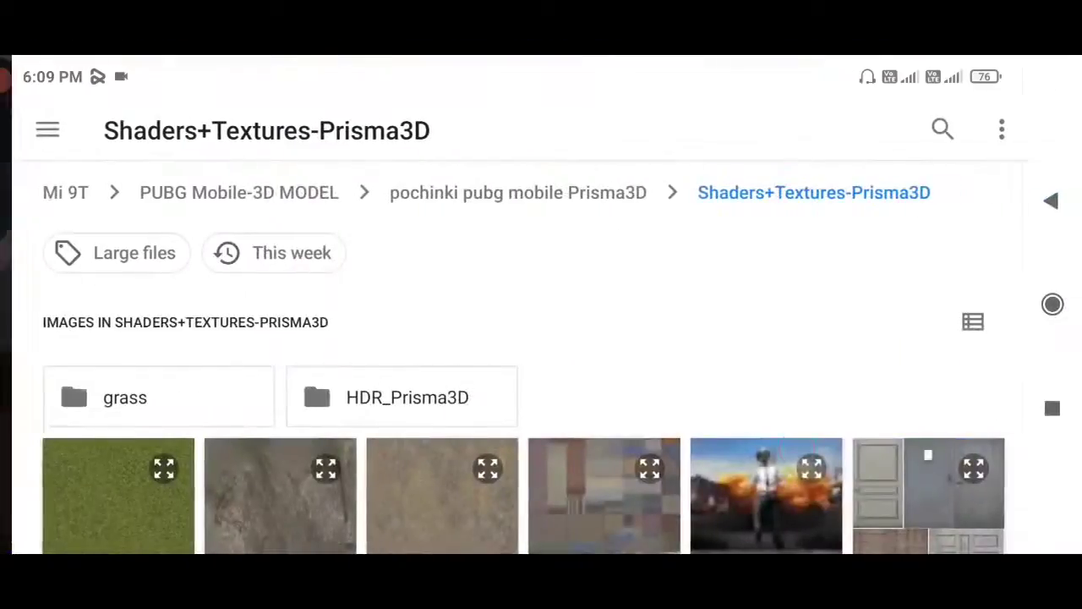
{"action": "scroll", "coordinate": [541, 339], "scroll_direction": "down", "scroll_amount": 3}
{"action": "left_click", "coordinate": [262, 338]}
{"action": "left_click_drag", "start_coordinate": [744, 339], "coordinate": [812, 339]}
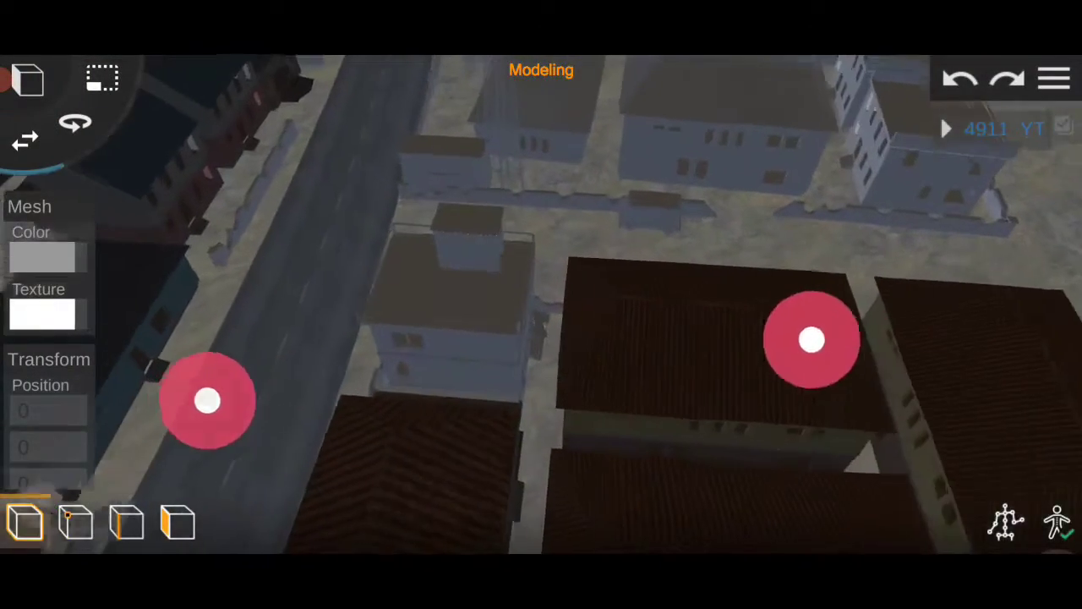
Apply gallery textures to two more buildings in the town
{"action": "left_click", "coordinate": [42, 314]}
{"action": "scroll", "coordinate": [699, 371], "scroll_direction": "down", "scroll_amount": 5}
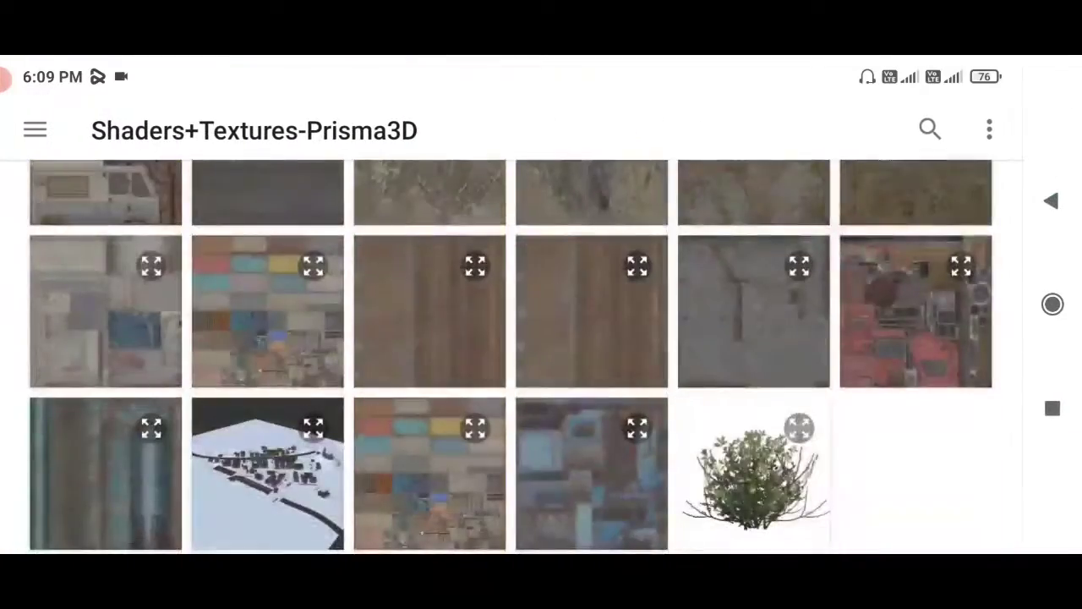
{"action": "left_click", "coordinate": [277, 320]}
{"action": "left_click_drag", "start_coordinate": [795, 276], "coordinate": [822, 410]}
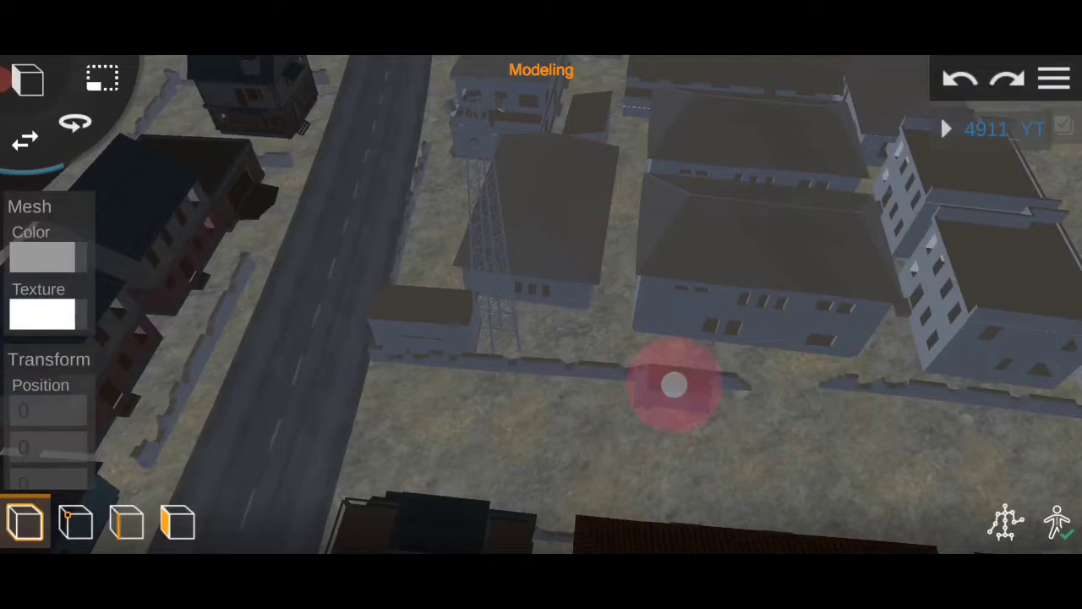
{"action": "left_click", "coordinate": [42, 314]}
{"action": "scroll", "coordinate": [874, 273], "scroll_direction": "down", "scroll_amount": 5}
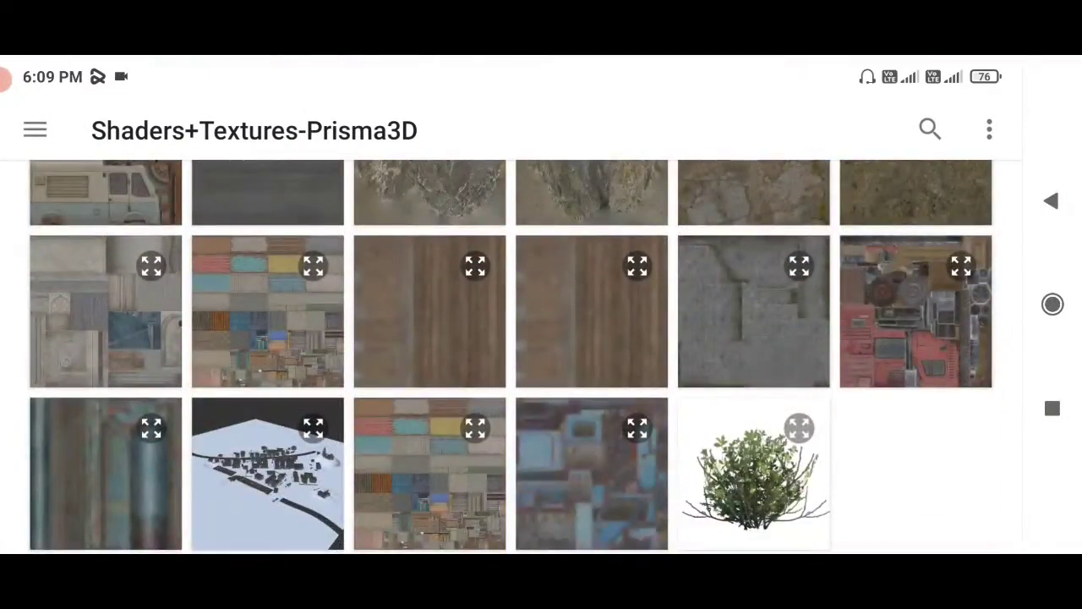
{"action": "scroll", "coordinate": [775, 367], "scroll_direction": "up", "scroll_amount": 3}
{"action": "left_click", "coordinate": [81, 423]}
Texture the next grey building from a new viewing angle
{"action": "mouse_move", "coordinate": [760, 322]}
{"action": "left_mouse_down"}
{"action": "mouse_move", "coordinate": [817, 290]}
{"action": "mouse_move", "coordinate": [795, 333]}
{"action": "left_mouse_up"}
{"action": "left_click_drag", "start_coordinate": [280, 398], "coordinate": [418, 353]}
{"action": "left_click", "coordinate": [37, 310]}
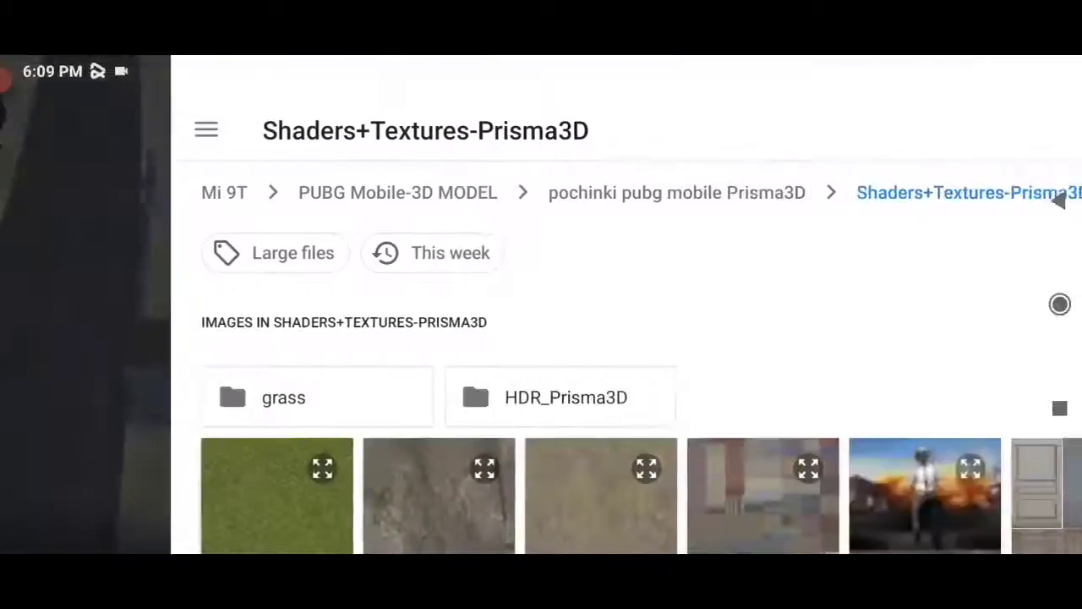
{"action": "scroll", "coordinate": [761, 338], "scroll_direction": "down", "scroll_amount": 5}
{"action": "scroll", "coordinate": [819, 337], "scroll_direction": "up", "scroll_amount": 3}
{"action": "scroll", "coordinate": [818, 338], "scroll_direction": "down", "scroll_amount": 2}
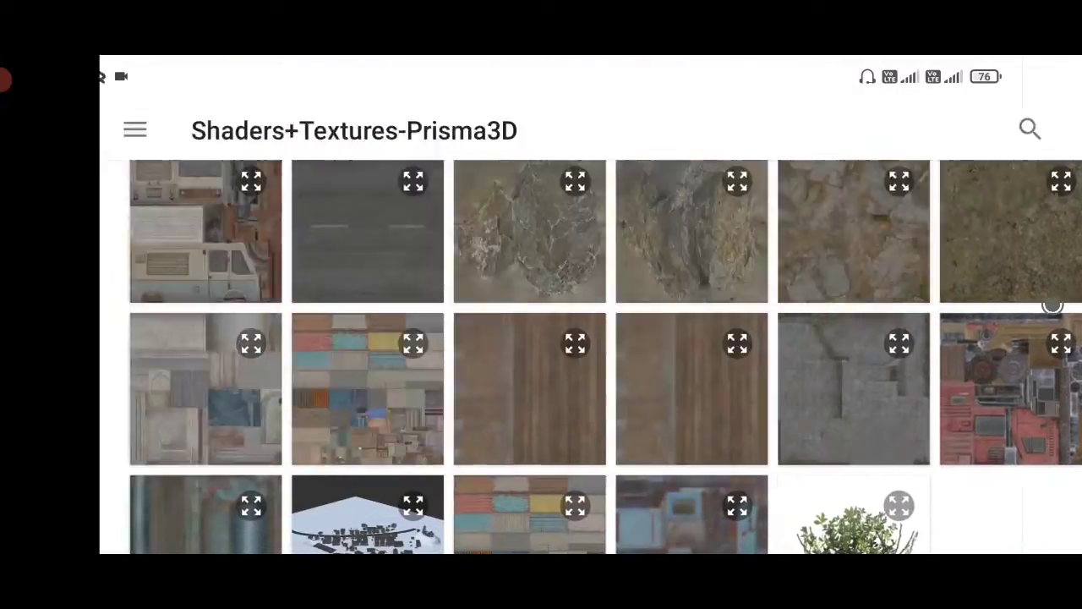
{"action": "left_click", "coordinate": [819, 354]}
{"action": "mouse_move", "coordinate": [271, 409]}
{"action": "left_mouse_down"}
{"action": "mouse_move", "coordinate": [234, 435]}
{"action": "mouse_move", "coordinate": [208, 420]}
{"action": "left_mouse_up"}
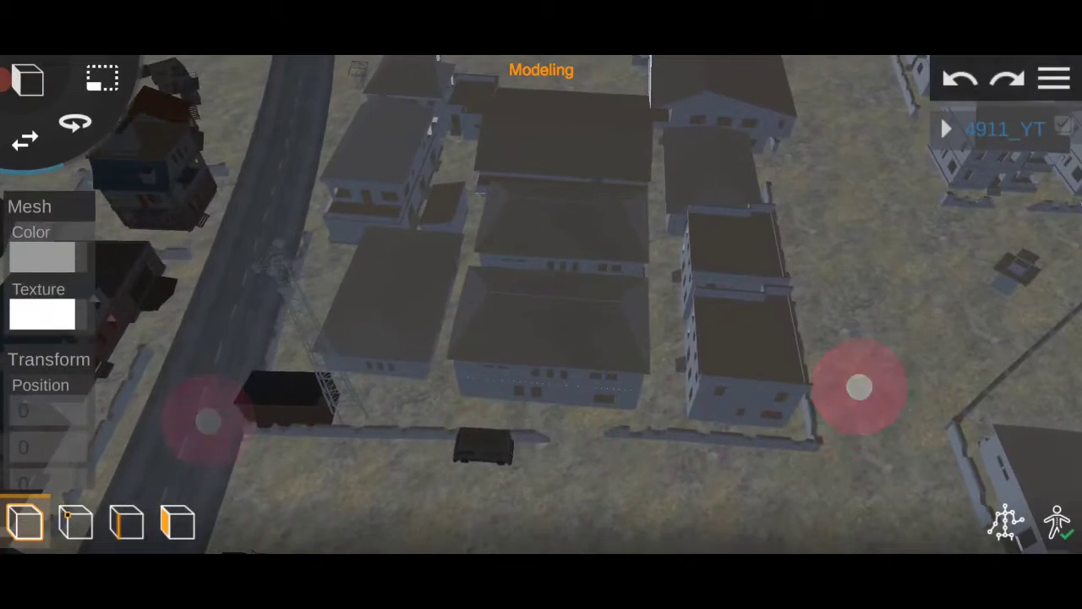
Apply a new texture to one building and a brown roof texture to another
{"action": "scroll", "coordinate": [833, 364], "scroll_direction": "down", "scroll_amount": 3}
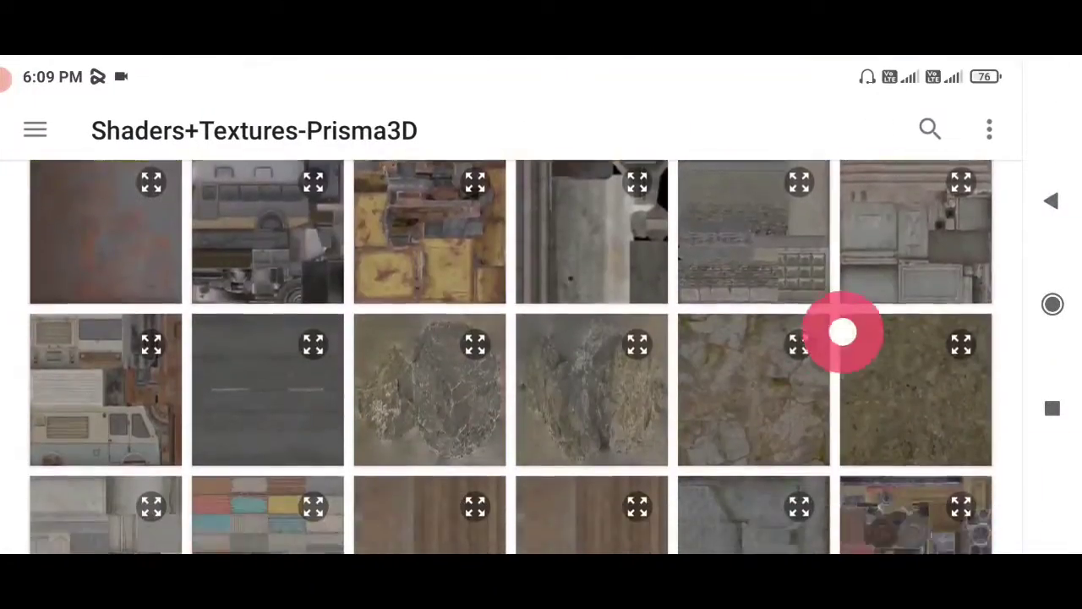
{"action": "left_click", "coordinate": [290, 333]}
{"action": "left_click", "coordinate": [43, 313]}
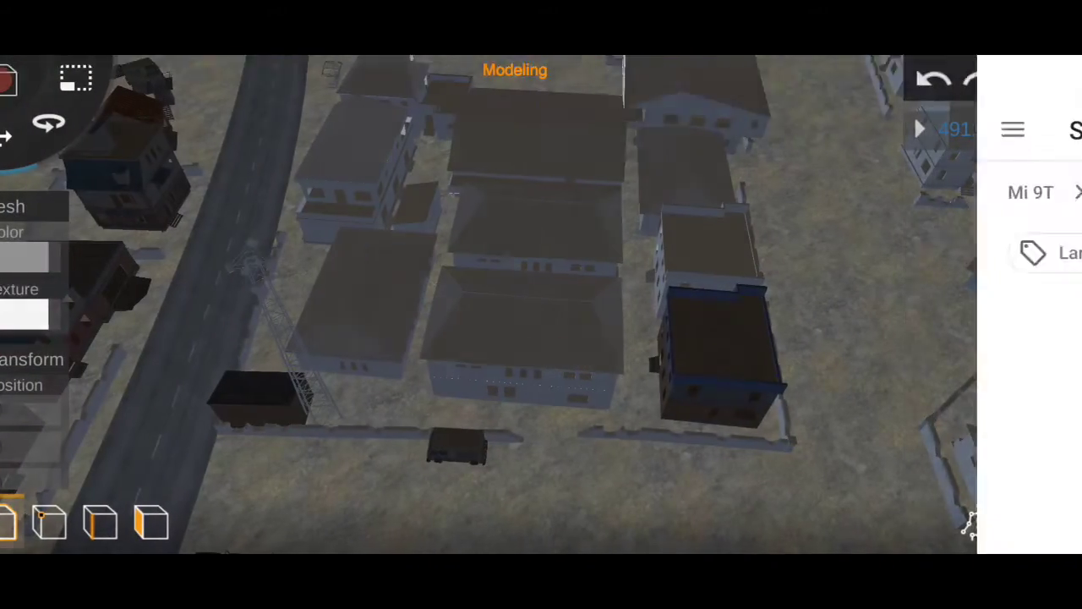
{"action": "left_click", "coordinate": [425, 310]}
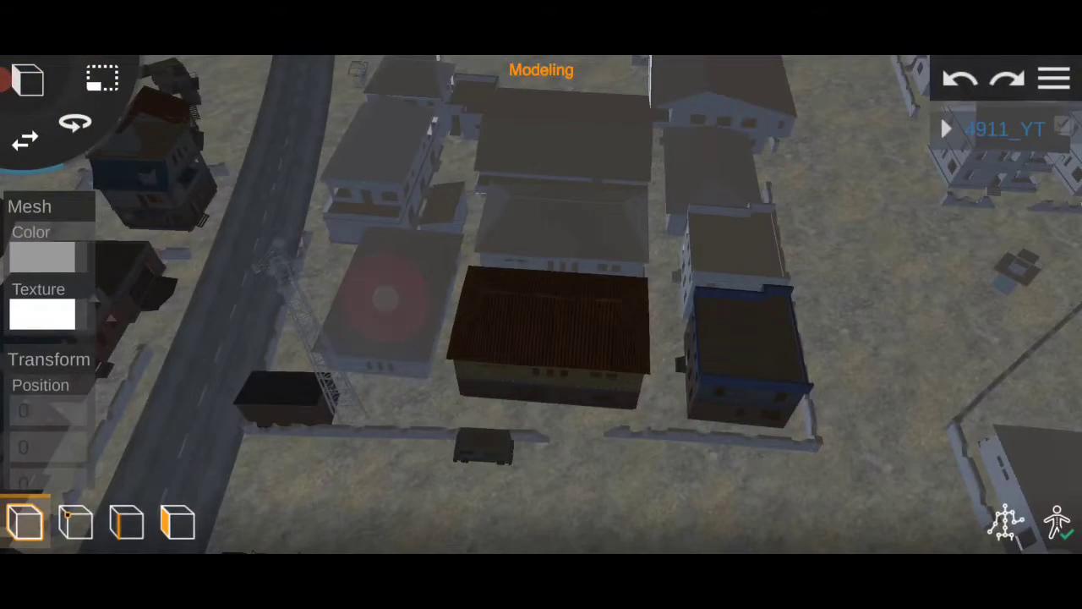
Give two more buildings dark gallery textures
{"action": "left_click", "coordinate": [42, 313]}
{"action": "scroll", "coordinate": [824, 428], "scroll_direction": "down", "scroll_amount": 3}
{"action": "left_click", "coordinate": [909, 397]}
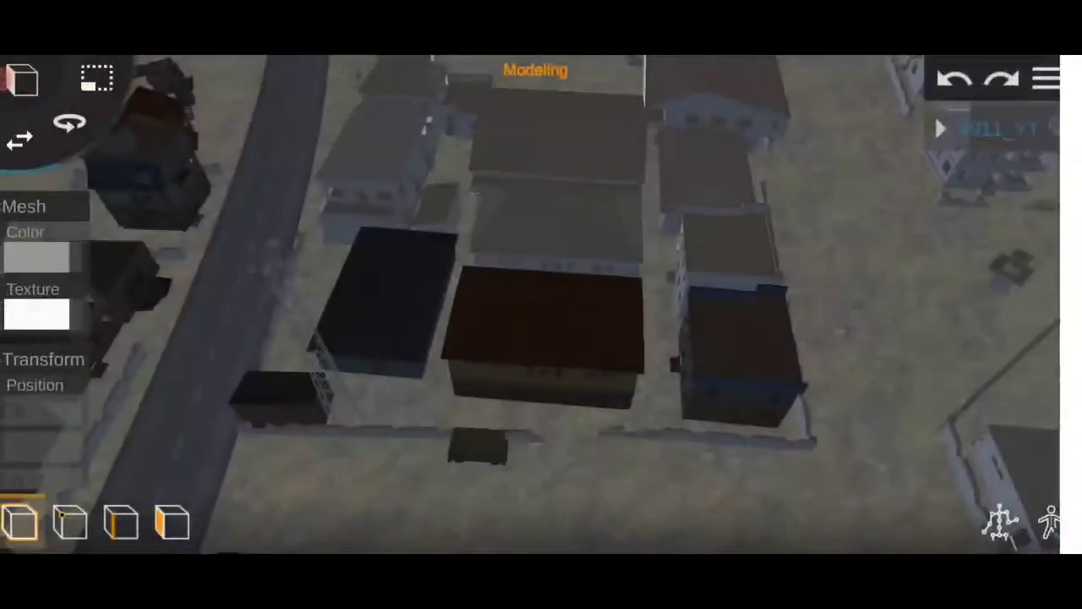
{"action": "scroll", "coordinate": [522, 386], "scroll_direction": "up", "scroll_amount": 2}
{"action": "scroll", "coordinate": [522, 387], "scroll_direction": "up", "scroll_amount": 2}
{"action": "left_click", "coordinate": [34, 314]}
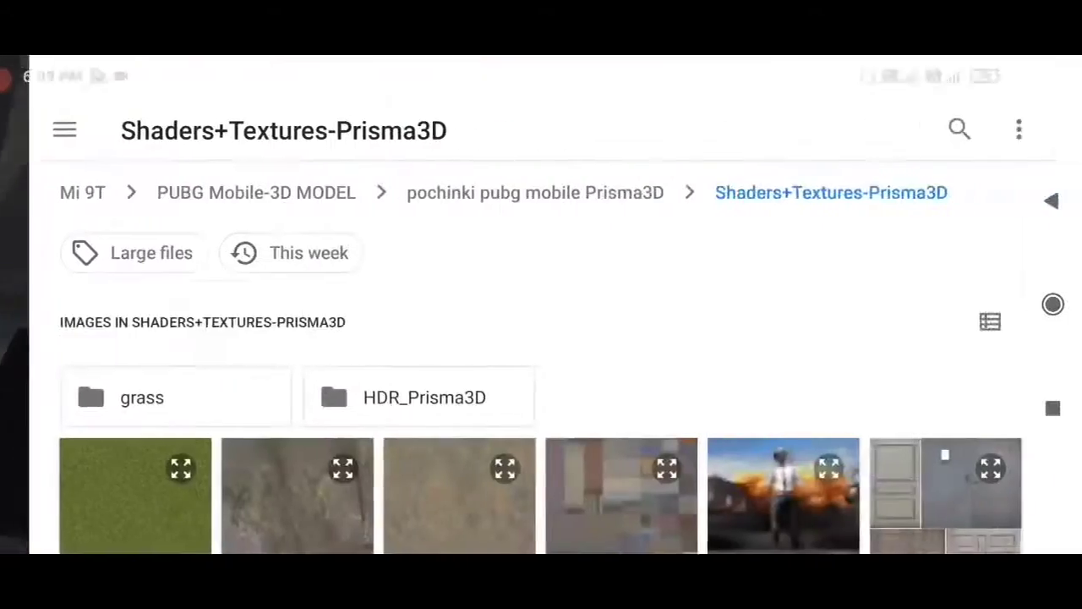
{"action": "scroll", "coordinate": [854, 338], "scroll_direction": "down", "scroll_amount": 5}
{"action": "left_click", "coordinate": [269, 318]}
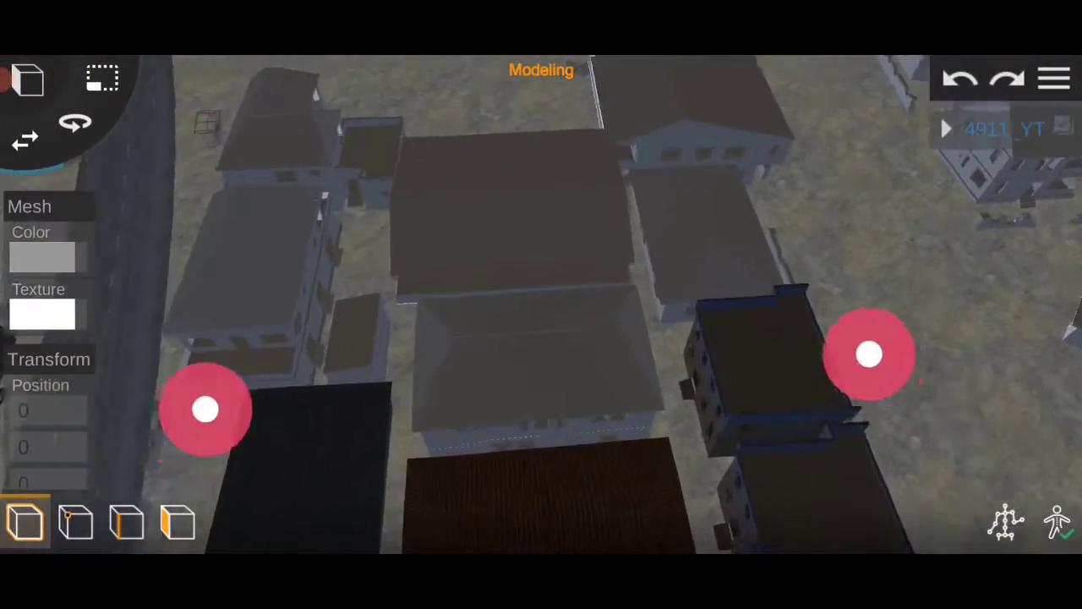
Texture the middle building's roof, the next building and the small building in dark tones
{"action": "left_click", "coordinate": [42, 314]}
{"action": "scroll", "coordinate": [829, 305], "scroll_direction": "down", "scroll_amount": 5}
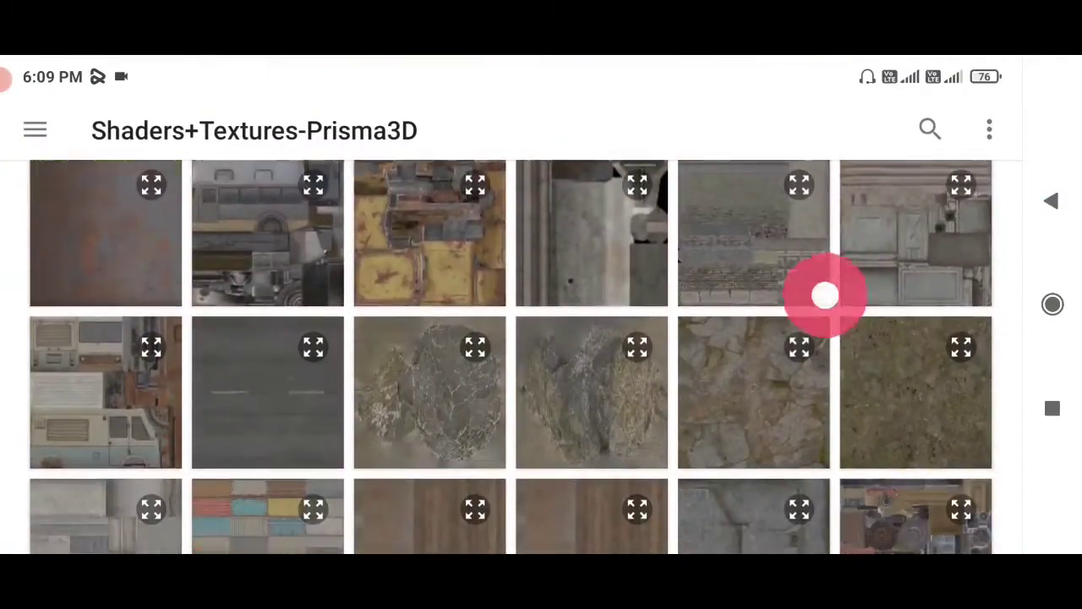
{"action": "left_click", "coordinate": [797, 536]}
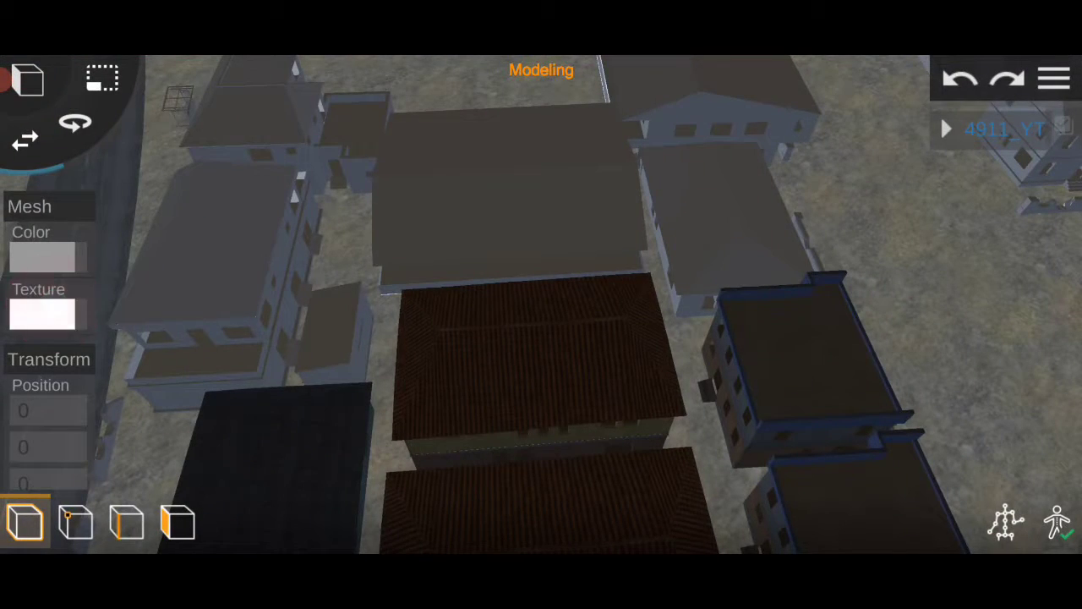
{"action": "left_click", "coordinate": [43, 313]}
{"action": "scroll", "coordinate": [809, 403], "scroll_direction": "down", "scroll_amount": 5}
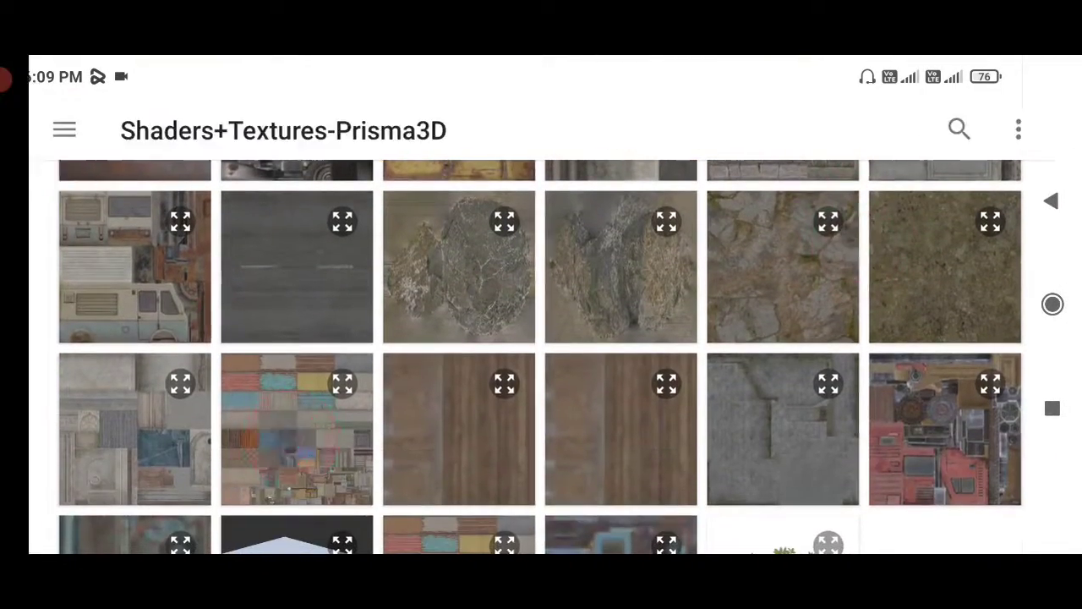
{"action": "left_click", "coordinate": [181, 415]}
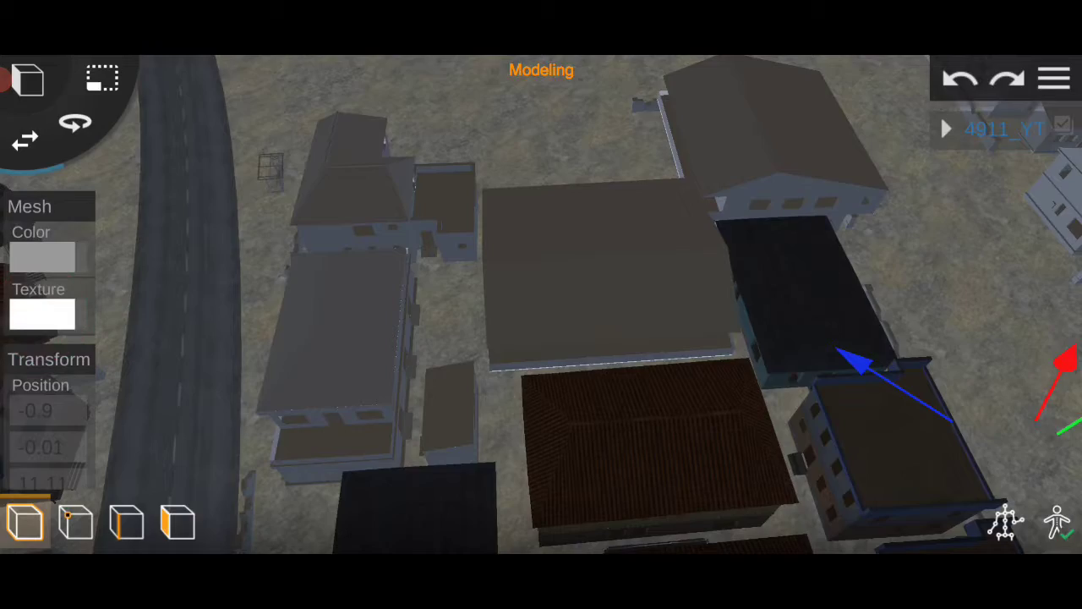
{"action": "left_click", "coordinate": [42, 314]}
{"action": "scroll", "coordinate": [829, 297], "scroll_direction": "down", "scroll_amount": 5}
{"action": "left_click", "coordinate": [254, 459]}
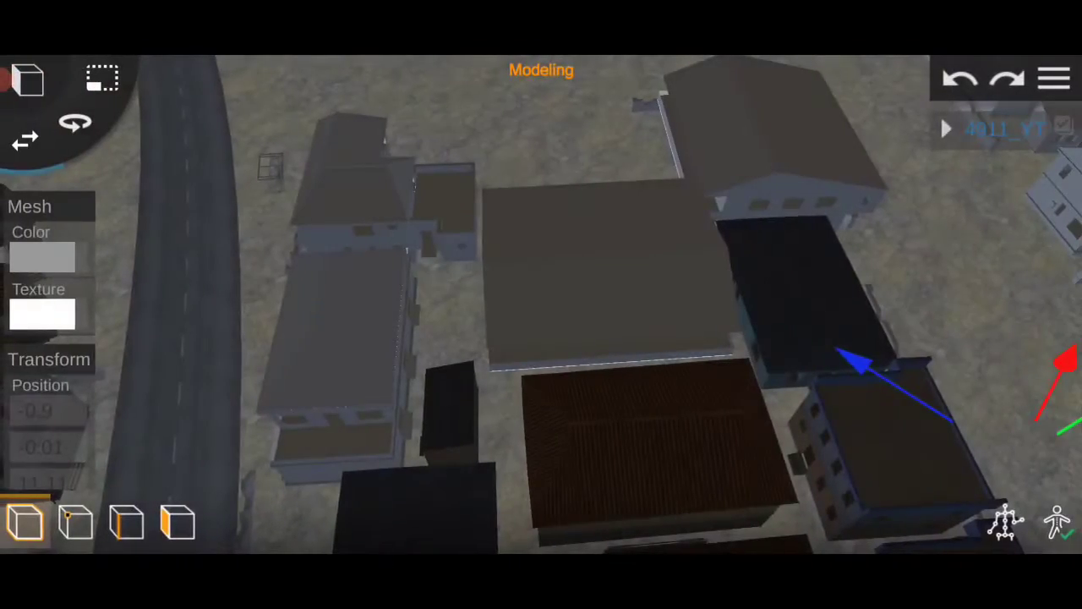
Apply a brown texture to the left building and a dark brown roof to the central one
{"action": "left_click", "coordinate": [42, 314]}
{"action": "scroll", "coordinate": [828, 310], "scroll_direction": "down", "scroll_amount": 5}
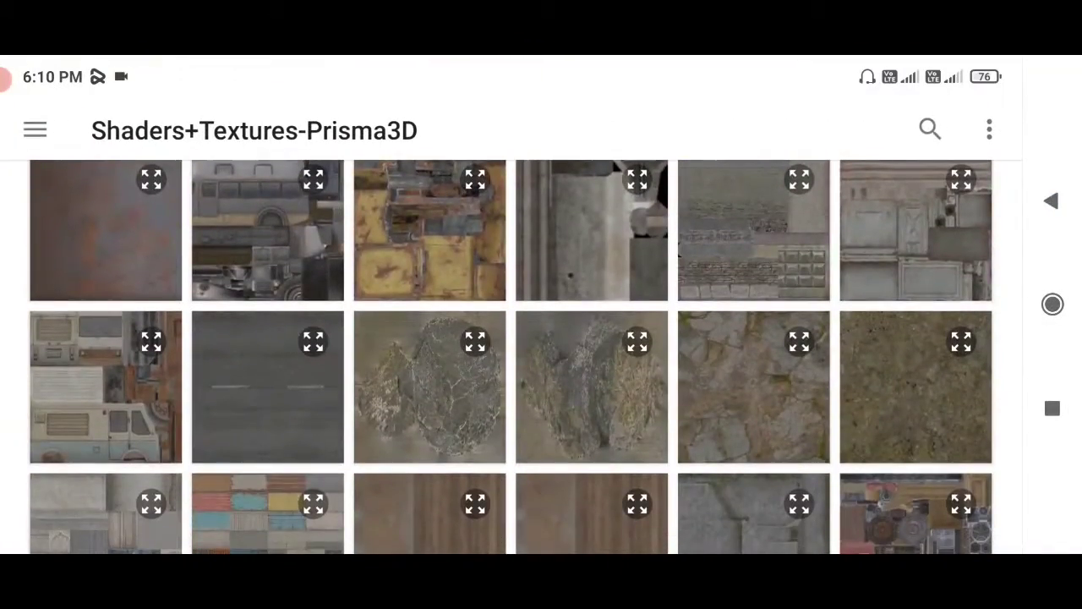
{"action": "left_click", "coordinate": [642, 288]}
{"action": "left_click", "coordinate": [45, 304]}
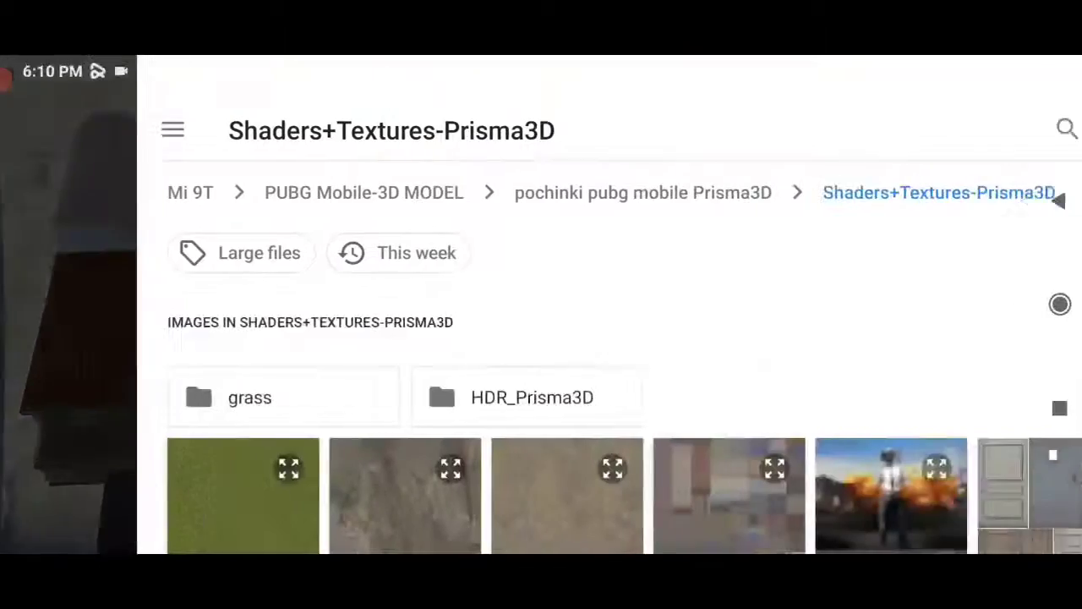
{"action": "scroll", "coordinate": [797, 382], "scroll_direction": "down", "scroll_amount": 5}
{"action": "left_click", "coordinate": [252, 431]}
{"action": "middle_click_drag", "start_coordinate": [523, 296], "coordinate": [523, 446]}
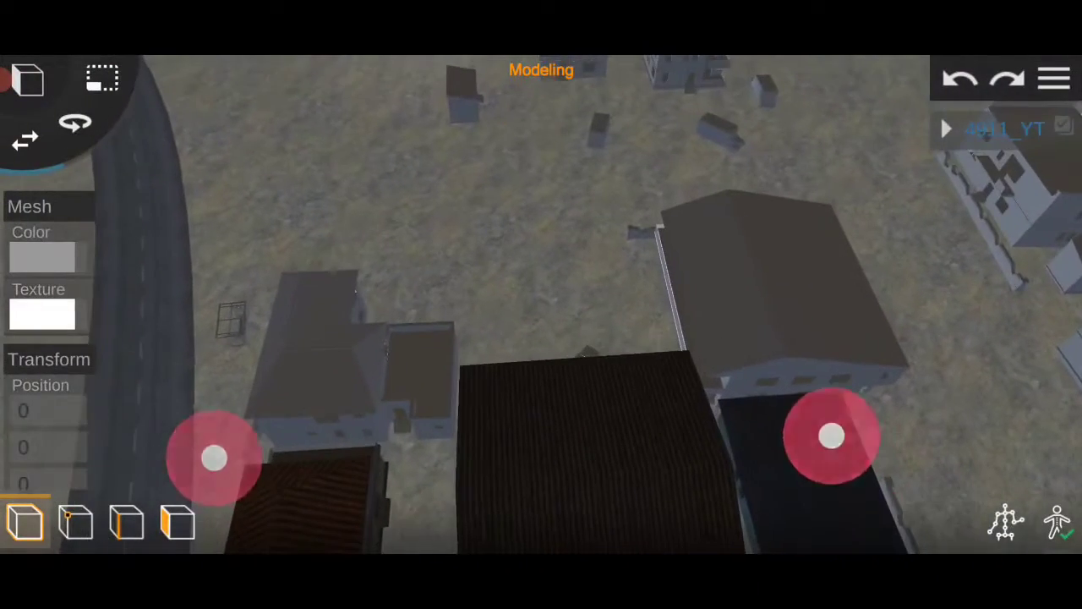
Give the right building and the left building dark roof textures
{"action": "left_click", "coordinate": [43, 314]}
{"action": "scroll", "coordinate": [829, 364], "scroll_direction": "down", "scroll_amount": 5}
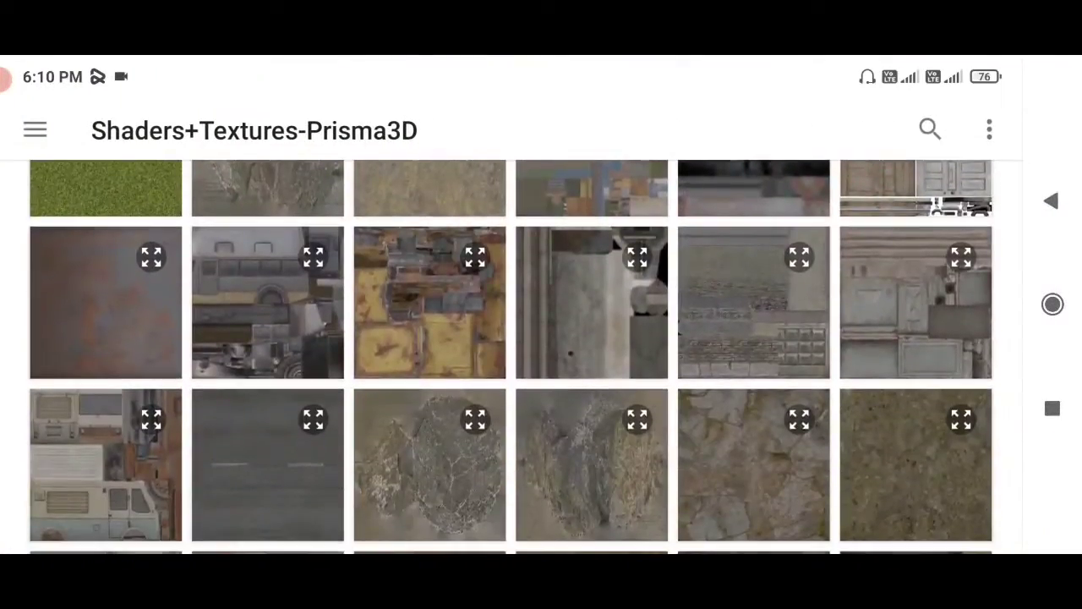
{"action": "left_click", "coordinate": [274, 506]}
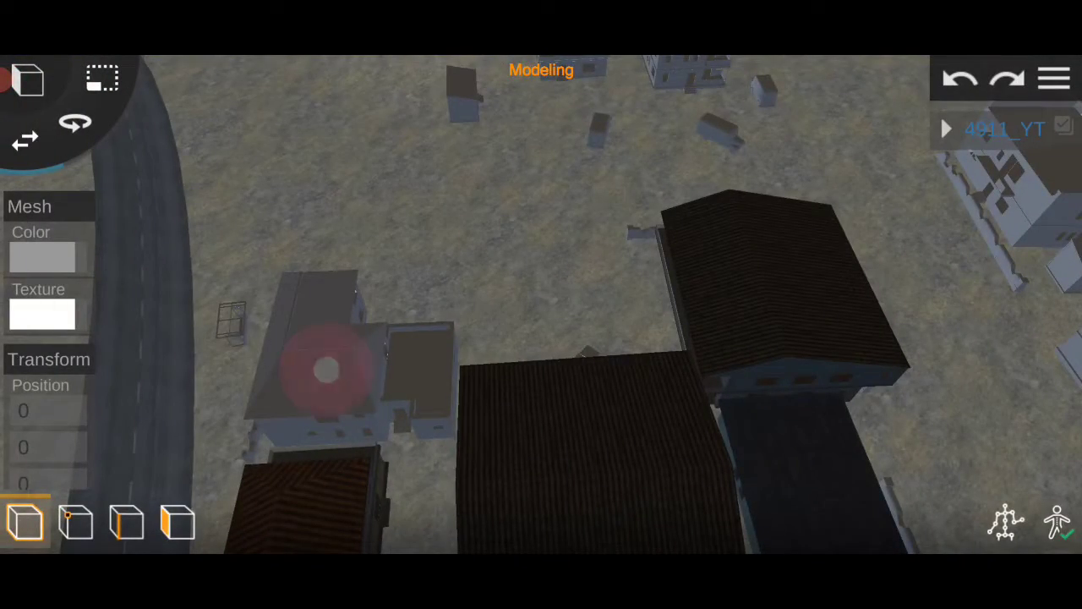
{"action": "left_click", "coordinate": [43, 309]}
{"action": "scroll", "coordinate": [840, 282], "scroll_direction": "down", "scroll_amount": 5}
{"action": "scroll", "coordinate": [840, 282], "scroll_direction": "down", "scroll_amount": 2}
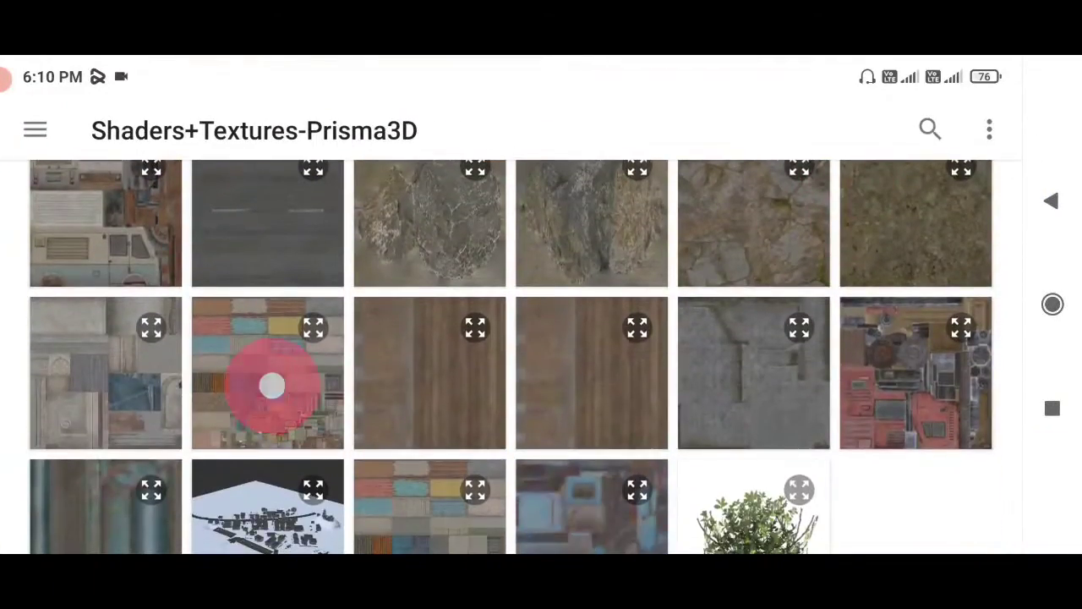
{"action": "left_click", "coordinate": [270, 381]}
Fly into the courtyard and give the small figure a dark brown texture
{"action": "mouse_move", "coordinate": [772, 379]}
{"action": "left_mouse_down"}
{"action": "mouse_move", "coordinate": [938, 353]}
{"action": "mouse_move", "coordinate": [918, 310]}
{"action": "mouse_move", "coordinate": [901, 338]}
{"action": "left_mouse_up"}
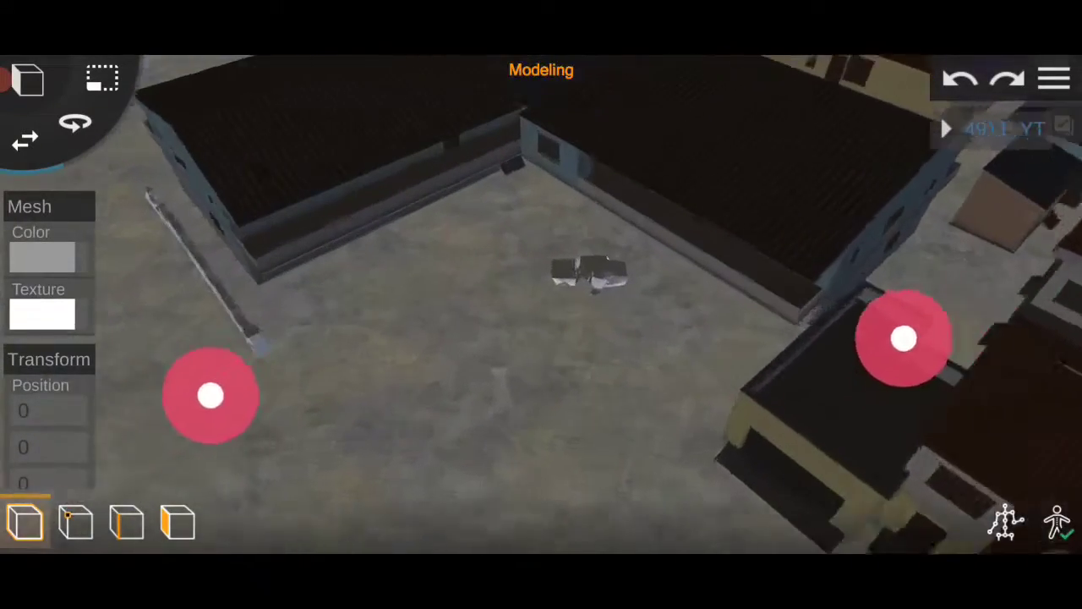
{"action": "left_click", "coordinate": [42, 314]}
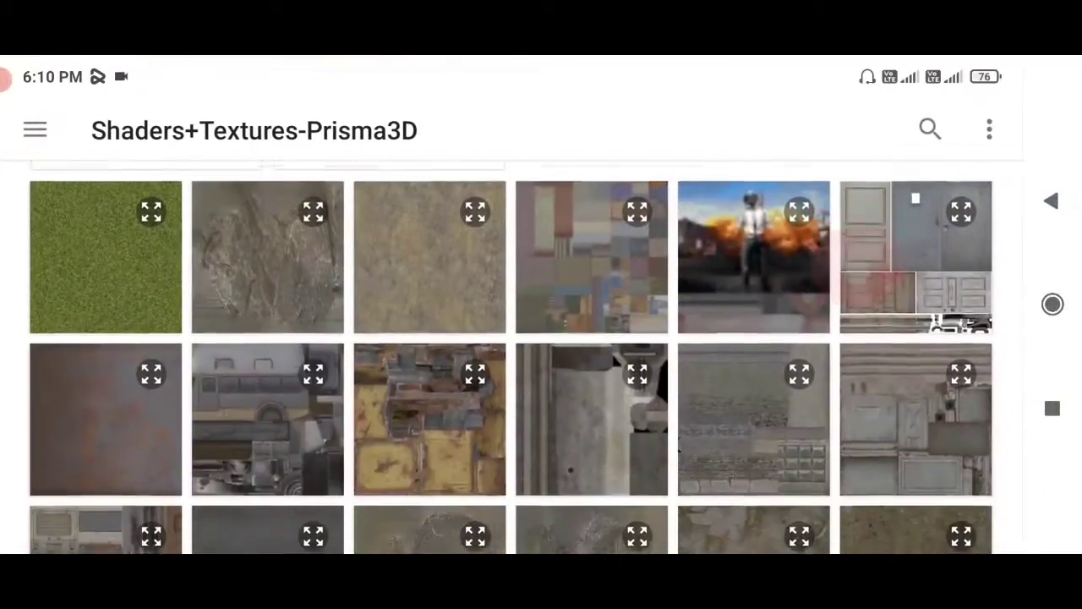
{"action": "left_click", "coordinate": [270, 398]}
Apply a dark brown texture to the outlying small box
{"action": "mouse_move", "coordinate": [241, 413]}
{"action": "left_mouse_down"}
{"action": "mouse_move", "coordinate": [203, 439]}
{"action": "mouse_move", "coordinate": [217, 466]}
{"action": "left_mouse_up"}
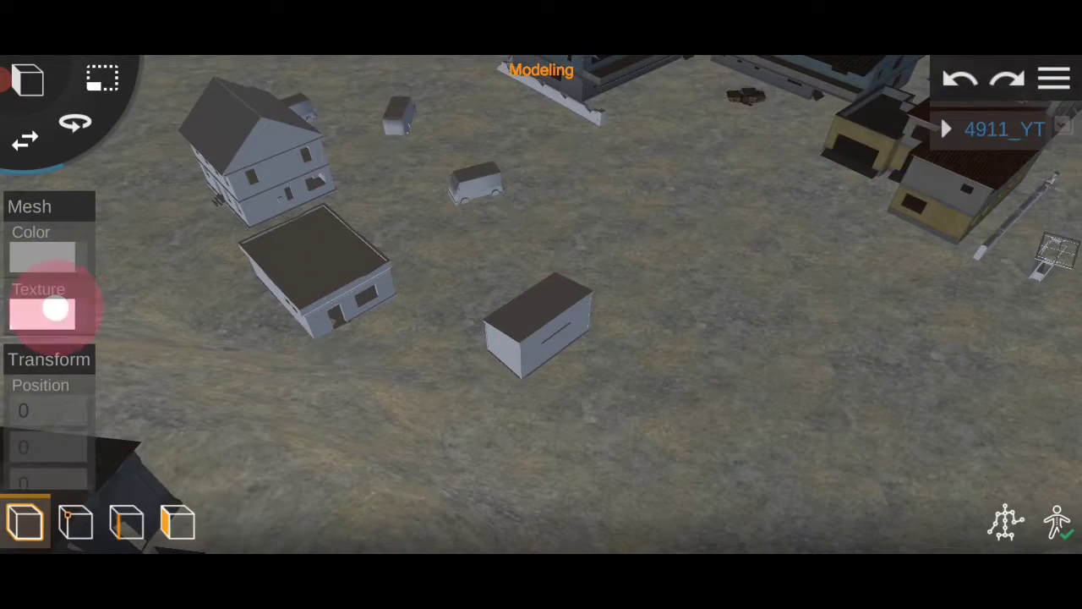
{"action": "left_click", "coordinate": [55, 309]}
{"action": "scroll", "coordinate": [541, 338], "scroll_direction": "down", "scroll_amount": 5}
{"action": "scroll", "coordinate": [541, 338], "scroll_direction": "down", "scroll_amount": 2}
{"action": "left_click", "coordinate": [425, 519]}
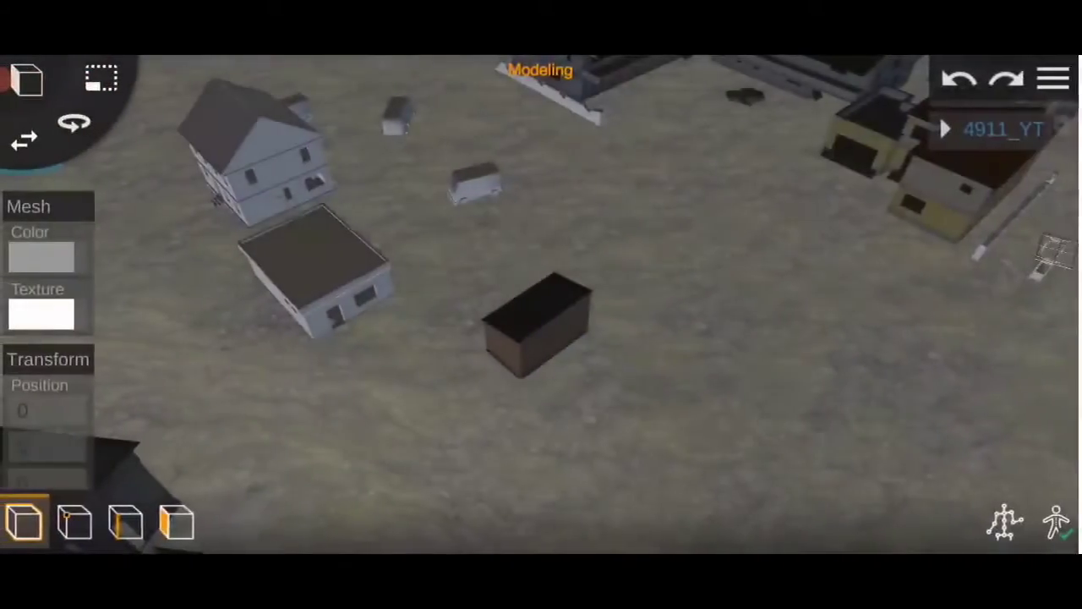
{"action": "left_click_drag", "start_coordinate": [681, 222], "coordinate": [850, 368]}
Give the van and the lower box dark textures
{"action": "left_click", "coordinate": [42, 313]}
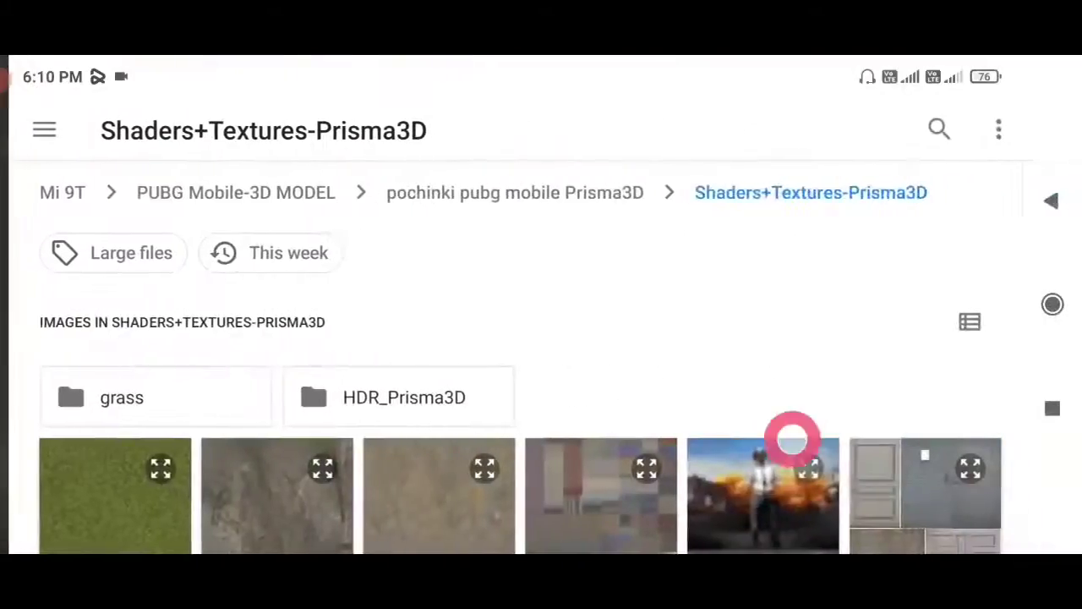
{"action": "scroll", "coordinate": [790, 434], "scroll_direction": "down", "scroll_amount": 5}
{"action": "left_click", "coordinate": [270, 350]}
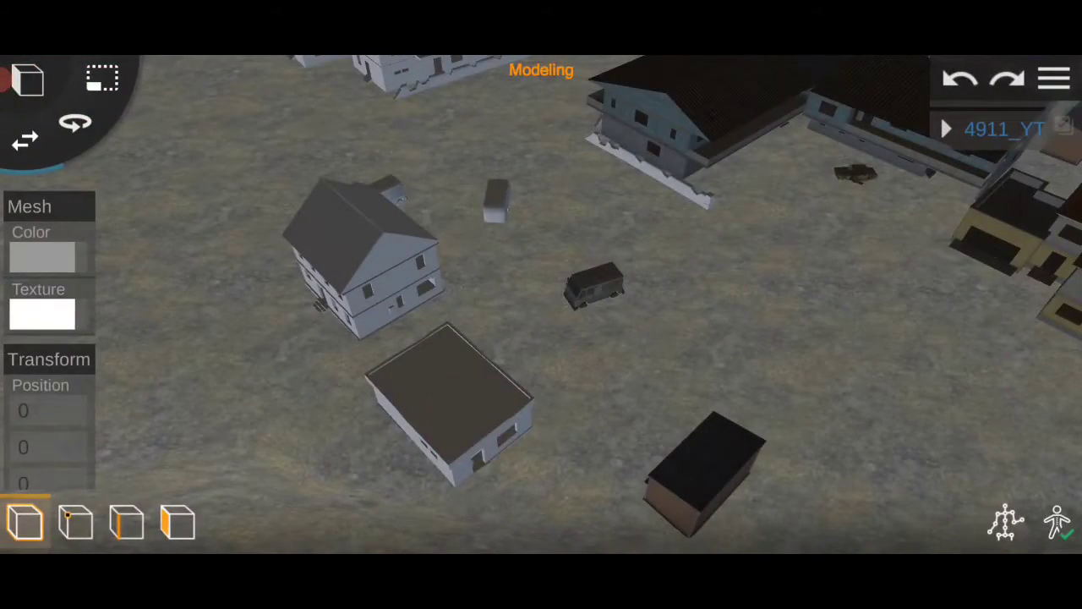
{"action": "left_click", "coordinate": [42, 313]}
{"action": "scroll", "coordinate": [742, 322], "scroll_direction": "down", "scroll_amount": 3}
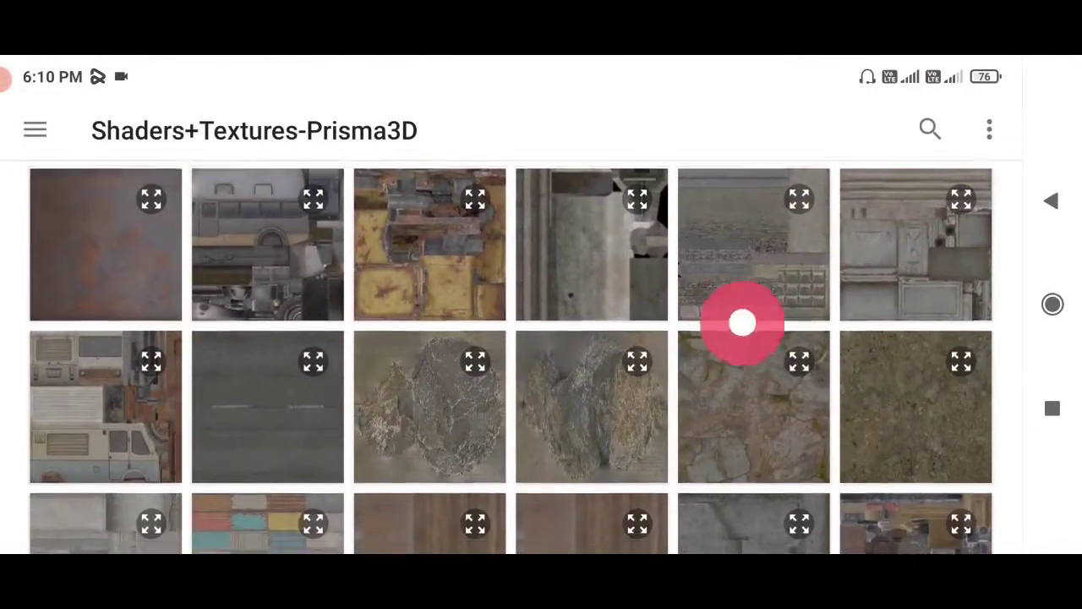
{"action": "left_click", "coordinate": [742, 322]}
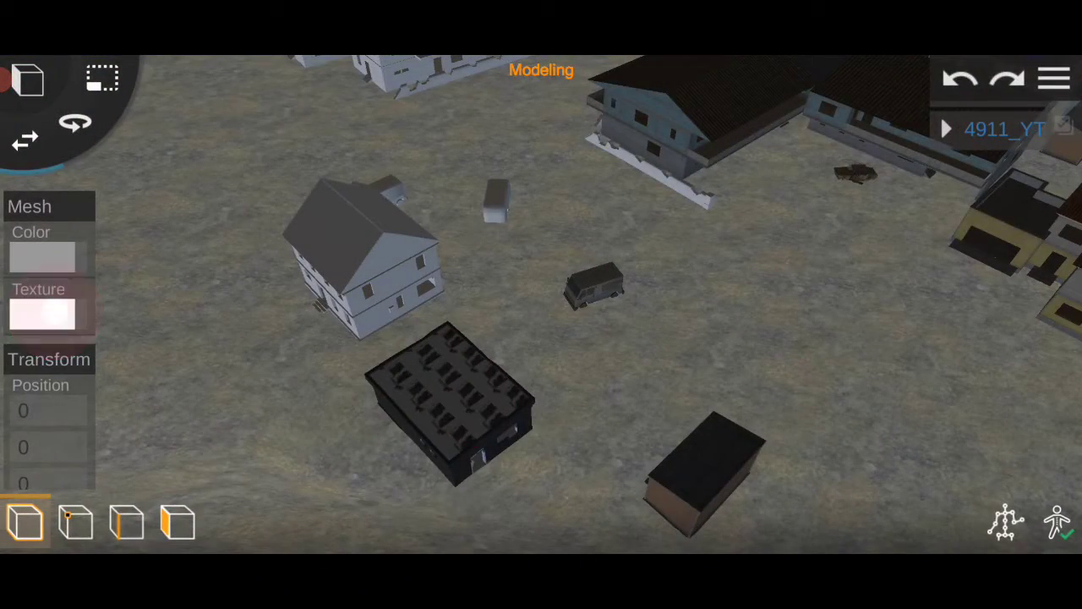
Apply a dark brown roof to the centre building and a dark texture to the centre box
{"action": "left_click", "coordinate": [42, 312]}
{"action": "scroll", "coordinate": [778, 431], "scroll_direction": "down", "scroll_amount": 5}
{"action": "left_click", "coordinate": [273, 312]}
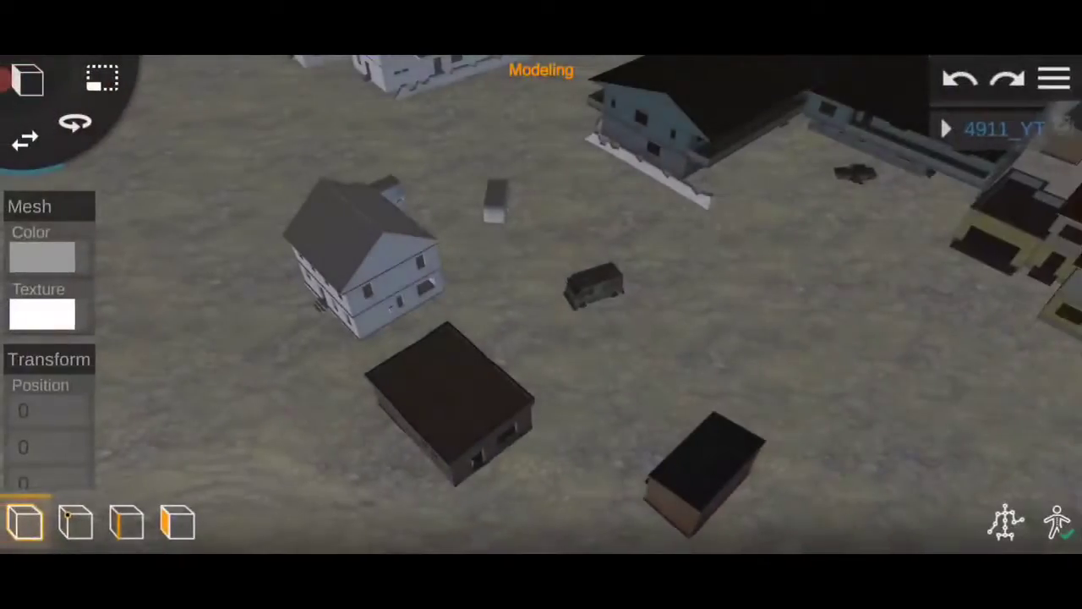
{"action": "left_click_drag", "start_coordinate": [744, 245], "coordinate": [871, 365]}
{"action": "left_click", "coordinate": [42, 313]}
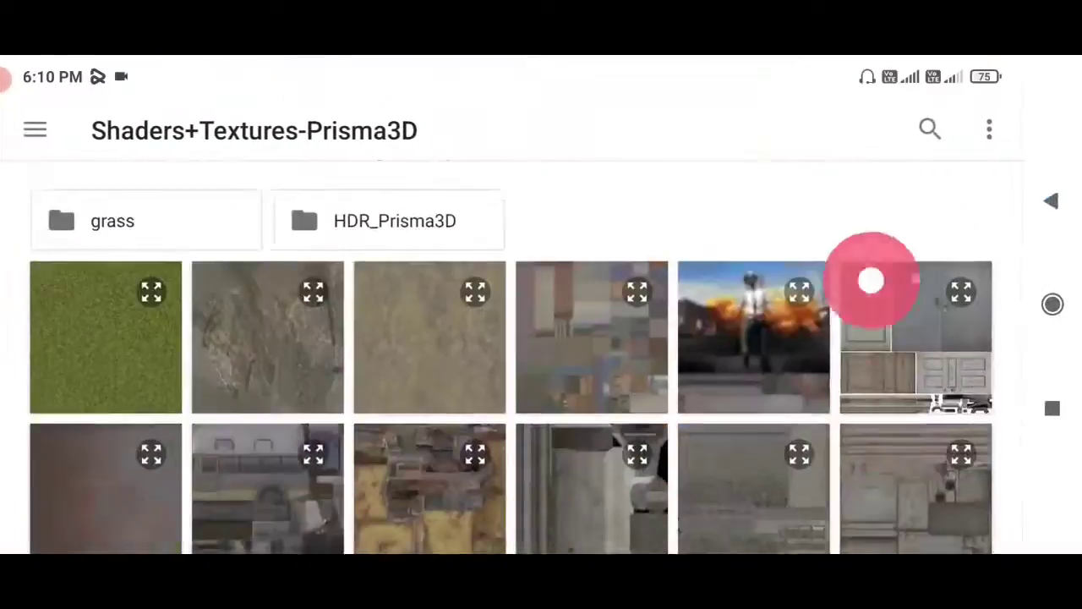
{"action": "scroll", "coordinate": [870, 278], "scroll_direction": "down", "scroll_amount": 5}
{"action": "left_click", "coordinate": [790, 380]}
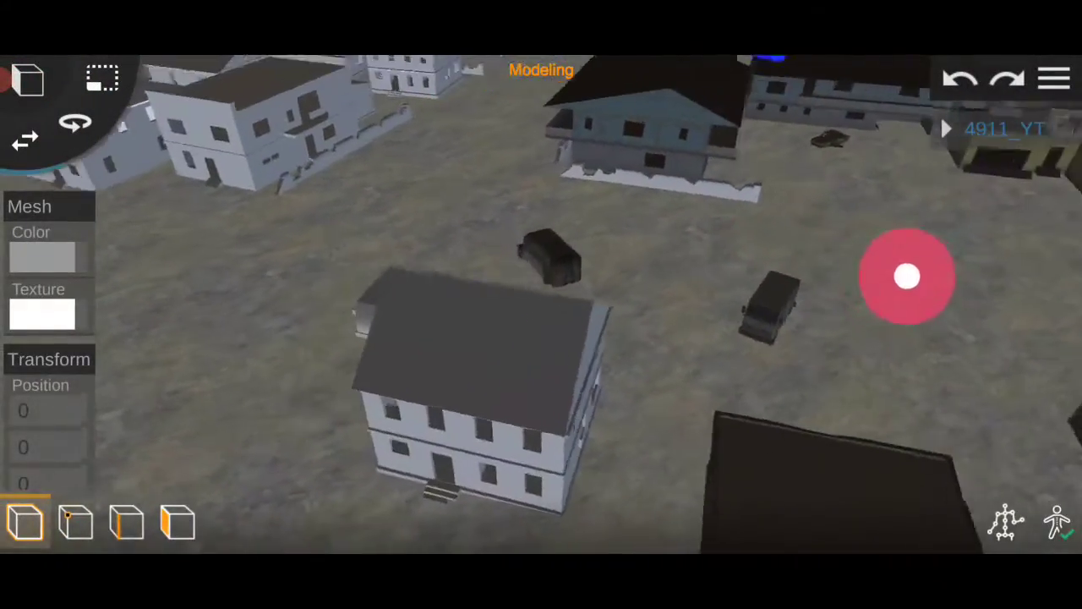
{"action": "mouse_move", "coordinate": [908, 273]}
{"action": "left_mouse_down"}
{"action": "mouse_move", "coordinate": [957, 302]}
{"action": "mouse_move", "coordinate": [882, 273]}
{"action": "mouse_move", "coordinate": [911, 254]}
{"action": "left_mouse_up"}
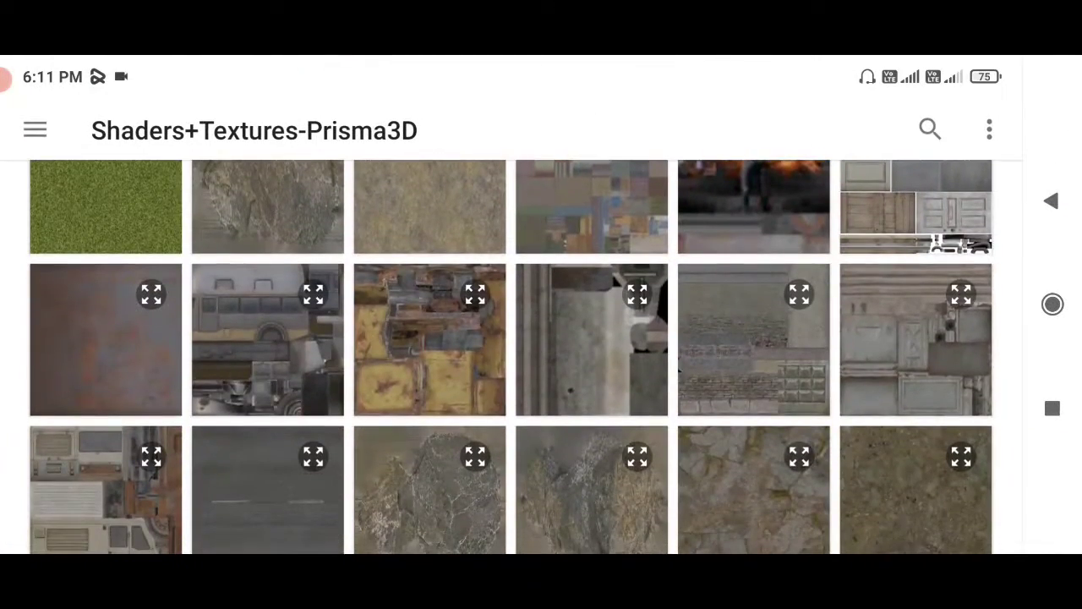
{"action": "scroll", "coordinate": [561, 367], "scroll_direction": "up", "scroll_amount": 3}
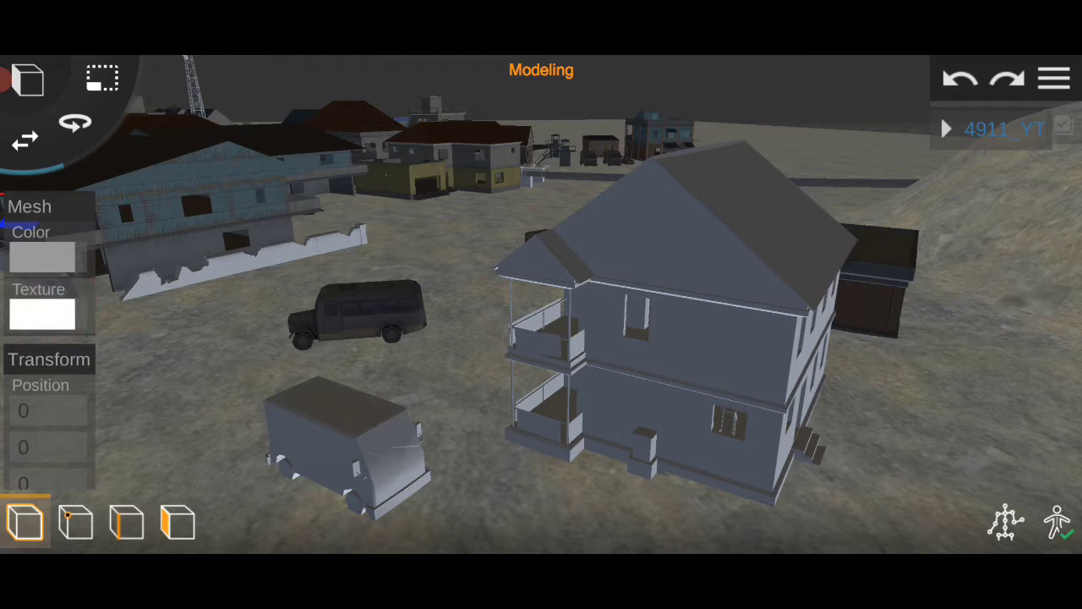
Give the two-storey house a dark red texture from the gallery
{"action": "left_click", "coordinate": [52, 314]}
{"action": "scroll", "coordinate": [850, 285], "scroll_direction": "down", "scroll_amount": 5}
{"action": "left_click", "coordinate": [273, 459]}
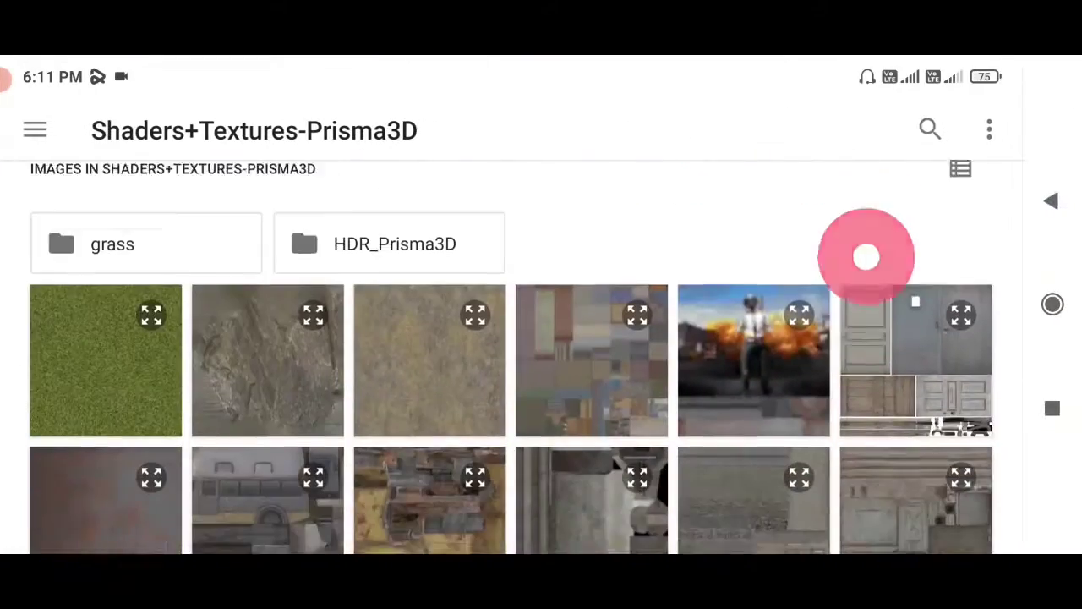
Zoom out to see the whole town laid out together
{"action": "scroll", "coordinate": [527, 425], "scroll_direction": "down", "scroll_amount": 5}
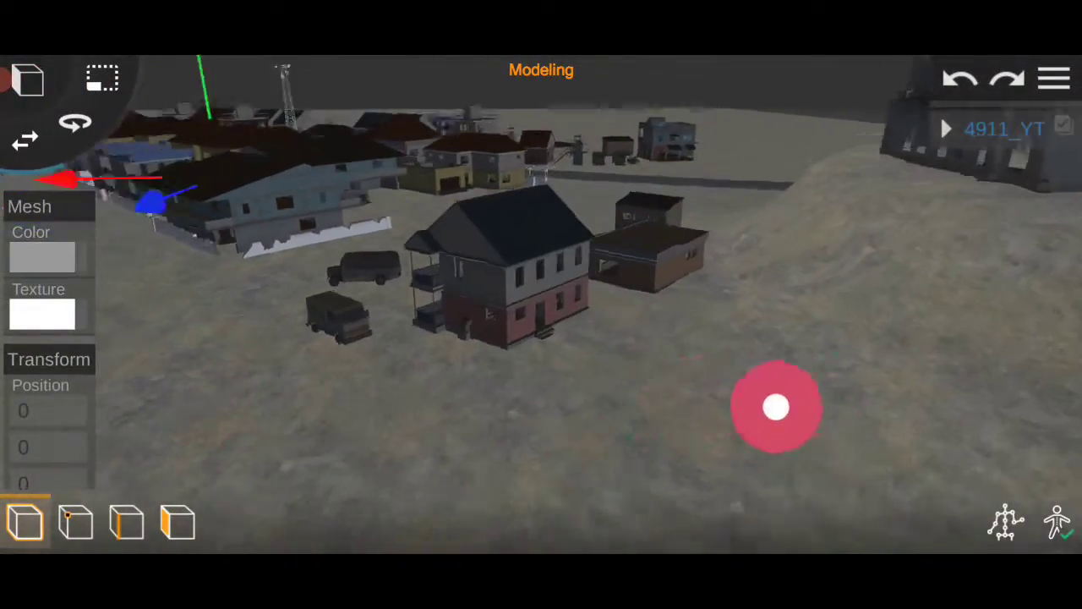
{"action": "scroll", "coordinate": [524, 406], "scroll_direction": "down", "scroll_amount": 3}
{"action": "scroll", "coordinate": [472, 383], "scroll_direction": "up", "scroll_amount": 5}
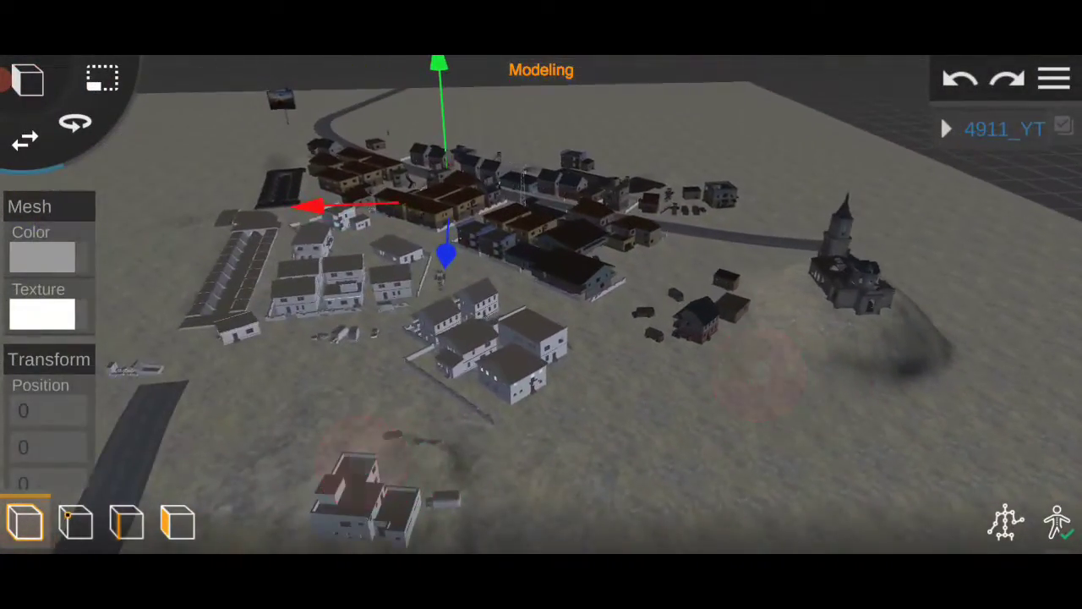
{"action": "scroll", "coordinate": [507, 380], "scroll_direction": "up", "scroll_amount": 5}
Turn toward the white house and apply a gallery texture to it
{"action": "scroll", "coordinate": [506, 379], "scroll_direction": "up", "scroll_amount": 3}
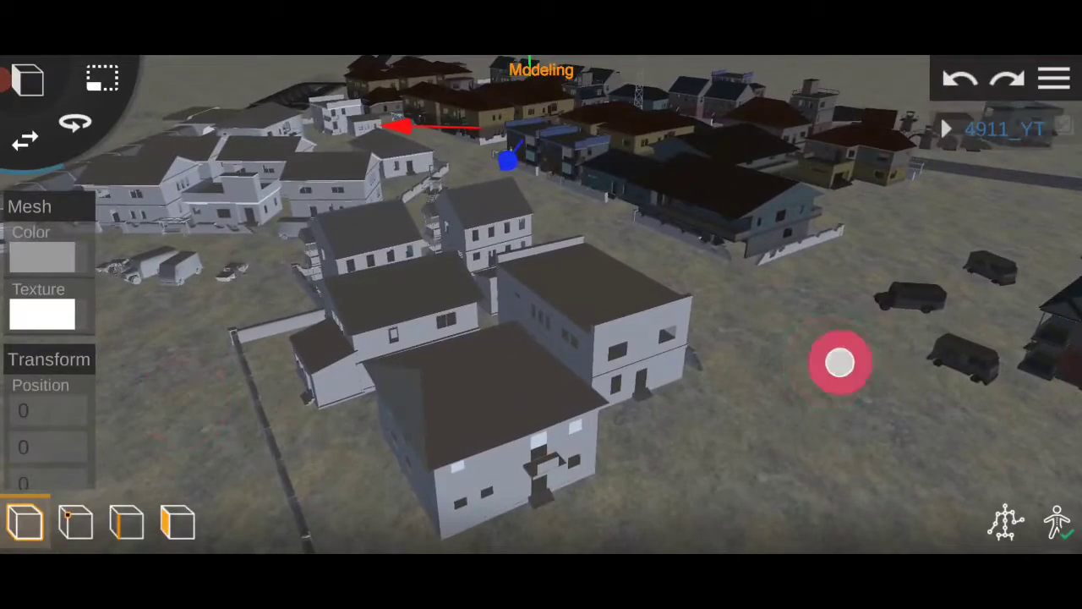
{"action": "scroll", "coordinate": [504, 387], "scroll_direction": "up", "scroll_amount": 5}
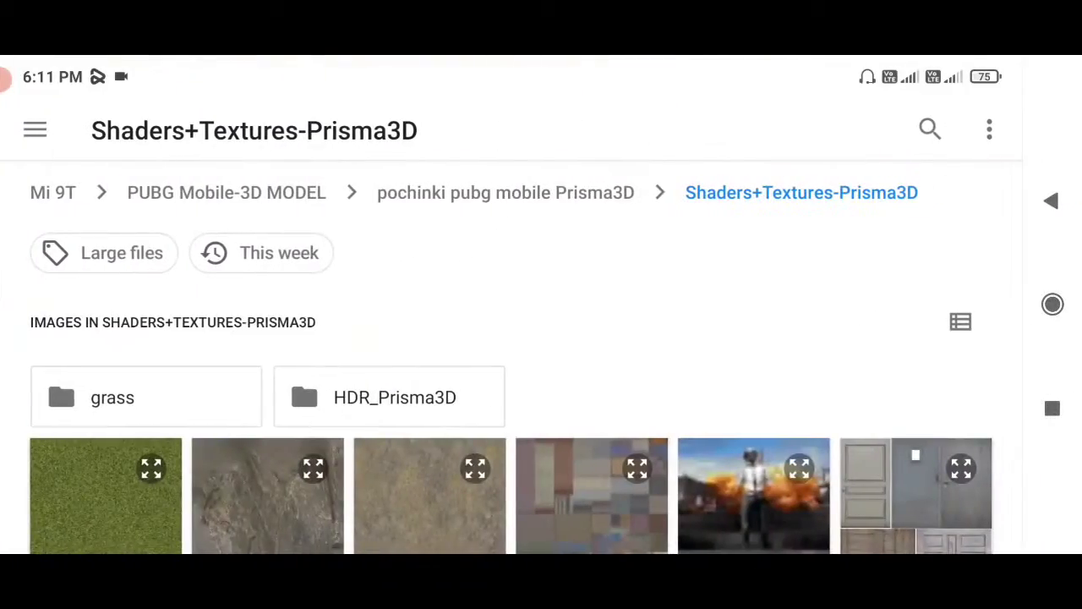
{"action": "scroll", "coordinate": [541, 339], "scroll_direction": "down", "scroll_amount": 3}
{"action": "scroll", "coordinate": [632, 211], "scroll_direction": "down", "scroll_amount": 3}
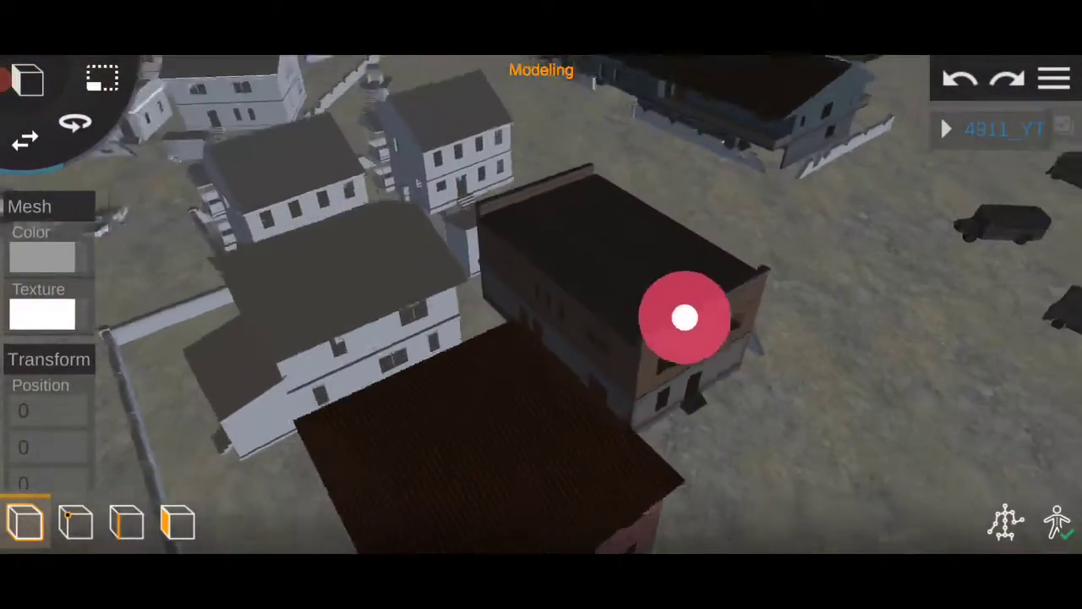
{"action": "left_click_drag", "start_coordinate": [685, 317], "coordinate": [333, 304]}
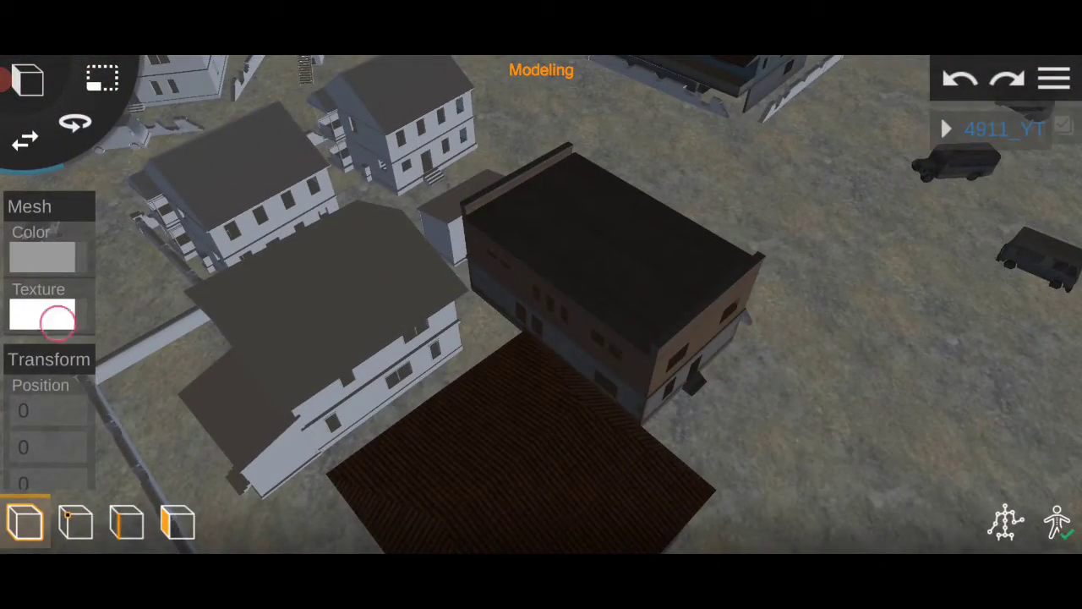
{"action": "left_click", "coordinate": [42, 319]}
{"action": "scroll", "coordinate": [541, 355], "scroll_direction": "down", "scroll_amount": 2}
{"action": "left_click", "coordinate": [261, 474]}
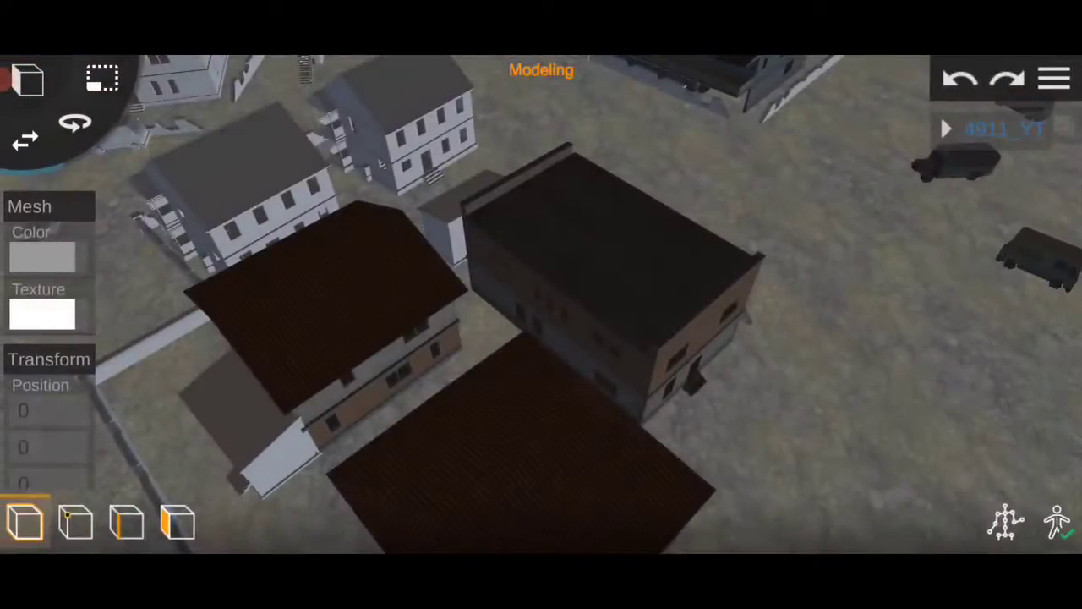
Give the next house a dark roof texture
{"action": "left_click", "coordinate": [50, 318]}
{"action": "scroll", "coordinate": [541, 355], "scroll_direction": "down", "scroll_amount": 3}
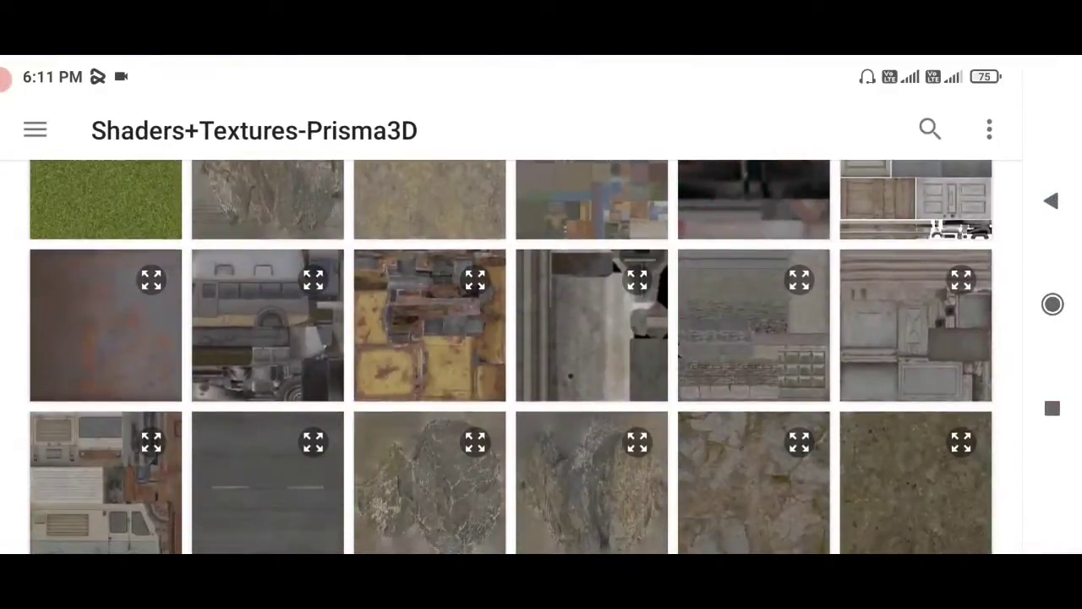
{"action": "scroll", "coordinate": [541, 355], "scroll_direction": "down", "scroll_amount": 1}
{"action": "left_click", "coordinate": [283, 435]}
Move to the next group of houses and give the small shed a dark wood texture
{"action": "left_click_drag", "start_coordinate": [547, 193], "coordinate": [638, 292]}
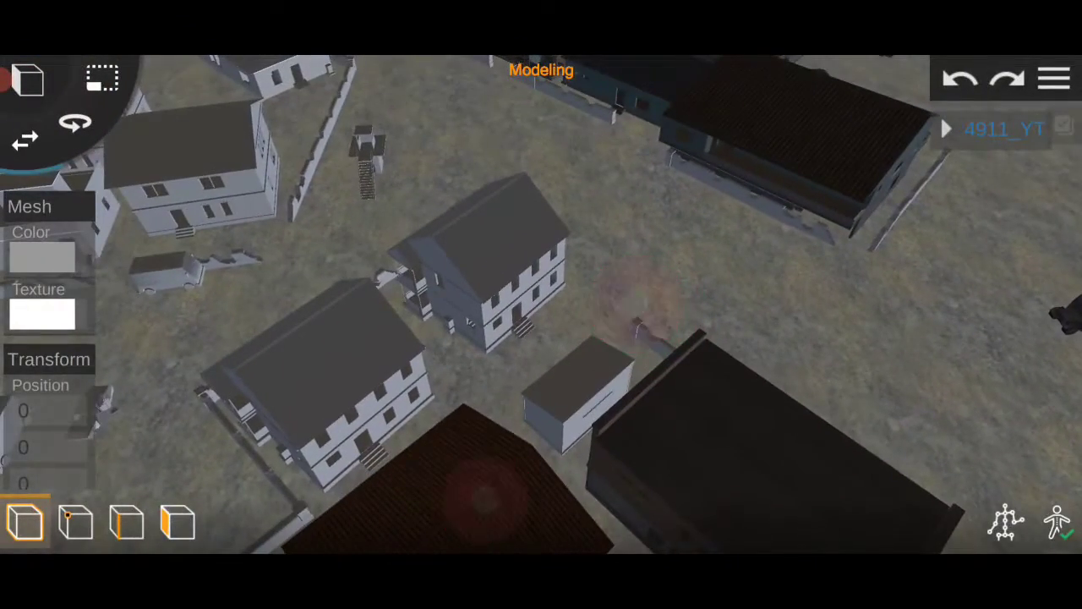
{"action": "left_click", "coordinate": [62, 319]}
{"action": "scroll", "coordinate": [541, 355], "scroll_direction": "down", "scroll_amount": 3}
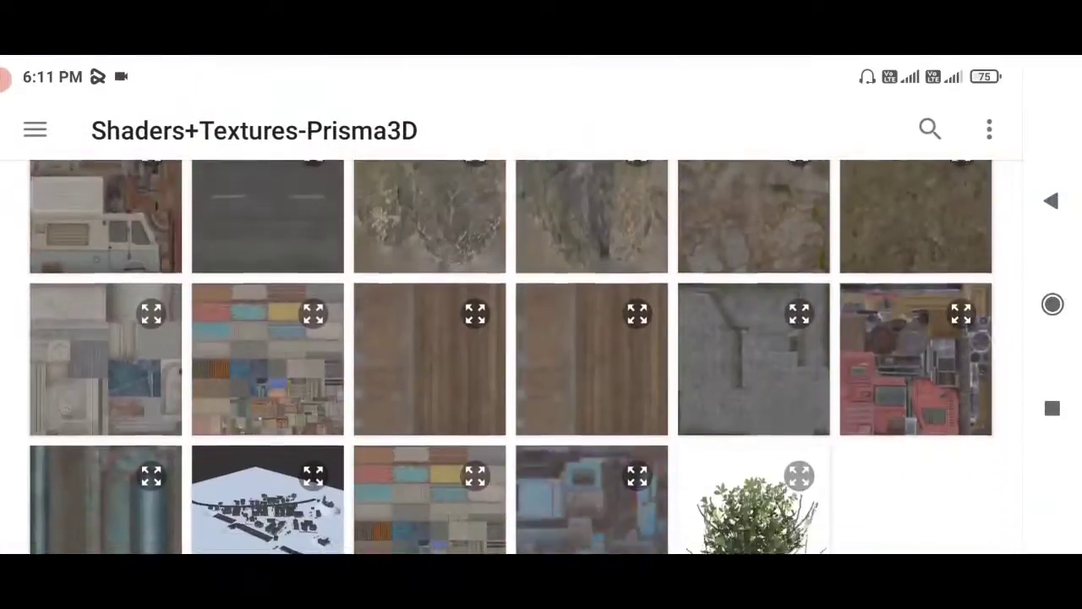
{"action": "left_click", "coordinate": [497, 254]}
Apply a brick texture from the folder to the centre house, cancelling the Open with prompt
{"action": "left_click", "coordinate": [50, 314]}
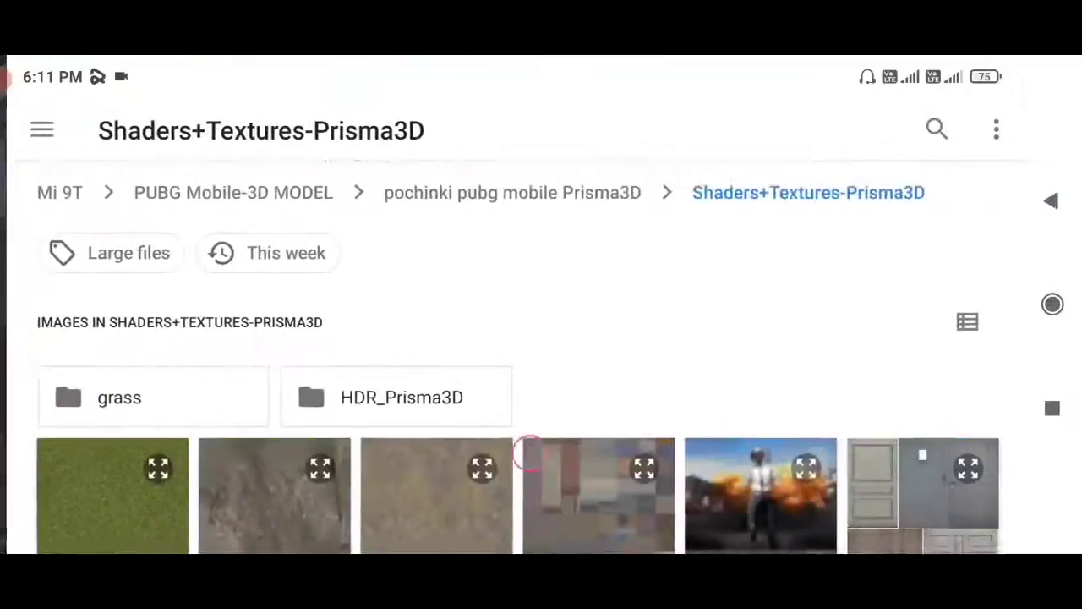
{"action": "scroll", "coordinate": [541, 356], "scroll_direction": "down", "scroll_amount": 3}
{"action": "left_click", "coordinate": [617, 235]}
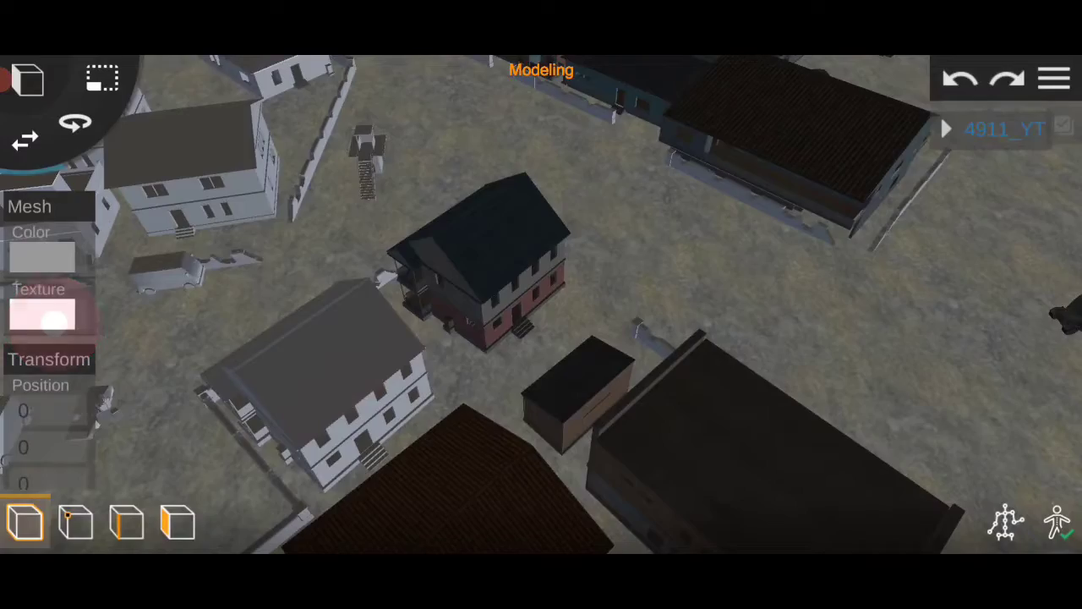
{"action": "left_click", "coordinate": [53, 319]}
{"action": "scroll", "coordinate": [542, 355], "scroll_direction": "down", "scroll_amount": 5}
{"action": "left_click", "coordinate": [591, 214]}
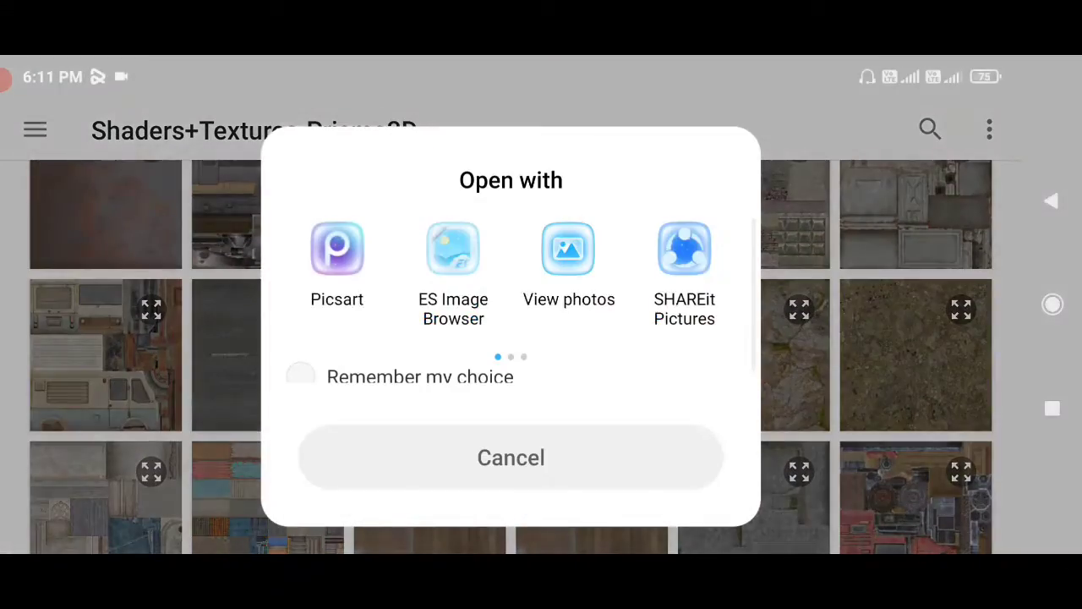
{"action": "left_click", "coordinate": [509, 457]}
{"action": "left_click", "coordinate": [1050, 200]}
Move to the town edge and give the van a dark vehicle texture
{"action": "scroll", "coordinate": [463, 317], "scroll_direction": "down", "scroll_amount": 5}
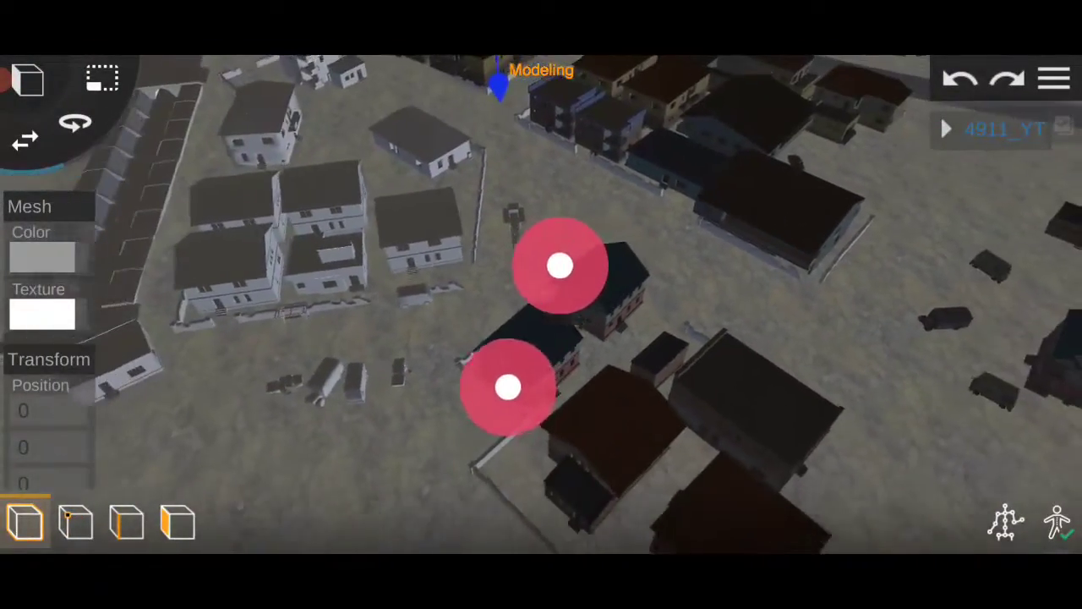
{"action": "left_click_drag", "start_coordinate": [594, 177], "coordinate": [634, 240]}
{"action": "scroll", "coordinate": [592, 302], "scroll_direction": "up", "scroll_amount": 5}
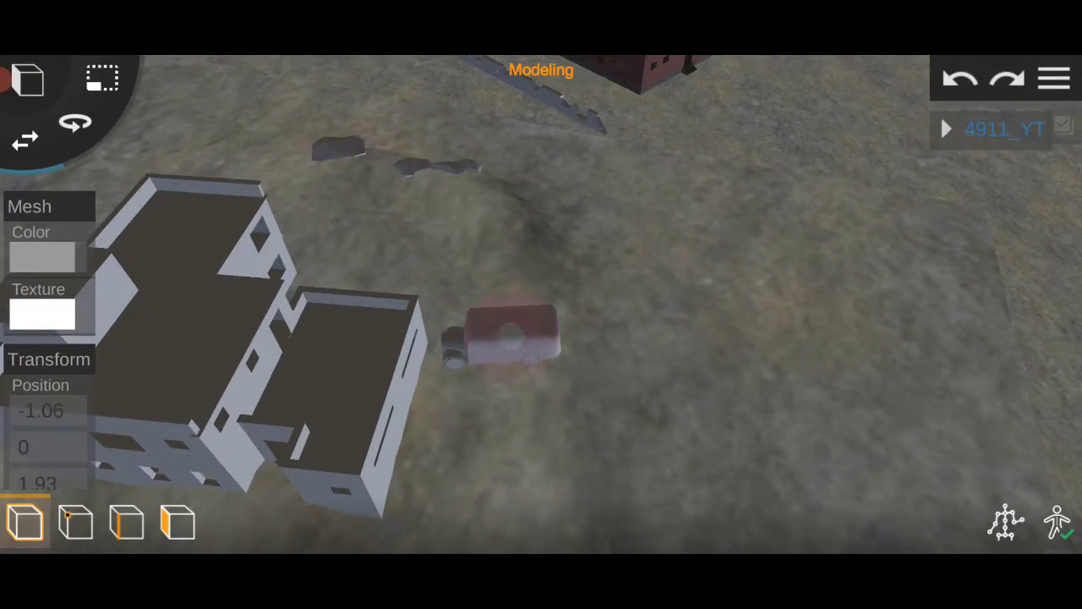
{"action": "left_click", "coordinate": [52, 312]}
{"action": "scroll", "coordinate": [541, 355], "scroll_direction": "down", "scroll_amount": 3}
{"action": "scroll", "coordinate": [542, 355], "scroll_direction": "down", "scroll_amount": 3}
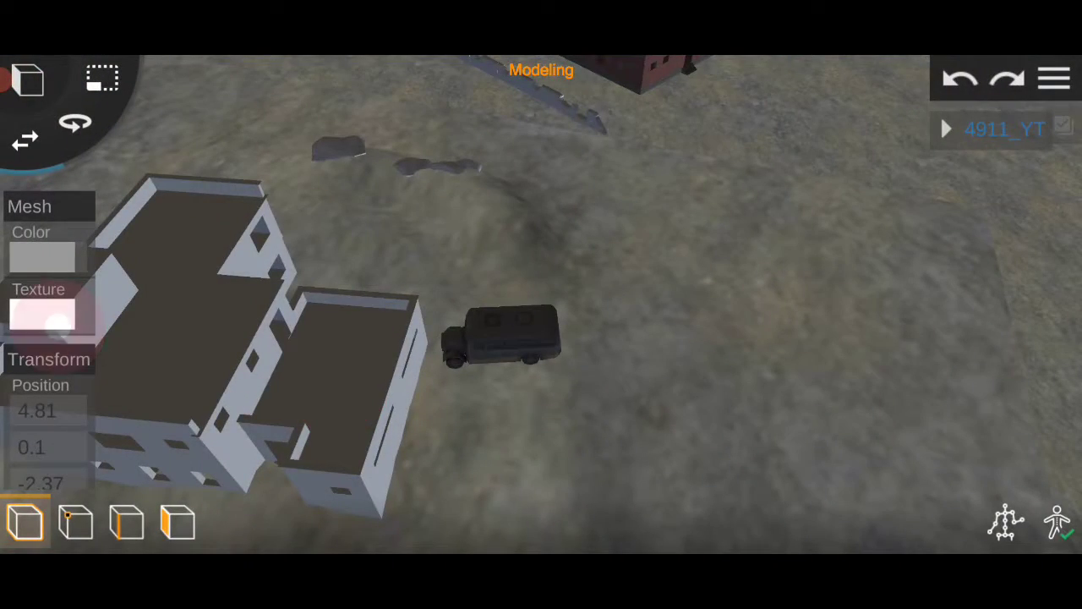
{"action": "left_click", "coordinate": [42, 314]}
{"action": "scroll", "coordinate": [541, 355], "scroll_direction": "down", "scroll_amount": 3}
{"action": "scroll", "coordinate": [283, 396], "scroll_direction": "down", "scroll_amount": 3}
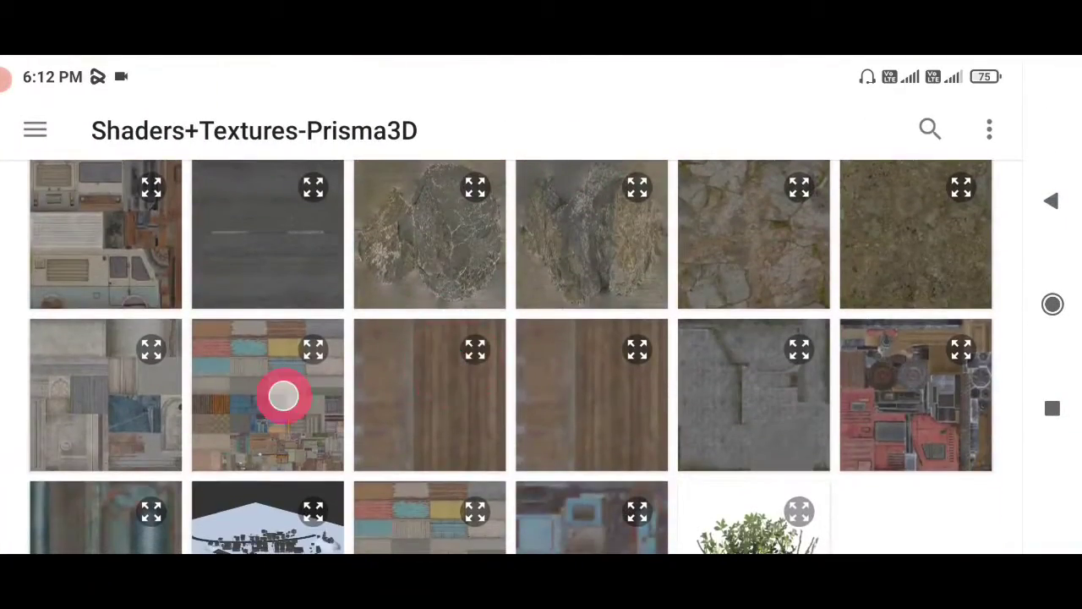
{"action": "left_click", "coordinate": [284, 396]}
Apply a dark texture to one of the rocks
{"action": "scroll", "coordinate": [577, 305], "scroll_direction": "up", "scroll_amount": 5}
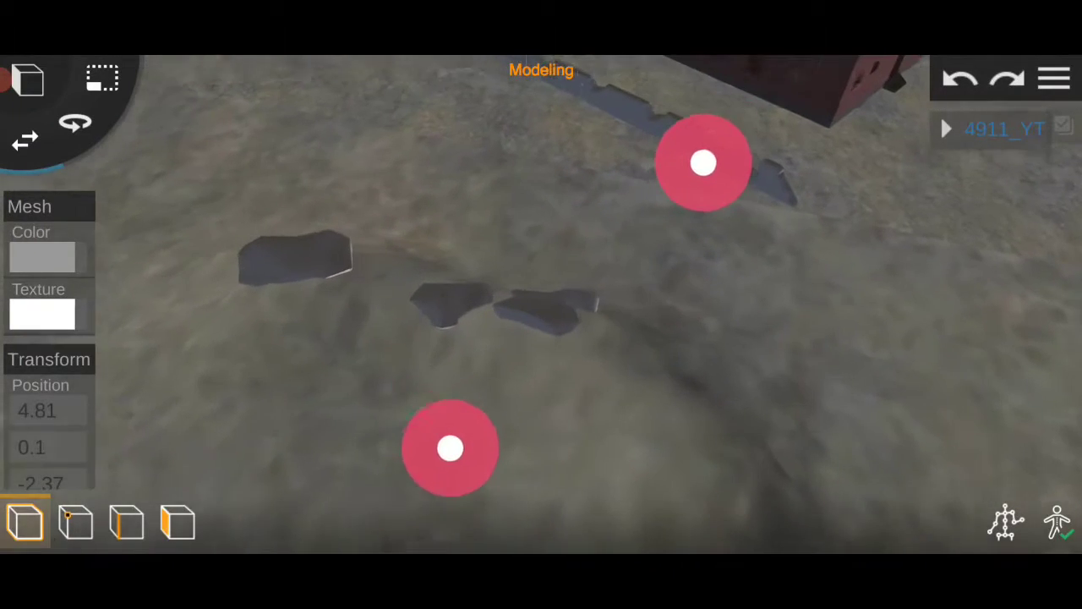
{"action": "left_click", "coordinate": [42, 314]}
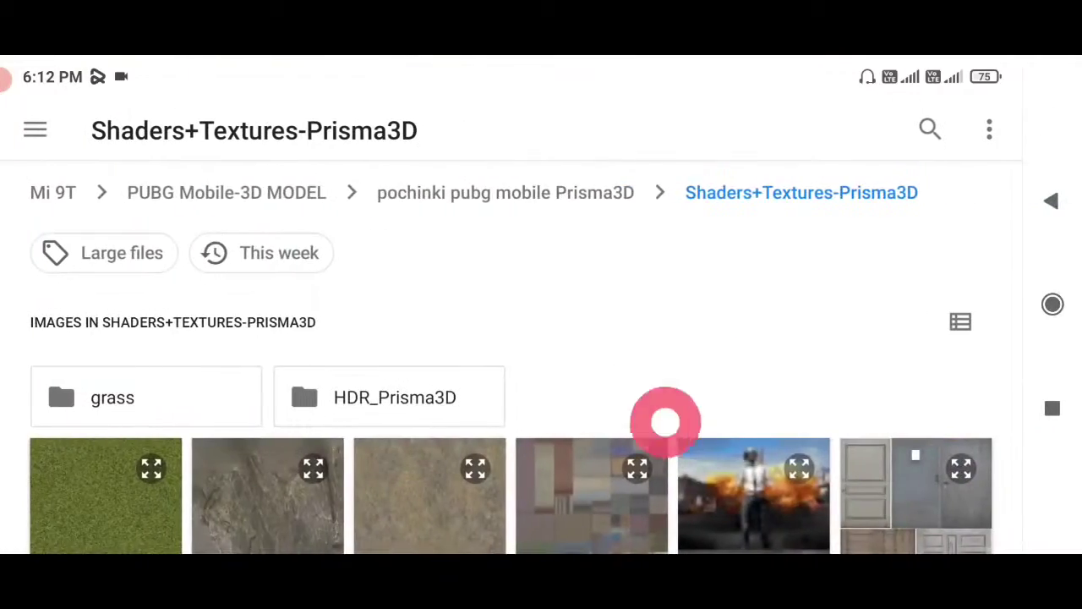
{"action": "scroll", "coordinate": [664, 422], "scroll_direction": "down", "scroll_amount": 3}
{"action": "scroll", "coordinate": [526, 307], "scroll_direction": "down", "scroll_amount": 3}
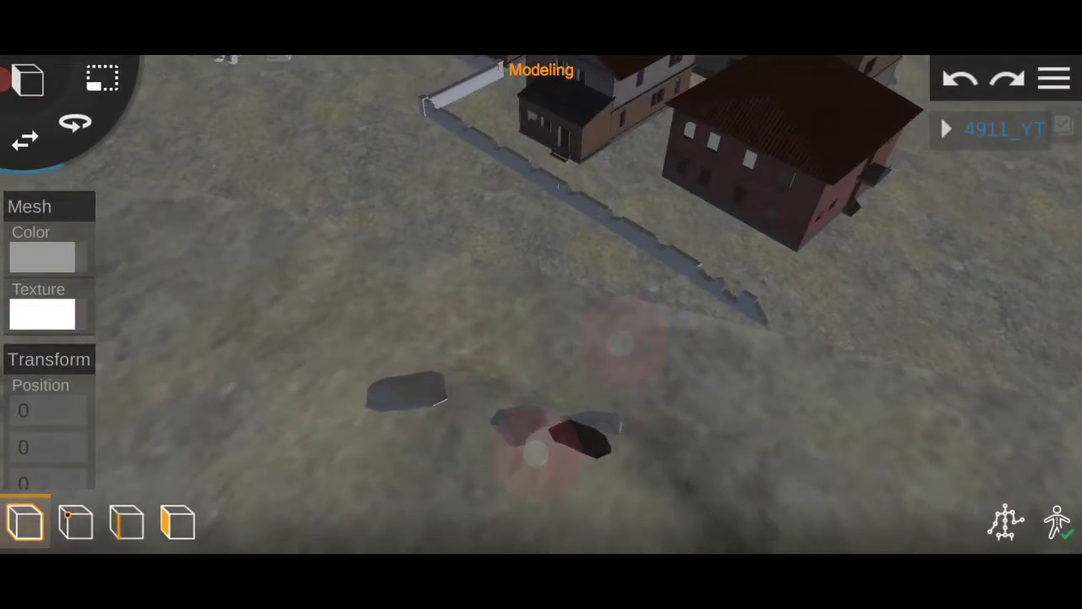
{"action": "scroll", "coordinate": [526, 307], "scroll_direction": "down", "scroll_amount": 3}
{"action": "scroll", "coordinate": [592, 364], "scroll_direction": "down", "scroll_amount": 3}
{"action": "scroll", "coordinate": [577, 326], "scroll_direction": "down", "scroll_amount": 2}
Give the small box a dark texture
{"action": "scroll", "coordinate": [577, 326], "scroll_direction": "up", "scroll_amount": 2}
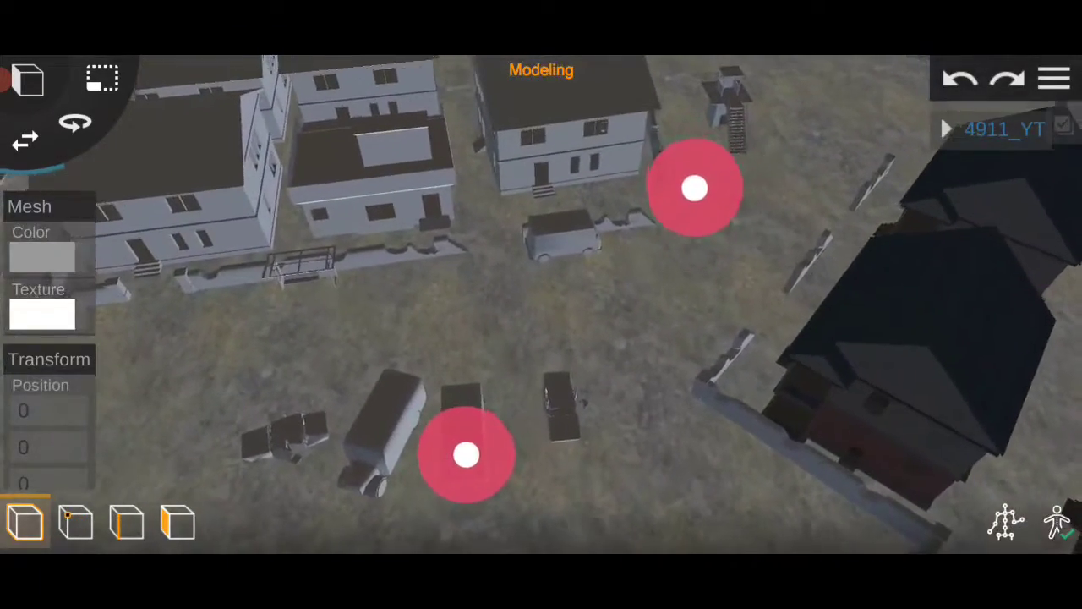
{"action": "left_click", "coordinate": [42, 315]}
{"action": "left_click", "coordinate": [643, 312]}
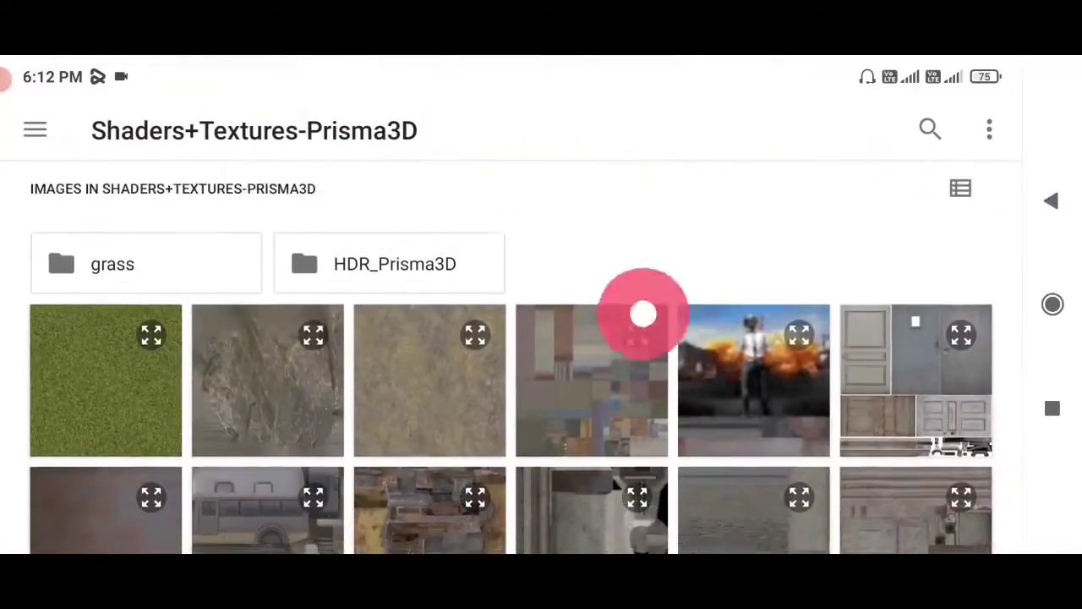
{"action": "left_click", "coordinate": [467, 434]}
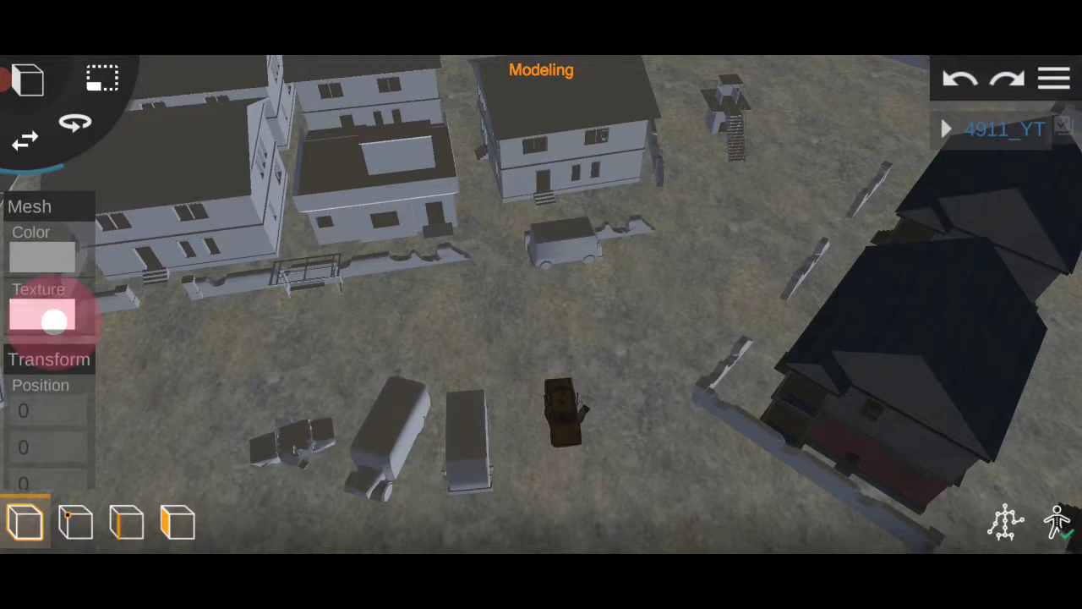
Texture the middle truck dark and the left truck with the bus texture
{"action": "left_click", "coordinate": [53, 319]}
{"action": "scroll", "coordinate": [542, 380], "scroll_direction": "down", "scroll_amount": 3}
{"action": "scroll", "coordinate": [541, 380], "scroll_direction": "down", "scroll_amount": 2}
{"action": "left_click", "coordinate": [96, 471]}
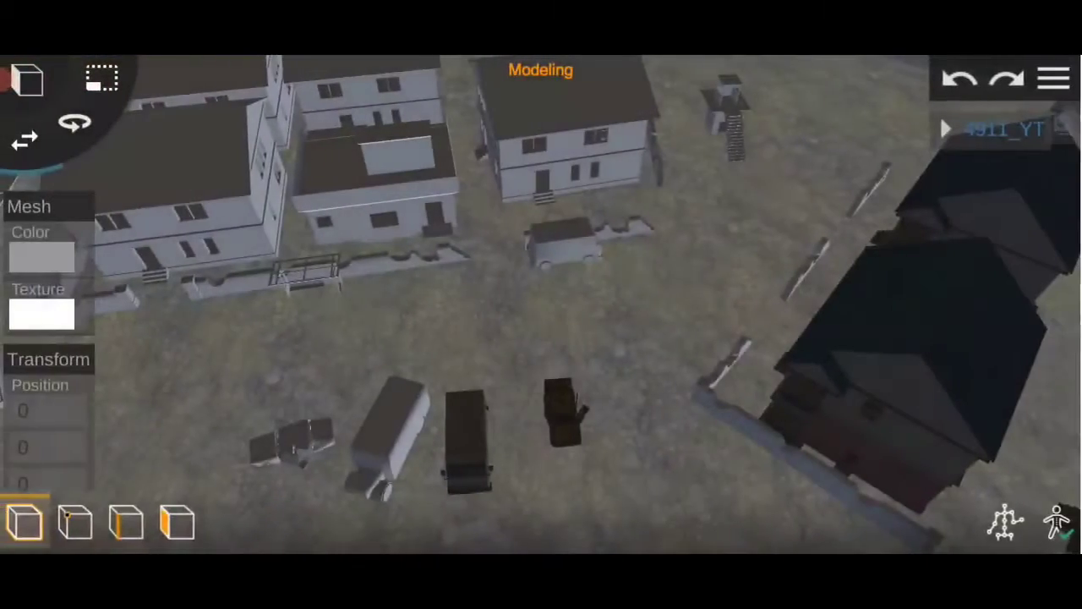
{"action": "left_click", "coordinate": [42, 315]}
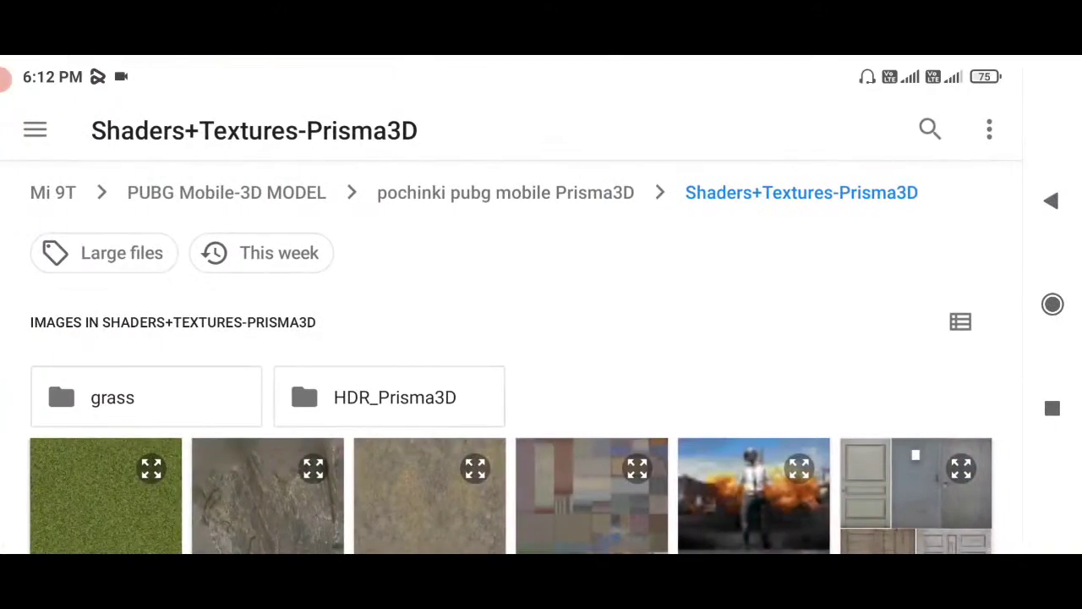
{"action": "scroll", "coordinate": [302, 370], "scroll_direction": "down", "scroll_amount": 3}
{"action": "scroll", "coordinate": [302, 371], "scroll_direction": "down", "scroll_amount": 1}
{"action": "left_click", "coordinate": [289, 386]}
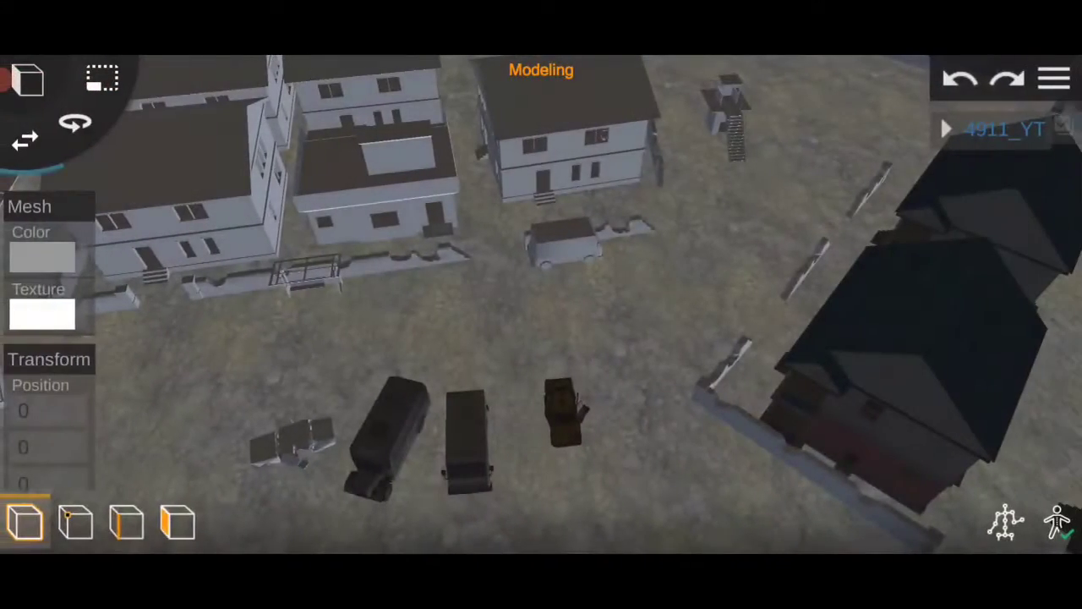
Texture the small wreck dark and adjust the view over the vehicles
{"action": "left_click", "coordinate": [43, 314]}
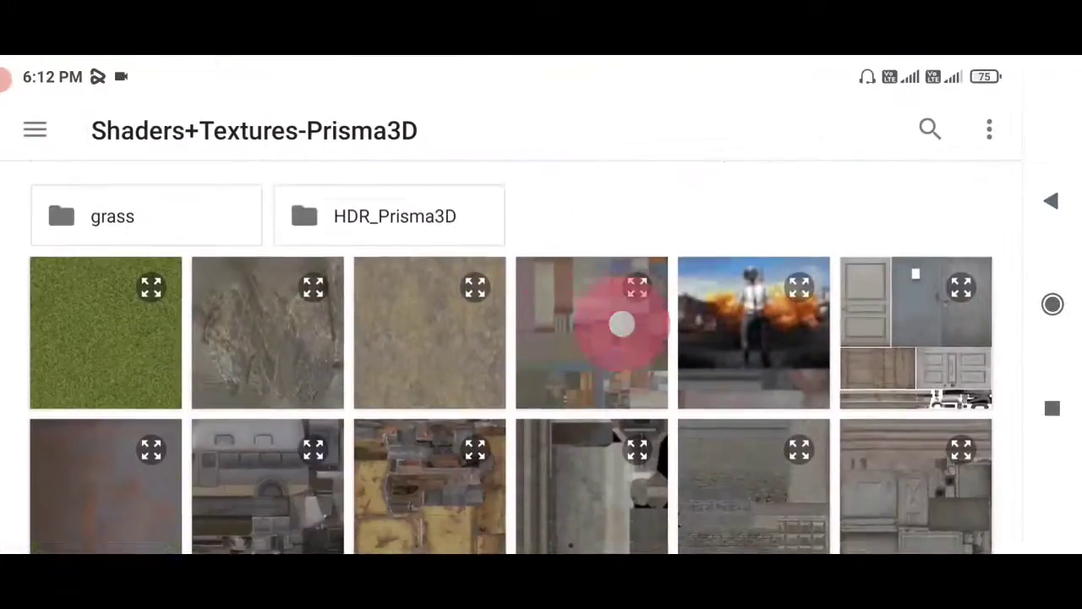
{"action": "scroll", "coordinate": [620, 321], "scroll_direction": "down", "scroll_amount": 3}
{"action": "left_click", "coordinate": [433, 254]}
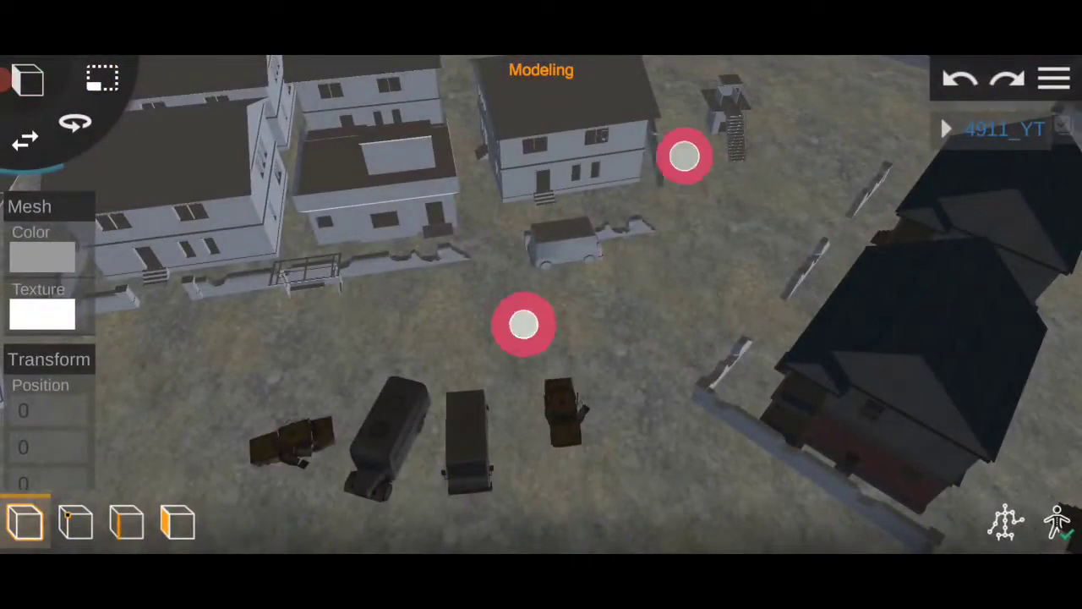
{"action": "left_click_drag", "start_coordinate": [519, 321], "coordinate": [496, 431]}
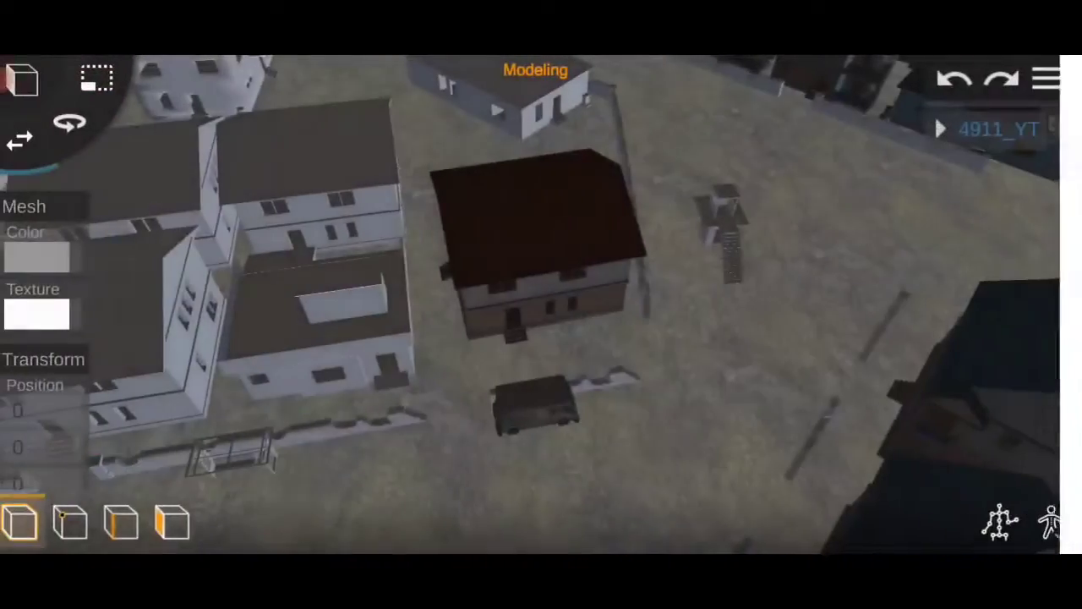
{"action": "left_click_drag", "start_coordinate": [445, 181], "coordinate": [542, 206]}
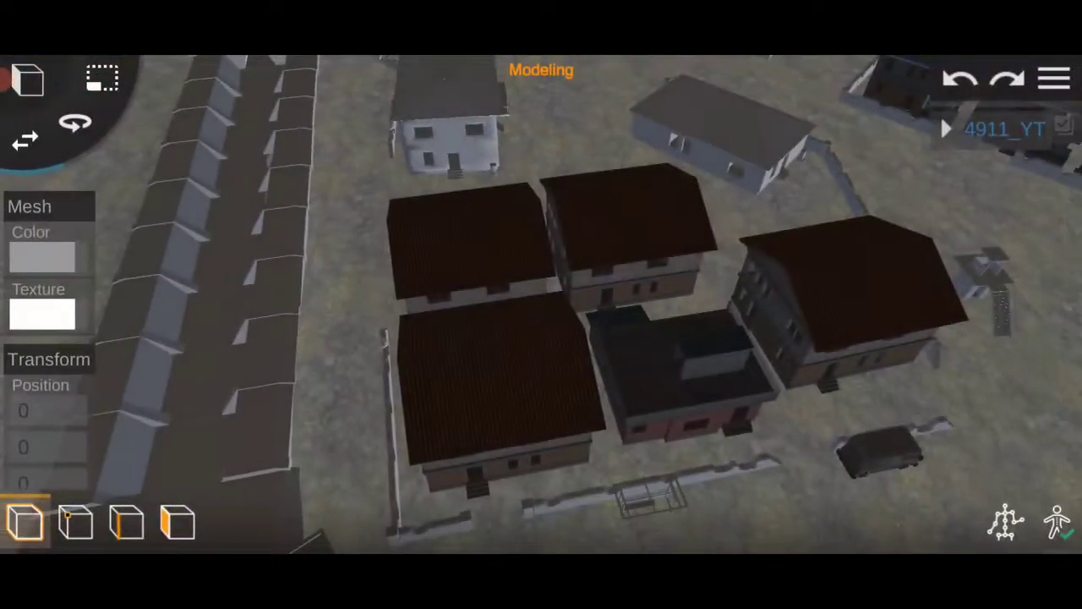
{"action": "left_click_drag", "start_coordinate": [701, 203], "coordinate": [630, 294]}
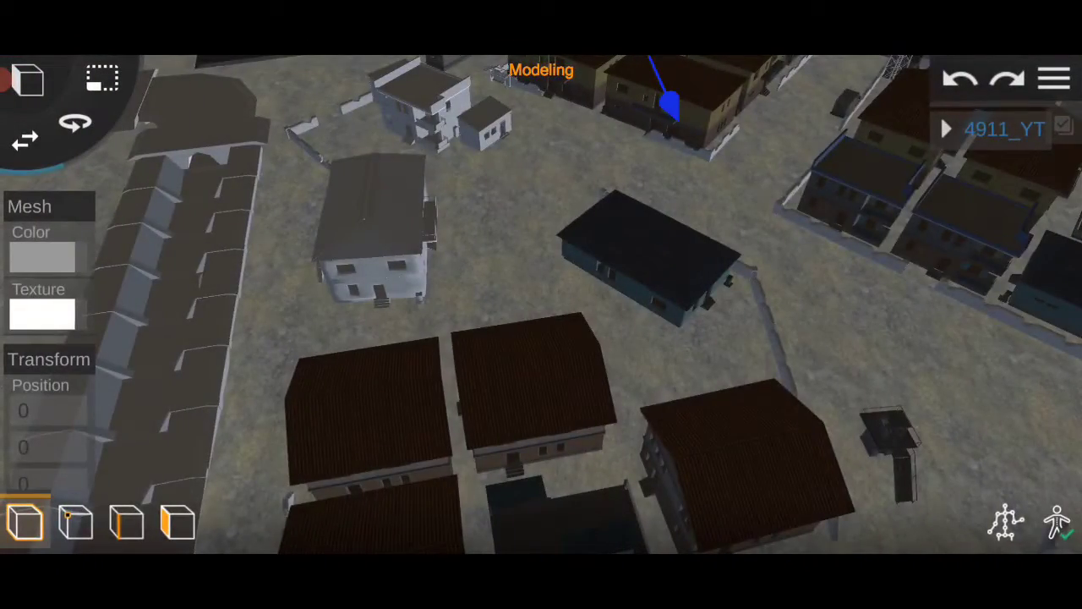
{"action": "scroll", "coordinate": [594, 321], "scroll_direction": "up", "scroll_amount": 3}
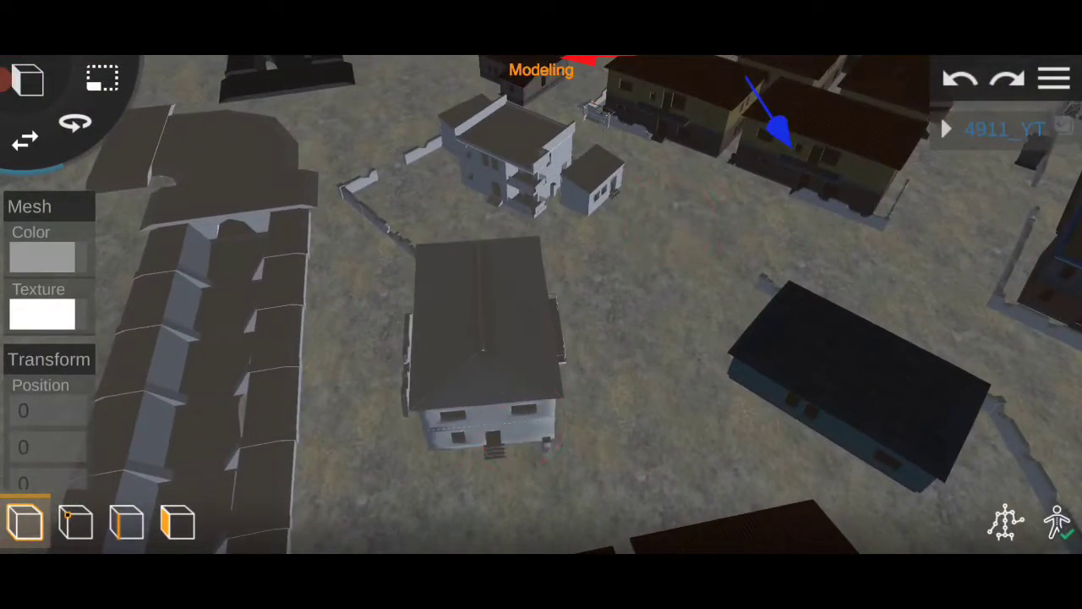
Apply a brown roof texture to the central building
{"action": "left_click", "coordinate": [51, 317]}
{"action": "scroll", "coordinate": [541, 380], "scroll_direction": "down", "scroll_amount": 5}
{"action": "left_click", "coordinate": [918, 398]}
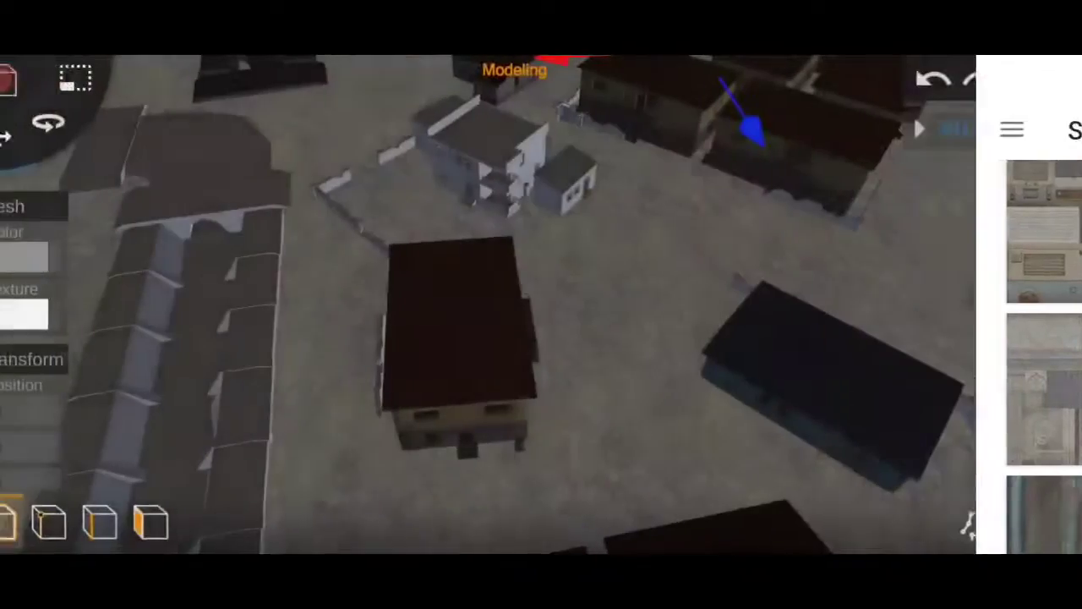
{"action": "scroll", "coordinate": [498, 361], "scroll_direction": "up", "scroll_amount": 2}
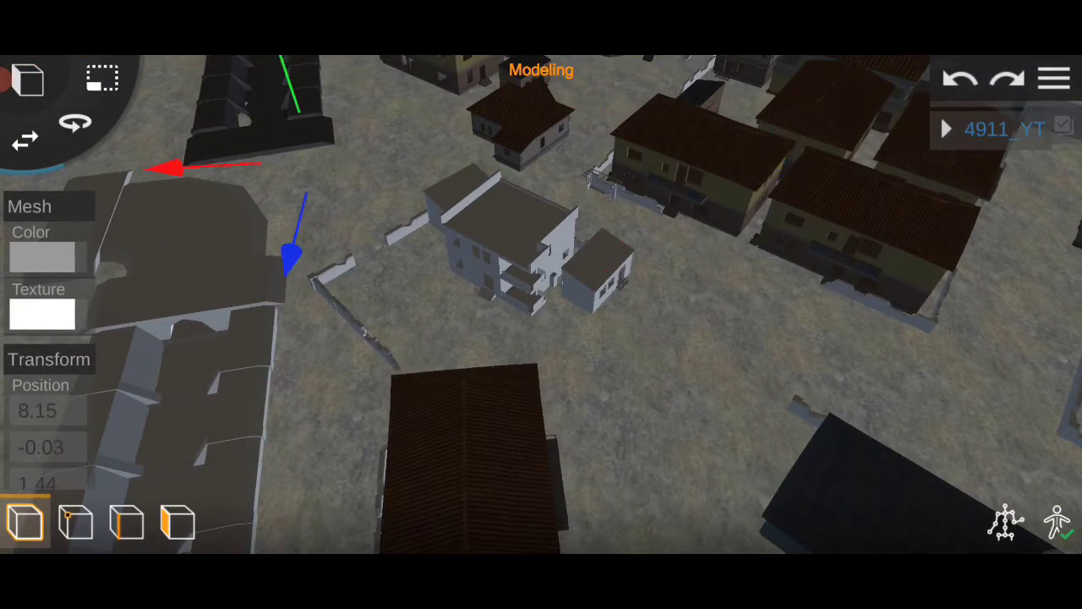
{"action": "scroll", "coordinate": [591, 270], "scroll_direction": "down", "scroll_amount": 3}
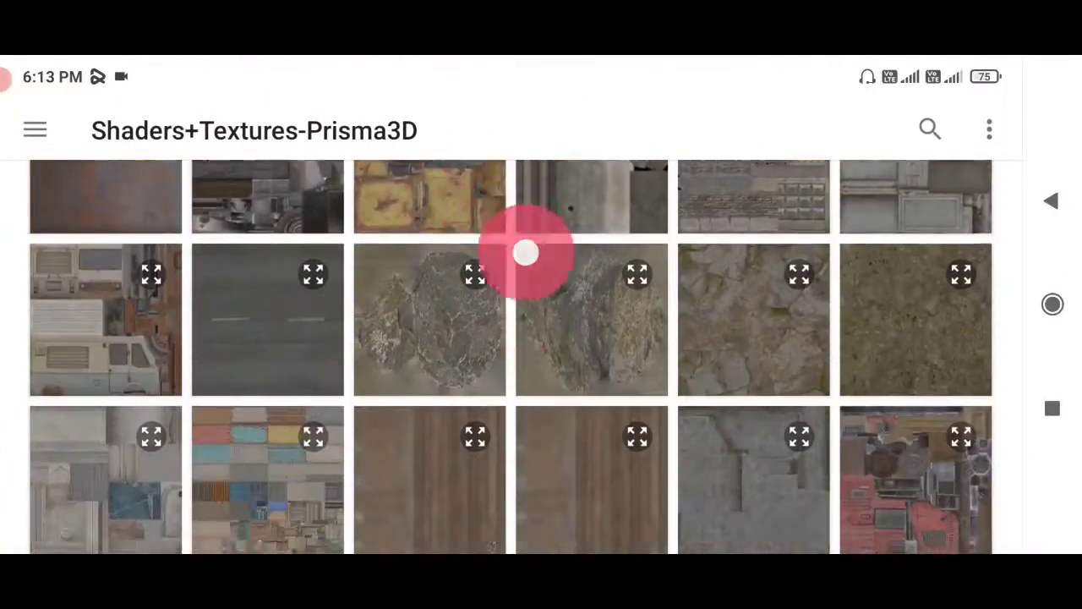
{"action": "scroll", "coordinate": [542, 339], "scroll_direction": "down", "scroll_amount": 2}
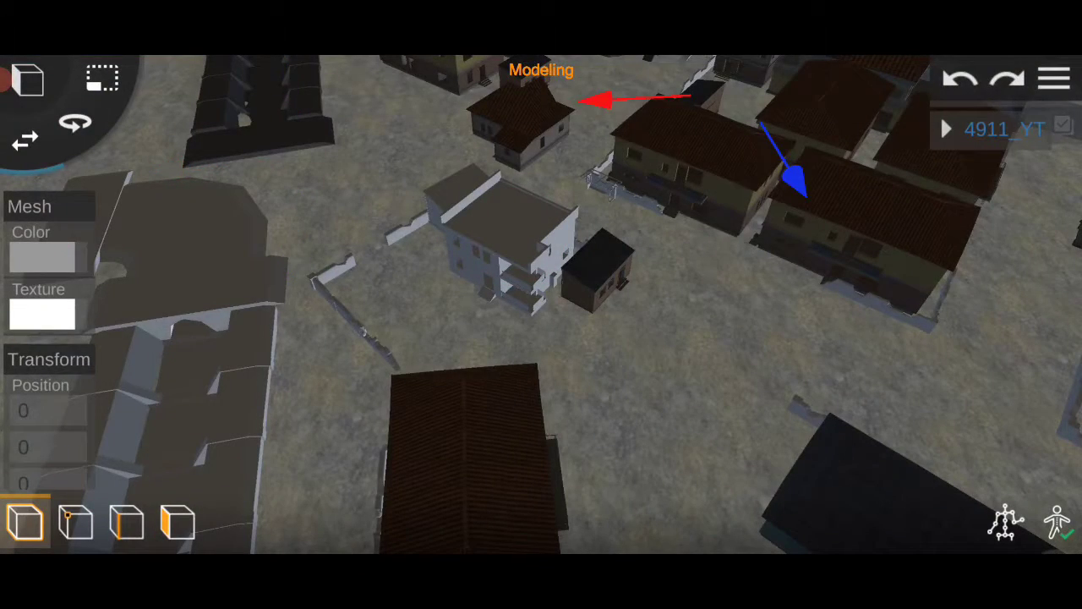
Apply a dark building texture to the central white house
{"action": "left_click", "coordinate": [43, 313]}
{"action": "scroll", "coordinate": [541, 339], "scroll_direction": "down", "scroll_amount": 3}
{"action": "scroll", "coordinate": [541, 338], "scroll_direction": "down", "scroll_amount": 3}
{"action": "left_click", "coordinate": [313, 234]}
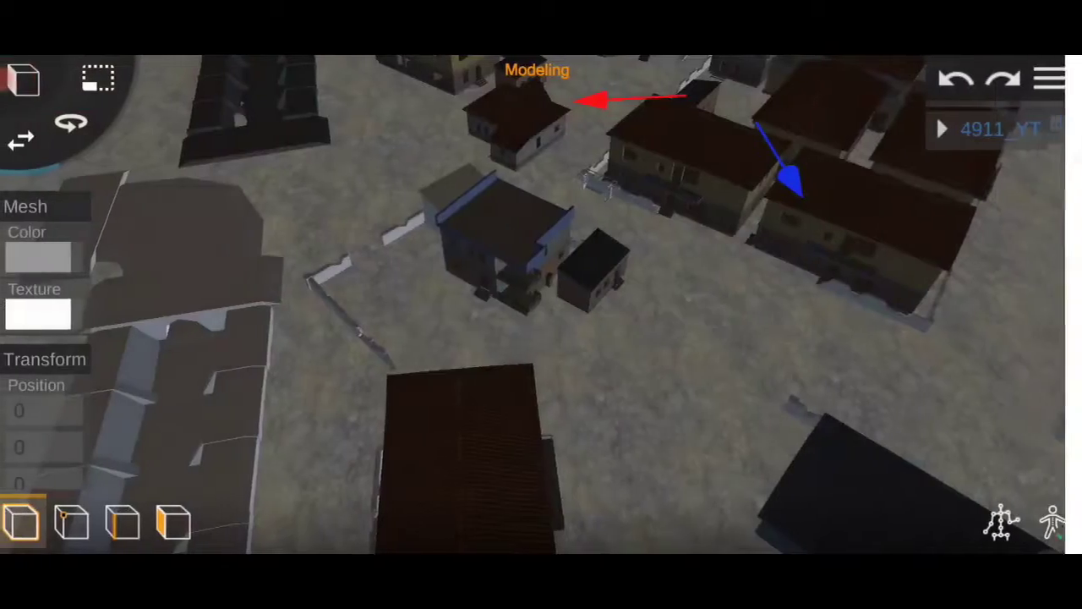
Orbit to the house left of centre and give it the same texture
{"action": "left_click_drag", "start_coordinate": [592, 338], "coordinate": [423, 296]}
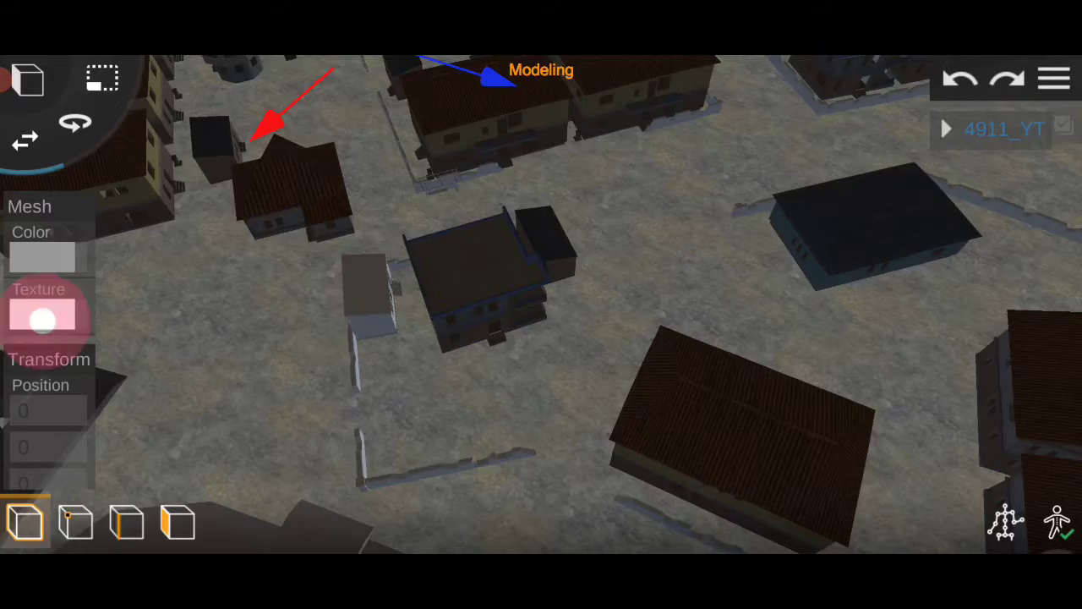
{"action": "left_click", "coordinate": [42, 319]}
{"action": "scroll", "coordinate": [541, 338], "scroll_direction": "down", "scroll_amount": 3}
{"action": "left_click", "coordinate": [541, 338]}
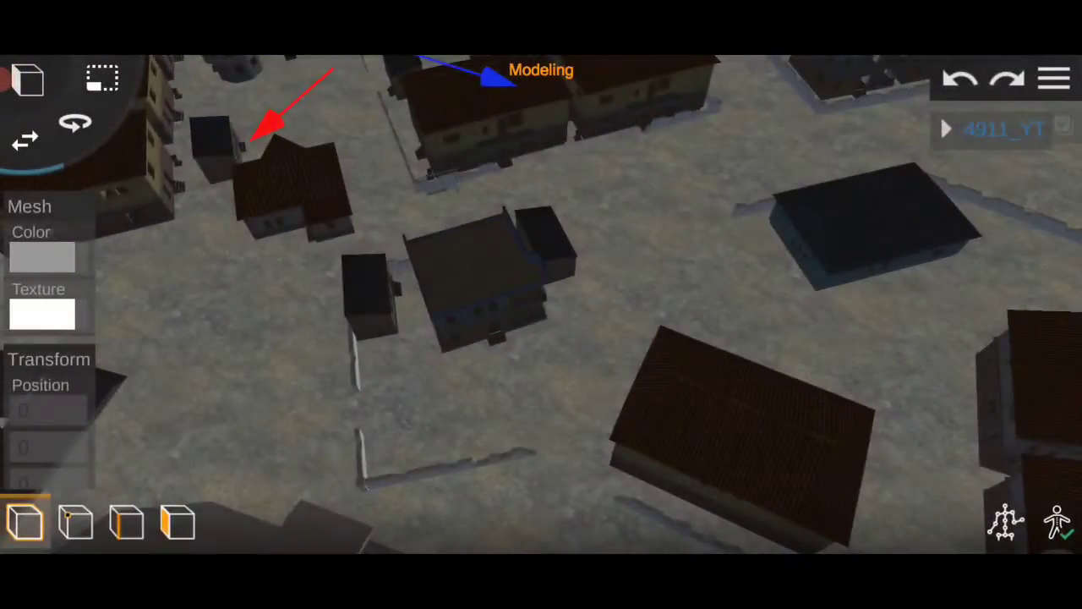
{"action": "scroll", "coordinate": [446, 359], "scroll_direction": "down", "scroll_amount": 5}
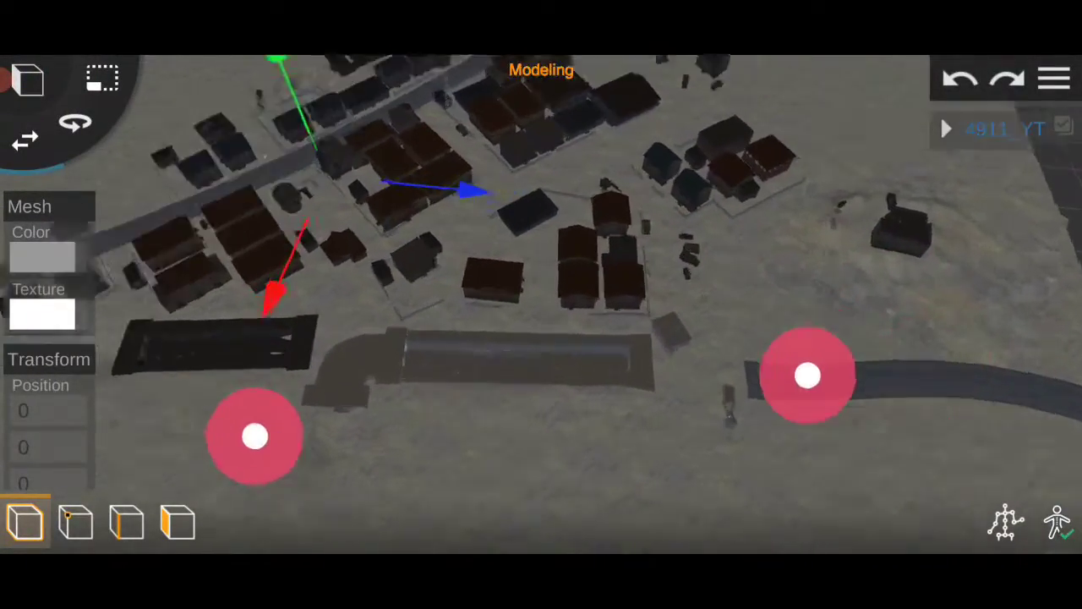
Pick texture images for the first two sections of the building row
{"action": "scroll", "coordinate": [531, 405], "scroll_direction": "up", "scroll_amount": 3}
{"action": "scroll", "coordinate": [516, 392], "scroll_direction": "up", "scroll_amount": 2}
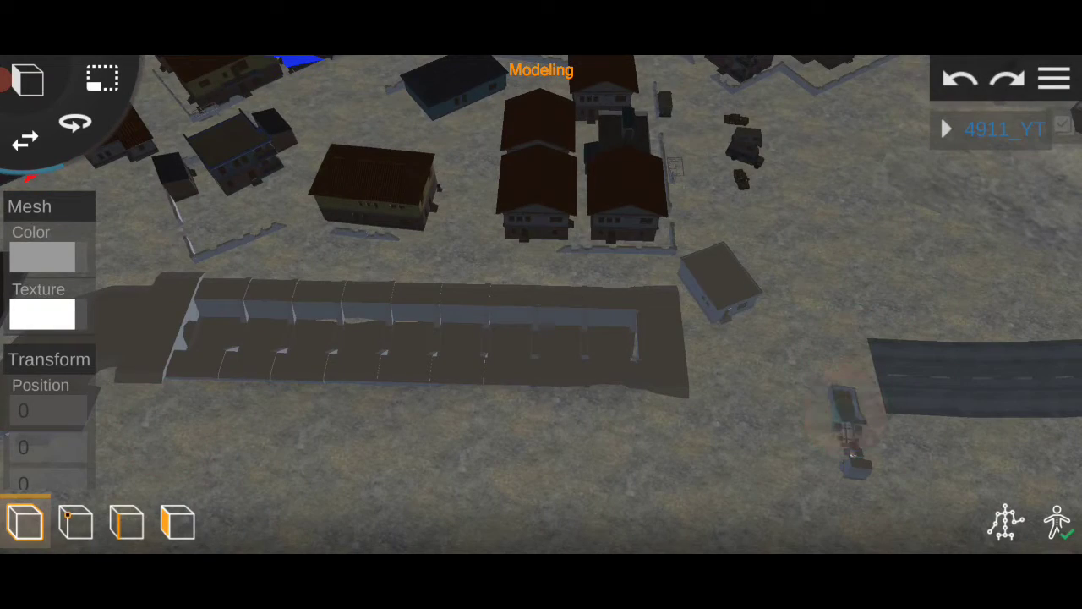
{"action": "left_click", "coordinate": [43, 313]}
{"action": "scroll", "coordinate": [887, 314], "scroll_direction": "down", "scroll_amount": 3}
{"action": "scroll", "coordinate": [541, 339], "scroll_direction": "down", "scroll_amount": 3}
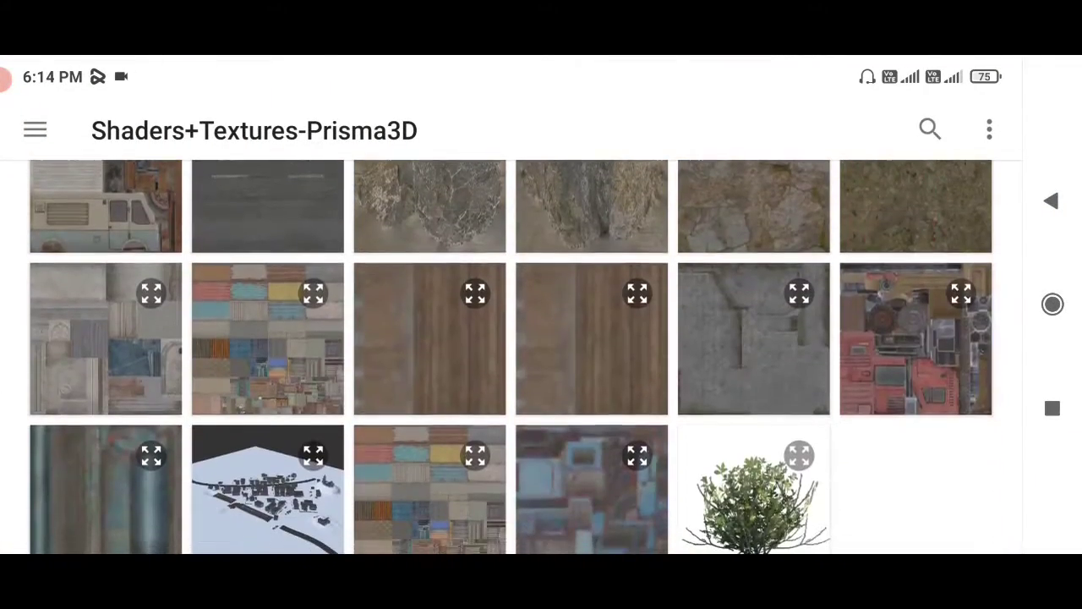
{"action": "left_click", "coordinate": [305, 390]}
{"action": "scroll", "coordinate": [548, 415], "scroll_direction": "up", "scroll_amount": 3}
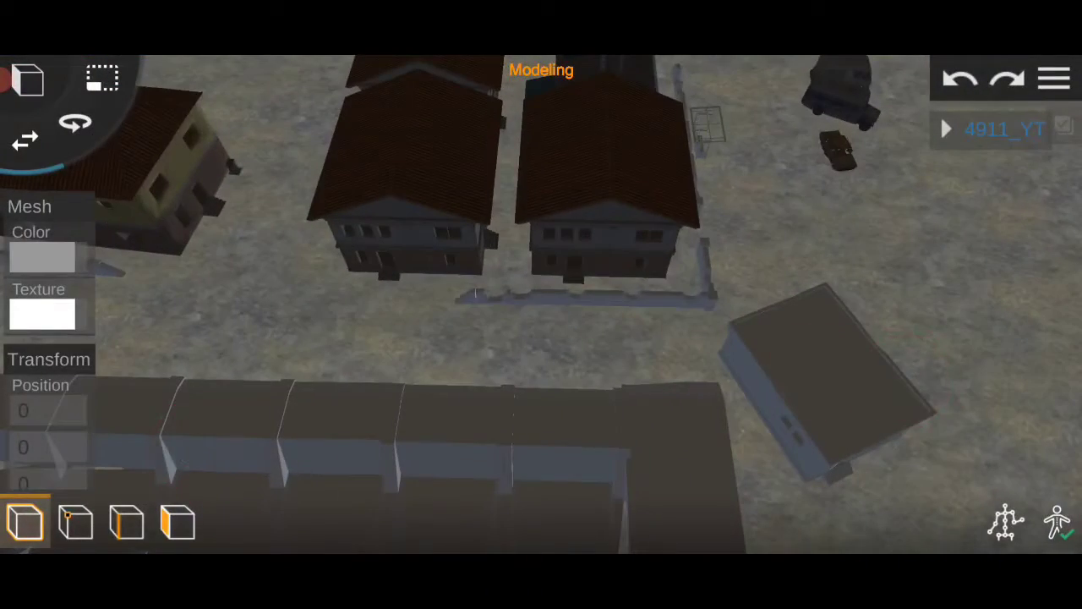
{"action": "left_click", "coordinate": [42, 314]}
{"action": "scroll", "coordinate": [846, 302], "scroll_direction": "down", "scroll_amount": 5}
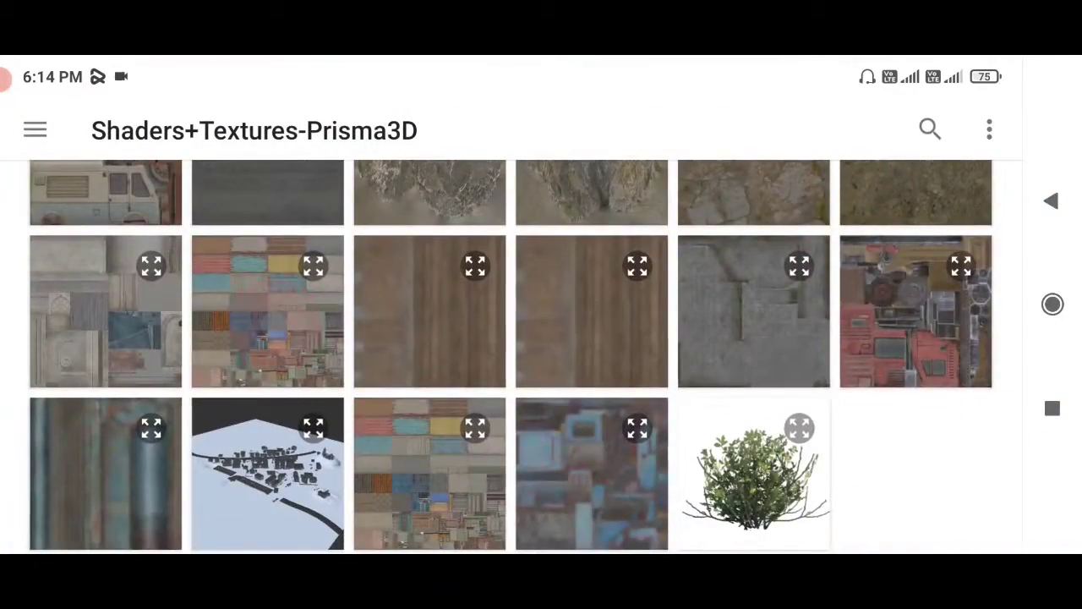
{"action": "left_click", "coordinate": [430, 311]}
Apply the grey concrete texture to a row section
{"action": "scroll", "coordinate": [530, 418], "scroll_direction": "up", "scroll_amount": 3}
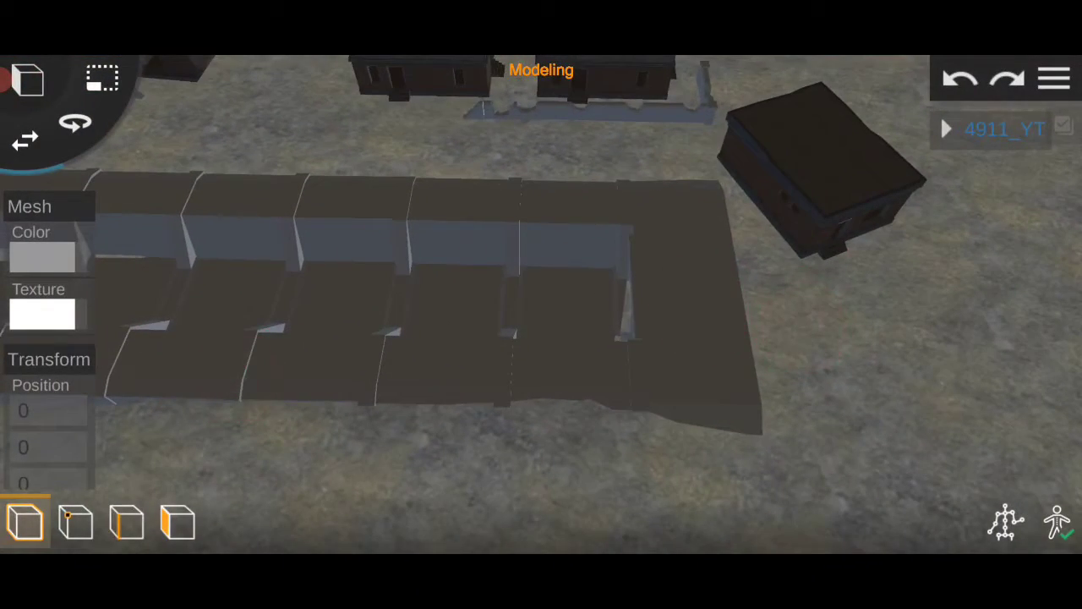
{"action": "left_click", "coordinate": [42, 314]}
{"action": "scroll", "coordinate": [541, 355], "scroll_direction": "down", "scroll_amount": 5}
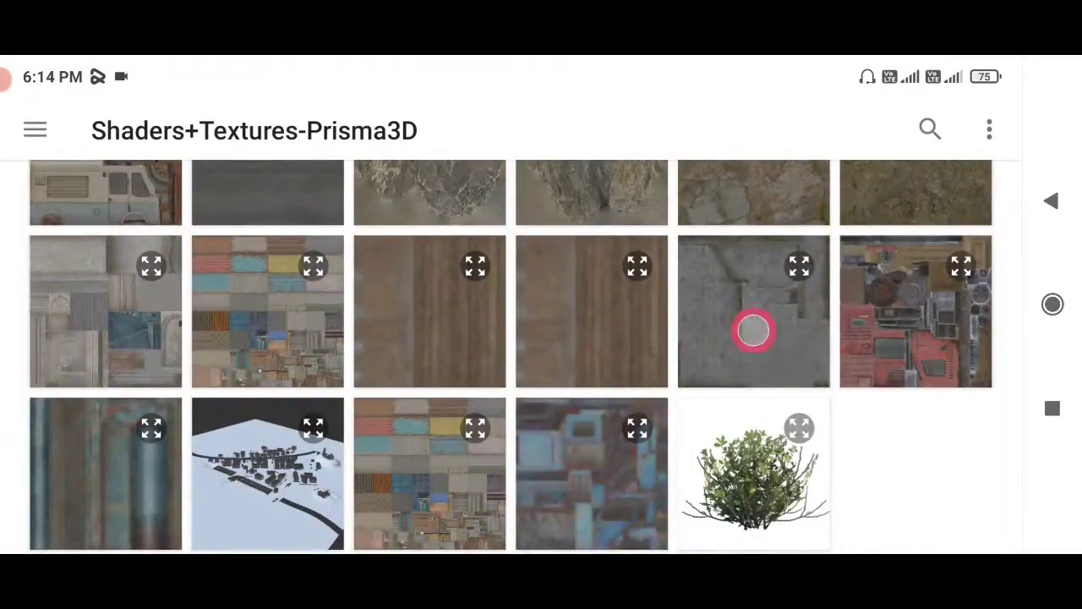
{"action": "left_click", "coordinate": [753, 329]}
Apply the same dark texture to three more sections of the row
{"action": "left_click", "coordinate": [40, 309]}
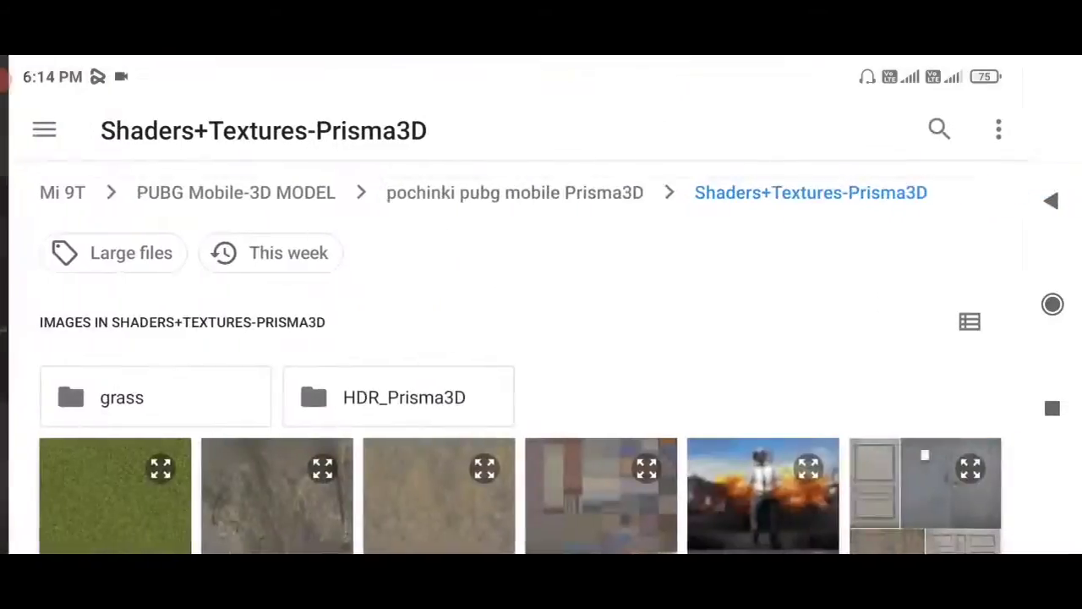
{"action": "scroll", "coordinate": [541, 355], "scroll_direction": "down", "scroll_amount": 5}
{"action": "left_click", "coordinate": [749, 313]}
{"action": "left_click", "coordinate": [42, 314]}
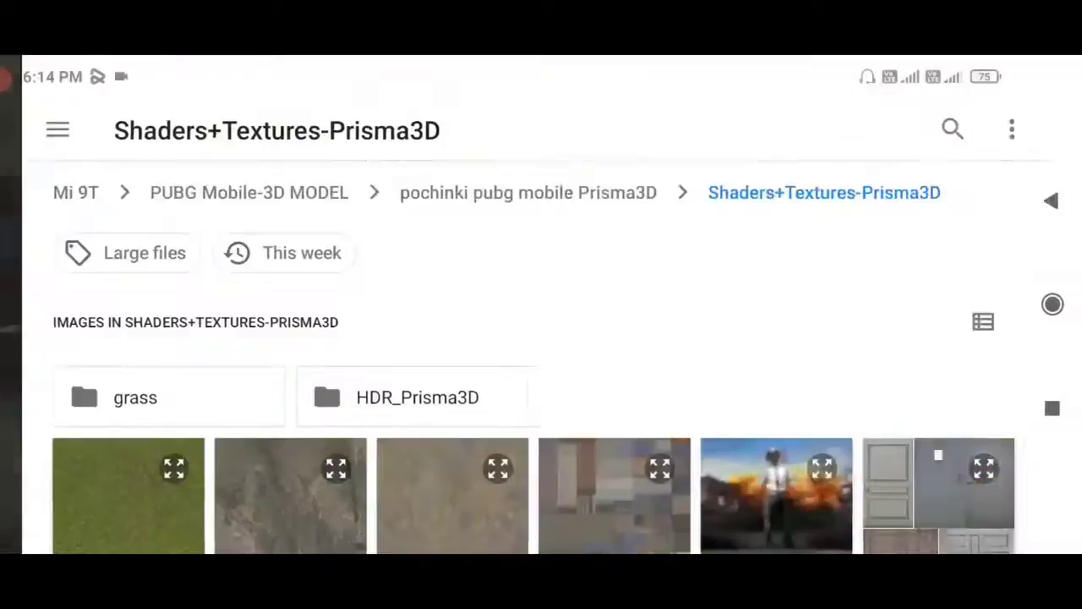
{"action": "scroll", "coordinate": [541, 355], "scroll_direction": "down", "scroll_amount": 5}
{"action": "left_click", "coordinate": [749, 313]}
{"action": "left_click", "coordinate": [42, 314]}
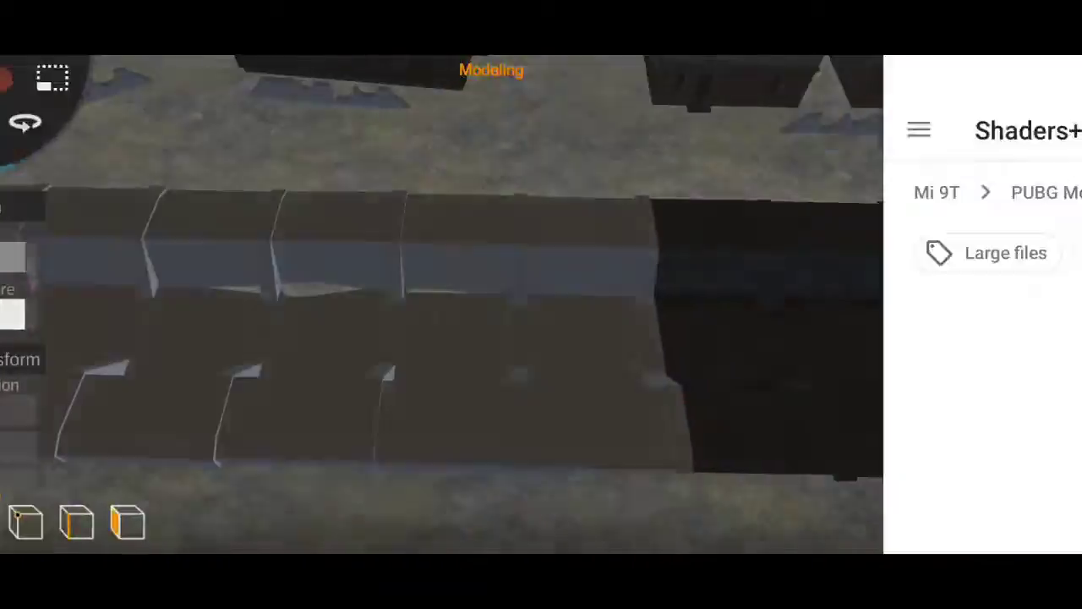
{"action": "scroll", "coordinate": [845, 330], "scroll_direction": "down", "scroll_amount": 5}
{"action": "left_click", "coordinate": [749, 313]}
Move along the terraced row and fly toward the houses and rocks
{"action": "left_click_drag", "start_coordinate": [879, 347], "coordinate": [898, 329]}
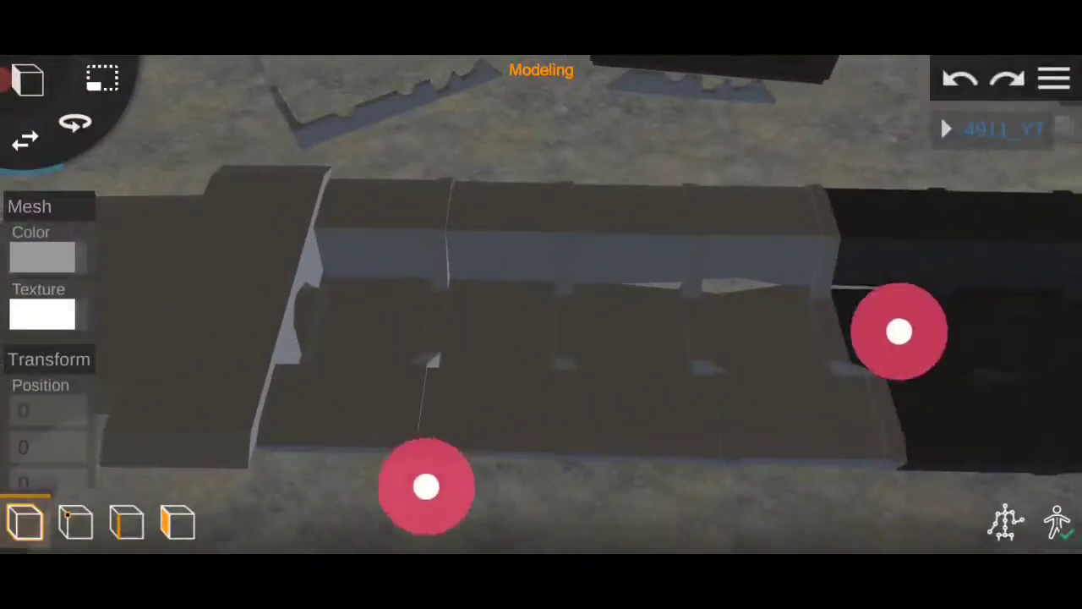
{"action": "left_click_drag", "start_coordinate": [719, 403], "coordinate": [736, 397]}
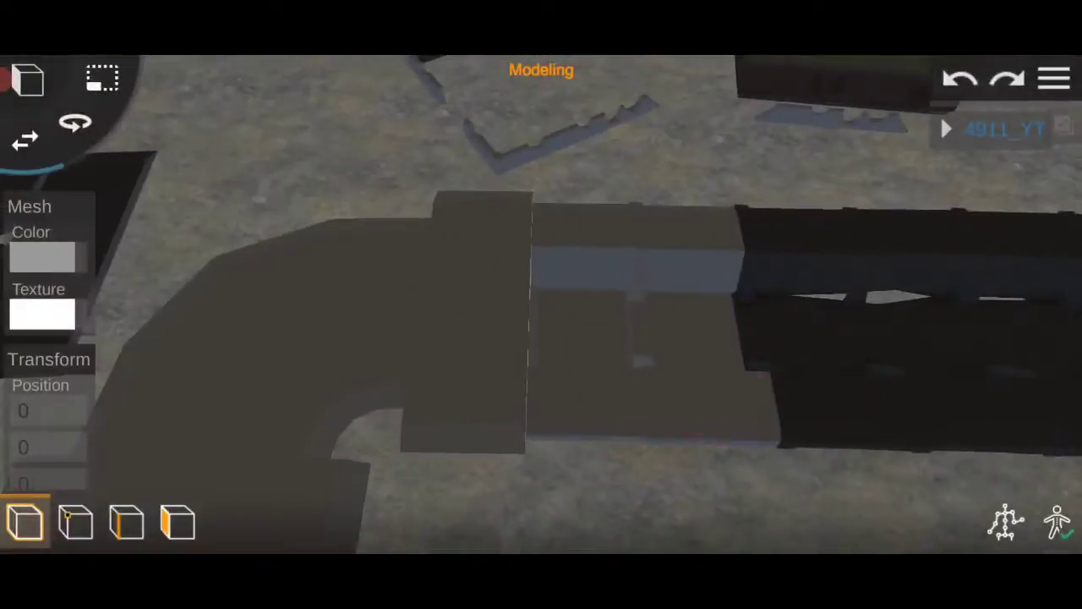
{"action": "left_click", "coordinate": [40, 311]}
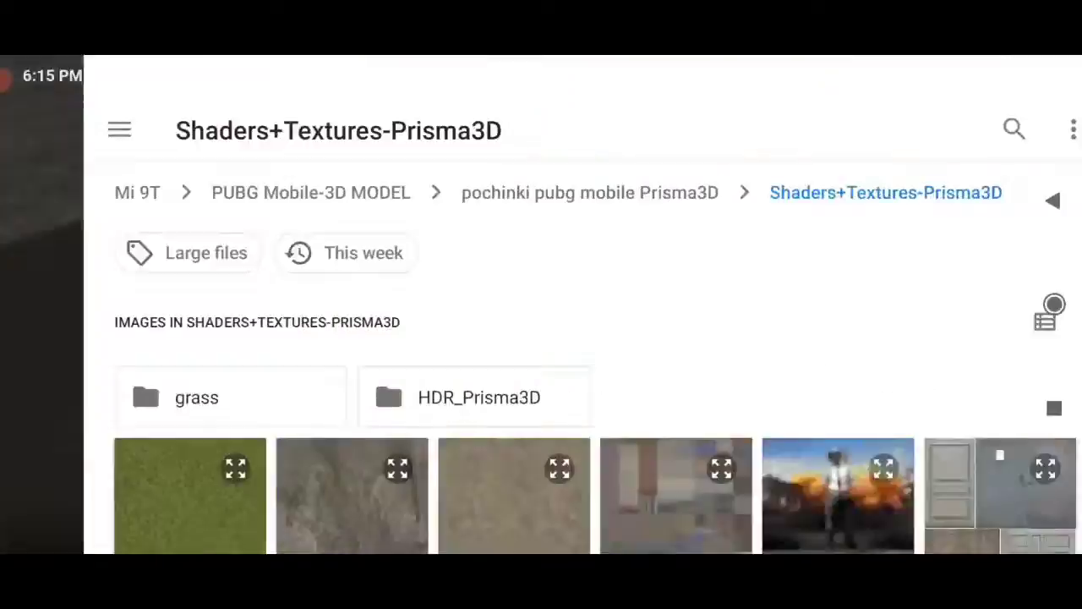
{"action": "scroll", "coordinate": [541, 338], "scroll_direction": "down", "scroll_amount": 5}
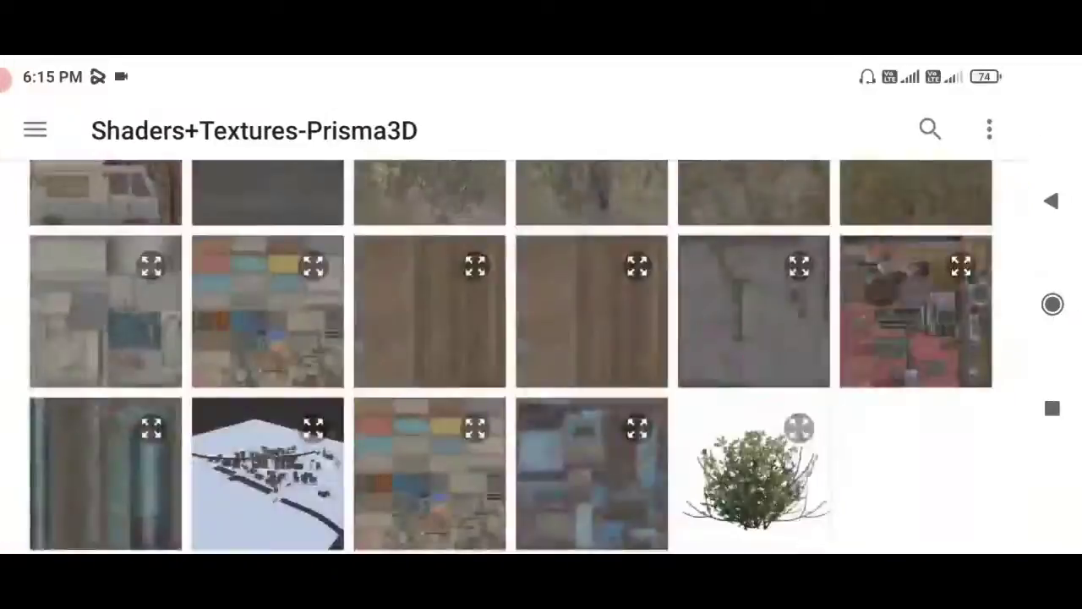
{"action": "left_click_drag", "start_coordinate": [810, 399], "coordinate": [884, 332]}
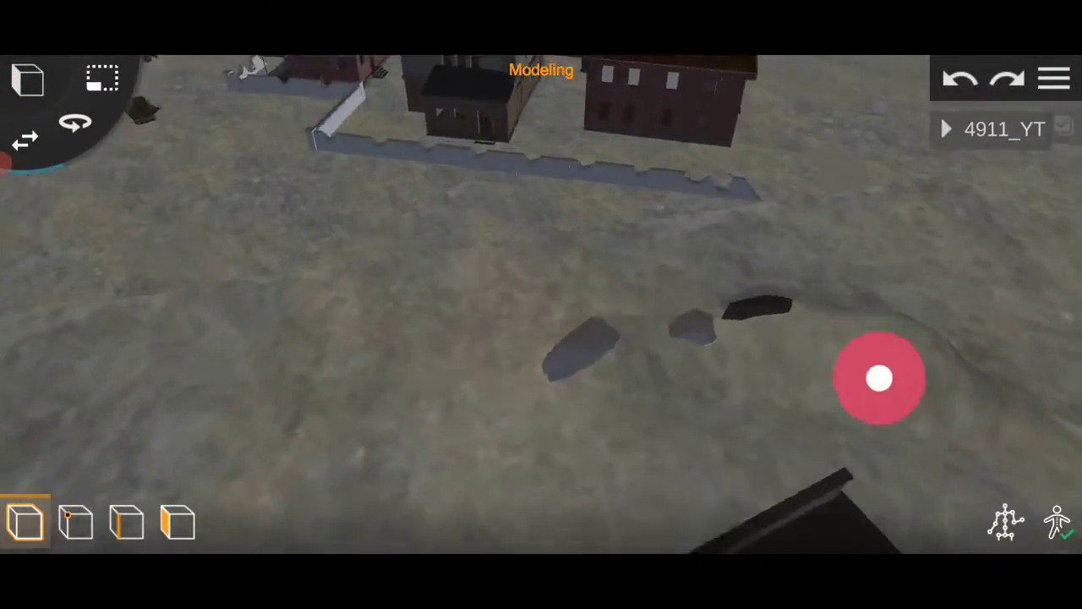
Bring the rocks into close view and give the first one a dark texture
{"action": "left_click_drag", "start_coordinate": [870, 439], "coordinate": [910, 394]}
{"action": "left_click_drag", "start_coordinate": [270, 403], "coordinate": [499, 373]}
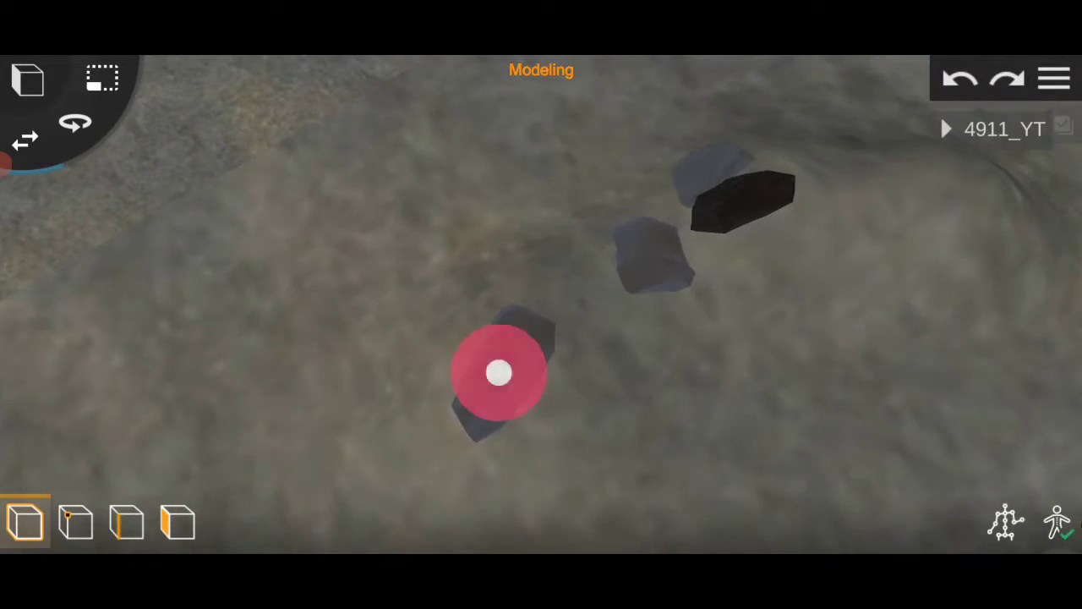
{"action": "left_click", "coordinate": [40, 315]}
{"action": "left_click", "coordinate": [797, 430]}
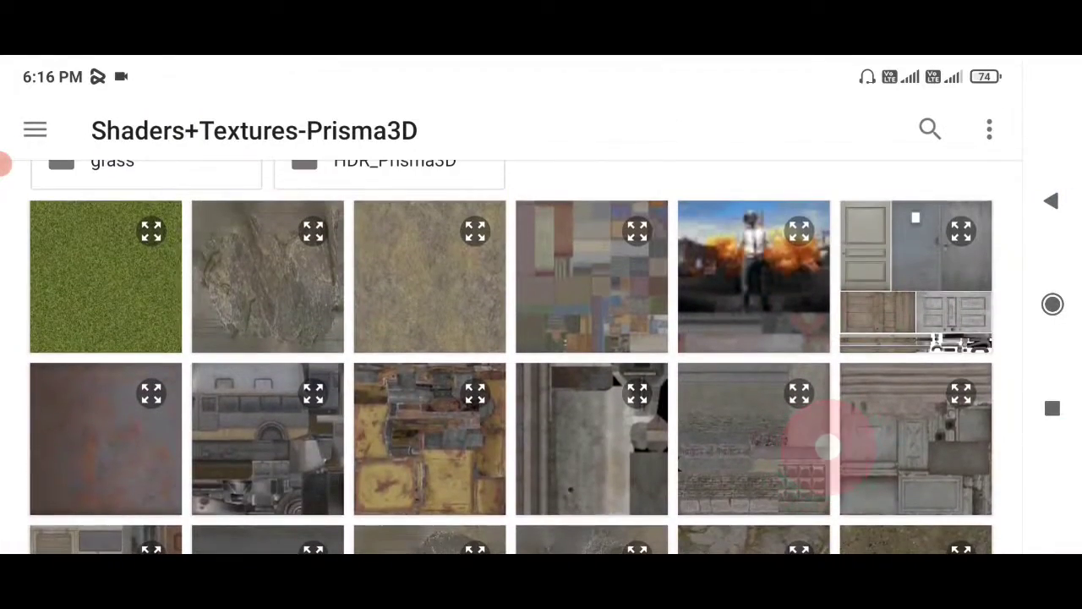
Texture the remaining rocks dark and pull the view back over the town
{"action": "left_click", "coordinate": [49, 319]}
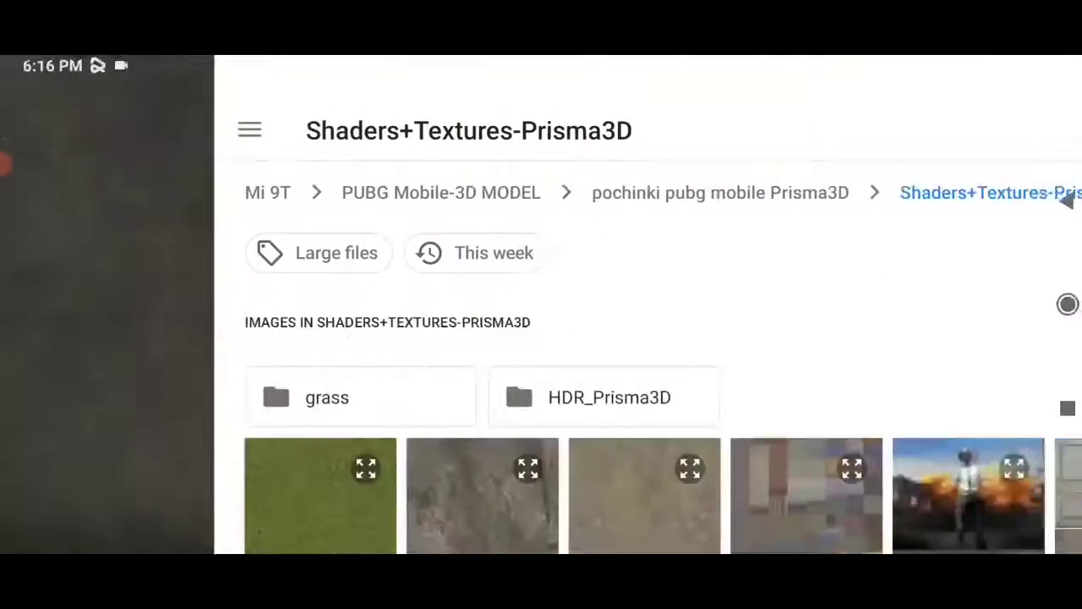
{"action": "left_click_drag", "start_coordinate": [801, 524], "coordinate": [801, 338]}
{"action": "left_click", "coordinate": [271, 321]}
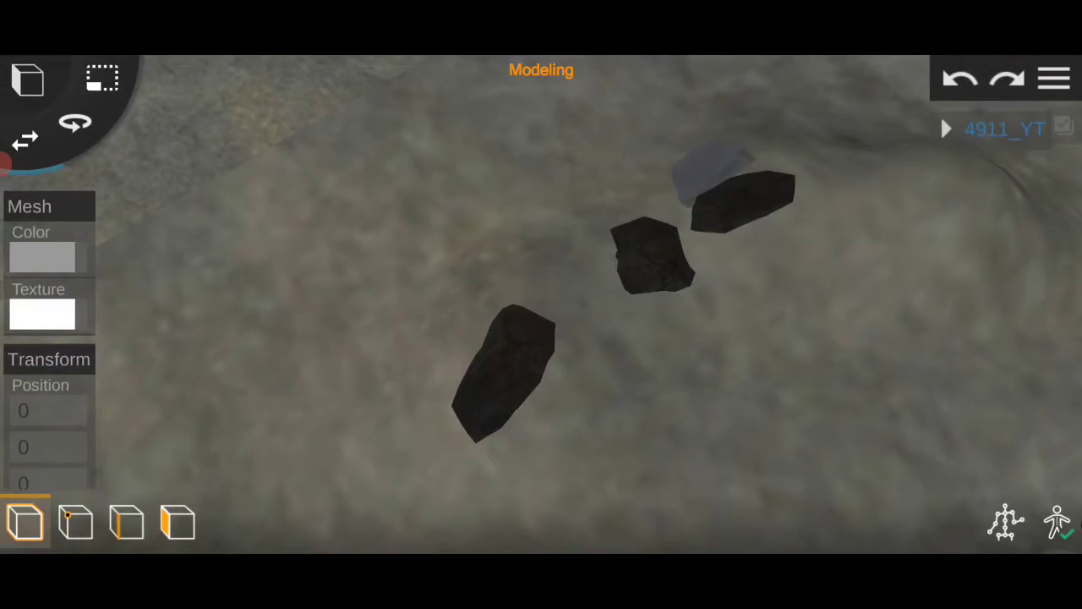
{"action": "left_click", "coordinate": [43, 314]}
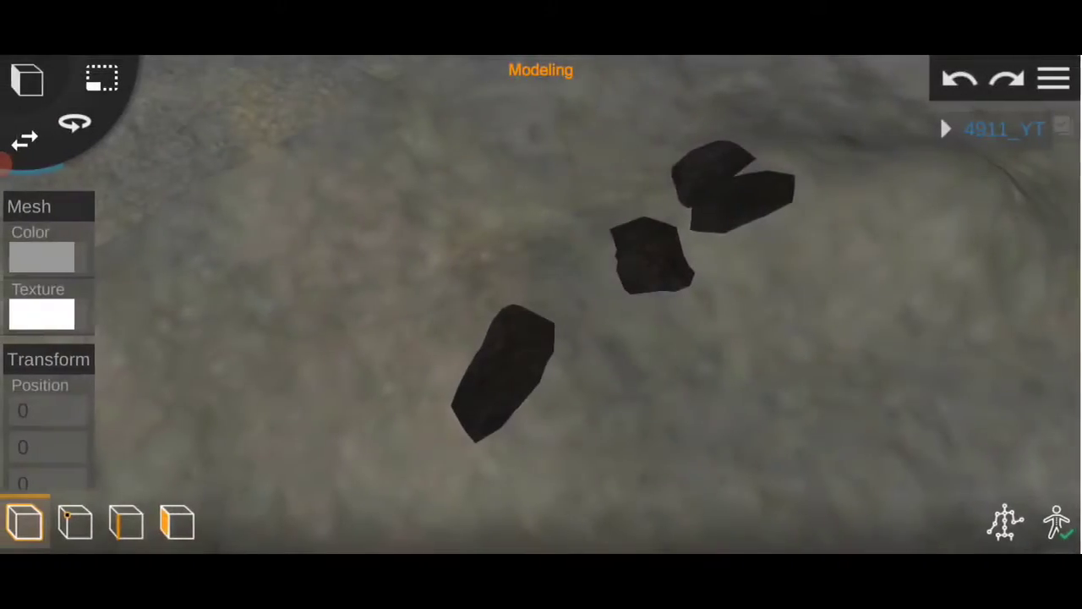
{"action": "scroll", "coordinate": [541, 304], "scroll_direction": "down", "scroll_amount": 3}
{"action": "mouse_move", "coordinate": [707, 425]}
{"action": "left_mouse_down"}
{"action": "mouse_move", "coordinate": [819, 377]}
{"action": "mouse_move", "coordinate": [762, 279]}
{"action": "left_mouse_up"}
Apply the concrete texture to the first piece of the broken wall
{"action": "scroll", "coordinate": [483, 329], "scroll_direction": "up", "scroll_amount": 5}
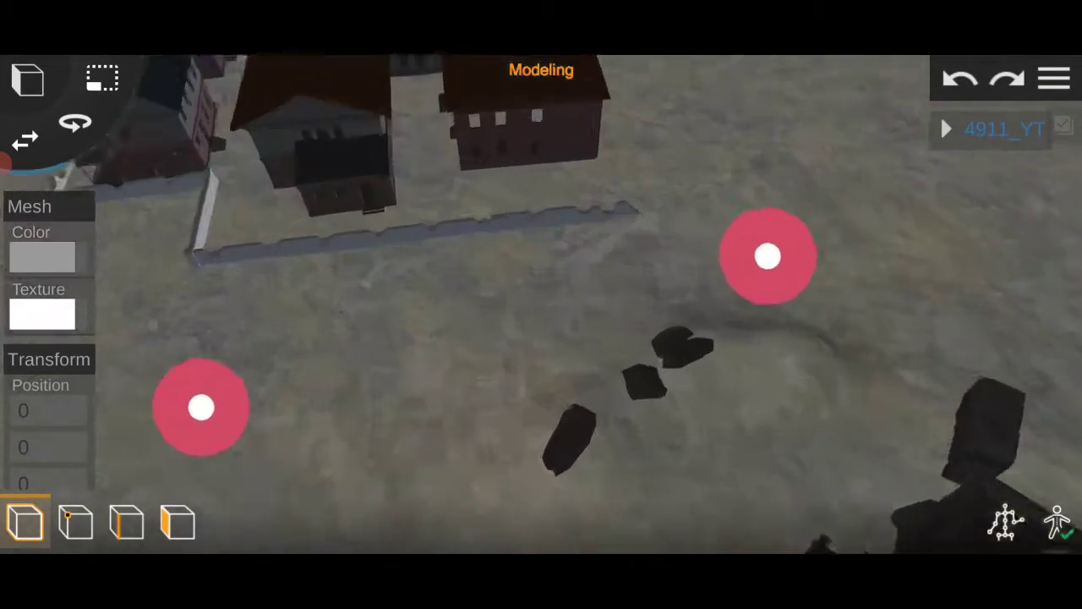
{"action": "scroll", "coordinate": [505, 417], "scroll_direction": "up", "scroll_amount": 3}
{"action": "scroll", "coordinate": [541, 355], "scroll_direction": "up", "scroll_amount": 2}
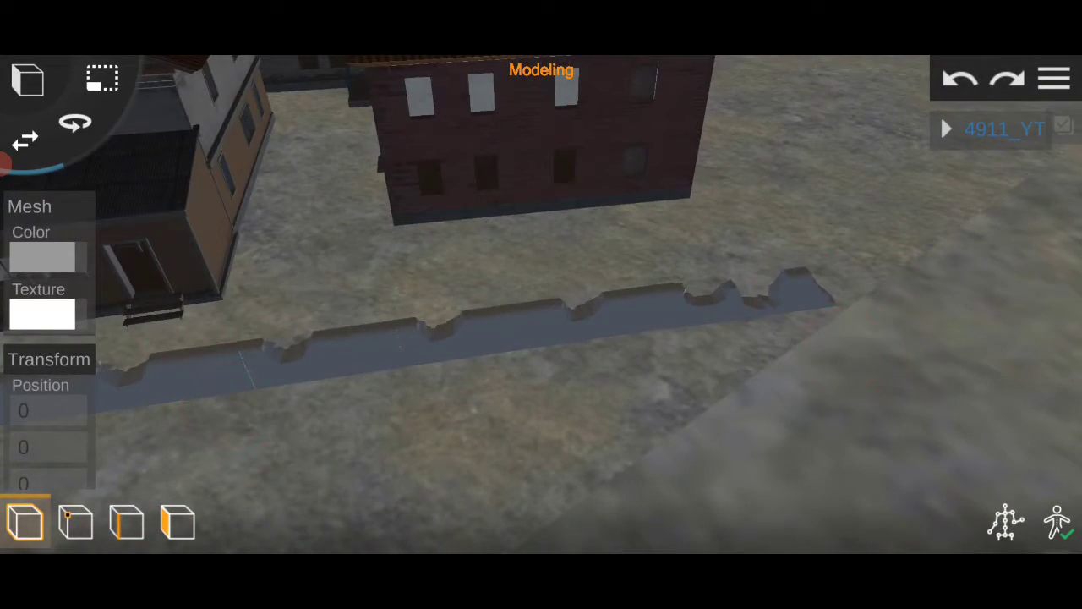
{"action": "left_click", "coordinate": [43, 316]}
{"action": "scroll", "coordinate": [508, 355], "scroll_direction": "down", "scroll_amount": 2}
{"action": "scroll", "coordinate": [507, 355], "scroll_direction": "down", "scroll_amount": 5}
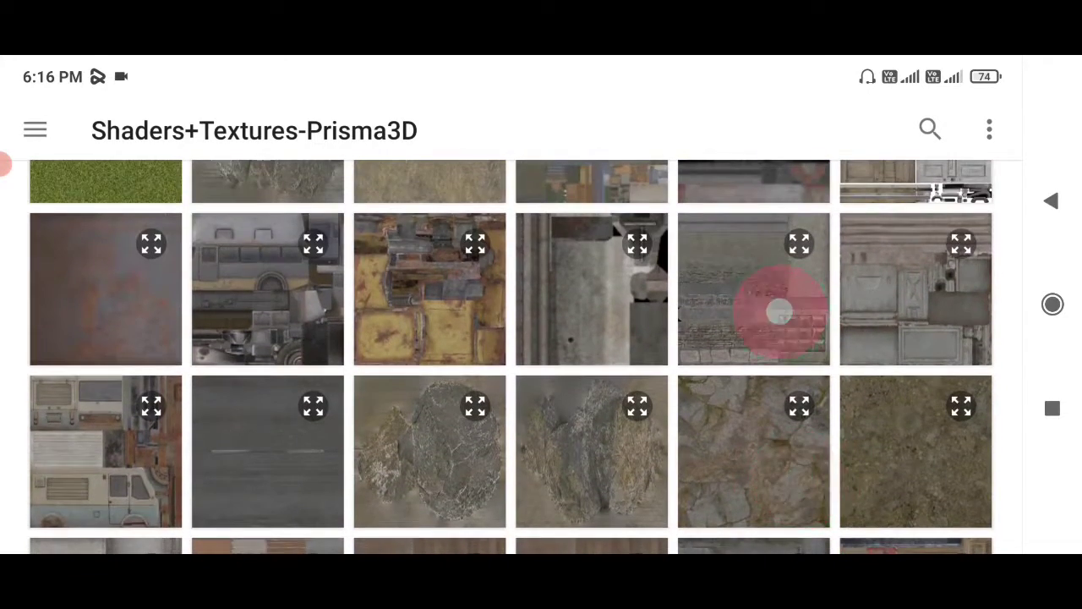
{"action": "left_click", "coordinate": [779, 313]}
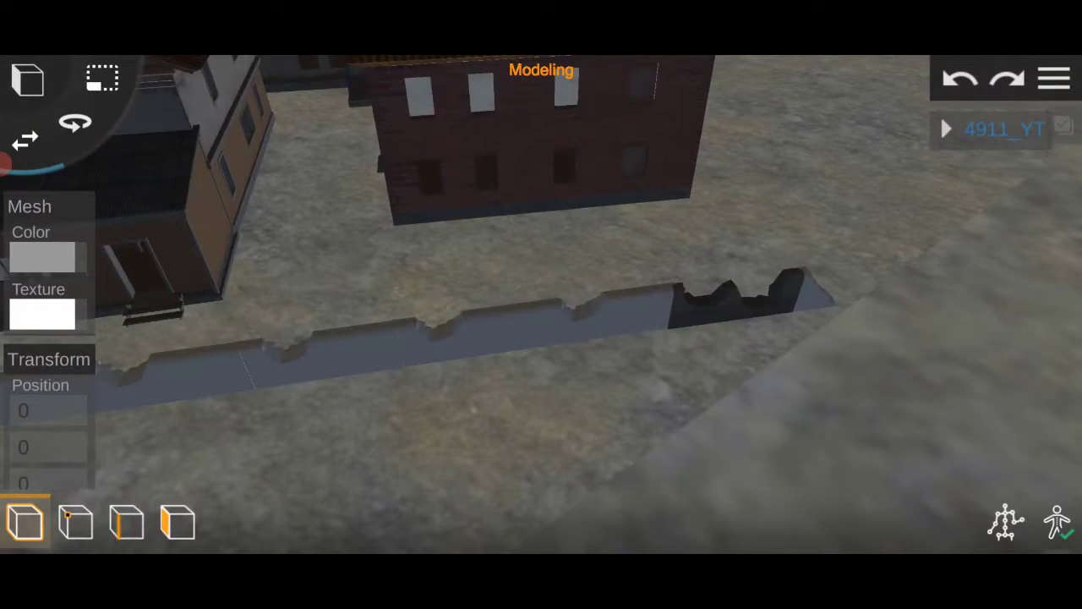
Give another wall section the dark texture
{"action": "left_click", "coordinate": [43, 313]}
{"action": "scroll", "coordinate": [862, 380], "scroll_direction": "down", "scroll_amount": 3}
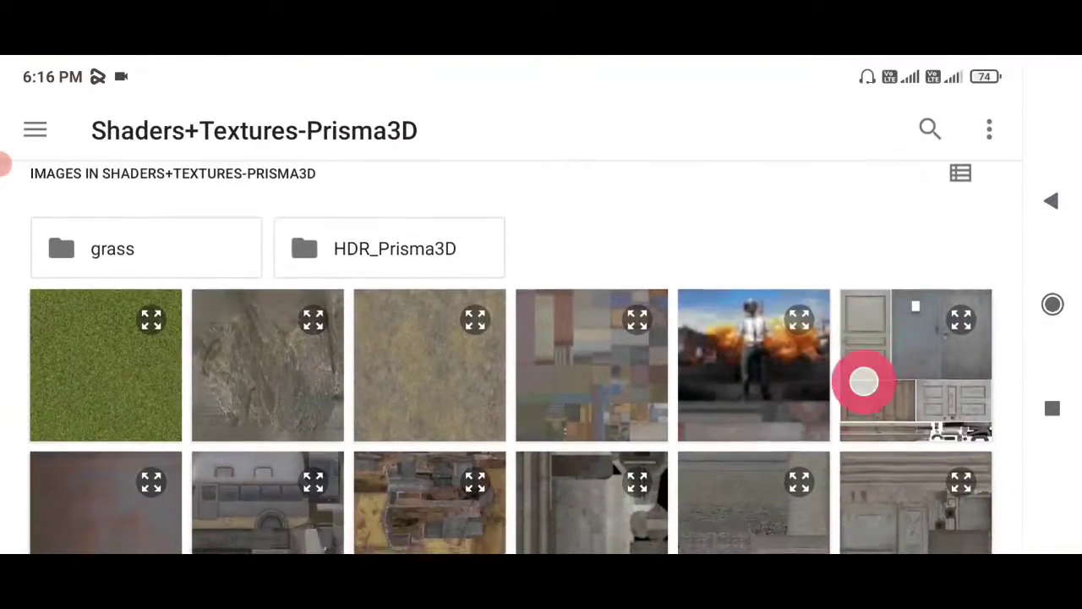
{"action": "scroll", "coordinate": [760, 388], "scroll_direction": "down", "scroll_amount": 3}
{"action": "left_click", "coordinate": [749, 394]}
{"action": "scroll", "coordinate": [571, 370], "scroll_direction": "up", "scroll_amount": 3}
{"action": "scroll", "coordinate": [511, 358], "scroll_direction": "up", "scroll_amount": 3}
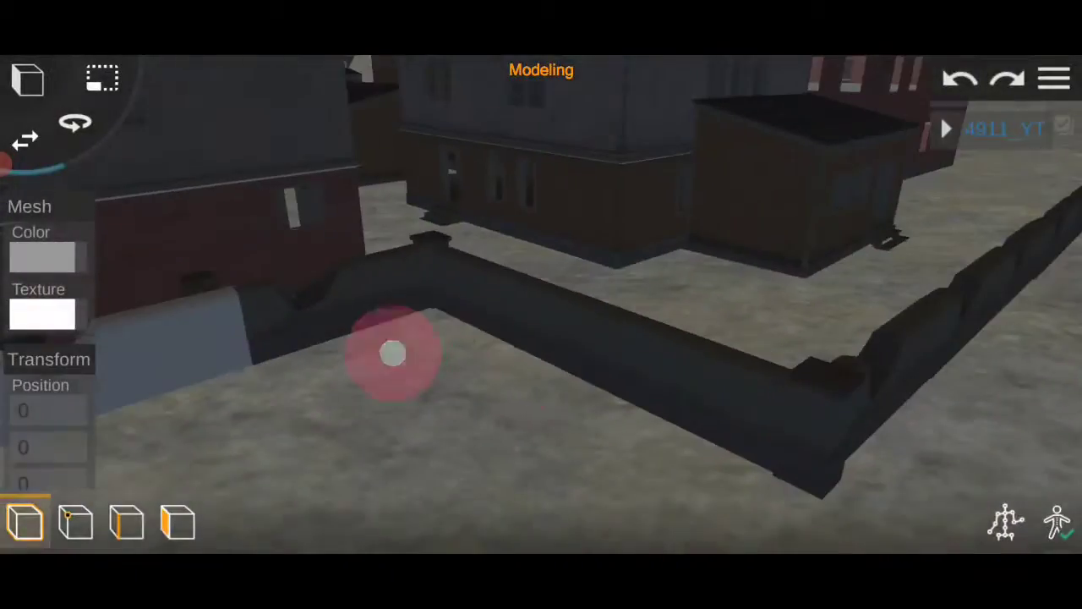
Orbit past the textured wall and rise to a high overview of the whole town
{"action": "left_click_drag", "start_coordinate": [392, 354], "coordinate": [514, 362]}
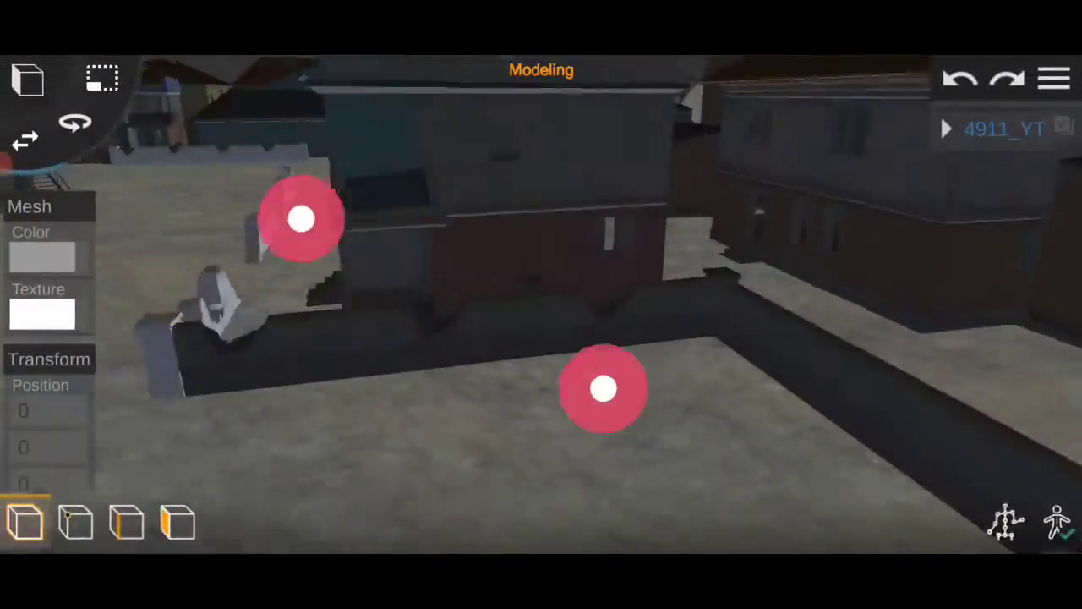
{"action": "left_click_drag", "start_coordinate": [603, 388], "coordinate": [538, 397]}
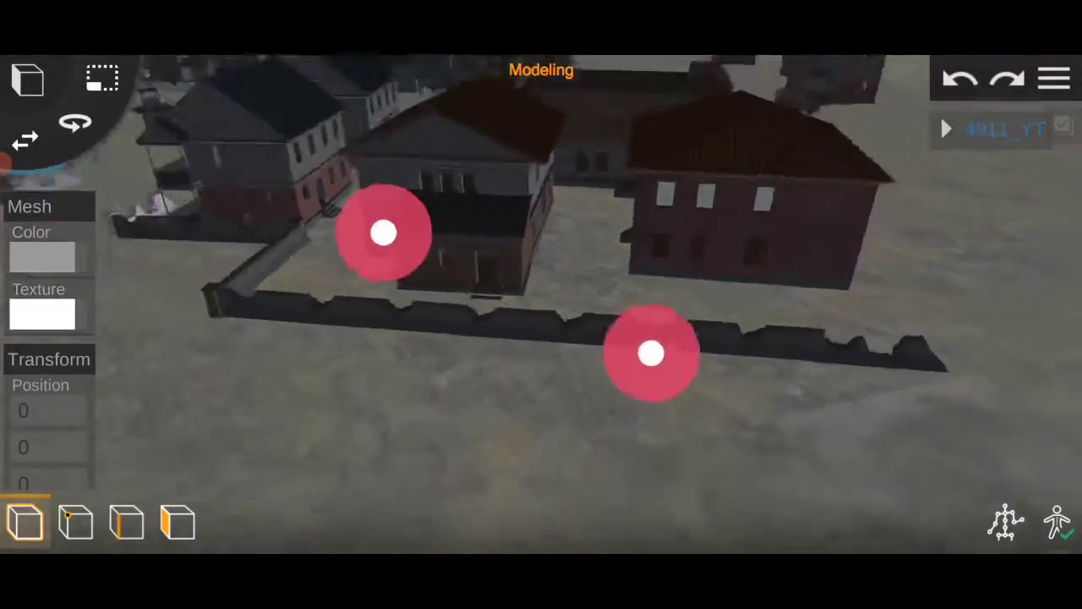
{"action": "mouse_move", "coordinate": [650, 353]}
{"action": "left_mouse_down"}
{"action": "mouse_move", "coordinate": [590, 305]}
{"action": "mouse_move", "coordinate": [611, 305]}
{"action": "mouse_move", "coordinate": [677, 365]}
{"action": "mouse_move", "coordinate": [660, 387]}
{"action": "mouse_move", "coordinate": [802, 345]}
{"action": "left_mouse_up"}
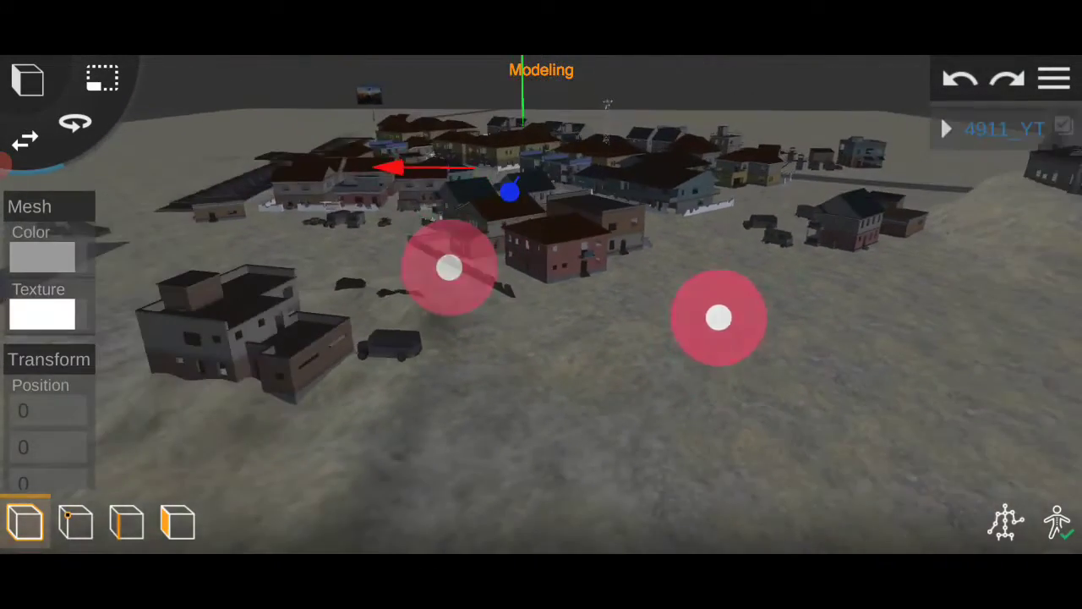
{"action": "left_click_drag", "start_coordinate": [717, 317], "coordinate": [639, 342]}
{"action": "mouse_move", "coordinate": [449, 265]}
{"action": "left_mouse_down"}
{"action": "mouse_move", "coordinate": [439, 196]}
{"action": "mouse_move", "coordinate": [421, 184]}
{"action": "left_mouse_up"}
{"action": "mouse_move", "coordinate": [639, 342]}
{"action": "left_mouse_down"}
{"action": "mouse_move", "coordinate": [693, 319]}
{"action": "mouse_move", "coordinate": [734, 377]}
{"action": "mouse_move", "coordinate": [735, 415]}
{"action": "mouse_move", "coordinate": [699, 371]}
{"action": "left_mouse_up"}
{"action": "left_click_drag", "start_coordinate": [352, 130], "coordinate": [364, 138]}
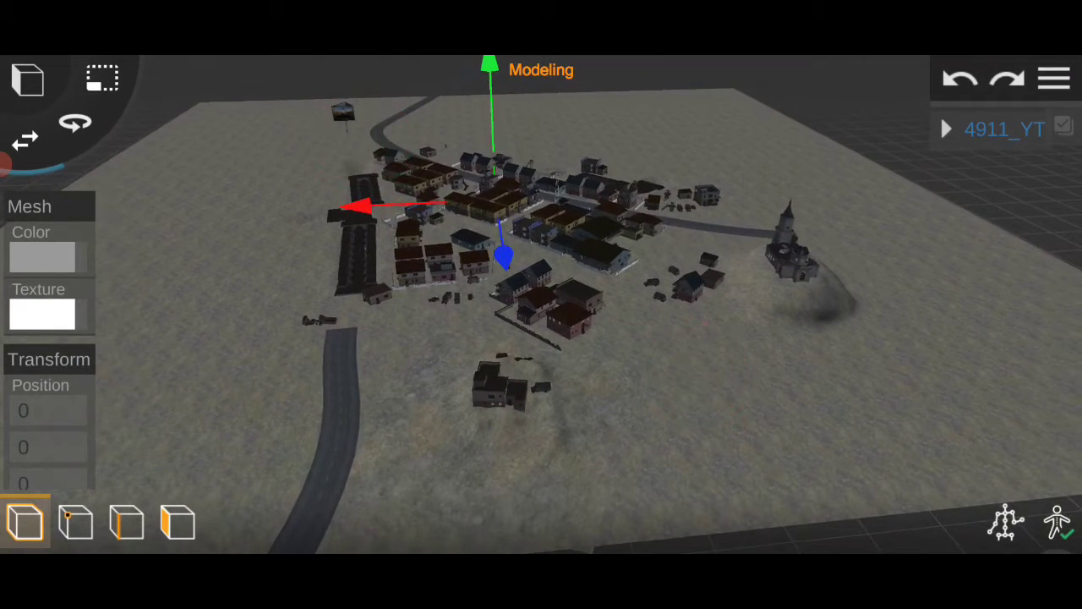
From the projects home, import the sphere model from the HDR_Prisma3D folder
{"action": "left_click", "coordinate": [1053, 78]}
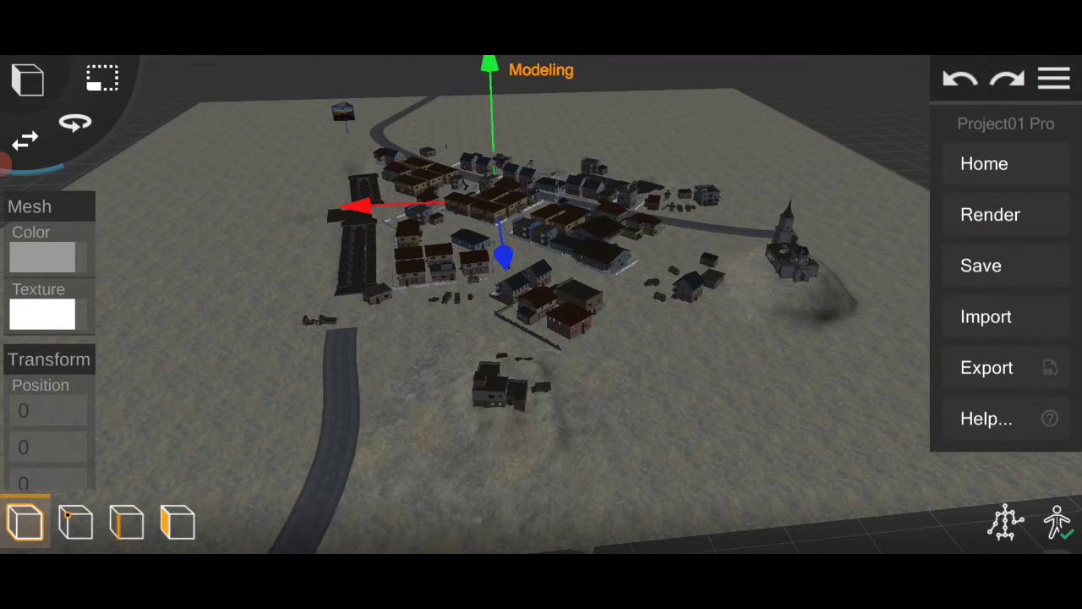
{"action": "left_click", "coordinate": [1034, 165]}
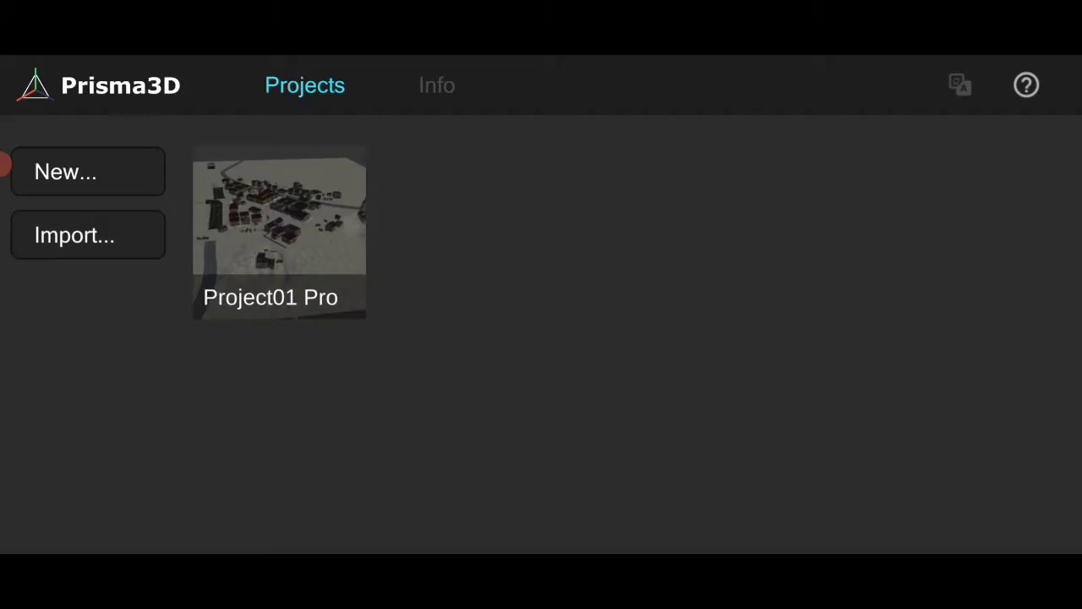
{"action": "left_click", "coordinate": [118, 242]}
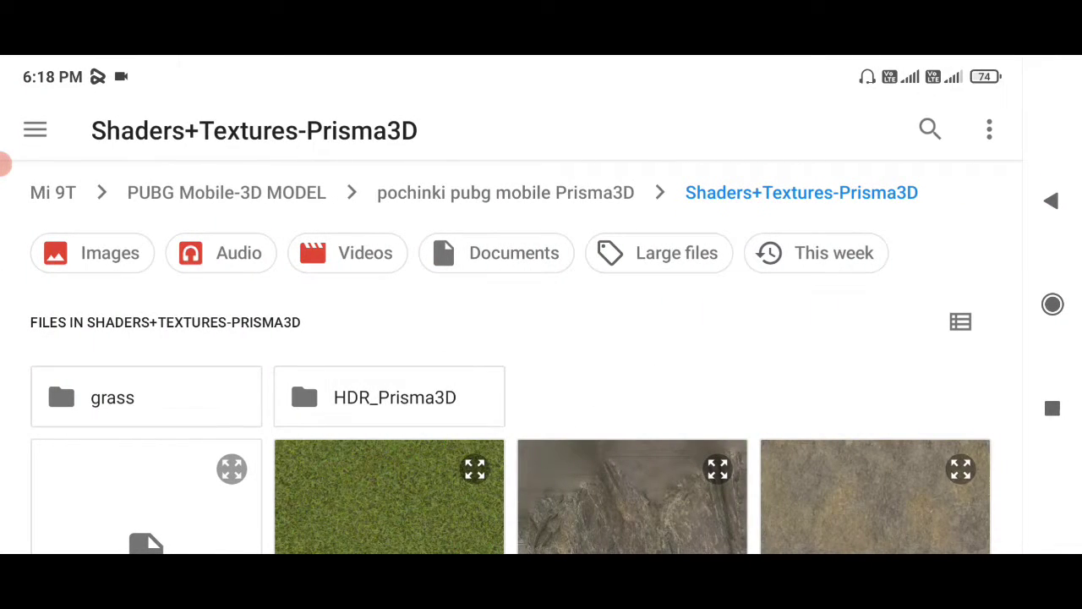
{"action": "left_click_drag", "start_coordinate": [664, 356], "coordinate": [664, 305]}
{"action": "left_click", "coordinate": [485, 302]}
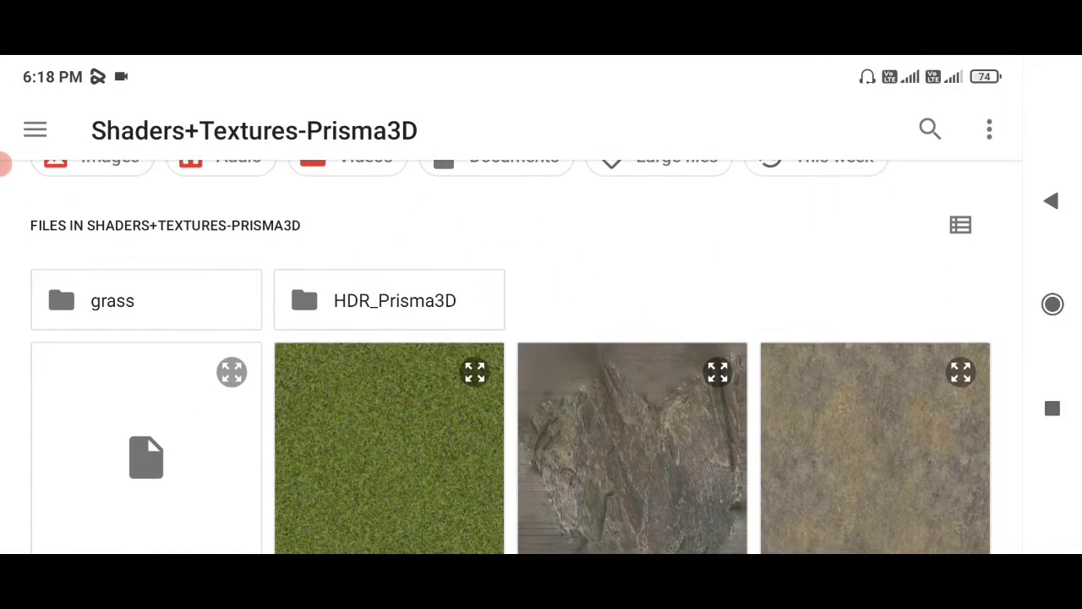
{"action": "mouse_move", "coordinate": [725, 326]}
{"action": "left_mouse_down"}
{"action": "mouse_move", "coordinate": [683, 296]}
{"action": "mouse_move", "coordinate": [736, 415]}
{"action": "left_mouse_up"}
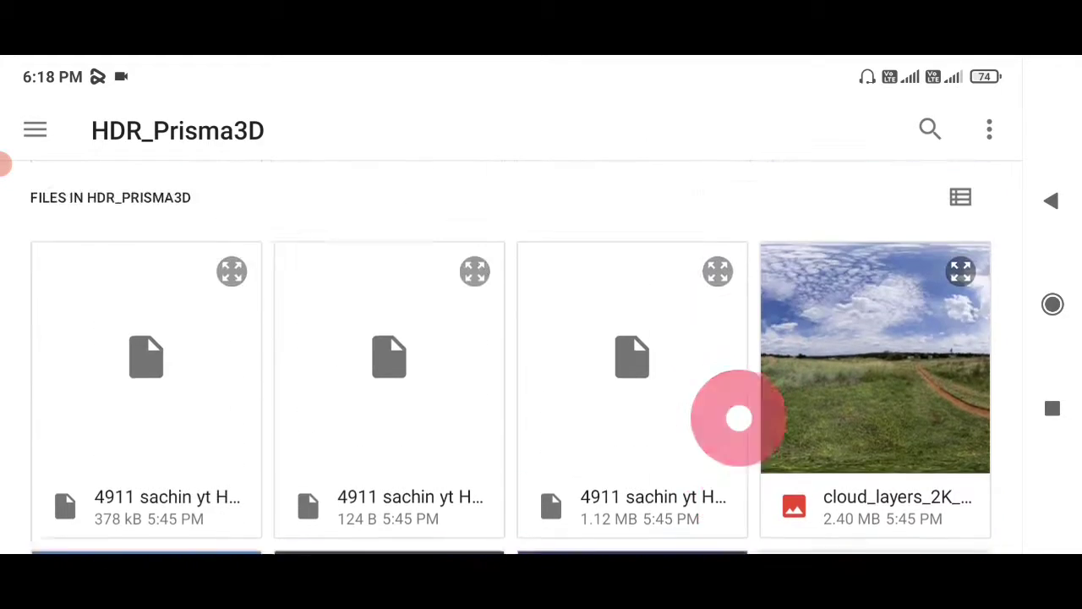
{"action": "left_click", "coordinate": [960, 321]}
{"action": "left_click_drag", "start_coordinate": [775, 338], "coordinate": [802, 250]}
{"action": "left_click", "coordinate": [482, 271]}
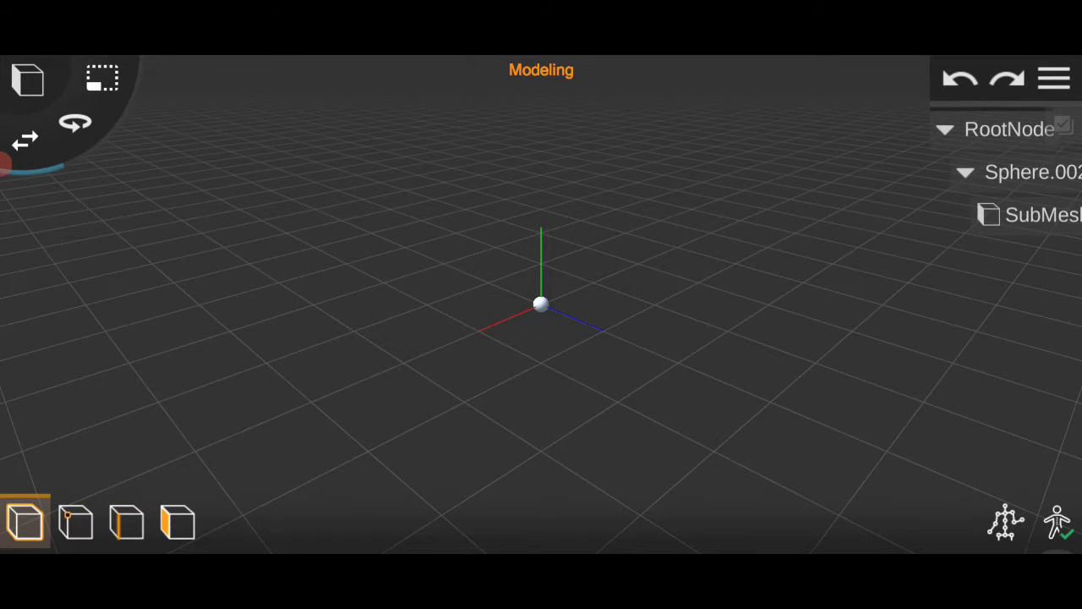
Save the imported RootNode group as a reusable library object
{"action": "mouse_move", "coordinate": [999, 125]}
{"action": "left_mouse_down"}
{"action": "mouse_move", "coordinate": [257, 194]}
{"action": "mouse_move", "coordinate": [19, 85]}
{"action": "left_mouse_up"}
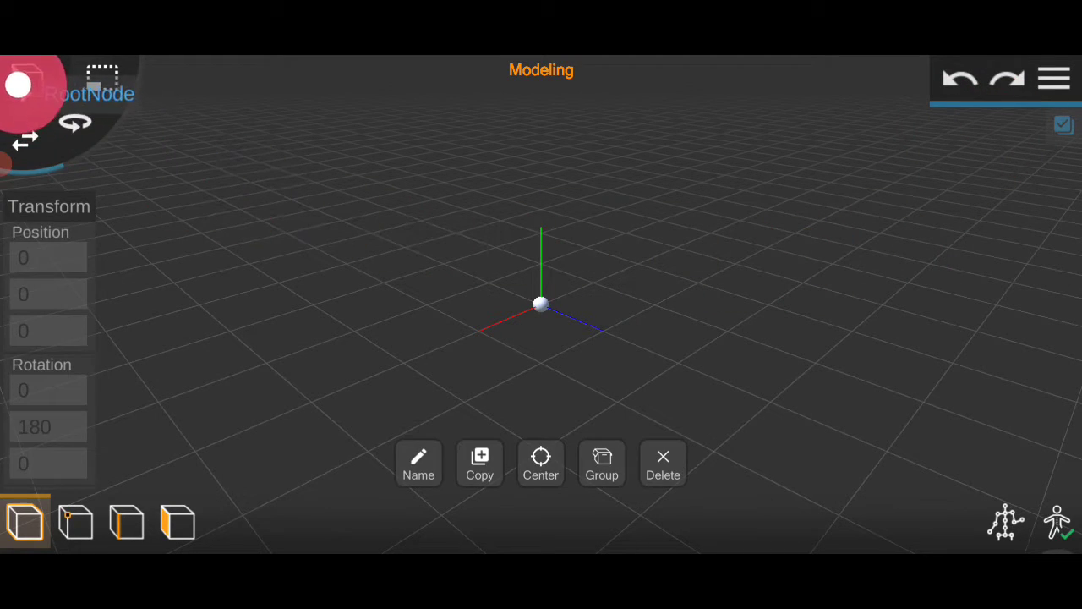
{"action": "left_click", "coordinate": [32, 78]}
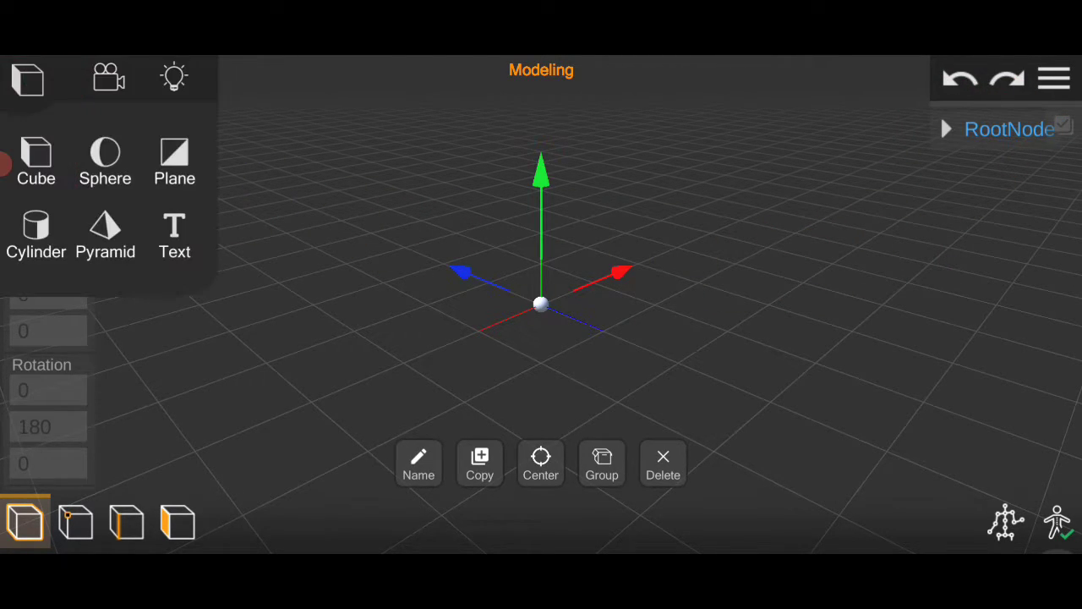
{"action": "mouse_move", "coordinate": [991, 127]}
{"action": "left_mouse_down"}
{"action": "mouse_move", "coordinate": [344, 152]}
{"action": "mouse_move", "coordinate": [26, 79]}
{"action": "left_mouse_up"}
Save the new project under the name Project01
{"action": "left_click", "coordinate": [1055, 79]}
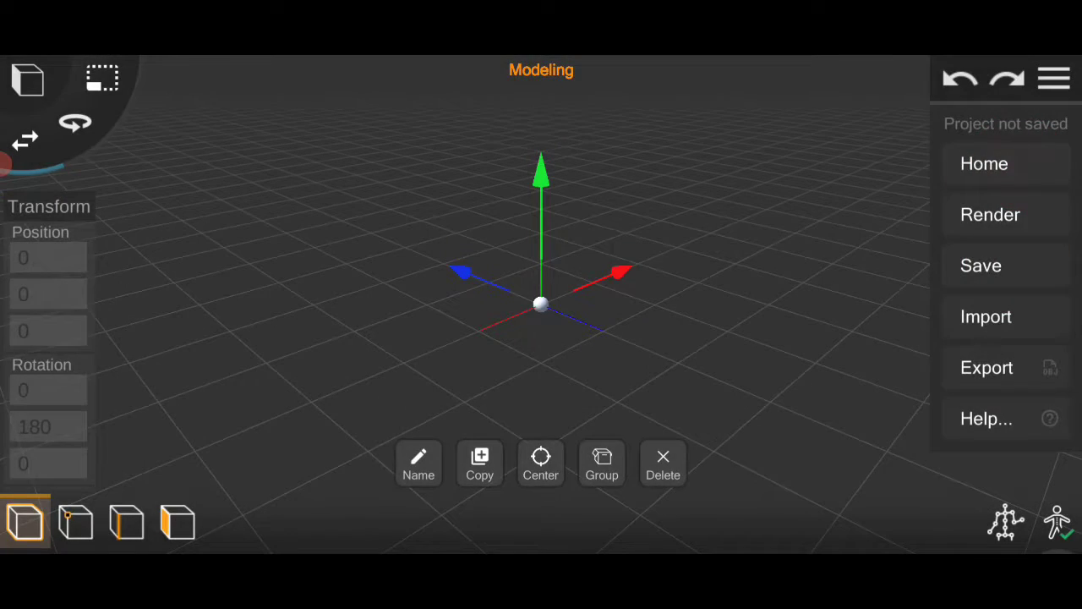
{"action": "left_click", "coordinate": [984, 163]}
{"action": "left_click", "coordinate": [766, 333]}
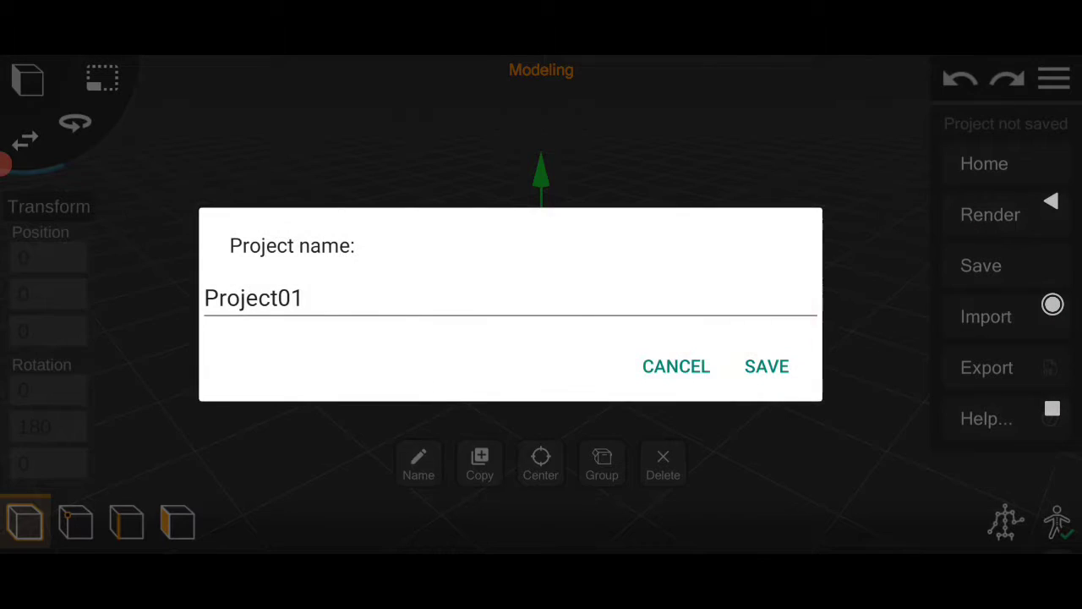
{"action": "left_click", "coordinate": [707, 287]}
{"action": "left_click", "coordinate": [939, 213]}
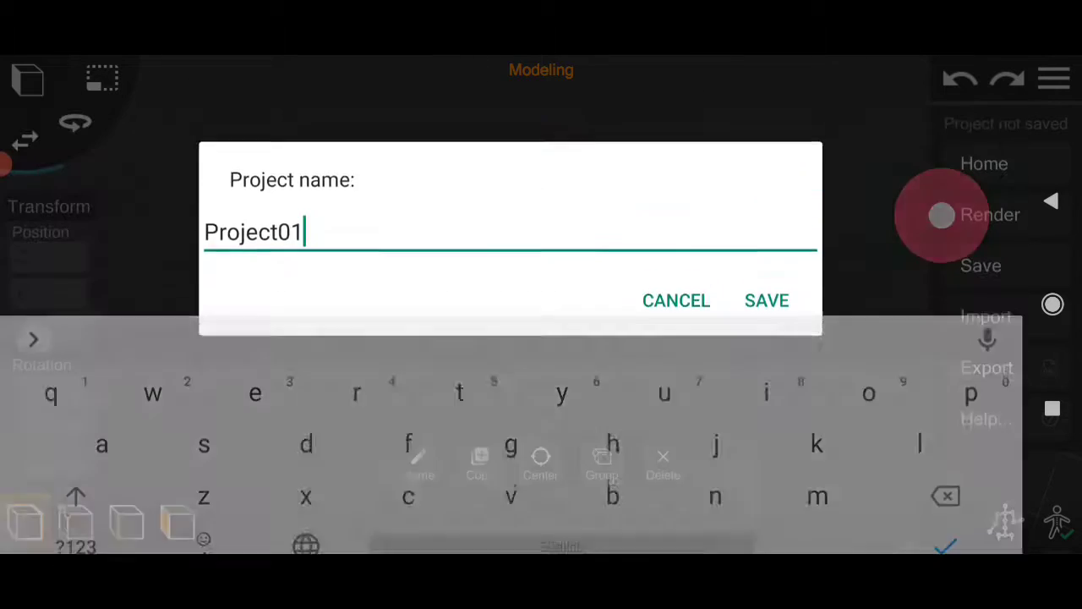
{"action": "left_click", "coordinate": [780, 362]}
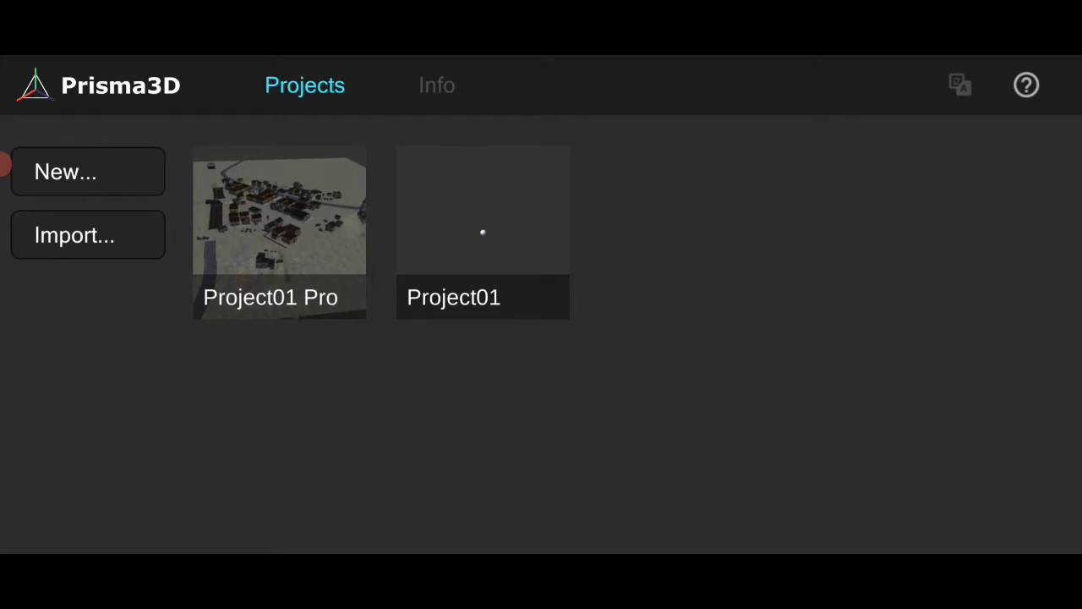
Open the Project01 Pro town project and tilt the view down over the town
{"action": "left_click", "coordinate": [295, 249]}
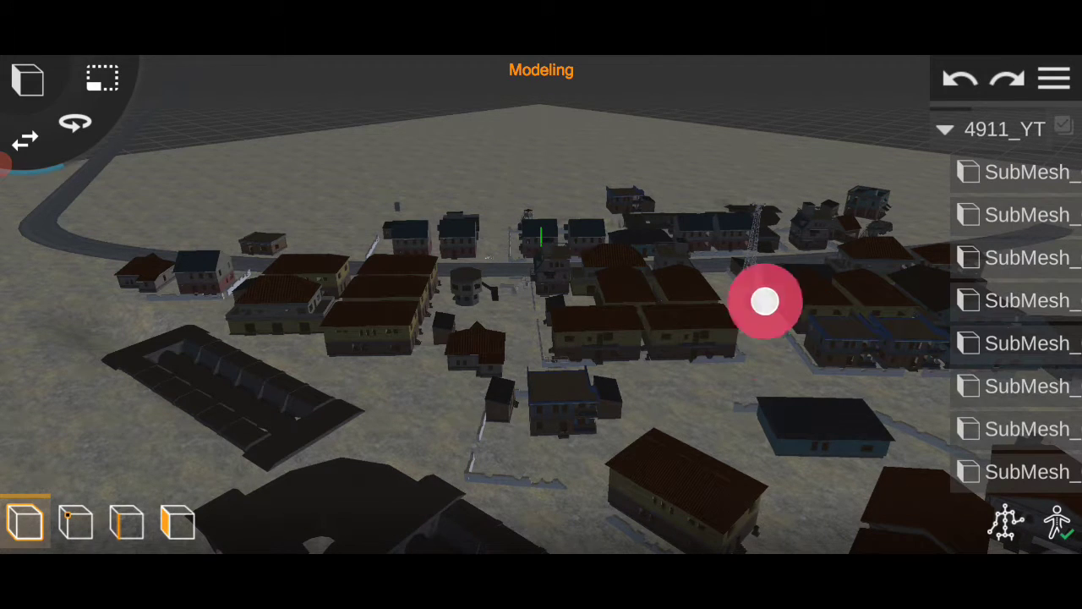
{"action": "left_click_drag", "start_coordinate": [765, 300], "coordinate": [722, 373]}
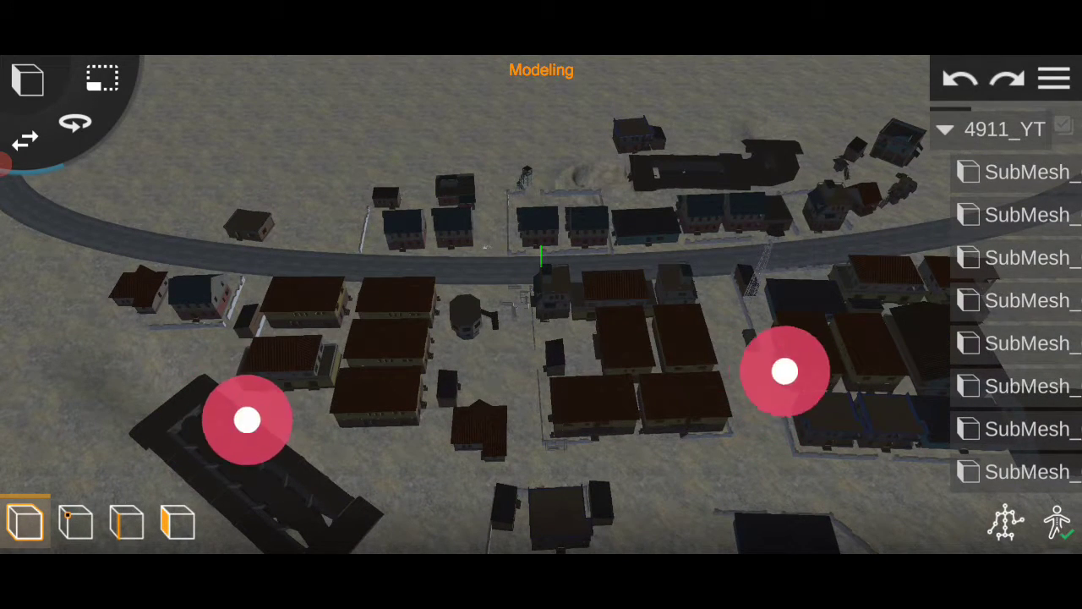
{"action": "scroll", "coordinate": [503, 397], "scroll_direction": "down", "scroll_amount": 5}
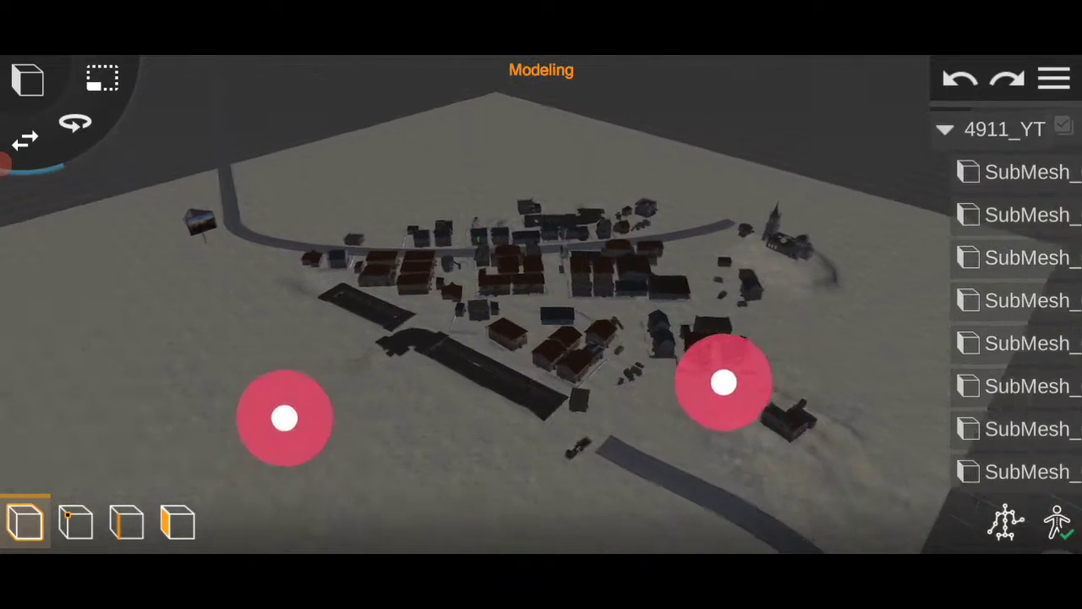
{"action": "scroll", "coordinate": [504, 398], "scroll_direction": "down", "scroll_amount": 2}
Collapse and deselect the 4911_YT town model, then open the add-object list
{"action": "left_click", "coordinate": [932, 128]}
{"action": "left_click", "coordinate": [946, 128]}
{"action": "left_click", "coordinate": [809, 114]}
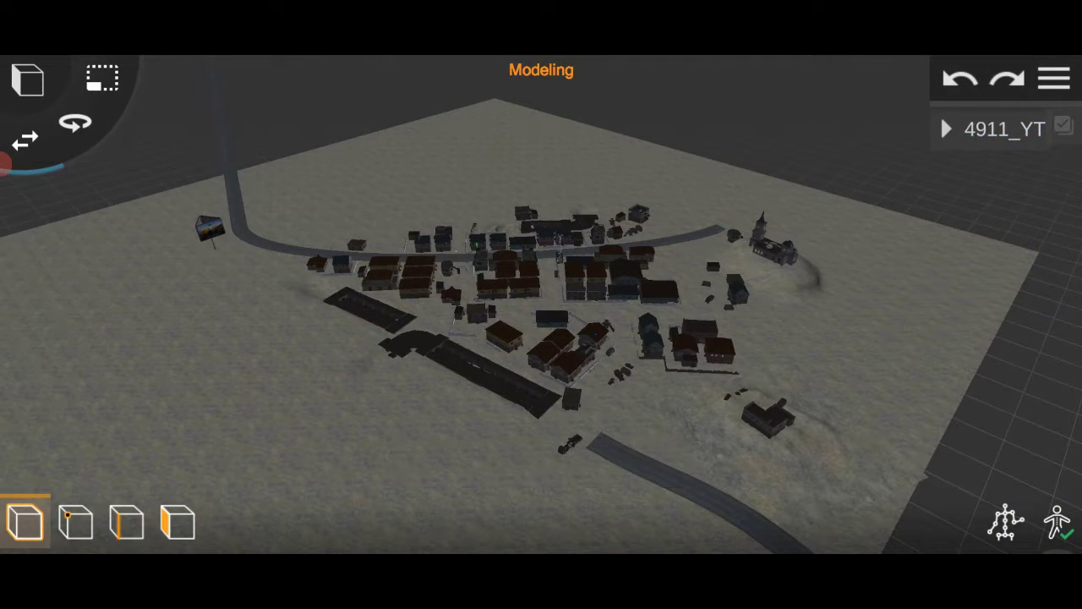
{"action": "left_click_drag", "start_coordinate": [800, 309], "coordinate": [877, 388]}
{"action": "left_click", "coordinate": [36, 78]}
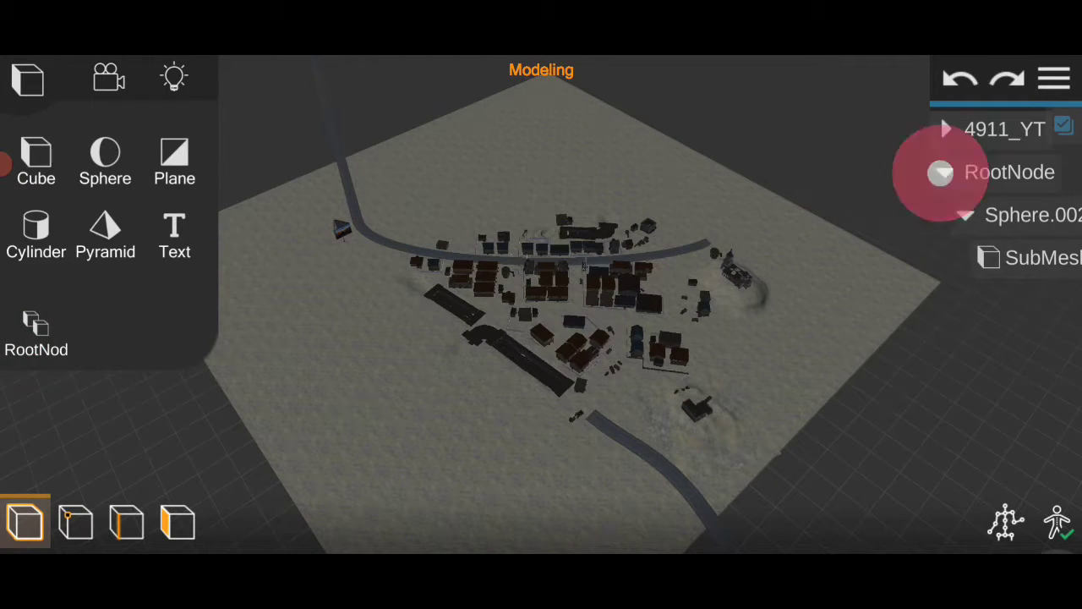
Insert the saved RootNode sphere into the town and set its scale to 15
{"action": "left_click", "coordinate": [27, 78]}
{"action": "left_click", "coordinate": [1007, 171]}
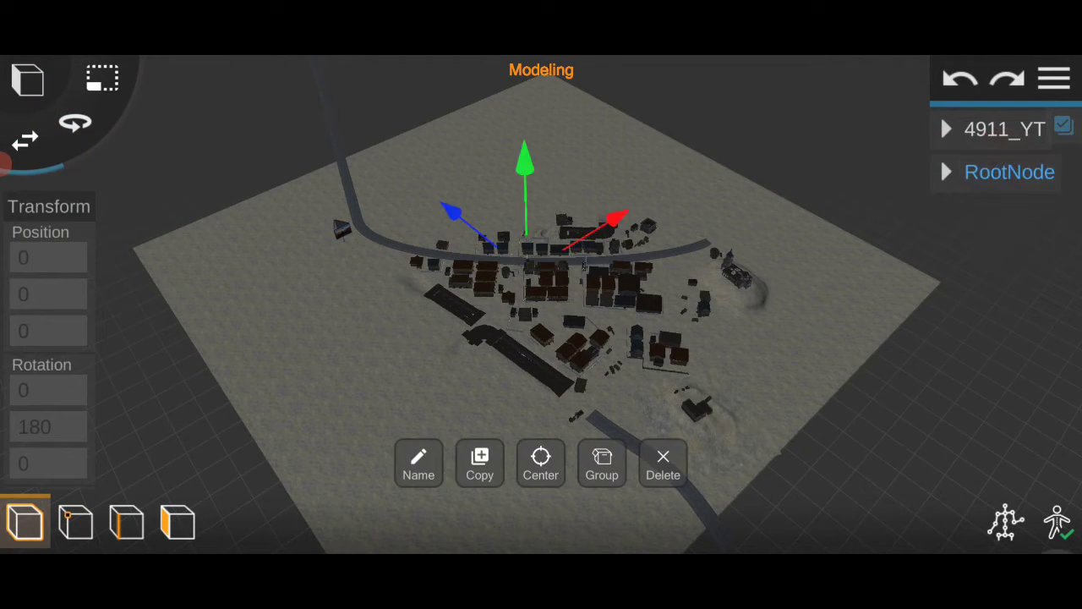
{"action": "left_click", "coordinate": [54, 392]}
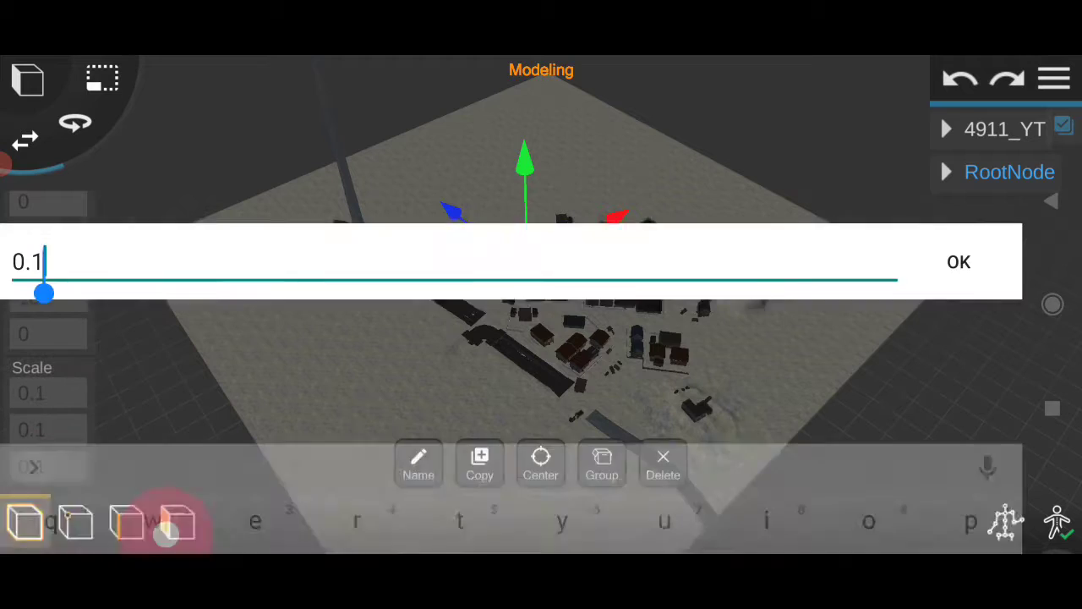
{"action": "type", "text": "15"}
{"action": "left_click", "coordinate": [958, 310]}
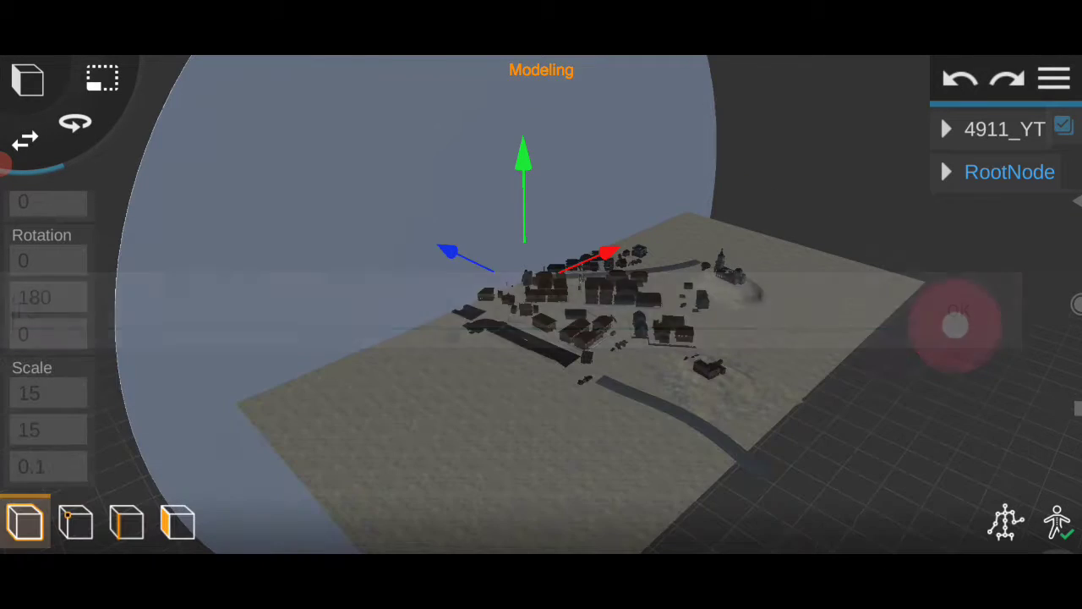
{"action": "left_click", "coordinate": [48, 466]}
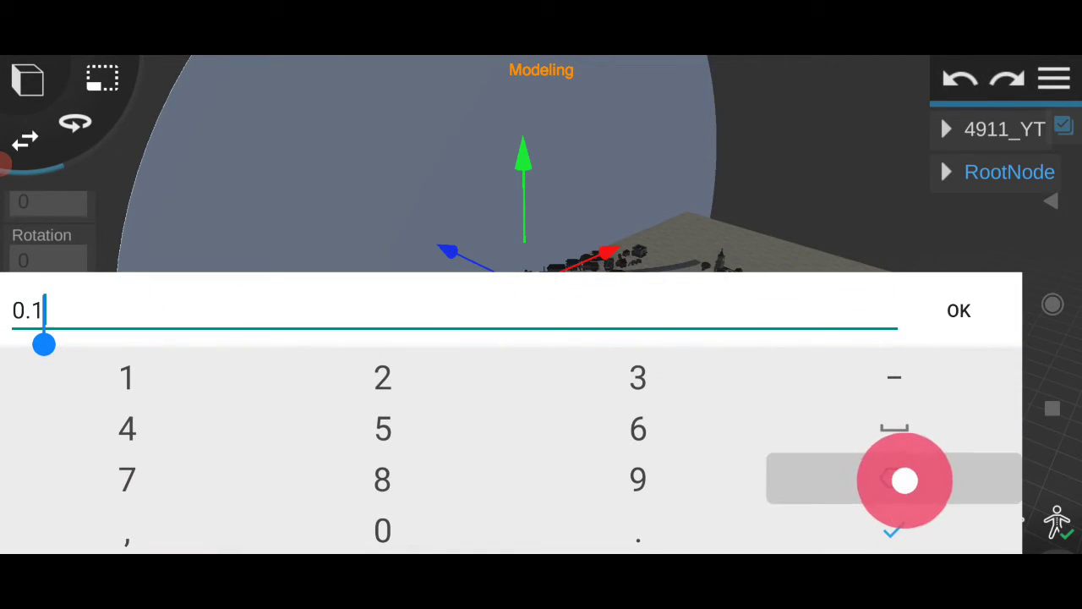
{"action": "left_click", "coordinate": [959, 310]}
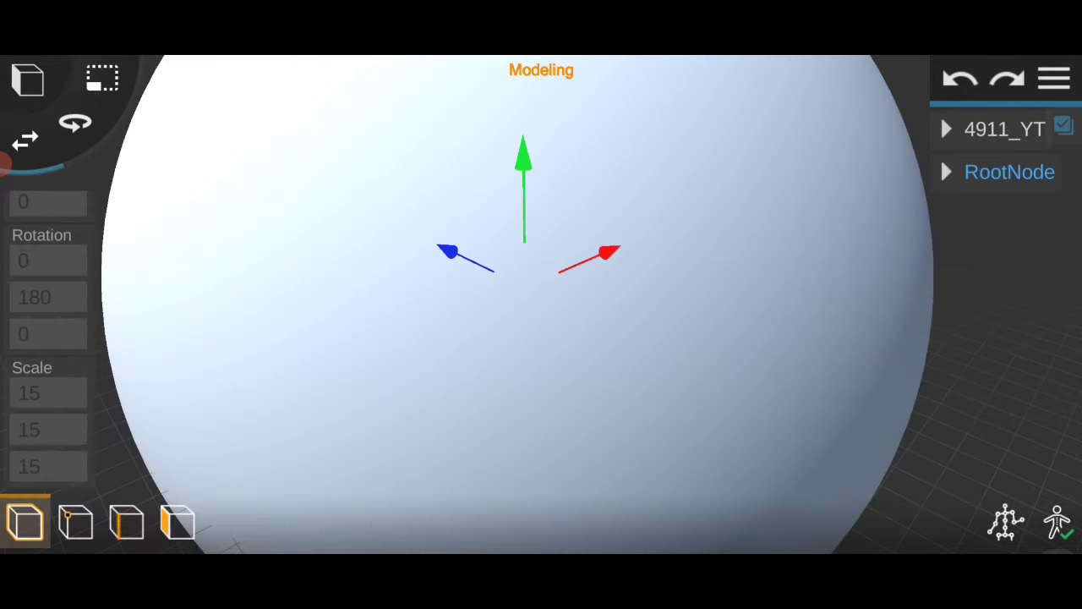
{"action": "scroll", "coordinate": [591, 414], "scroll_direction": "down", "scroll_amount": 5}
Apply the the_sky_is_on_fire image from HDR_Prisma3D as the sphere's texture
{"action": "mouse_move", "coordinate": [904, 321]}
{"action": "left_mouse_down"}
{"action": "mouse_move", "coordinate": [964, 393]}
{"action": "mouse_move", "coordinate": [866, 374]}
{"action": "mouse_move", "coordinate": [860, 307]}
{"action": "left_mouse_up"}
{"action": "left_click", "coordinate": [592, 276]}
{"action": "left_click", "coordinate": [38, 315]}
{"action": "left_click", "coordinate": [205, 507]}
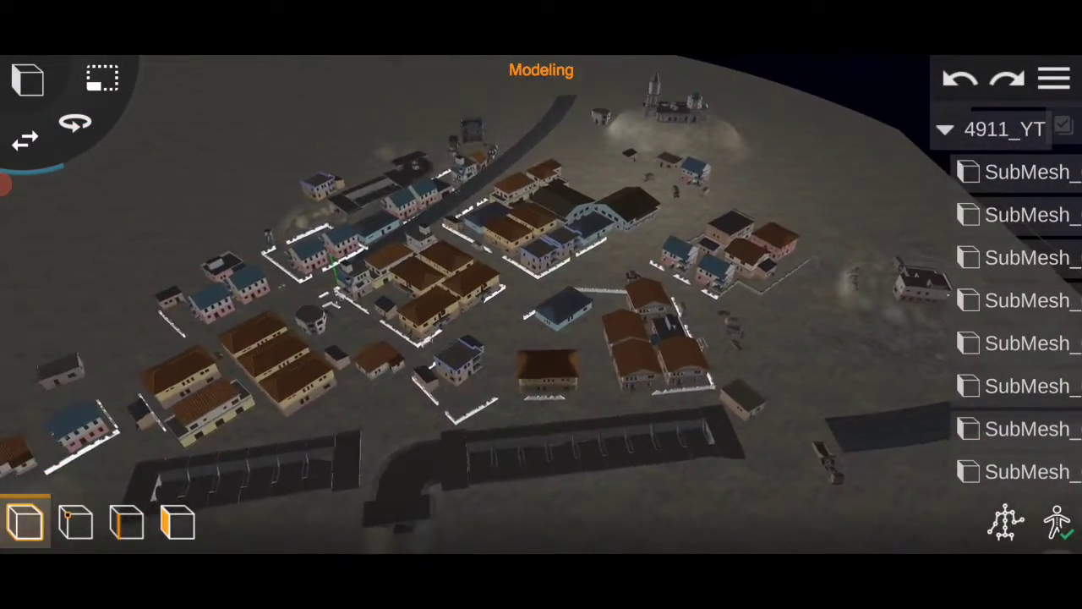
Tilt the view toward the sky and move the camera into the town
{"action": "left_click_drag", "start_coordinate": [541, 254], "coordinate": [541, 338]}
{"action": "mouse_move", "coordinate": [541, 296]}
{"action": "left_mouse_down"}
{"action": "mouse_move", "coordinate": [575, 300]}
{"action": "mouse_move", "coordinate": [507, 262]}
{"action": "mouse_move", "coordinate": [440, 309]}
{"action": "mouse_move", "coordinate": [486, 364]}
{"action": "left_mouse_up"}
{"action": "scroll", "coordinate": [541, 338], "scroll_direction": "up", "scroll_amount": 1}
{"action": "scroll", "coordinate": [542, 338], "scroll_direction": "up", "scroll_amount": 3}
{"action": "scroll", "coordinate": [541, 338], "scroll_direction": "up", "scroll_amount": 3}
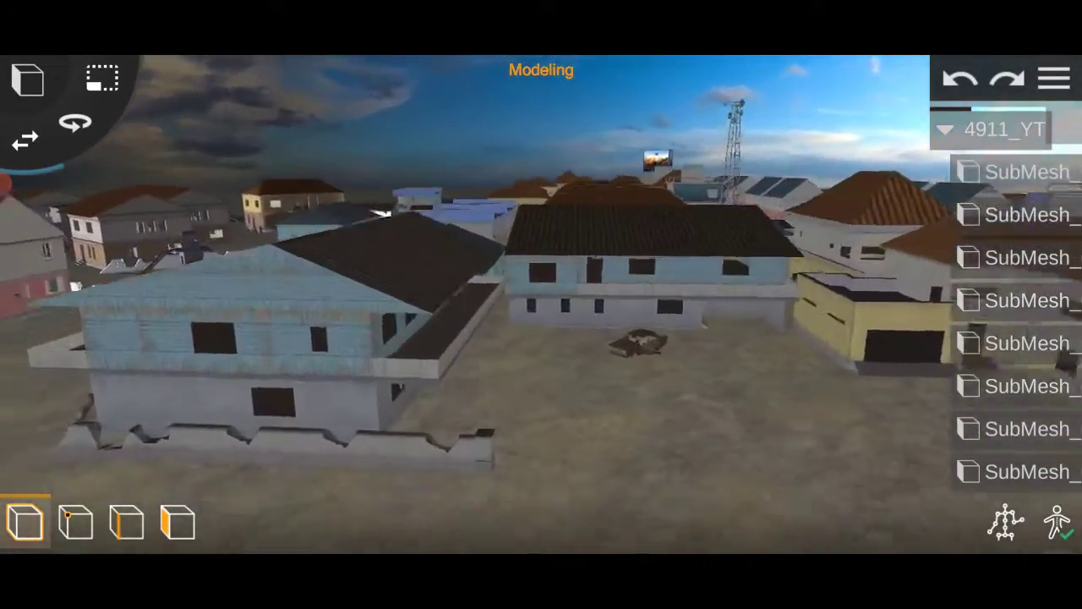
{"action": "scroll", "coordinate": [541, 338], "scroll_direction": "up", "scroll_amount": 2}
{"action": "left_click_drag", "start_coordinate": [486, 279], "coordinate": [477, 317]}
Orbit past the white church toward the road, then swoop over nearer houses
{"action": "left_click_drag", "start_coordinate": [591, 338], "coordinate": [389, 338]}
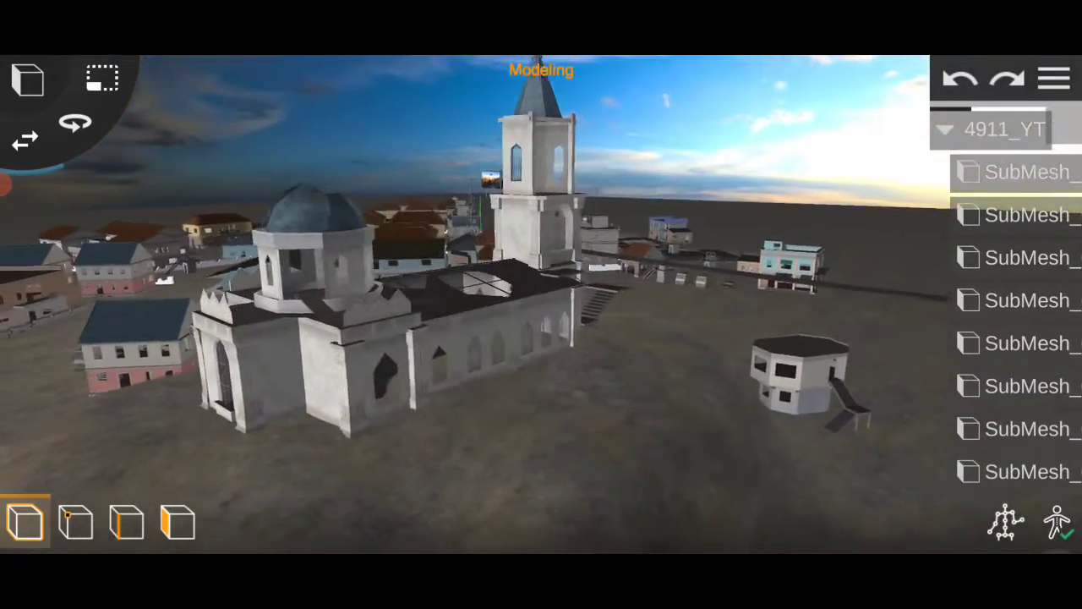
{"action": "mouse_move", "coordinate": [541, 338]}
{"action": "left_mouse_down"}
{"action": "mouse_move", "coordinate": [414, 338]}
{"action": "mouse_move", "coordinate": [473, 322]}
{"action": "left_mouse_up"}
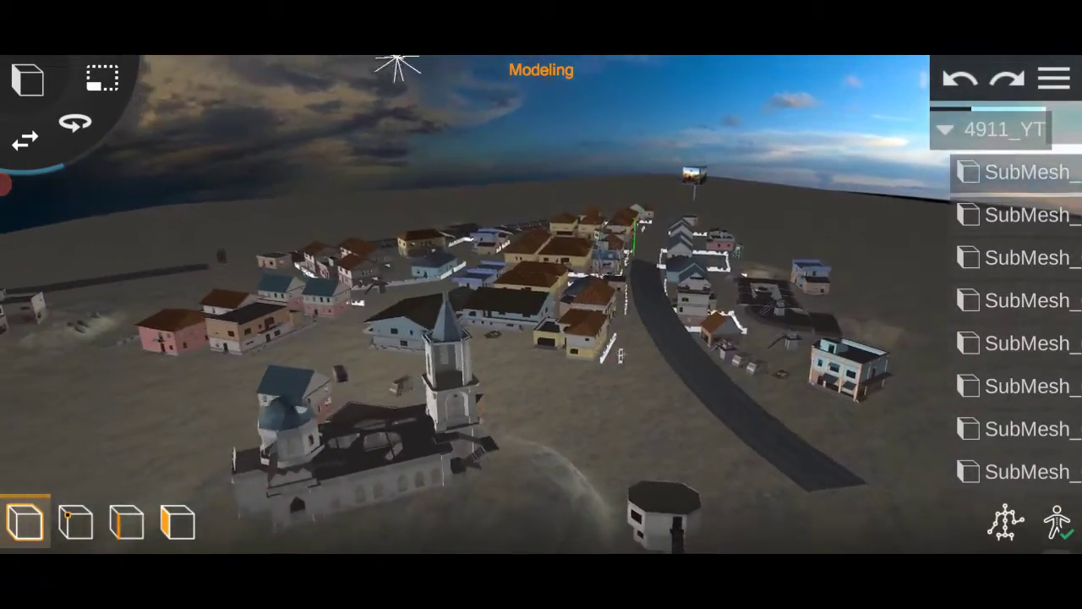
{"action": "scroll", "coordinate": [541, 338], "scroll_direction": "up", "scroll_amount": 2}
{"action": "scroll", "coordinate": [541, 338], "scroll_direction": "up", "scroll_amount": 2}
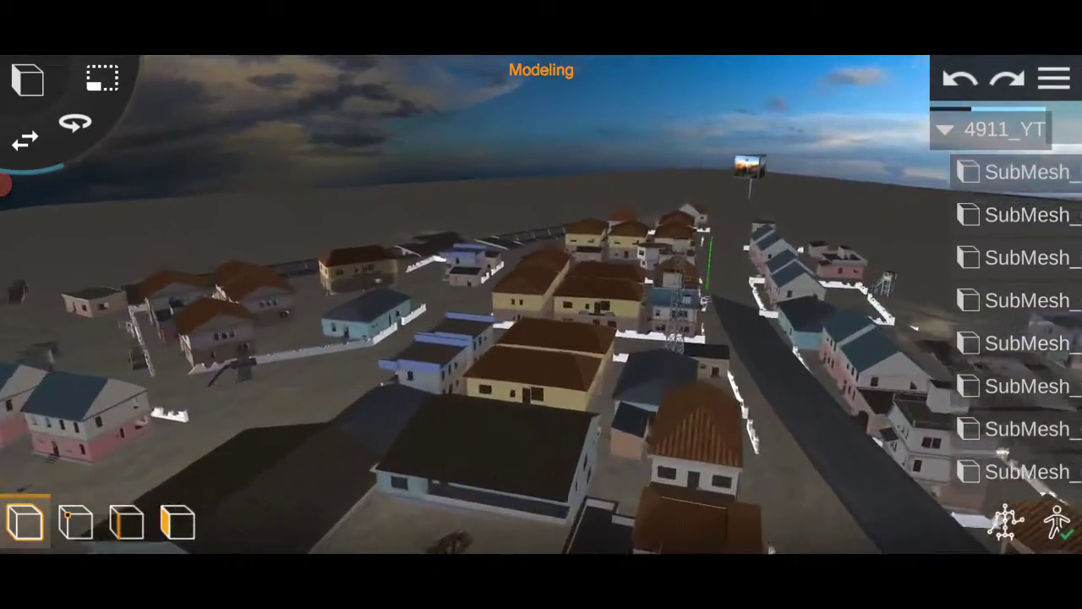
{"action": "scroll", "coordinate": [541, 338], "scroll_direction": "up", "scroll_amount": 2}
{"action": "mouse_move", "coordinate": [541, 304]}
{"action": "left_mouse_down"}
{"action": "mouse_move", "coordinate": [541, 393]}
{"action": "mouse_move", "coordinate": [507, 397]}
{"action": "left_mouse_up"}
{"action": "left_click_drag", "start_coordinate": [541, 339], "coordinate": [541, 254]}
{"action": "scroll", "coordinate": [541, 338], "scroll_direction": "down", "scroll_amount": 2}
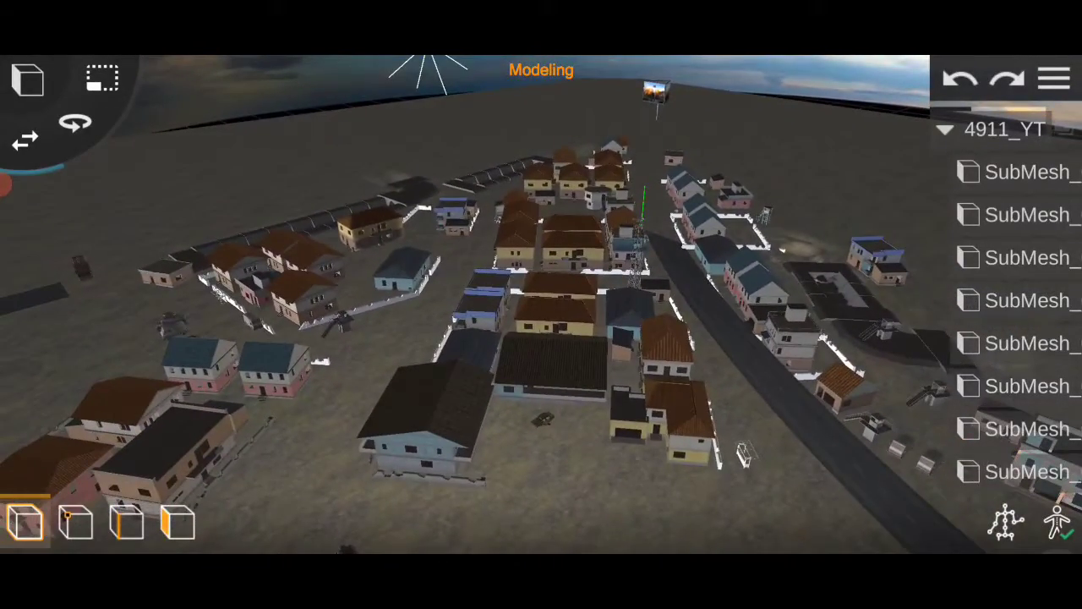